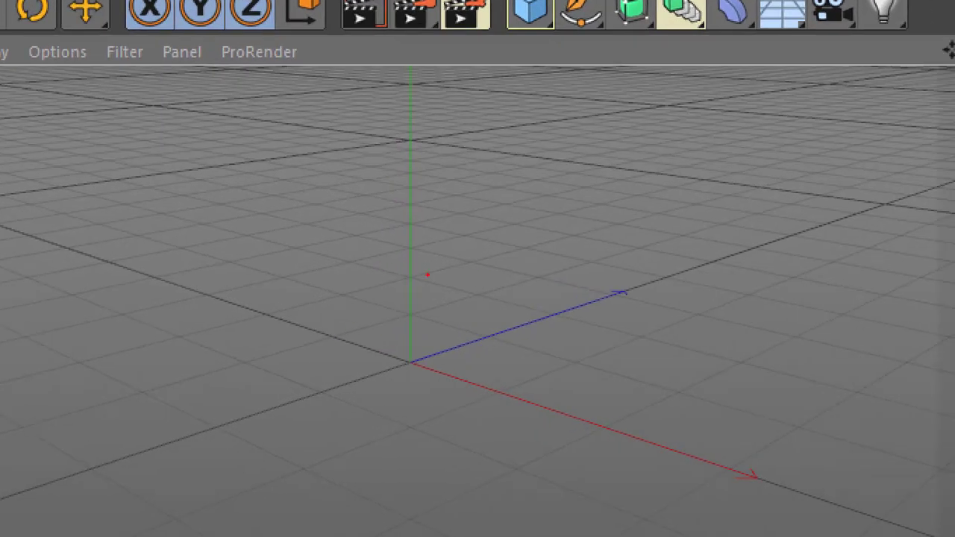
Step: Handwrite and underline the word 'Zbrush' as an on-screen note
{"action": "left_click_drag", "start_coordinate": [142, 197], "coordinate": [281, 265]}
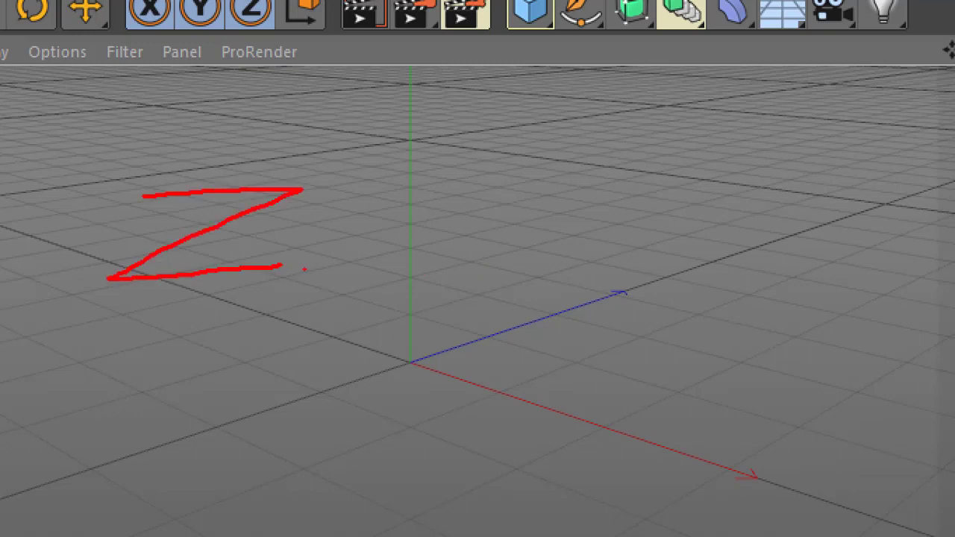
{"action": "mouse_move", "coordinate": [328, 133]}
{"action": "left_mouse_down"}
{"action": "mouse_move", "coordinate": [353, 263]}
{"action": "mouse_move", "coordinate": [435, 207]}
{"action": "mouse_move", "coordinate": [469, 221]}
{"action": "mouse_move", "coordinate": [477, 254]}
{"action": "left_mouse_up"}
{"action": "left_click_drag", "start_coordinate": [516, 199], "coordinate": [526, 252]}
{"action": "mouse_move", "coordinate": [579, 154]}
{"action": "left_mouse_down"}
{"action": "mouse_move", "coordinate": [582, 222]}
{"action": "mouse_move", "coordinate": [631, 229]}
{"action": "left_mouse_up"}
{"action": "left_click_drag", "start_coordinate": [175, 305], "coordinate": [744, 270]}
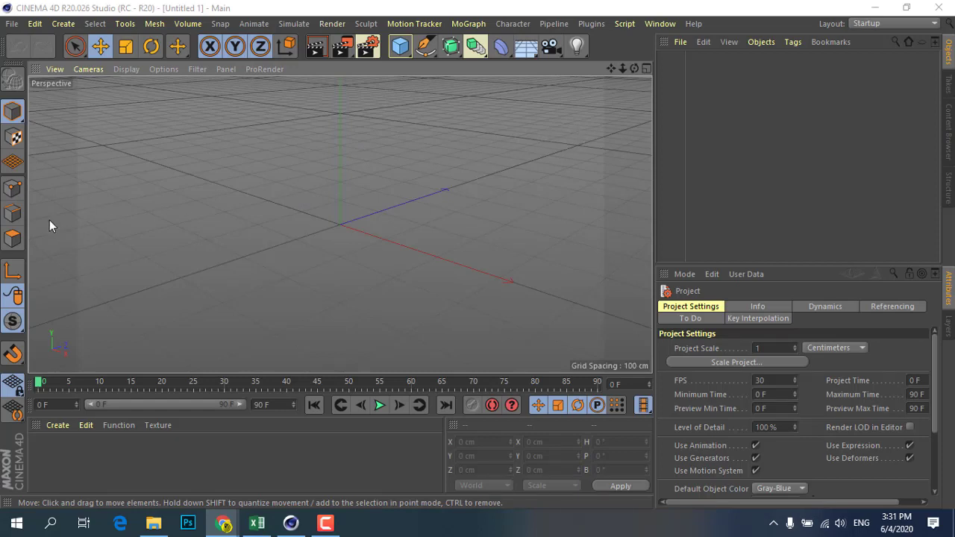
Step: Add a default 200 cm cube at the origin, select it, and show the layout list
{"action": "left_click", "coordinate": [400, 46]}
{"action": "scroll", "coordinate": [328, 217], "scroll_direction": "down", "scroll_amount": 2}
{"action": "scroll", "coordinate": [328, 217], "scroll_direction": "up", "scroll_amount": 2}
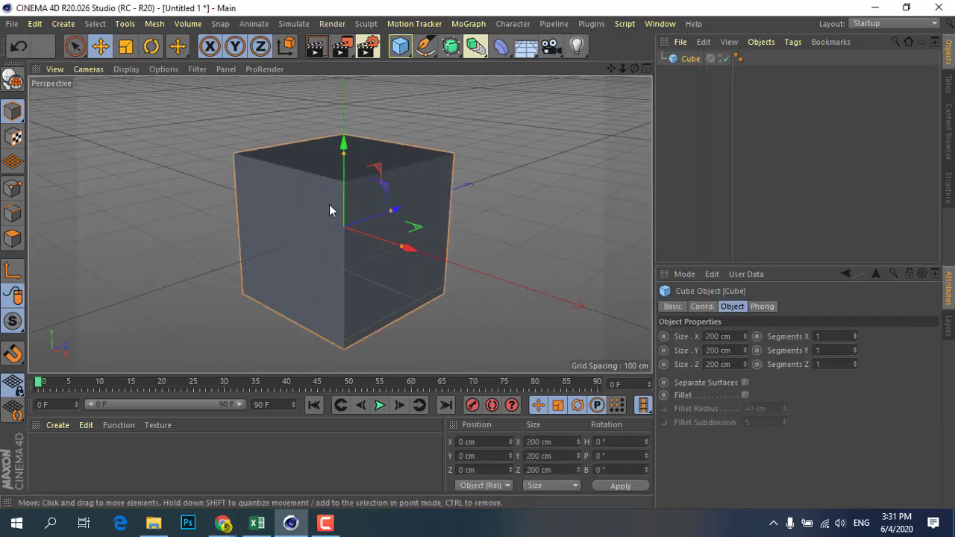
{"action": "scroll", "coordinate": [334, 220], "scroll_direction": "down", "scroll_amount": 1}
{"action": "scroll", "coordinate": [339, 240], "scroll_direction": "up", "scroll_amount": 2}
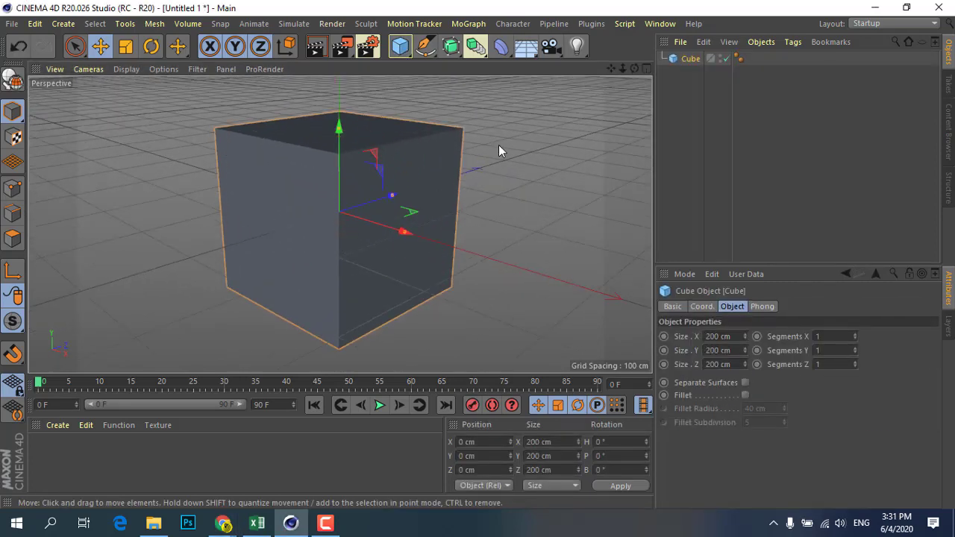
{"action": "left_click", "coordinate": [499, 149]}
{"action": "scroll", "coordinate": [292, 233], "scroll_direction": "down", "scroll_amount": 2}
{"action": "left_click", "coordinate": [319, 223]}
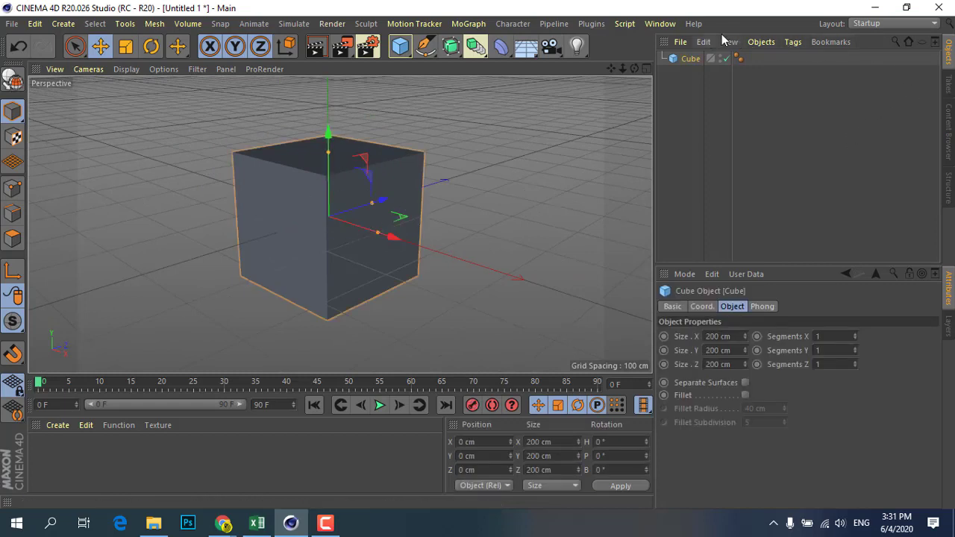
{"action": "left_click", "coordinate": [888, 24]}
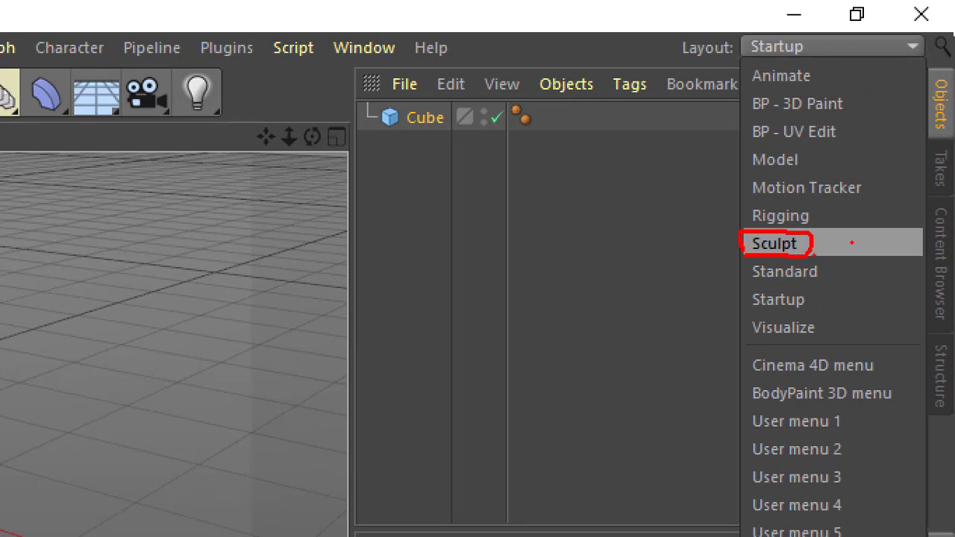
Step: Switch from the Startup layout to the Sculpt layout
{"action": "left_click", "coordinate": [776, 243]}
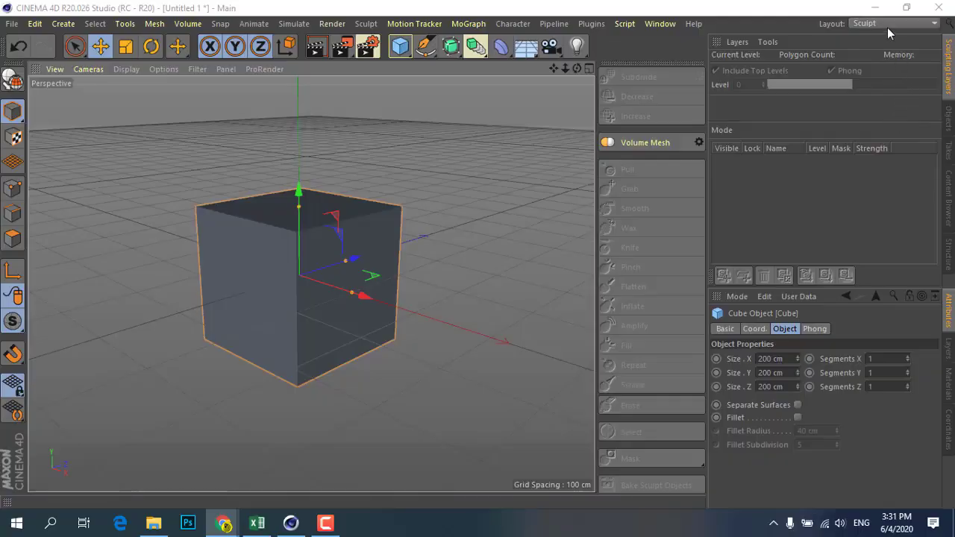
{"action": "left_click", "coordinate": [634, 82]}
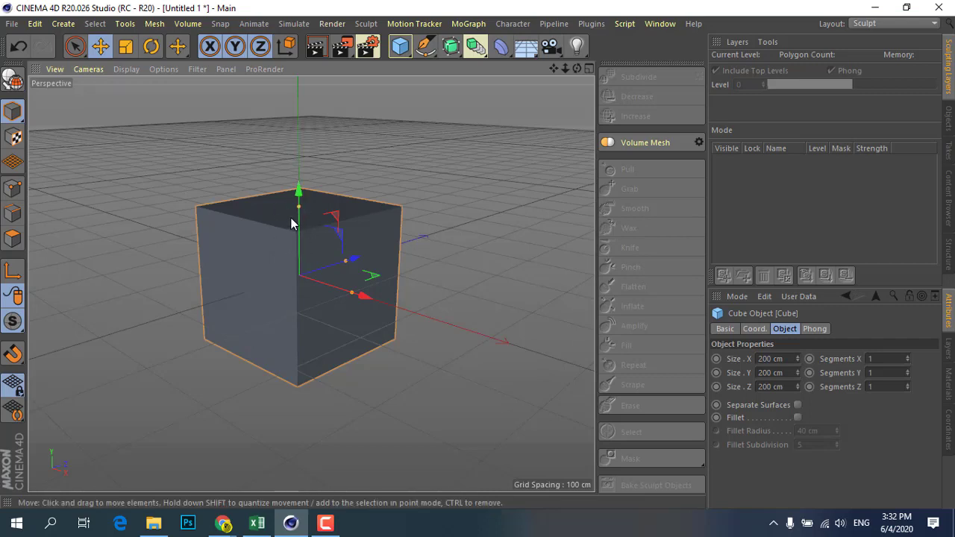
Step: Make the cube an editable polygon object and choose the Pull sculpt brush
{"action": "left_click", "coordinate": [12, 79]}
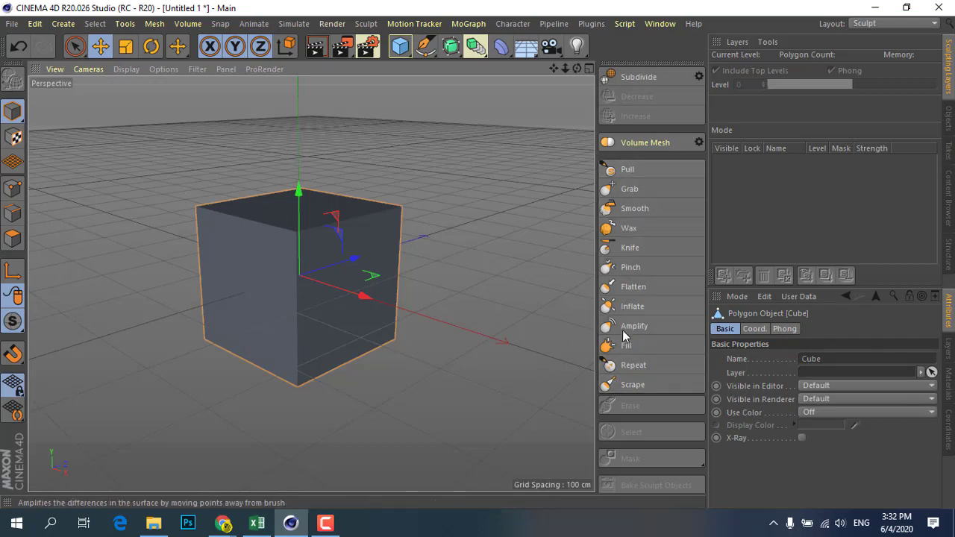
{"action": "left_click", "coordinate": [643, 175]}
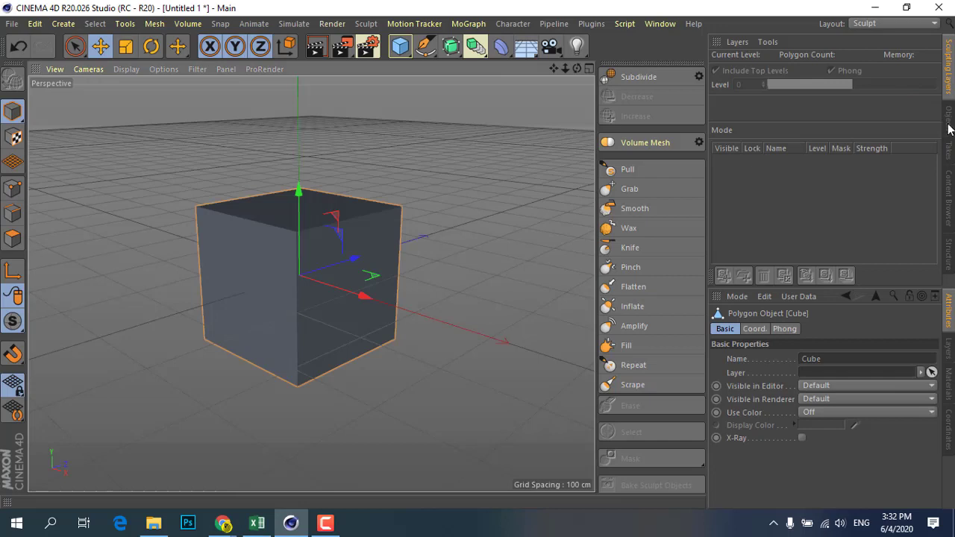
{"action": "left_click", "coordinate": [949, 122]}
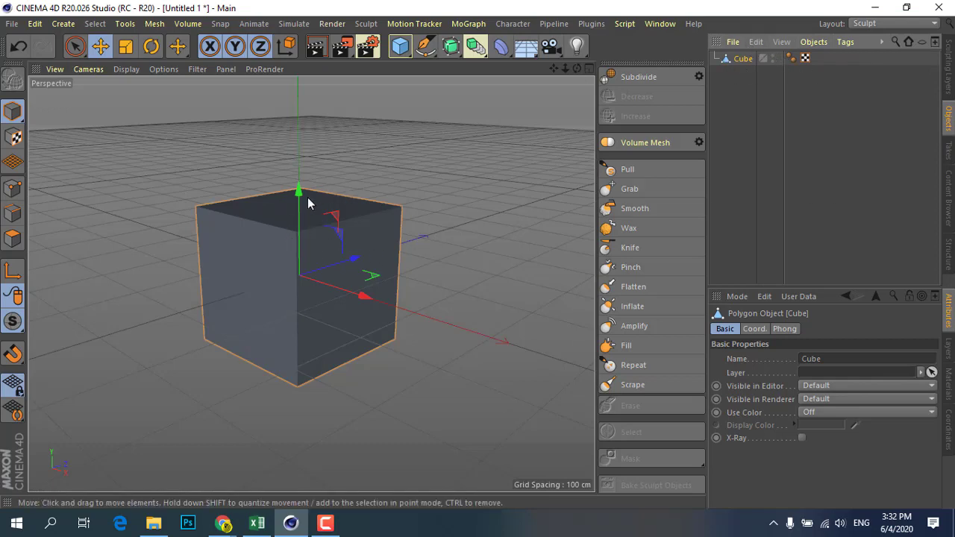
Step: Raise the cube slightly along Y, then orbit and zoom in on it
{"action": "left_click_drag", "start_coordinate": [301, 191], "coordinate": [298, 185]}
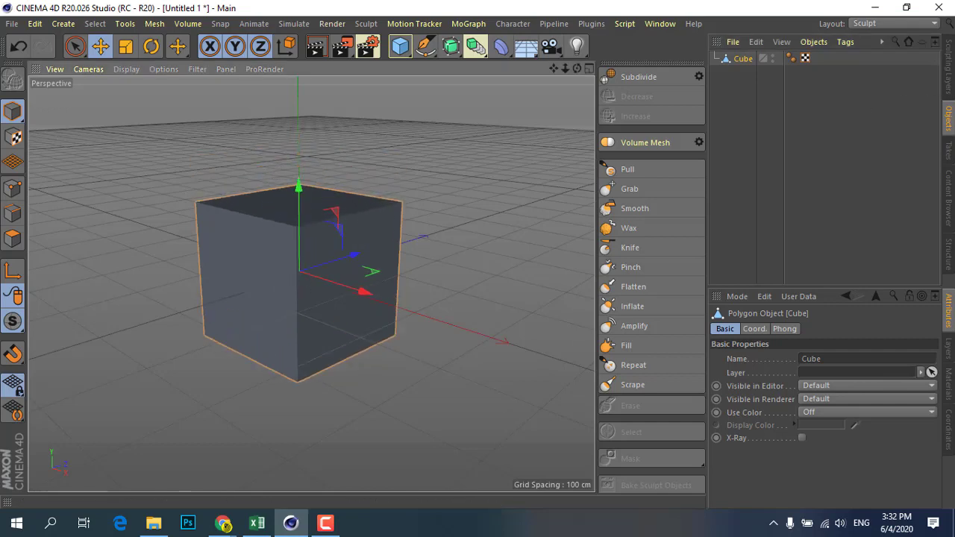
{"action": "left_click", "coordinate": [950, 69]}
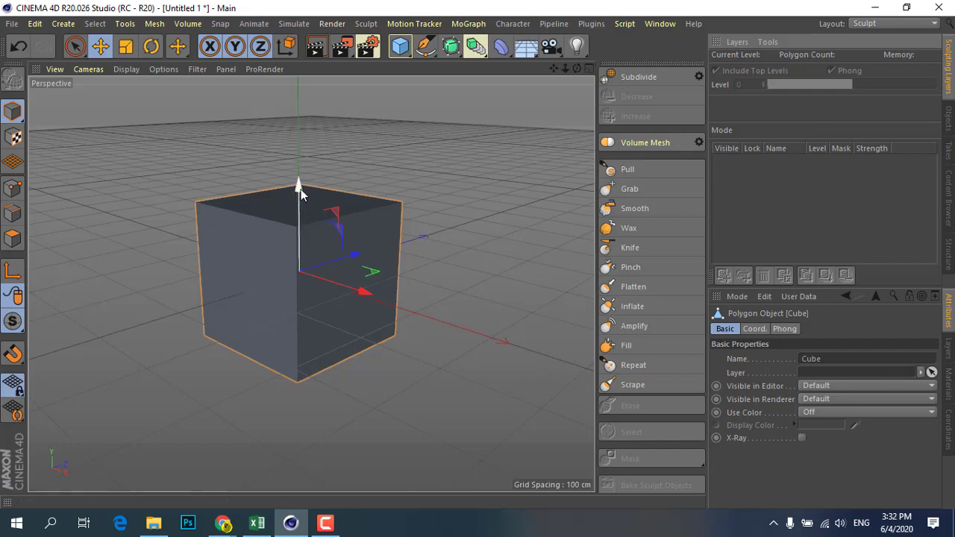
{"action": "mouse_move", "coordinate": [303, 191]}
{"action": "left_mouse_down"}
{"action": "mouse_move", "coordinate": [297, 133]}
{"action": "mouse_move", "coordinate": [299, 156]}
{"action": "left_mouse_up"}
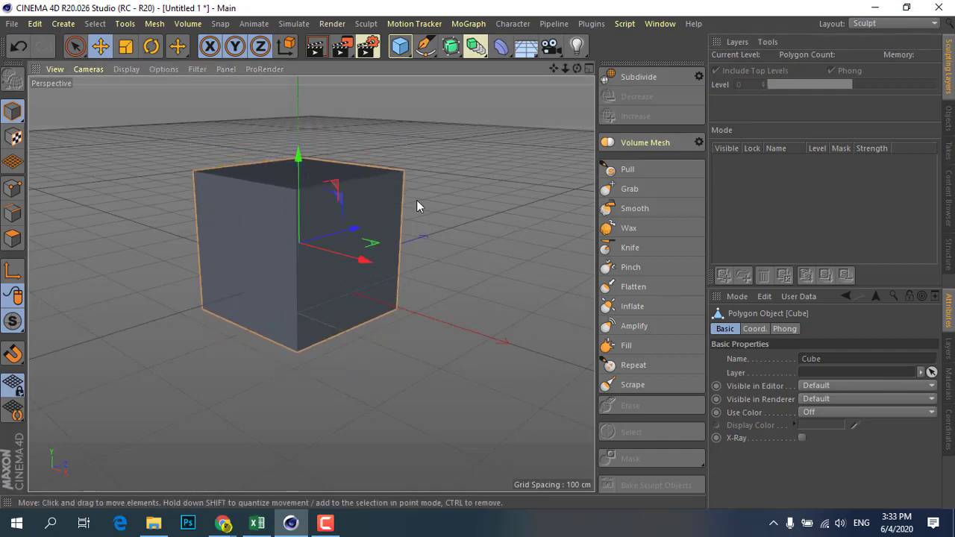
{"action": "mouse_move", "coordinate": [355, 278]}
{"action": "left_mouse_down", "text": "alt"}
{"action": "mouse_move", "coordinate": [247, 284]}
{"action": "mouse_move", "coordinate": [305, 294]}
{"action": "mouse_move", "coordinate": [312, 266]}
{"action": "left_mouse_up", "text": "alt"}
{"action": "scroll", "coordinate": [277, 171], "scroll_direction": "up", "scroll_amount": 2}
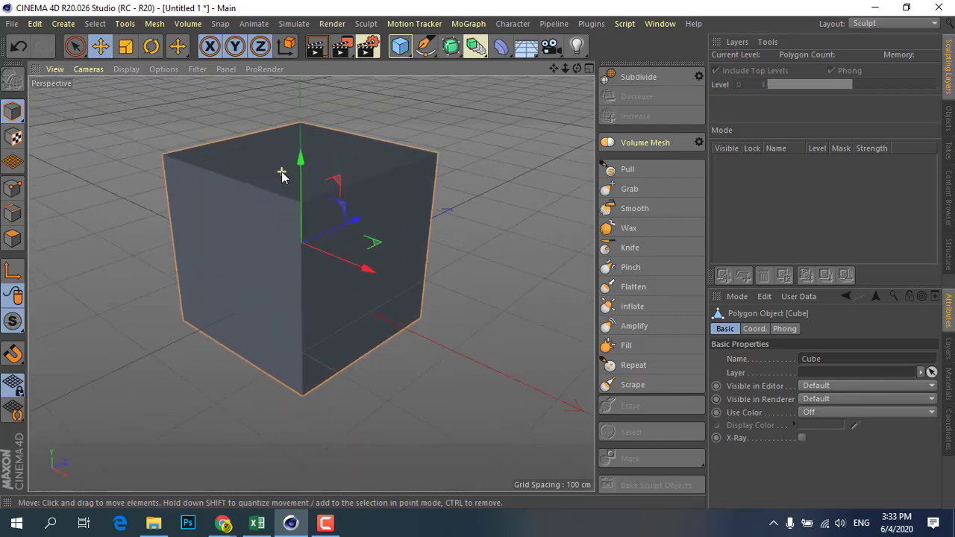
{"action": "scroll", "coordinate": [281, 172], "scroll_direction": "up", "scroll_amount": 2}
{"action": "scroll", "coordinate": [281, 172], "scroll_direction": "up", "scroll_amount": 2}
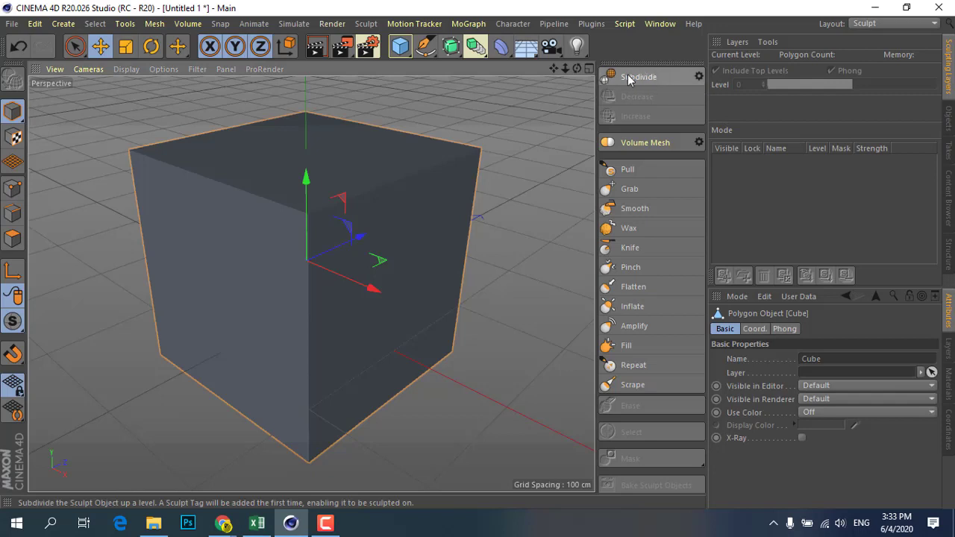
Step: Add the level-0 sculpt base layer and switch the viewport to Gouraud Shading (Lines)
{"action": "left_click", "coordinate": [651, 79]}
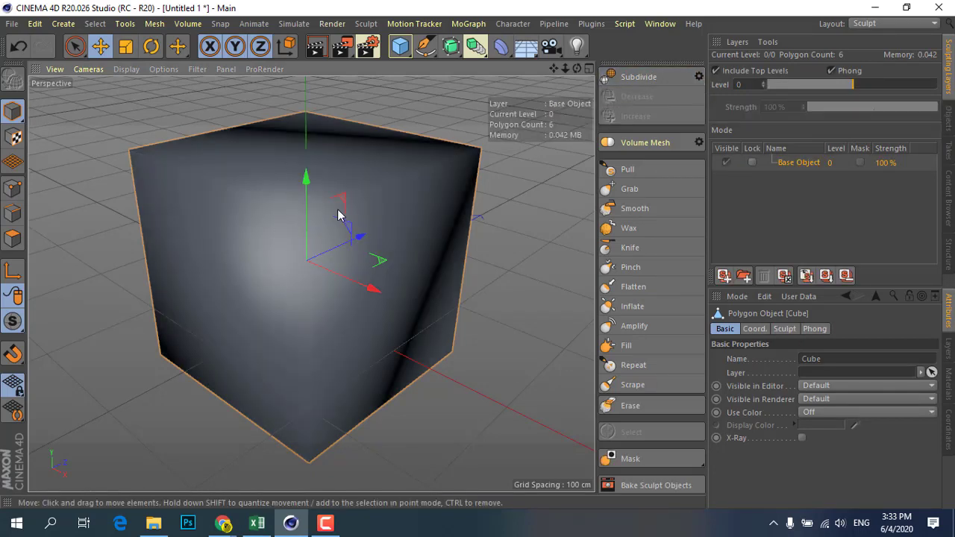
{"action": "left_click", "coordinate": [131, 70]}
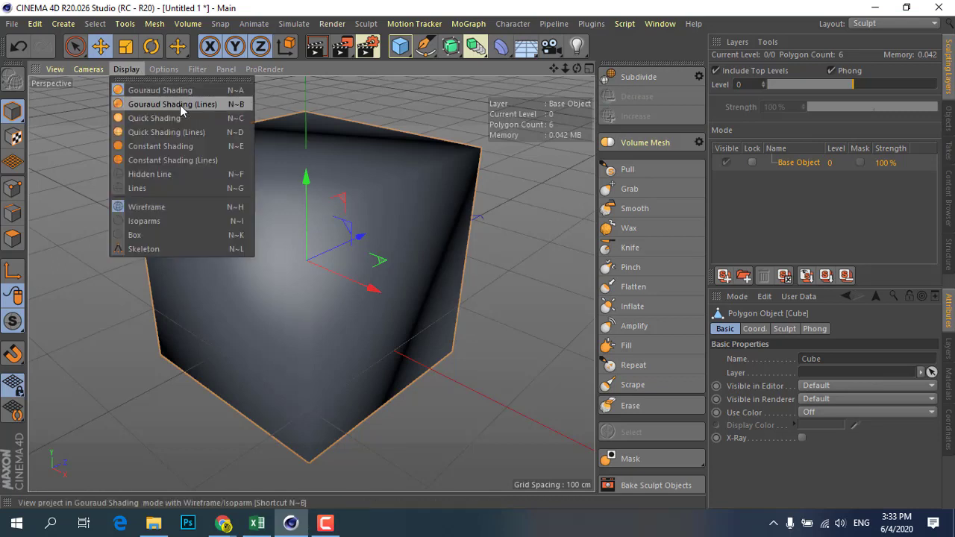
{"action": "left_click", "coordinate": [185, 105]}
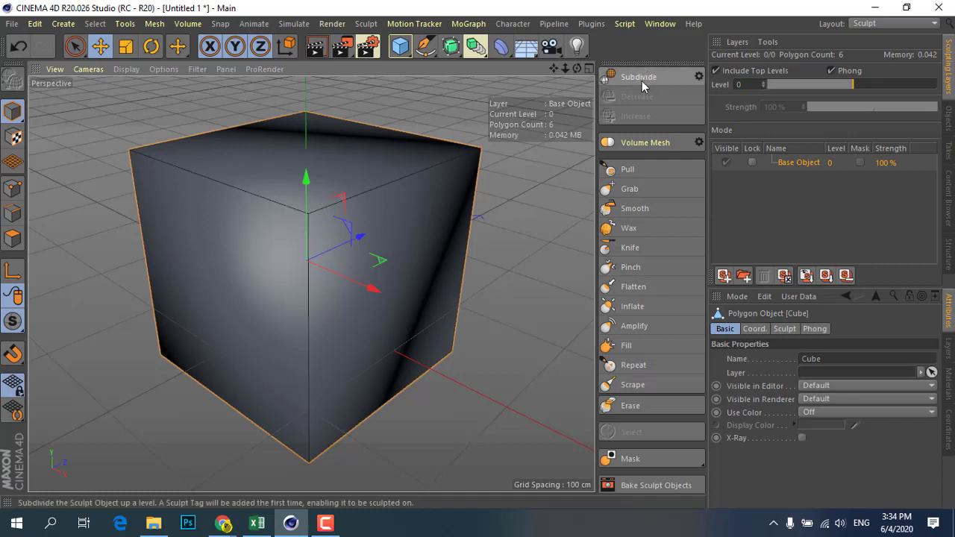
Step: Subdivide twice to level 2 (96 polygons), annotate the level and polygon count, then clear the annotations
{"action": "left_click", "coordinate": [646, 79]}
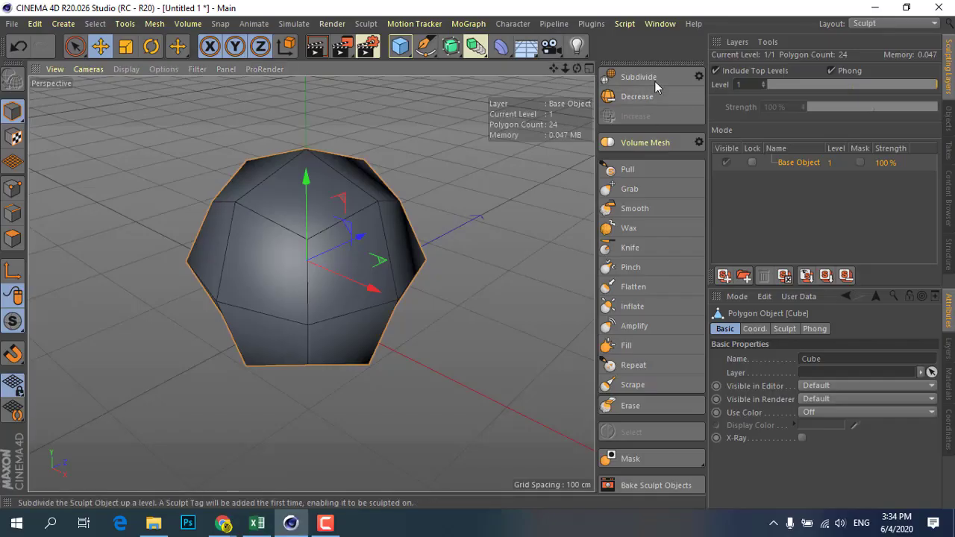
{"action": "left_click", "coordinate": [643, 81]}
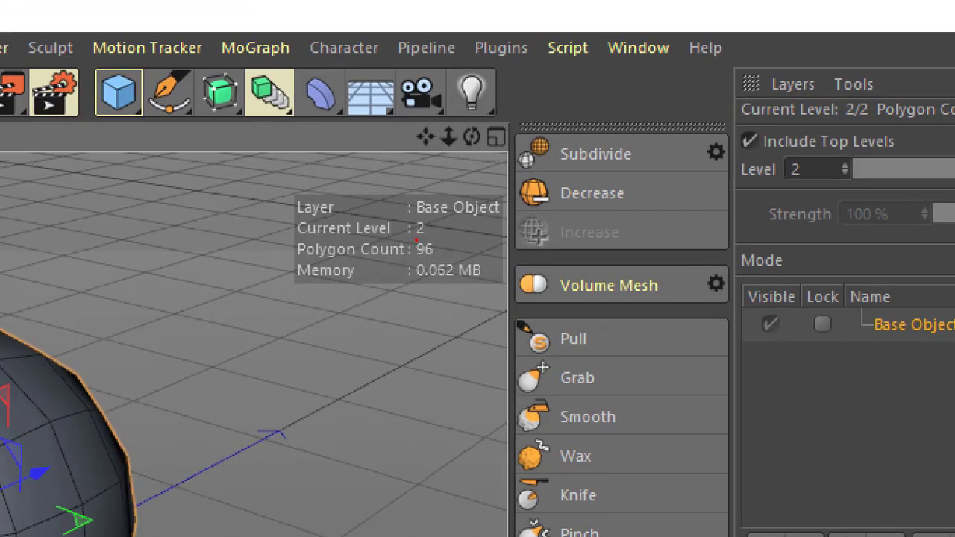
{"action": "left_click_drag", "start_coordinate": [416, 241], "coordinate": [439, 235]}
{"action": "left_click_drag", "start_coordinate": [777, 156], "coordinate": [811, 158]}
{"action": "left_click_drag", "start_coordinate": [415, 261], "coordinate": [448, 258]}
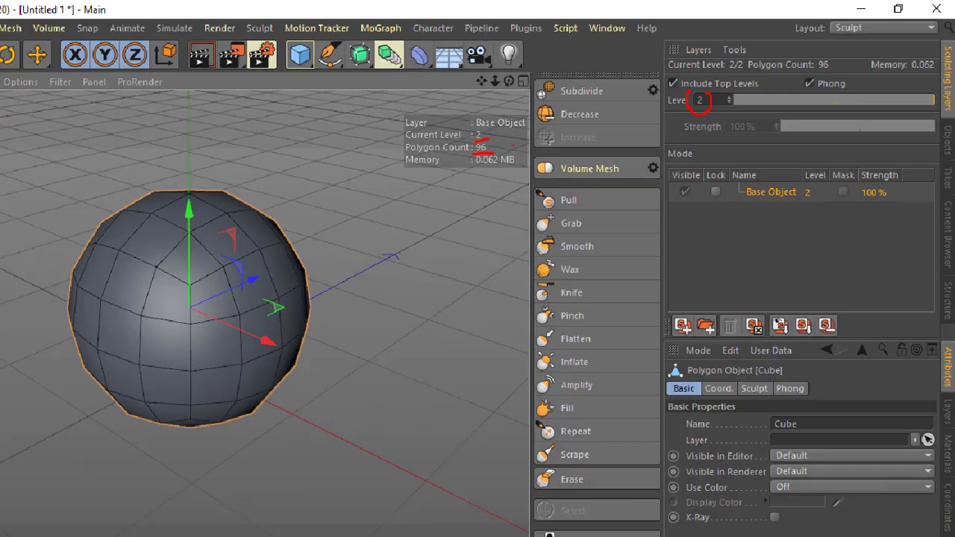
{"action": "key", "text": "Escape"}
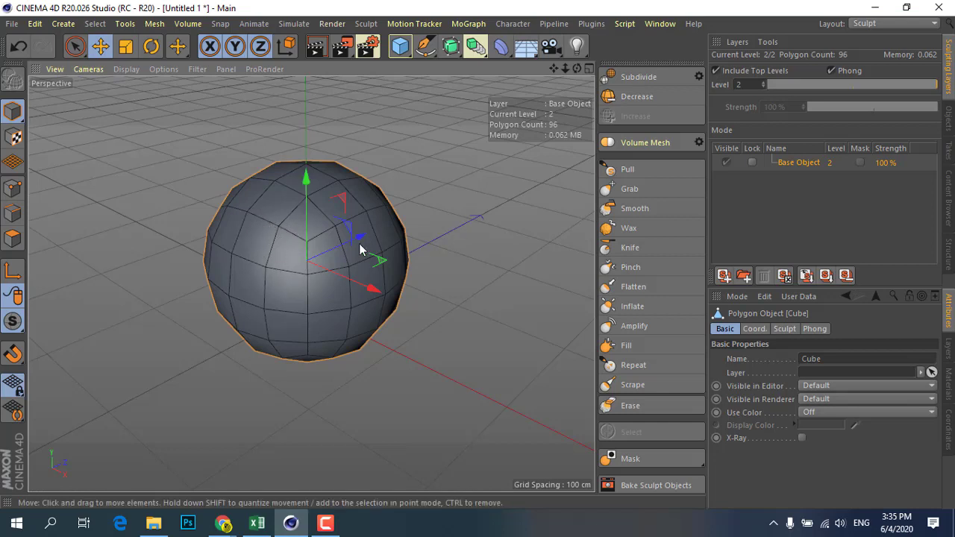
{"action": "left_click", "coordinate": [637, 78]}
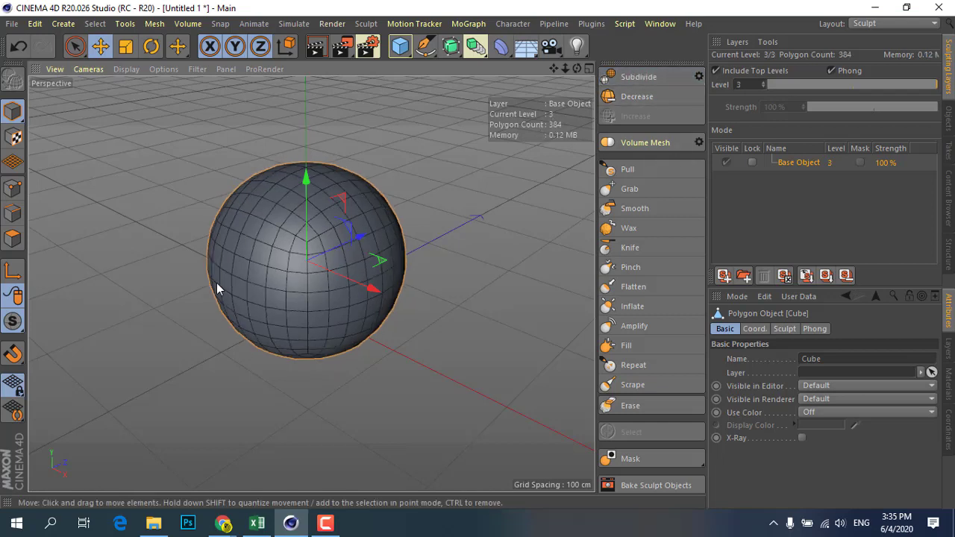
{"action": "left_click", "coordinate": [626, 79]}
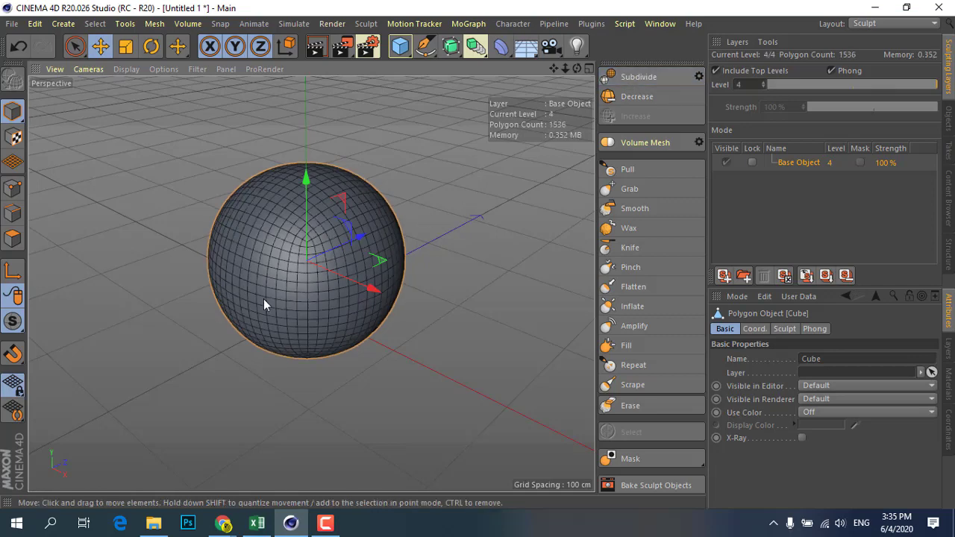
{"action": "scroll", "coordinate": [256, 263], "scroll_direction": "up", "scroll_amount": 2}
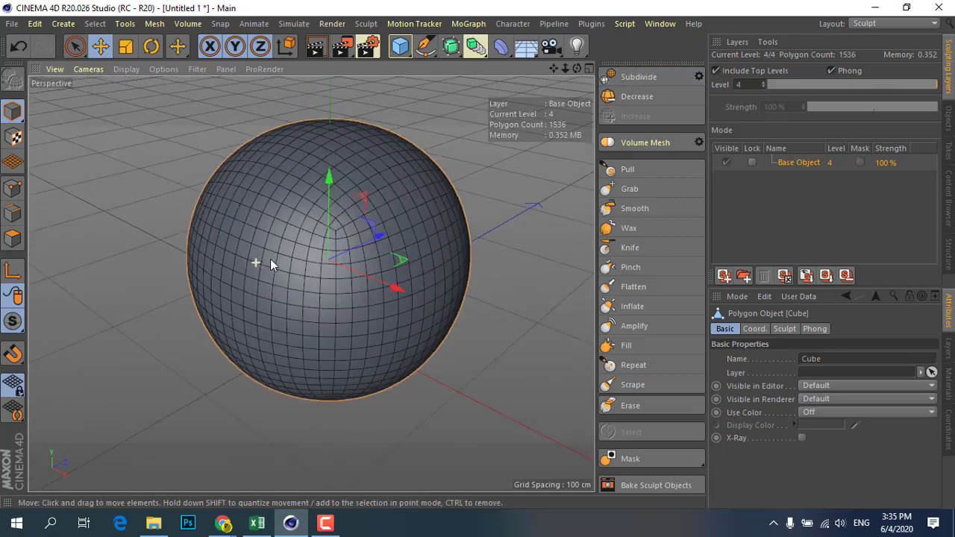
{"action": "scroll", "coordinate": [353, 230], "scroll_direction": "up", "scroll_amount": 2}
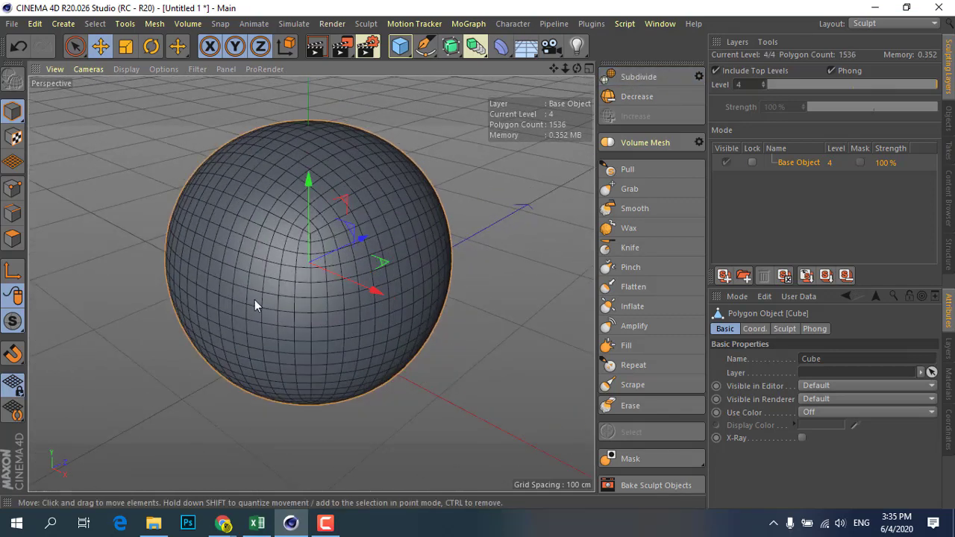
{"action": "left_click", "coordinate": [627, 77]}
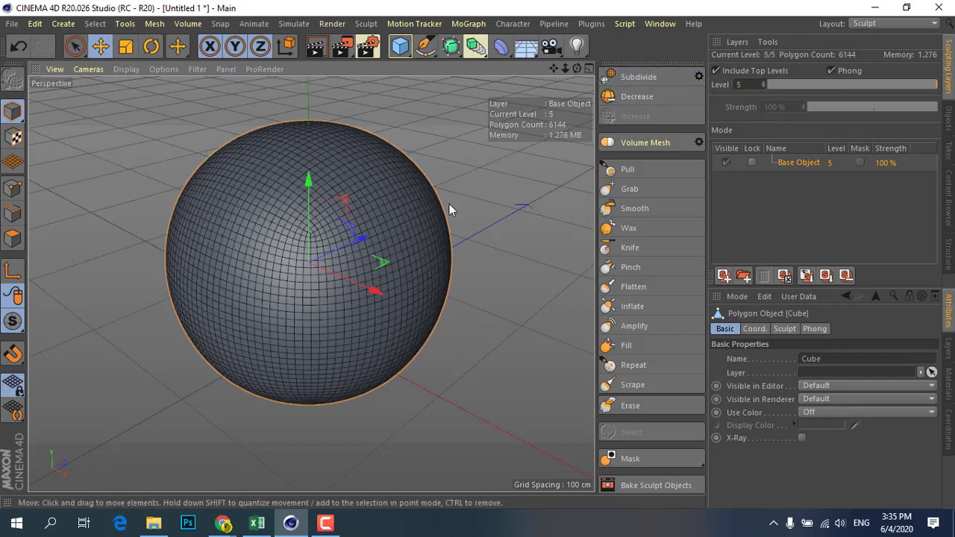
{"action": "left_click", "coordinate": [625, 77]}
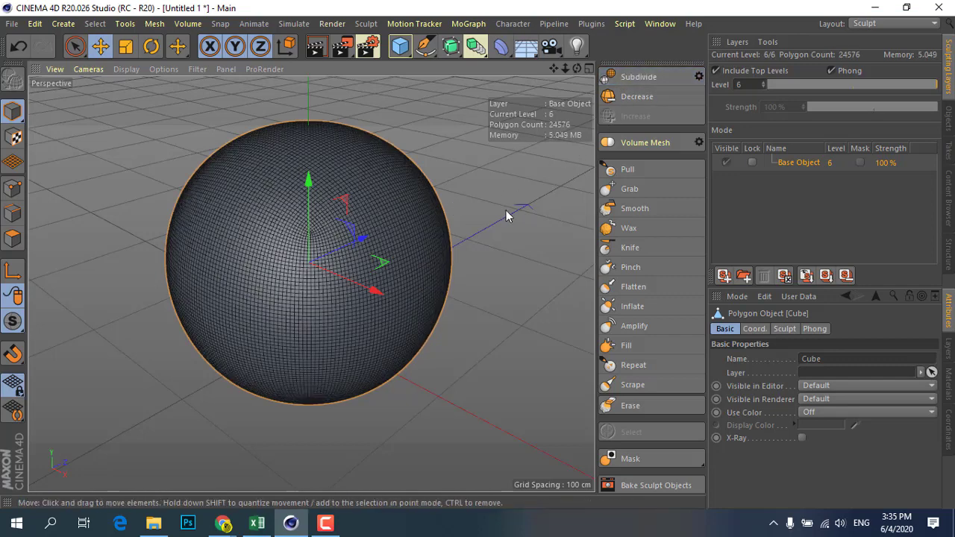
{"action": "scroll", "coordinate": [301, 247], "scroll_direction": "up", "scroll_amount": 1}
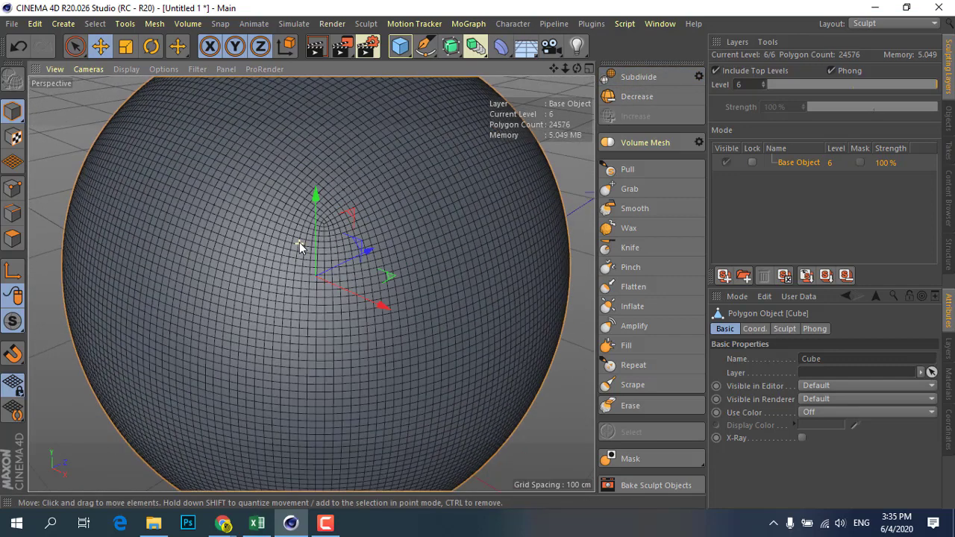
{"action": "scroll", "coordinate": [300, 247], "scroll_direction": "up", "scroll_amount": 3}
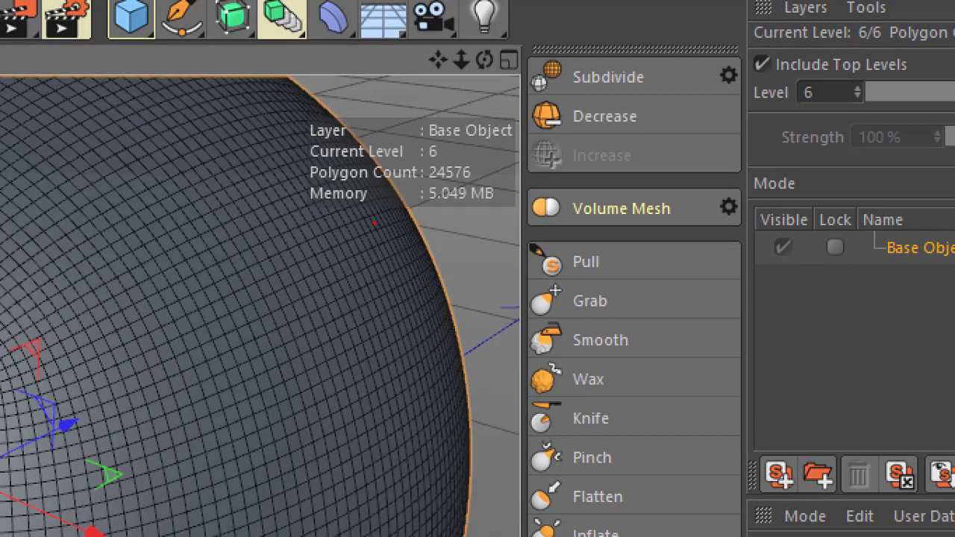
{"action": "mouse_move", "coordinate": [377, 193]}
{"action": "left_mouse_down"}
{"action": "mouse_move", "coordinate": [308, 186]}
{"action": "mouse_move", "coordinate": [377, 192]}
{"action": "left_mouse_up"}
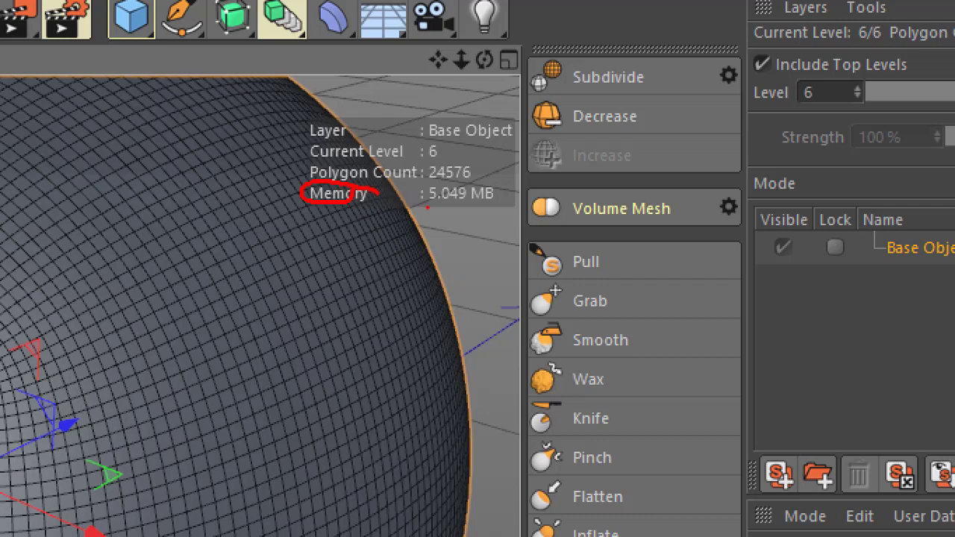
{"action": "left_click_drag", "start_coordinate": [428, 209], "coordinate": [472, 205]}
{"action": "mouse_move", "coordinate": [494, 200]}
{"action": "left_mouse_down"}
{"action": "mouse_move", "coordinate": [499, 186]}
{"action": "mouse_move", "coordinate": [415, 182]}
{"action": "mouse_move", "coordinate": [468, 205]}
{"action": "mouse_move", "coordinate": [491, 201]}
{"action": "left_mouse_up"}
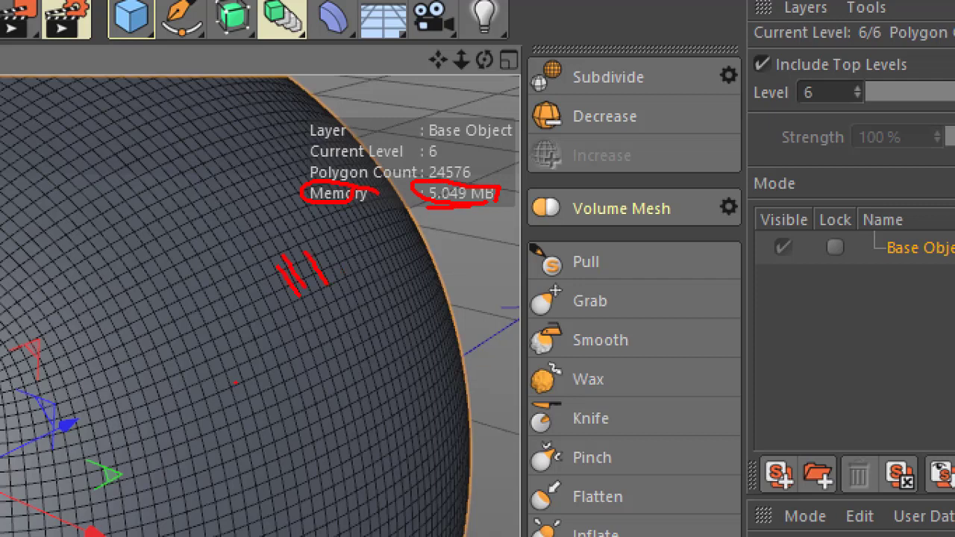
{"action": "mouse_move", "coordinate": [216, 376]}
{"action": "left_mouse_down"}
{"action": "mouse_move", "coordinate": [224, 362]}
{"action": "mouse_move", "coordinate": [301, 350]}
{"action": "left_mouse_up"}
{"action": "left_click_drag", "start_coordinate": [420, 209], "coordinate": [492, 209]}
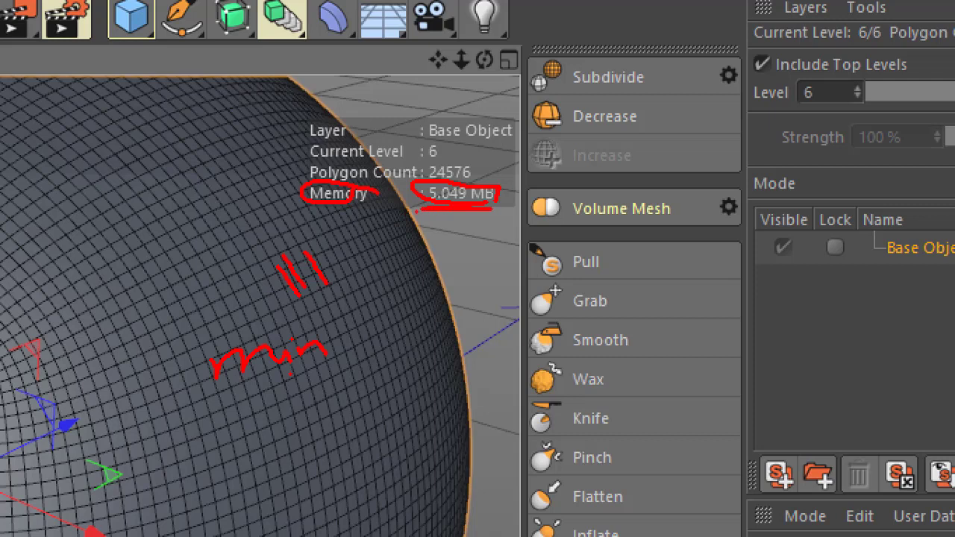
{"action": "mouse_move", "coordinate": [415, 215]}
{"action": "left_mouse_down"}
{"action": "mouse_move", "coordinate": [492, 216]}
{"action": "mouse_move", "coordinate": [415, 229]}
{"action": "left_mouse_up"}
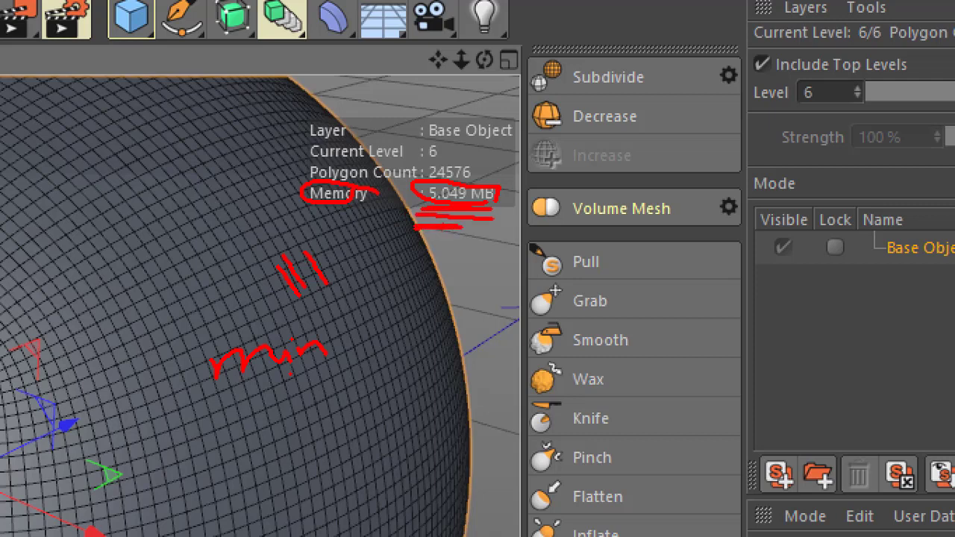
{"action": "mouse_move", "coordinate": [431, 154]}
{"action": "left_mouse_down"}
{"action": "mouse_move", "coordinate": [427, 179]}
{"action": "mouse_move", "coordinate": [445, 188]}
{"action": "mouse_move", "coordinate": [490, 175]}
{"action": "mouse_move", "coordinate": [486, 149]}
{"action": "mouse_move", "coordinate": [432, 158]}
{"action": "left_mouse_up"}
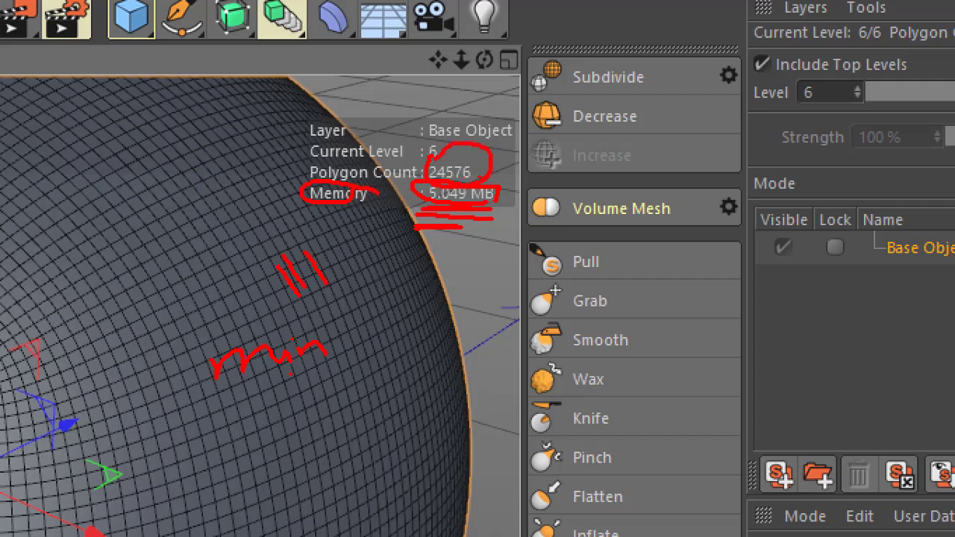
{"action": "left_click_drag", "start_coordinate": [121, 146], "coordinate": [191, 183]}
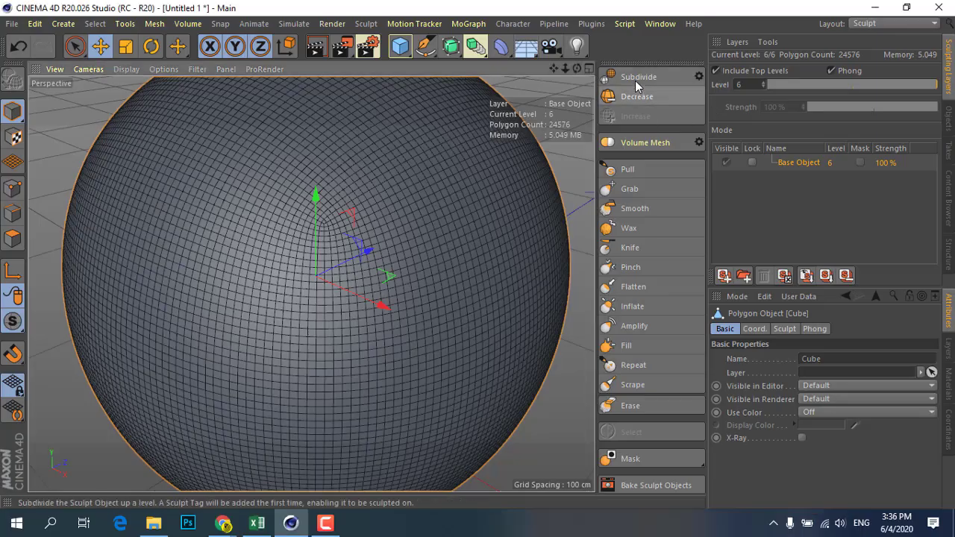
Step: Subdivide once more to level 7 (98304 polygons, 20.101 MB) and zoom in
{"action": "left_click", "coordinate": [638, 76]}
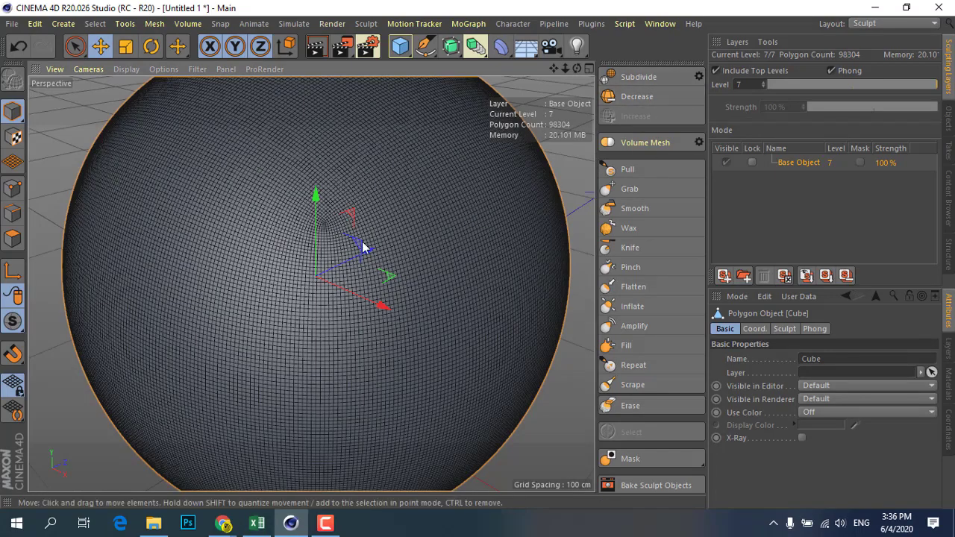
{"action": "scroll", "coordinate": [358, 240], "scroll_direction": "up", "scroll_amount": 2}
{"action": "scroll", "coordinate": [357, 239], "scroll_direction": "up", "scroll_amount": 2}
{"action": "scroll", "coordinate": [358, 240], "scroll_direction": "up", "scroll_amount": 1}
{"action": "scroll", "coordinate": [311, 257], "scroll_direction": "down", "scroll_amount": 3}
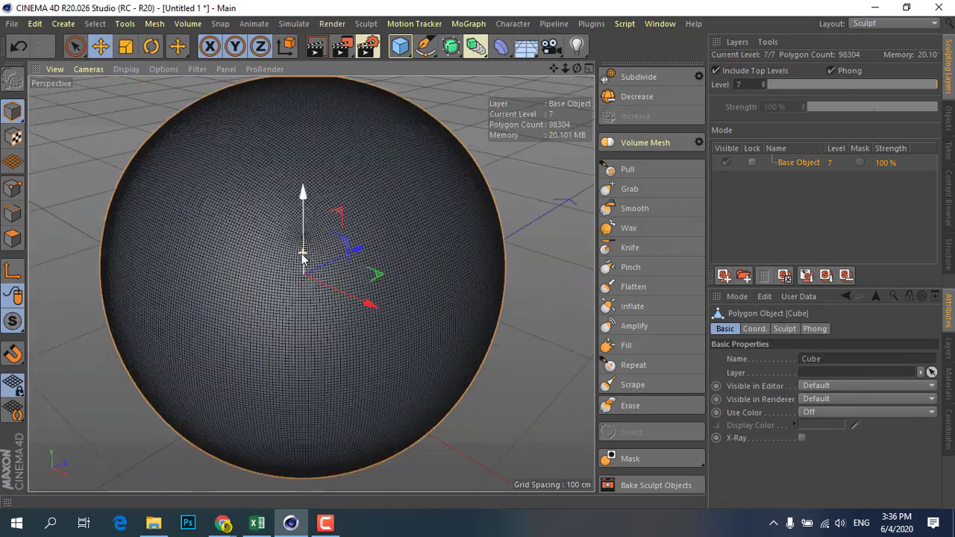
{"action": "scroll", "coordinate": [313, 254], "scroll_direction": "up", "scroll_amount": 2}
{"action": "scroll", "coordinate": [243, 247], "scroll_direction": "up", "scroll_amount": 1}
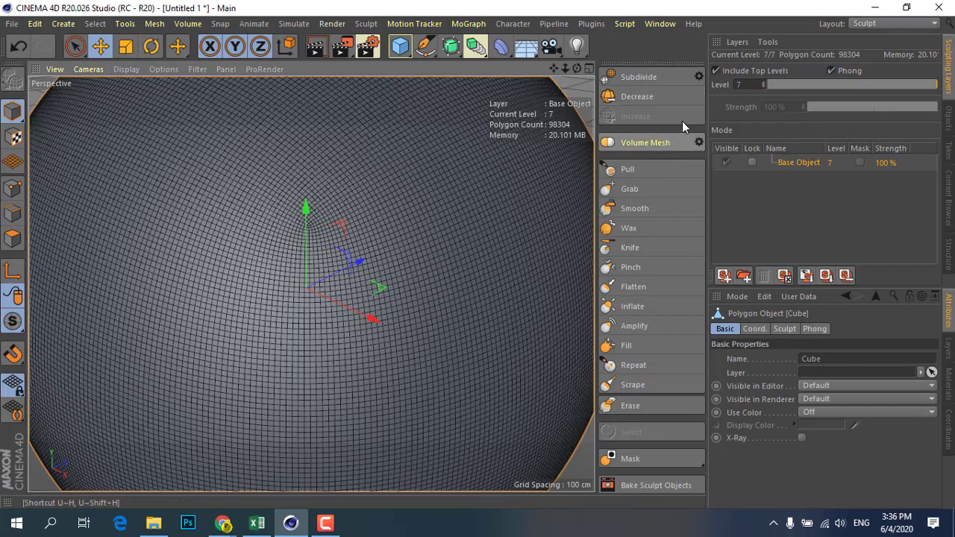
Step: Step the subdivision level down from 7 to 0, back to the plain cube
{"action": "left_click", "coordinate": [643, 101]}
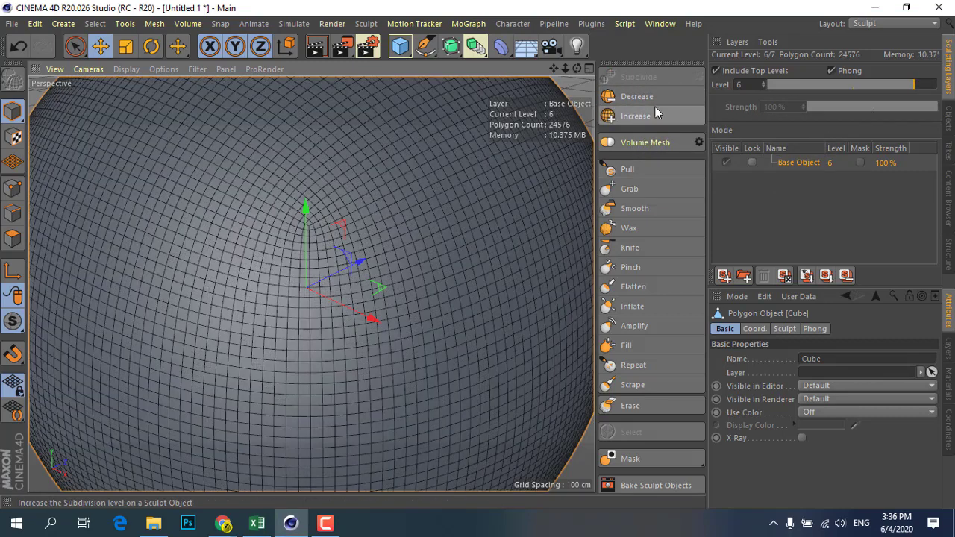
{"action": "left_click", "coordinate": [636, 100]}
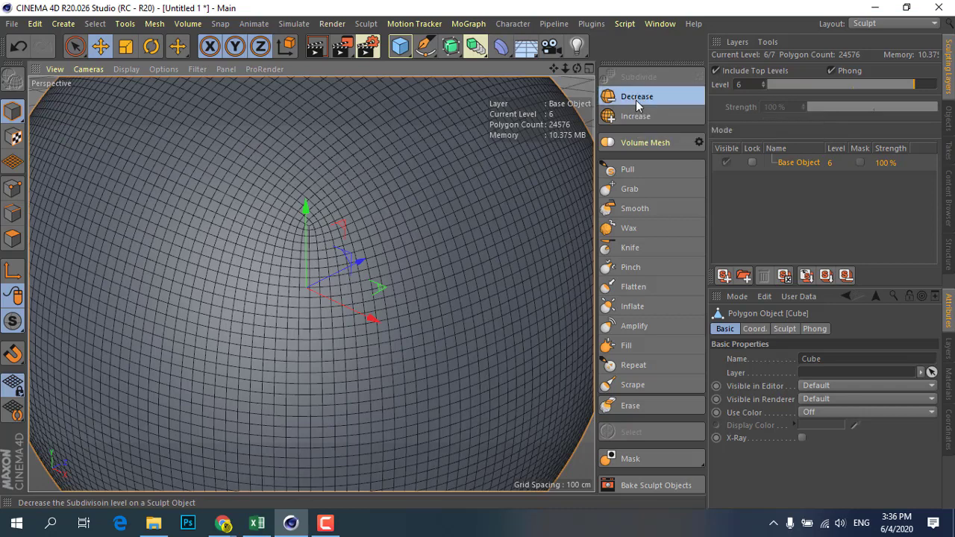
{"action": "left_click", "coordinate": [636, 100]}
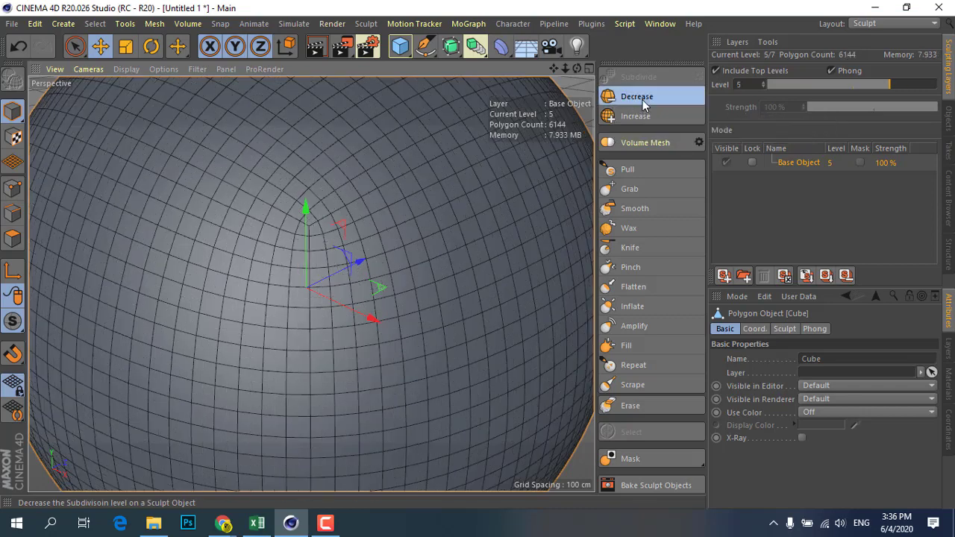
{"action": "left_click", "coordinate": [639, 100]}
{"action": "left_click", "coordinate": [631, 105]}
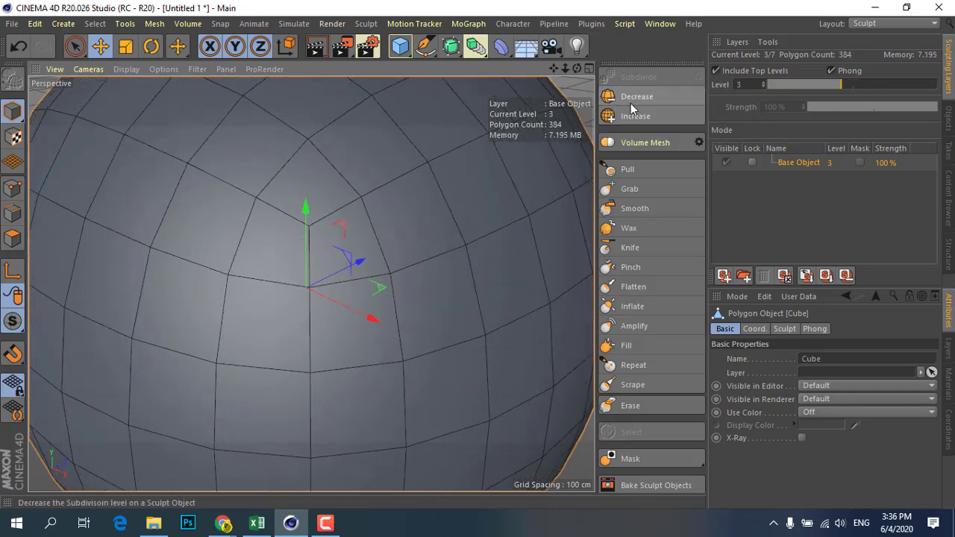
{"action": "left_click", "coordinate": [640, 100]}
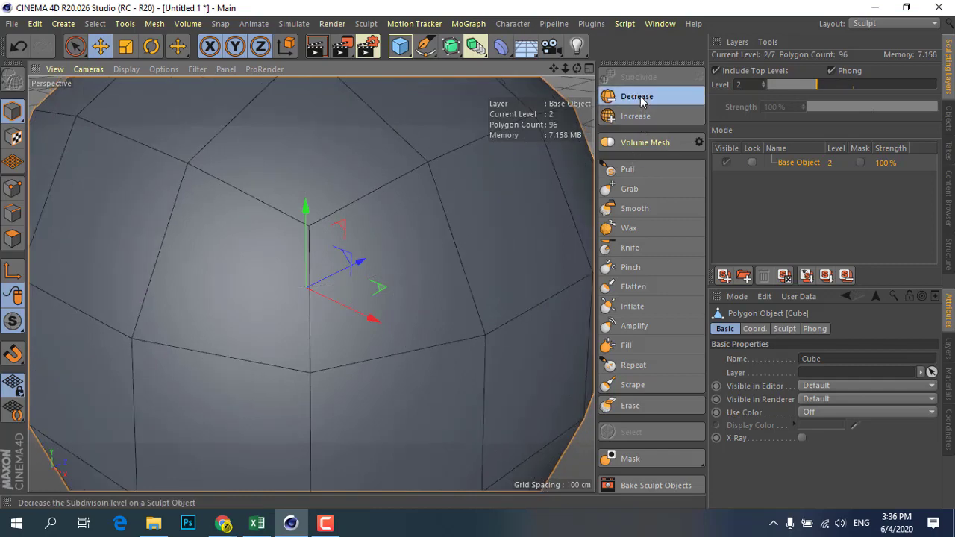
{"action": "left_click", "coordinate": [639, 100]}
{"action": "left_click", "coordinate": [640, 100]}
{"action": "scroll", "coordinate": [283, 252], "scroll_direction": "down", "scroll_amount": 2}
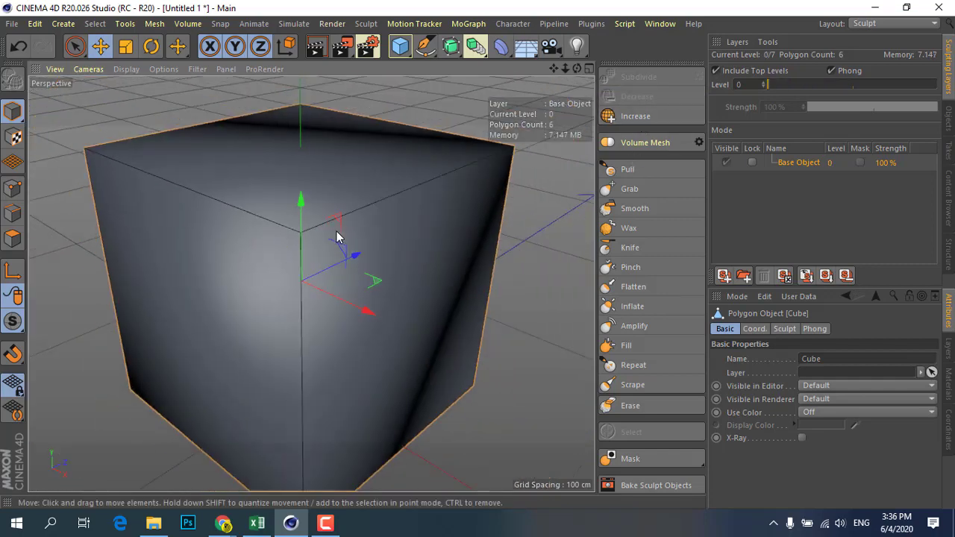
Step: Raise the subdivision level back up from 0 to 7
{"action": "left_click", "coordinate": [635, 119]}
{"action": "left_click", "coordinate": [636, 119]}
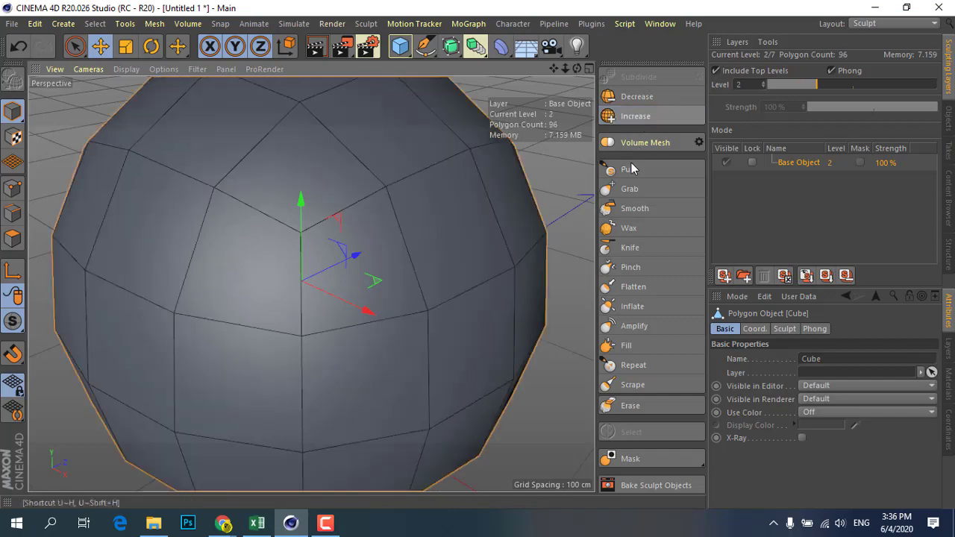
{"action": "left_click", "coordinate": [638, 118]}
{"action": "left_click", "coordinate": [640, 119]}
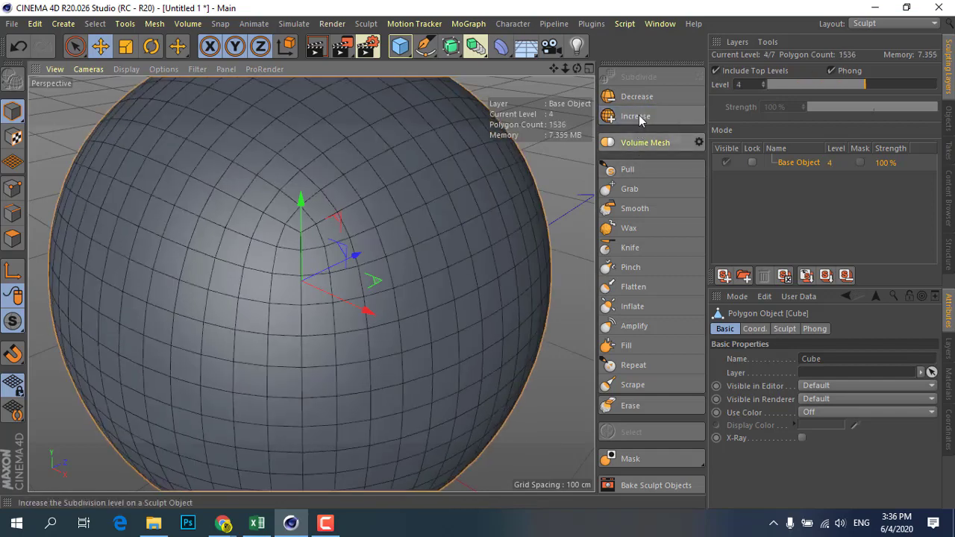
{"action": "left_click", "coordinate": [639, 119]}
{"action": "left_click", "coordinate": [639, 119]}
{"action": "left_click", "coordinate": [639, 119]}
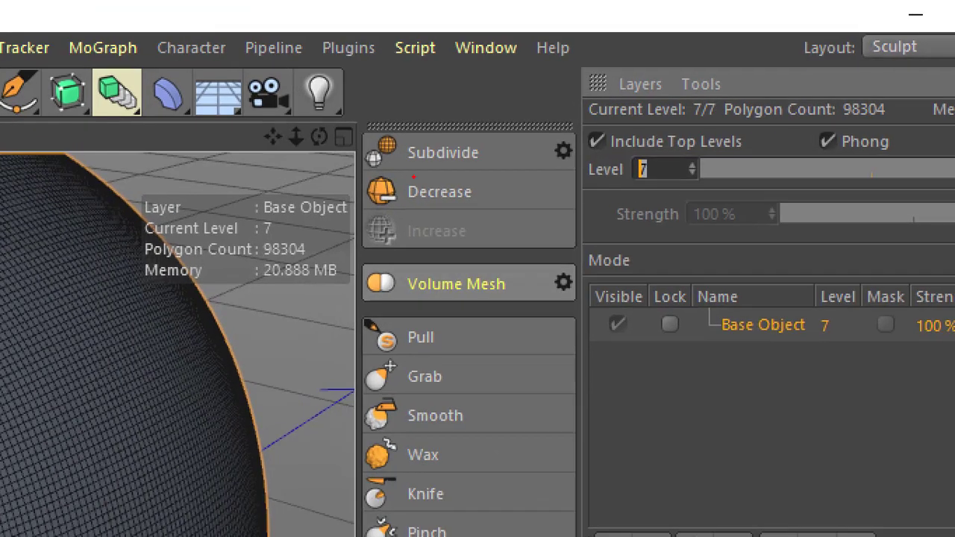
Step: Drop to level 6 of 7 (24576 polygons) and annotate the level controls
{"action": "left_click_drag", "start_coordinate": [408, 168], "coordinate": [379, 163]}
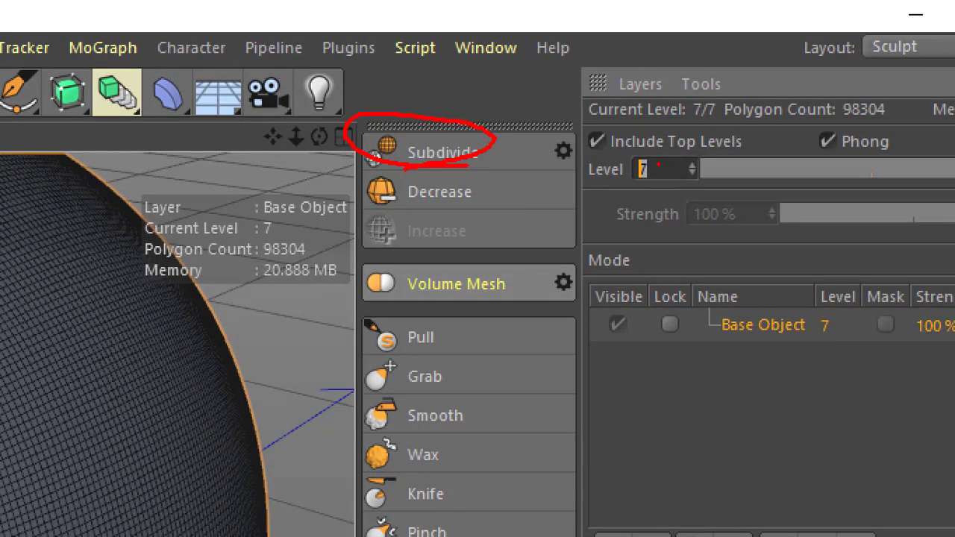
{"action": "left_click_drag", "start_coordinate": [659, 165], "coordinate": [651, 106]}
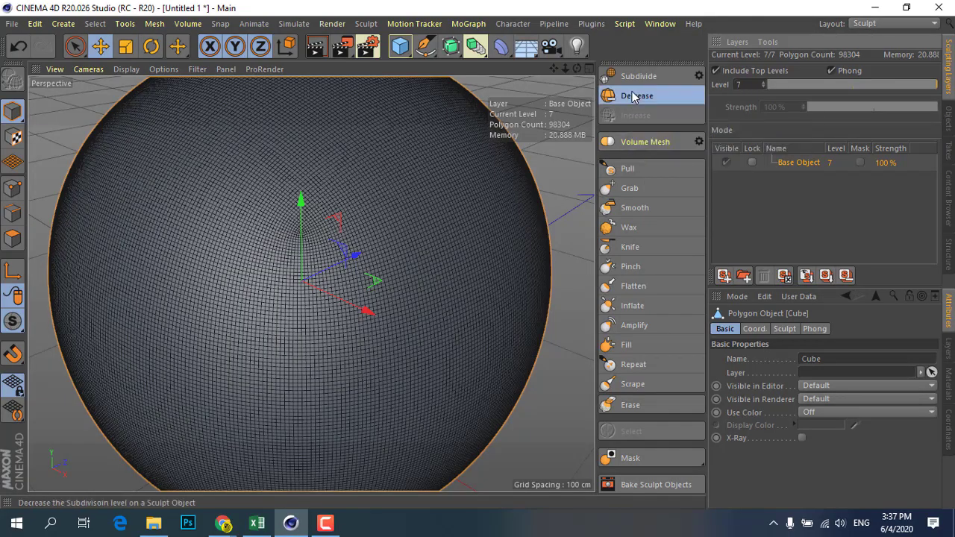
{"action": "left_click", "coordinate": [634, 96]}
{"action": "scroll", "coordinate": [288, 234], "scroll_direction": "down", "scroll_amount": 3}
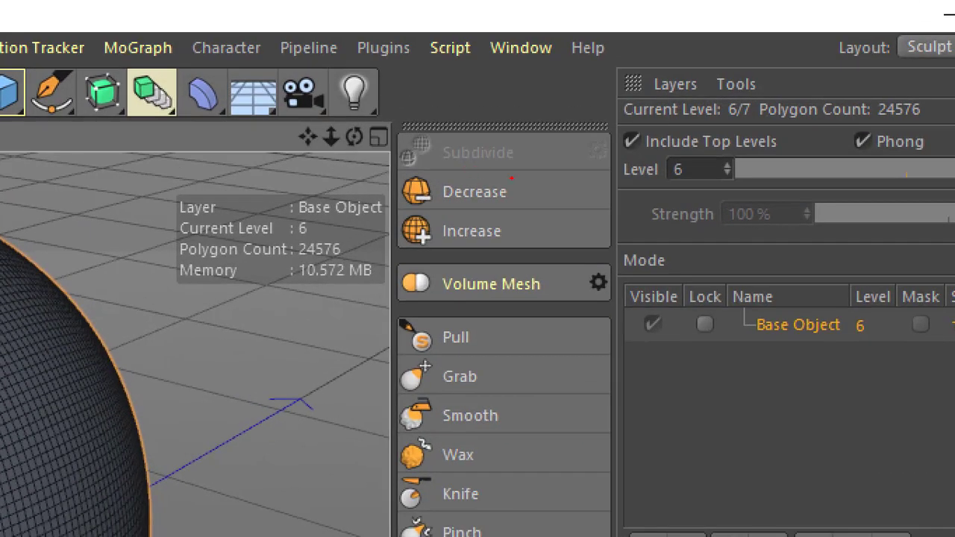
{"action": "left_click_drag", "start_coordinate": [466, 159], "coordinate": [507, 124]}
{"action": "left_click_drag", "start_coordinate": [479, 184], "coordinate": [554, 170]}
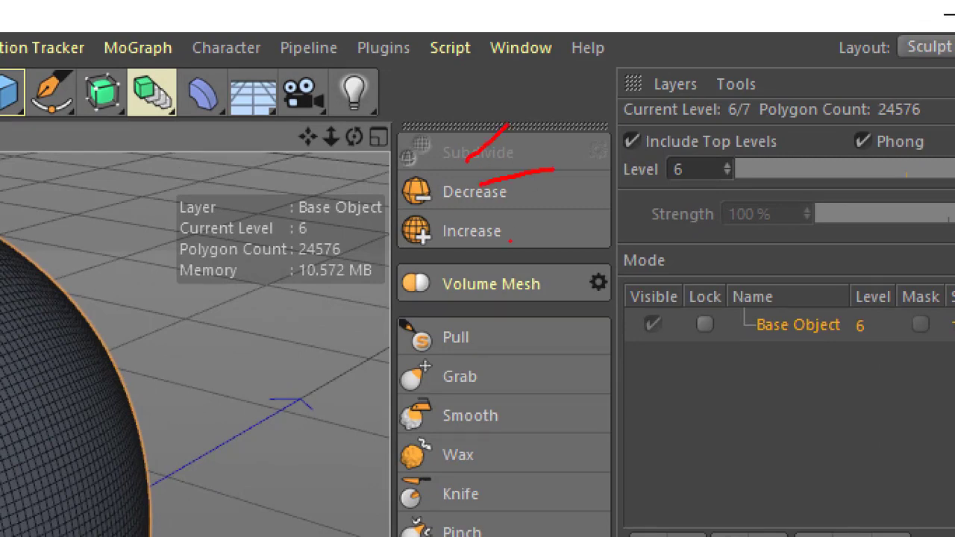
{"action": "left_click_drag", "start_coordinate": [509, 239], "coordinate": [552, 222]}
{"action": "left_click_drag", "start_coordinate": [515, 161], "coordinate": [532, 188]}
{"action": "left_click", "coordinate": [513, 250]}
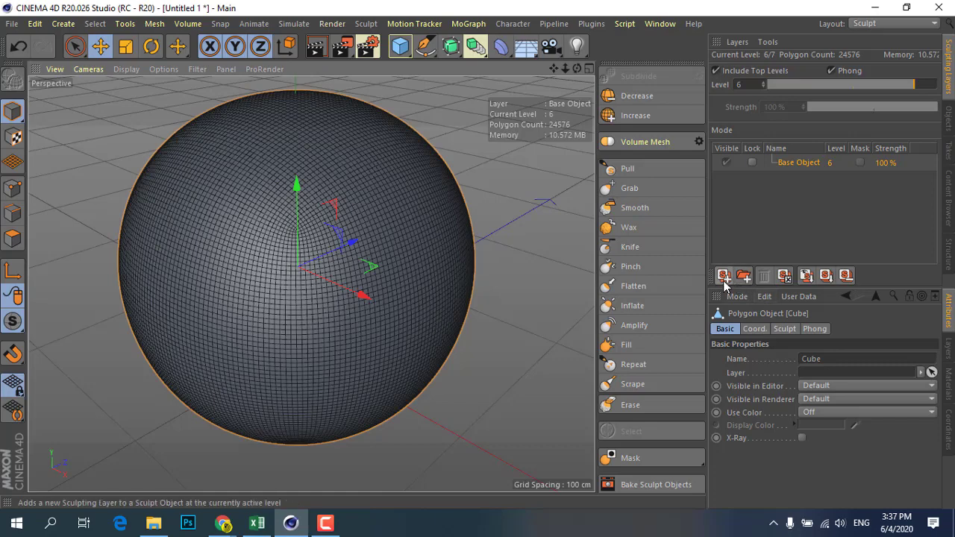
Step: Add two sculpt layers, Layer 1 and Layer 2, plus a New Folder
{"action": "left_click", "coordinate": [723, 277]}
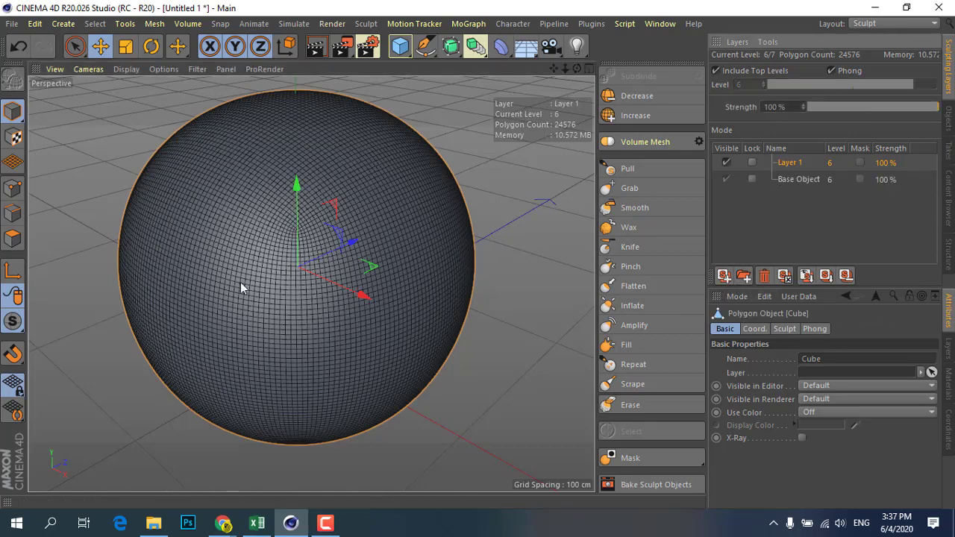
{"action": "left_click", "coordinate": [724, 276]}
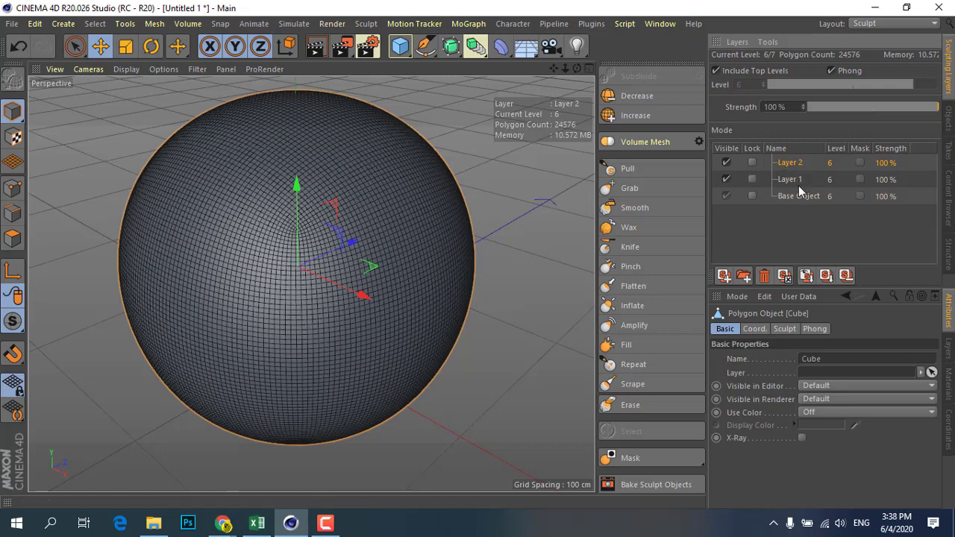
{"action": "left_click", "coordinate": [749, 273]}
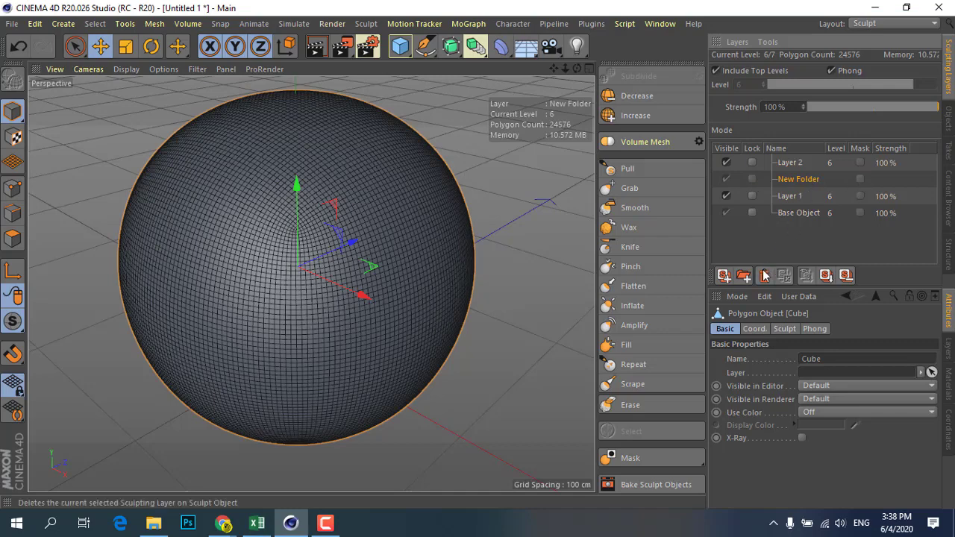
Step: Switch between the layers, then delete New Folder and Layer 1
{"action": "left_click", "coordinate": [792, 166]}
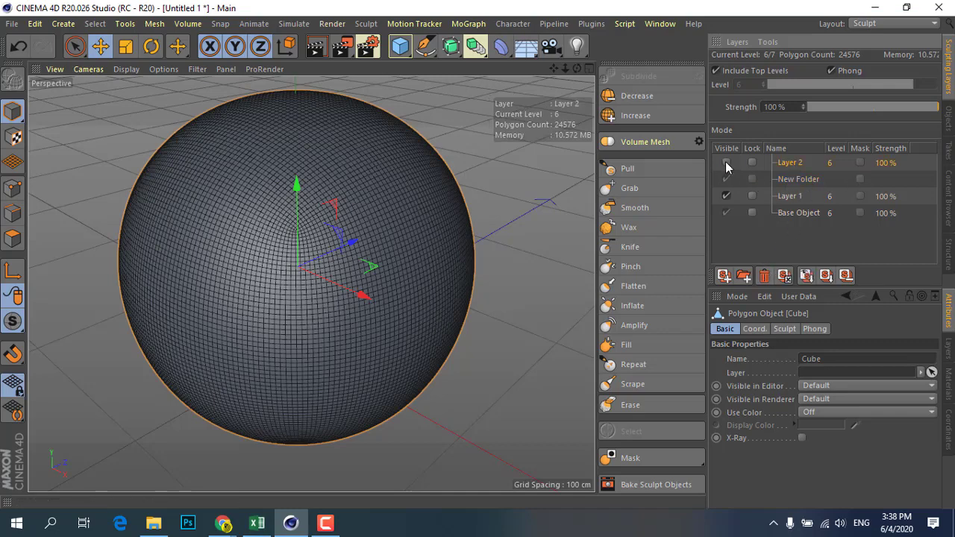
{"action": "left_click", "coordinate": [788, 179]}
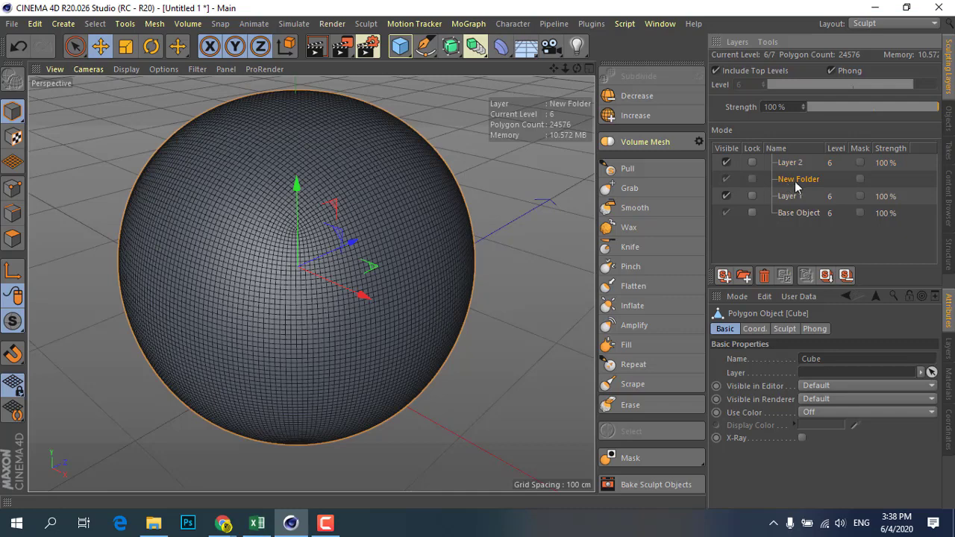
{"action": "left_click", "coordinate": [792, 163]}
{"action": "left_click", "coordinate": [796, 180]}
{"action": "left_click", "coordinate": [792, 195]}
{"action": "left_click", "coordinate": [797, 181]}
{"action": "left_click", "coordinate": [765, 278]}
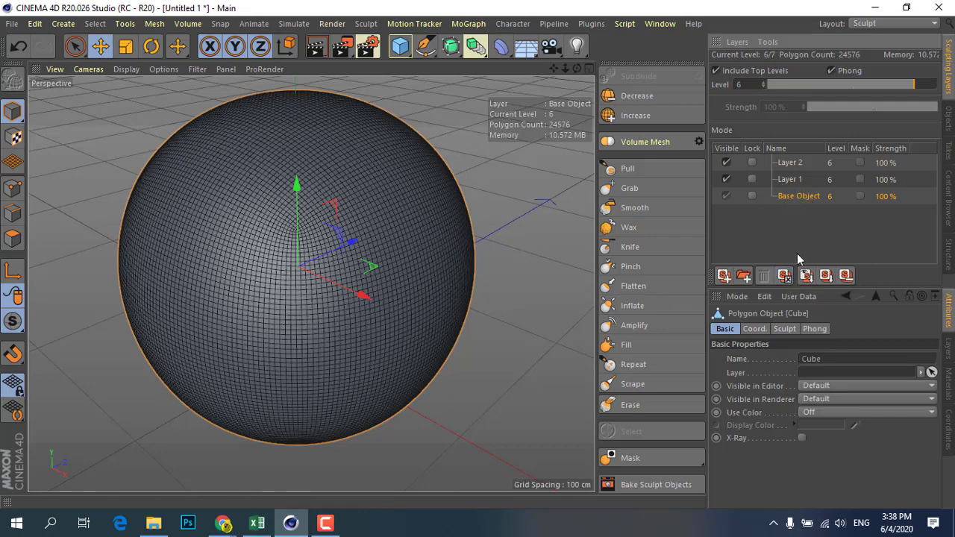
{"action": "left_click", "coordinate": [790, 180]}
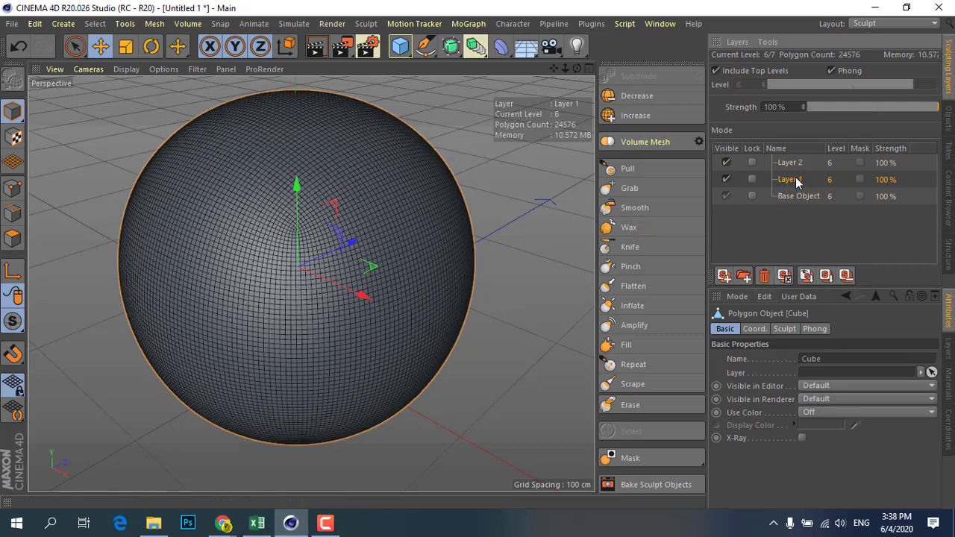
{"action": "left_click", "coordinate": [765, 278]}
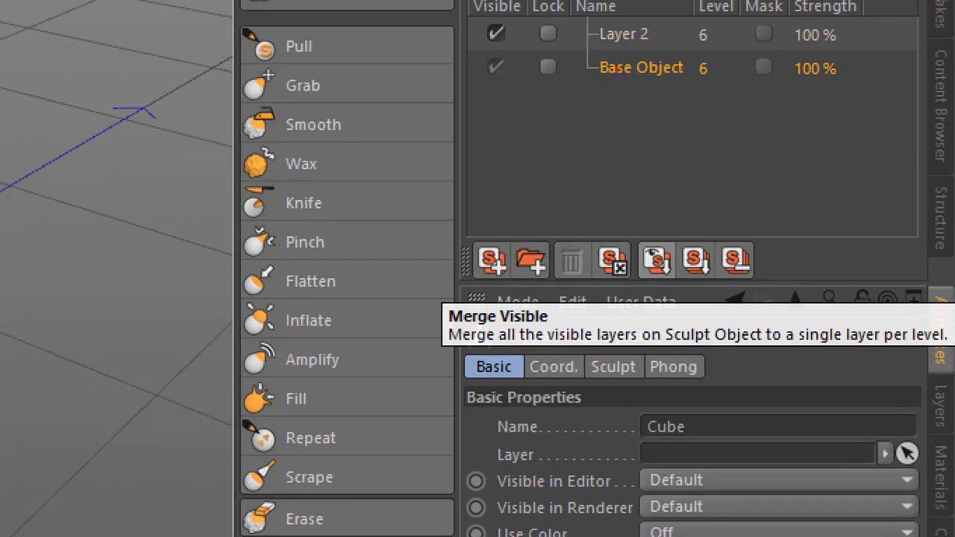
{"action": "left_click_drag", "start_coordinate": [599, 68], "coordinate": [630, 68]}
{"action": "mouse_move", "coordinate": [654, 240]}
{"action": "left_mouse_down"}
{"action": "mouse_move", "coordinate": [647, 278]}
{"action": "mouse_move", "coordinate": [670, 229]}
{"action": "left_mouse_up"}
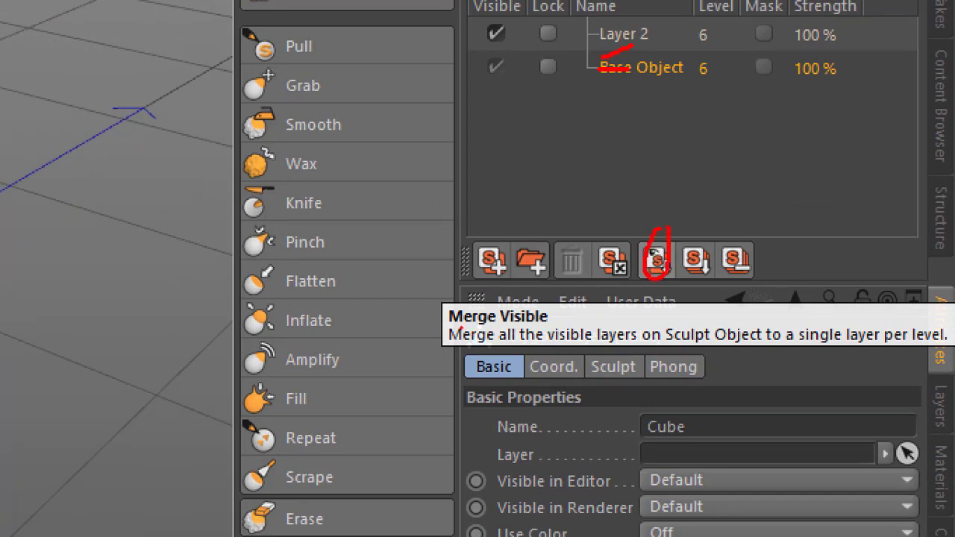
{"action": "left_click_drag", "start_coordinate": [461, 328], "coordinate": [549, 324]}
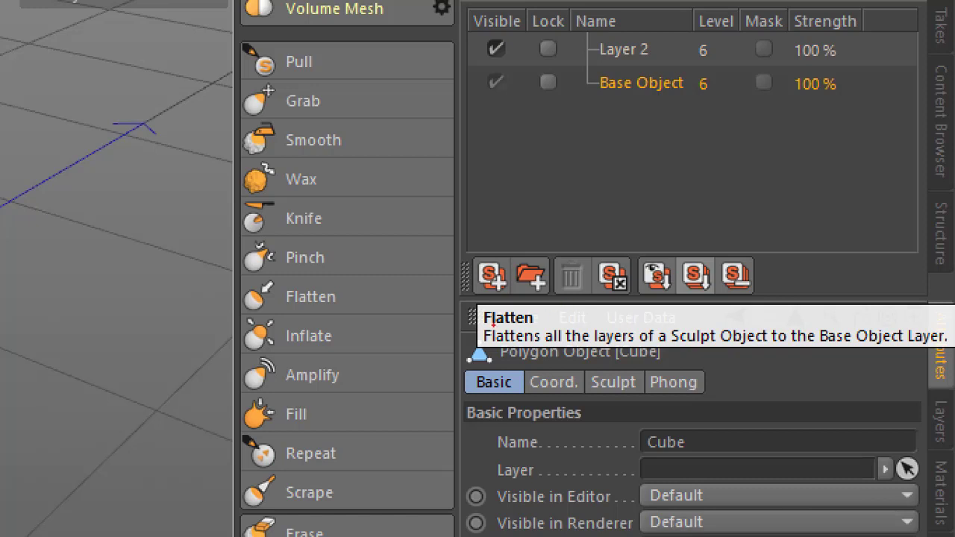
{"action": "left_click_drag", "start_coordinate": [493, 320], "coordinate": [538, 320]}
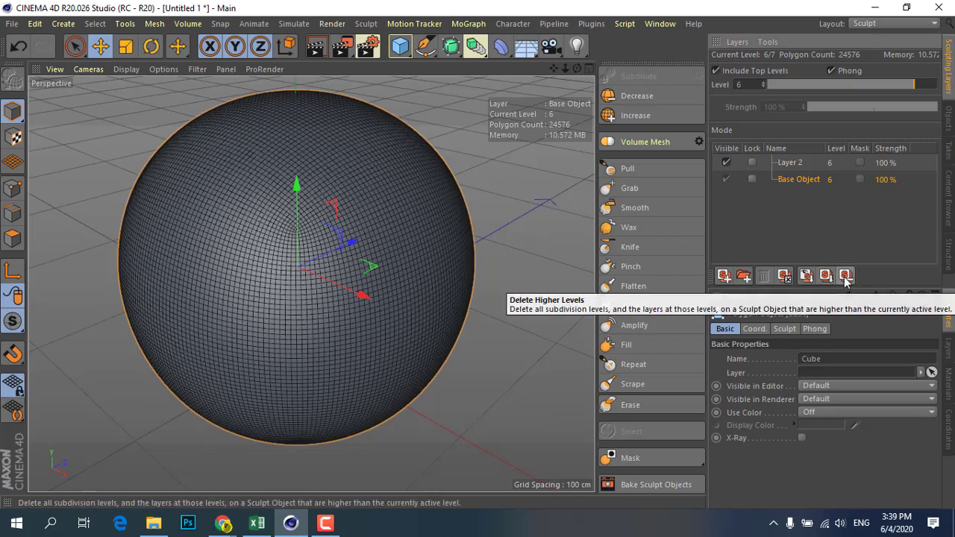
Step: Decline Delete Higher Levels with No and make Layer 2 the active sculpt layer
{"action": "left_click", "coordinate": [846, 276]}
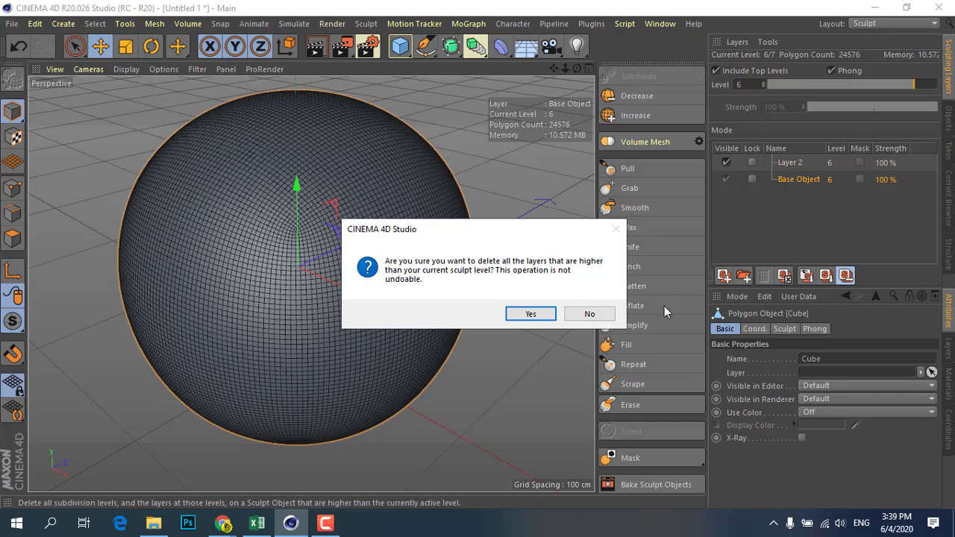
{"action": "left_click", "coordinate": [598, 317]}
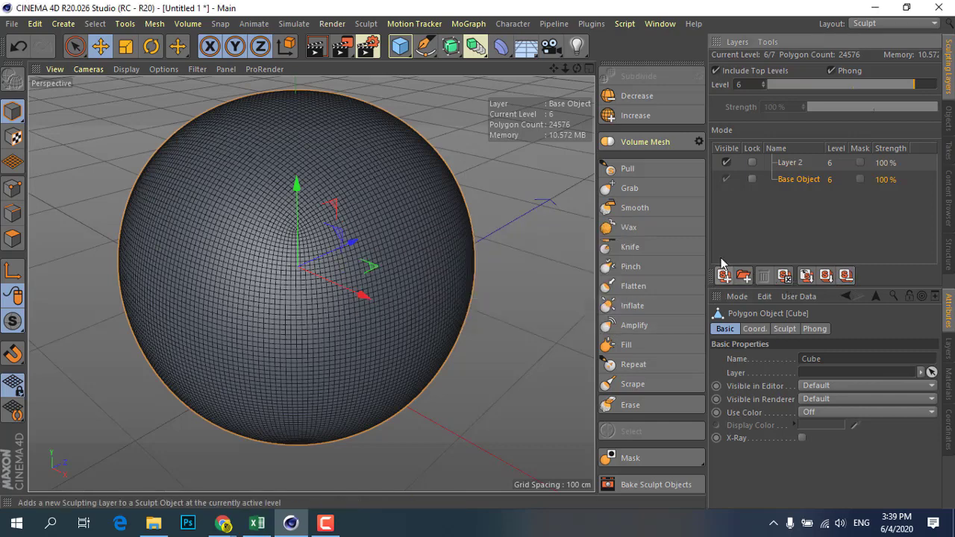
{"action": "left_click", "coordinate": [807, 167]}
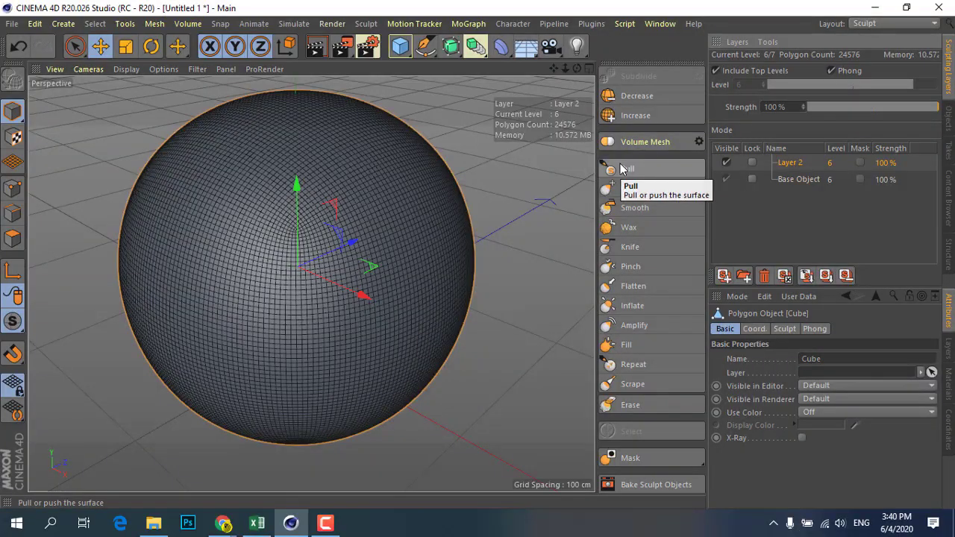
Step: With the Pull brush, pull a horizontal ridge across the sphere's middle
{"action": "left_click", "coordinate": [620, 168]}
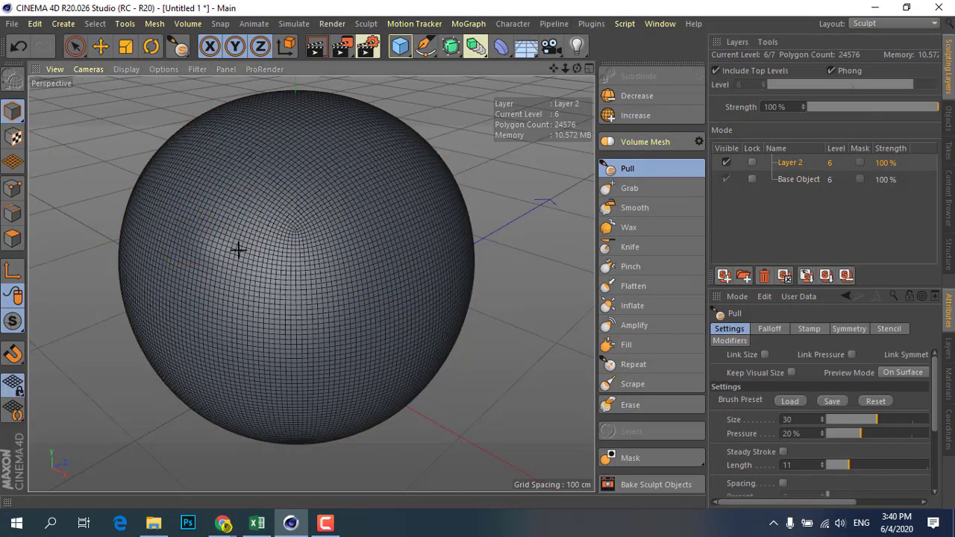
{"action": "left_click", "coordinate": [297, 228]}
{"action": "mouse_move", "coordinate": [374, 233]}
{"action": "left_mouse_down"}
{"action": "mouse_move", "coordinate": [264, 254]}
{"action": "mouse_move", "coordinate": [174, 234]}
{"action": "left_mouse_up"}
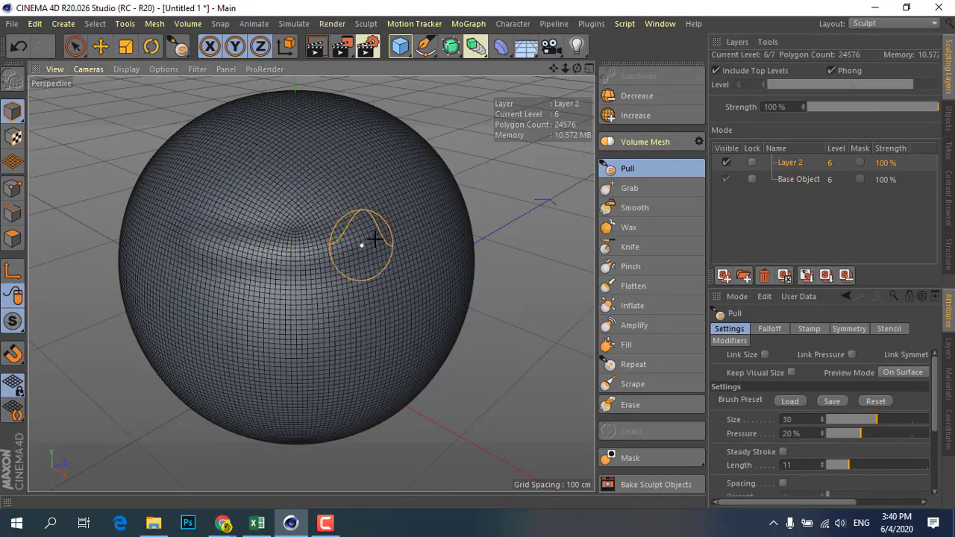
{"action": "mouse_move", "coordinate": [363, 239]}
{"action": "left_mouse_down"}
{"action": "mouse_move", "coordinate": [243, 244]}
{"action": "mouse_move", "coordinate": [170, 273]}
{"action": "left_mouse_up"}
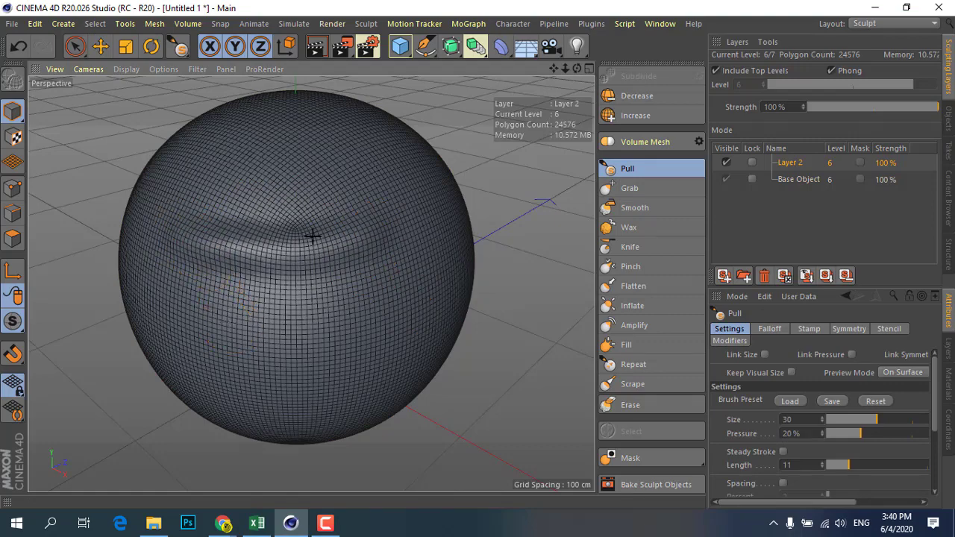
{"action": "left_click_drag", "start_coordinate": [313, 234], "coordinate": [288, 240]}
{"action": "scroll", "coordinate": [222, 243], "scroll_direction": "up", "scroll_amount": 3}
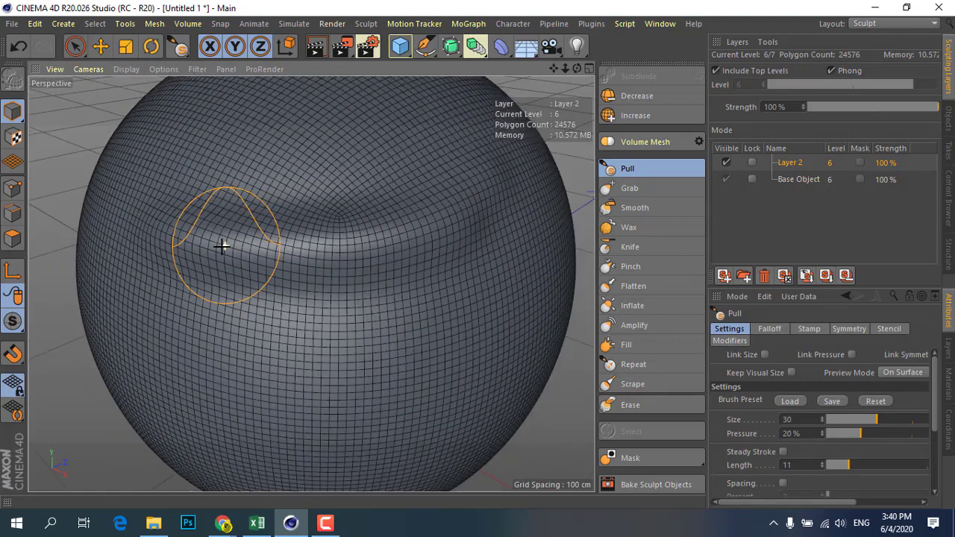
{"action": "scroll", "coordinate": [222, 244], "scroll_direction": "down", "scroll_amount": 3}
{"action": "scroll", "coordinate": [283, 258], "scroll_direction": "up", "scroll_amount": 3}
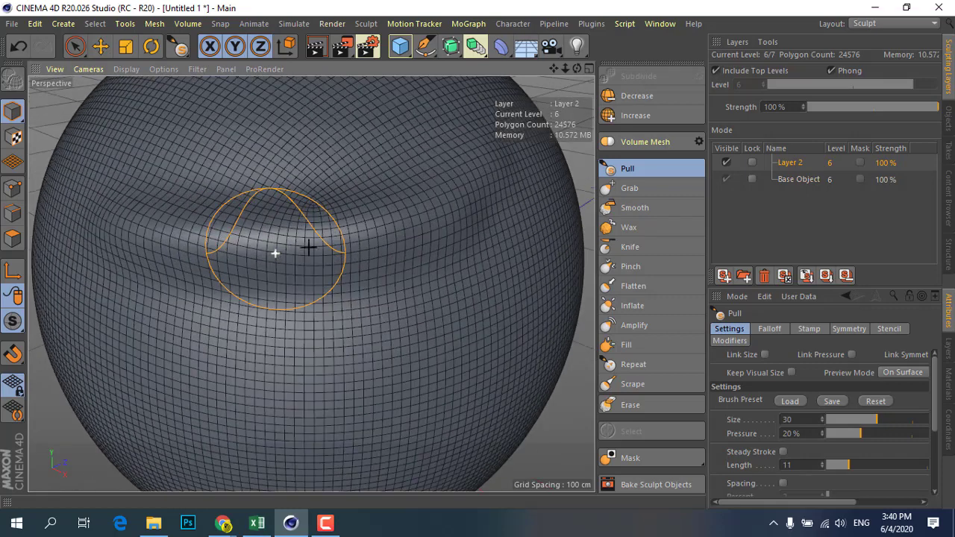
Step: Reshape and thicken the ridge near the sphere's top, left side and centre
{"action": "left_click_drag", "start_coordinate": [202, 191], "coordinate": [279, 331]}
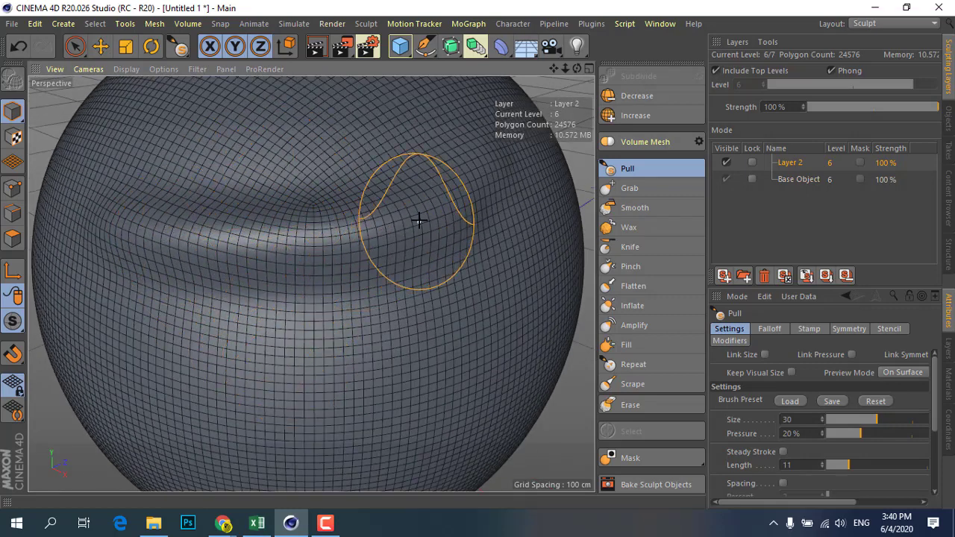
{"action": "left_click_drag", "start_coordinate": [388, 227], "coordinate": [151, 229]}
{"action": "mouse_move", "coordinate": [107, 202]}
{"action": "left_mouse_down"}
{"action": "mouse_move", "coordinate": [228, 251]}
{"action": "mouse_move", "coordinate": [465, 215]}
{"action": "left_mouse_up"}
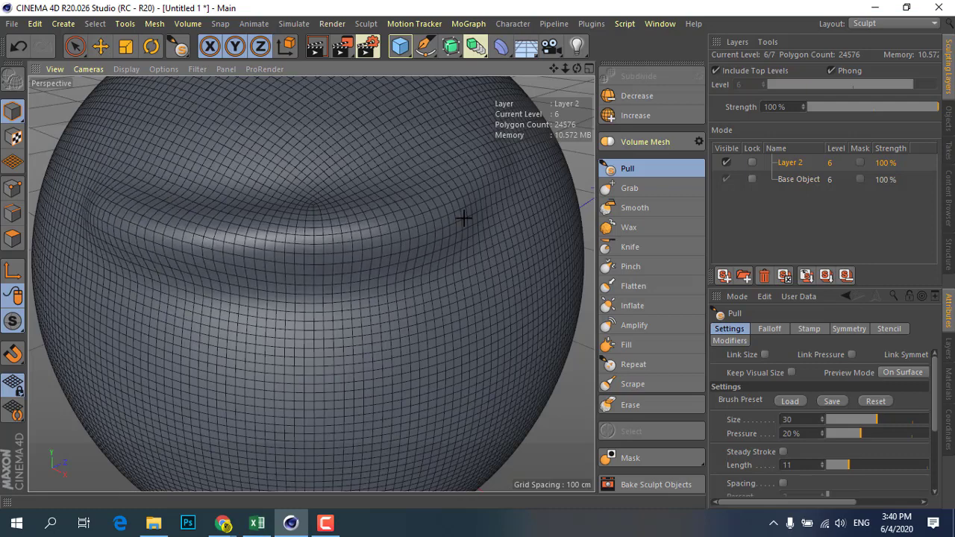
{"action": "left_click_drag", "start_coordinate": [286, 256], "coordinate": [284, 241]}
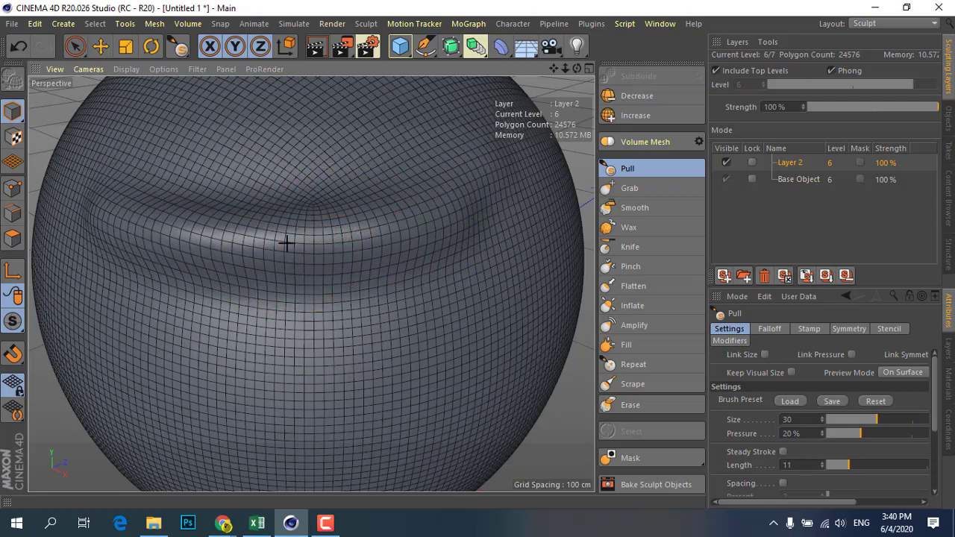
{"action": "left_click", "coordinate": [131, 72]}
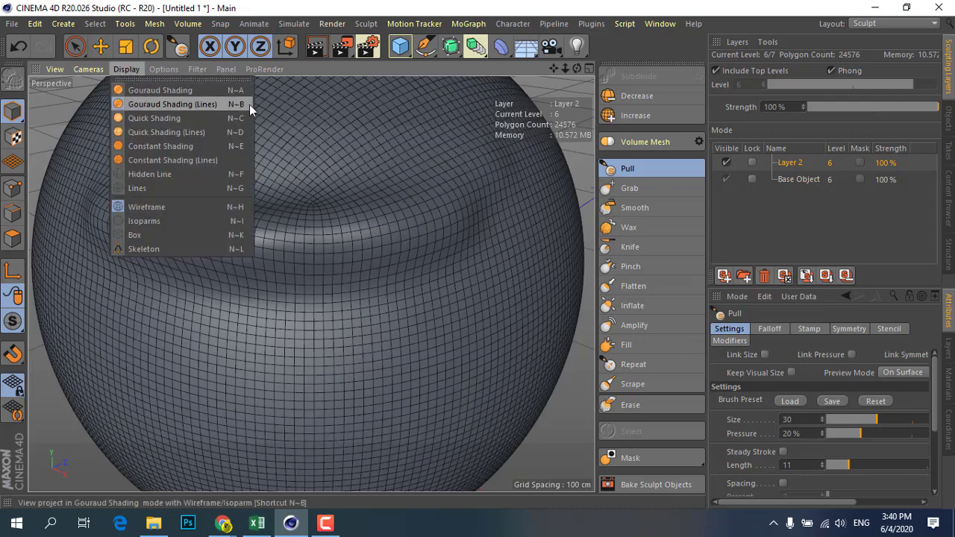
Step: Switch the viewport to Gouraud Shading so the sphere shows without wire lines
{"action": "left_click", "coordinate": [180, 104]}
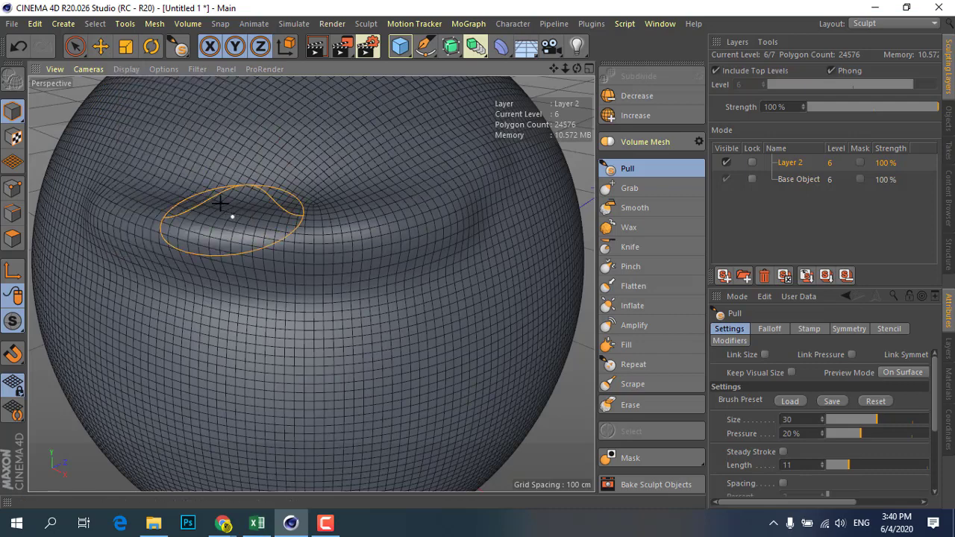
{"action": "left_click", "coordinate": [129, 72]}
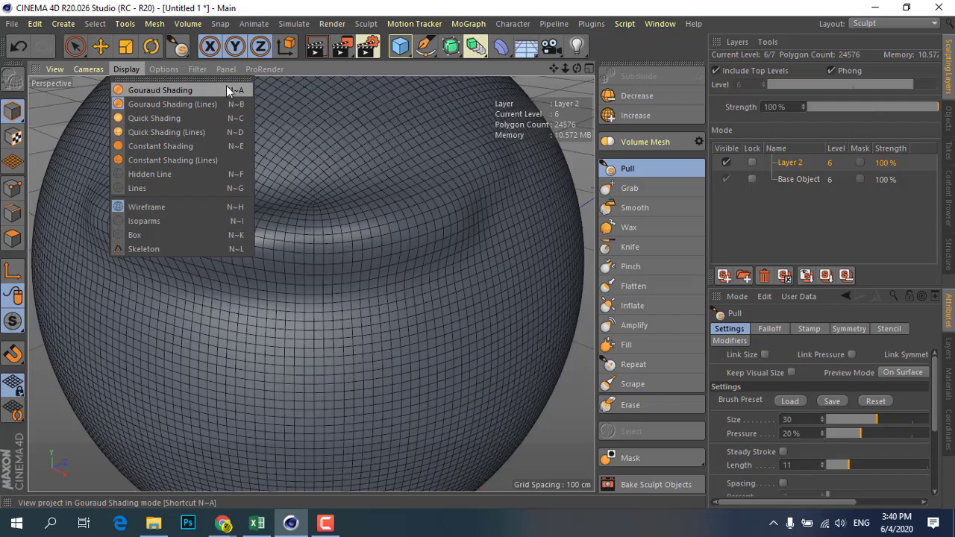
{"action": "left_click", "coordinate": [186, 92]}
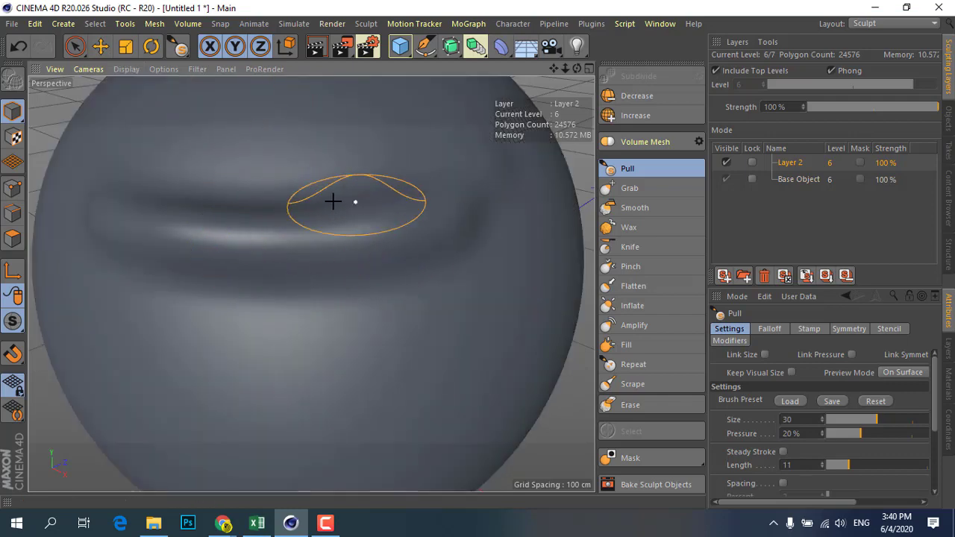
Step: Pull several more stacked horizontal ridges across the sphere's upper middle
{"action": "scroll", "coordinate": [280, 229], "scroll_direction": "down", "scroll_amount": 3}
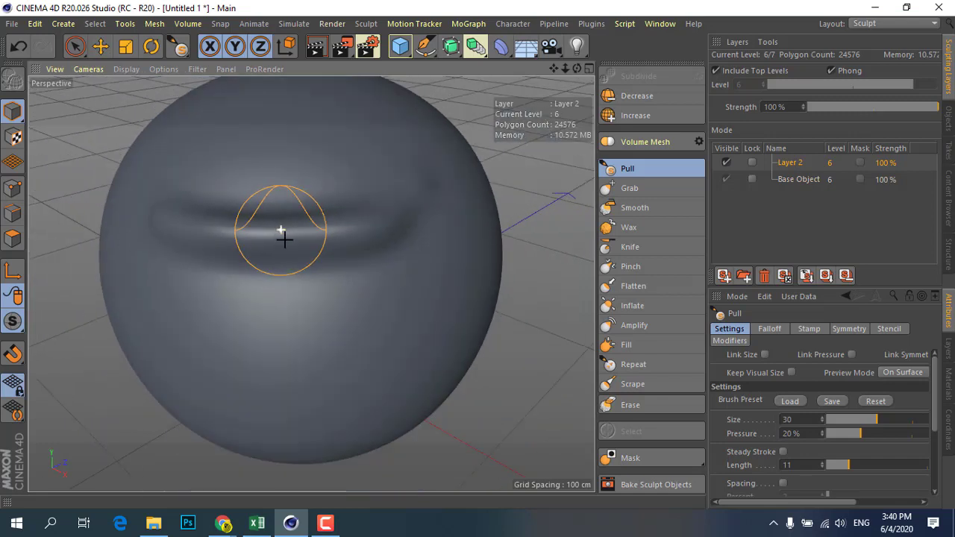
{"action": "mouse_move", "coordinate": [326, 262]}
{"action": "left_mouse_down", "text": "alt"}
{"action": "mouse_move", "coordinate": [363, 208]}
{"action": "mouse_move", "coordinate": [234, 261]}
{"action": "mouse_move", "coordinate": [154, 249]}
{"action": "mouse_move", "coordinate": [134, 197]}
{"action": "mouse_move", "coordinate": [450, 226]}
{"action": "left_mouse_up", "text": "alt"}
{"action": "left_click_drag", "start_coordinate": [352, 234], "coordinate": [166, 241], "text": "alt"}
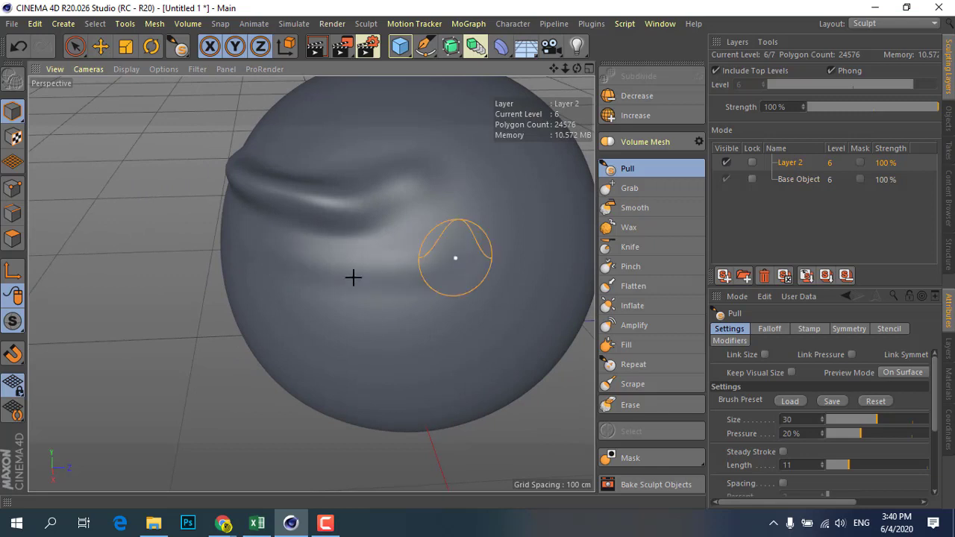
{"action": "mouse_move", "coordinate": [352, 277]}
{"action": "left_mouse_down", "text": "alt"}
{"action": "mouse_move", "coordinate": [405, 258]}
{"action": "mouse_move", "coordinate": [212, 235]}
{"action": "mouse_move", "coordinate": [305, 235]}
{"action": "left_mouse_up", "text": "alt"}
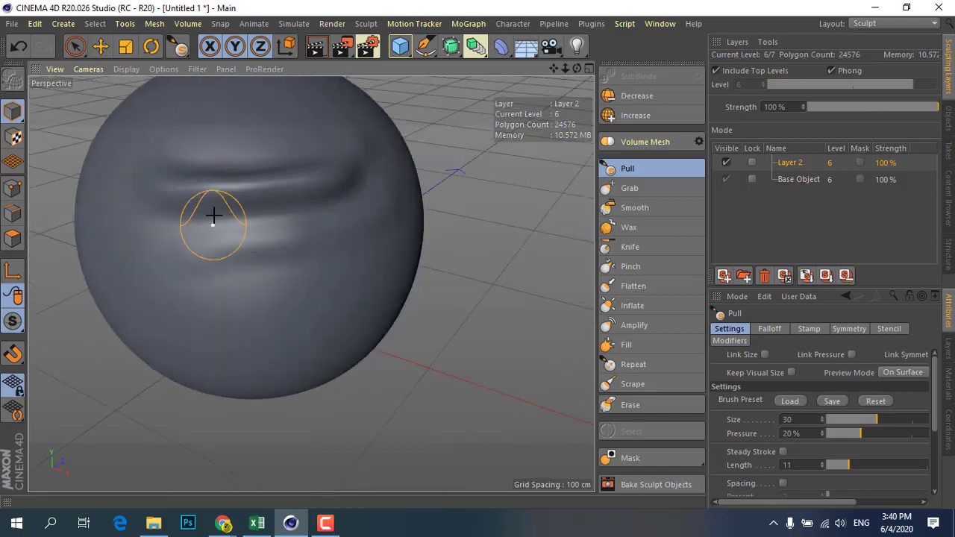
{"action": "mouse_move", "coordinate": [161, 216]}
{"action": "left_mouse_down"}
{"action": "mouse_move", "coordinate": [232, 241]}
{"action": "mouse_move", "coordinate": [320, 228]}
{"action": "left_mouse_up"}
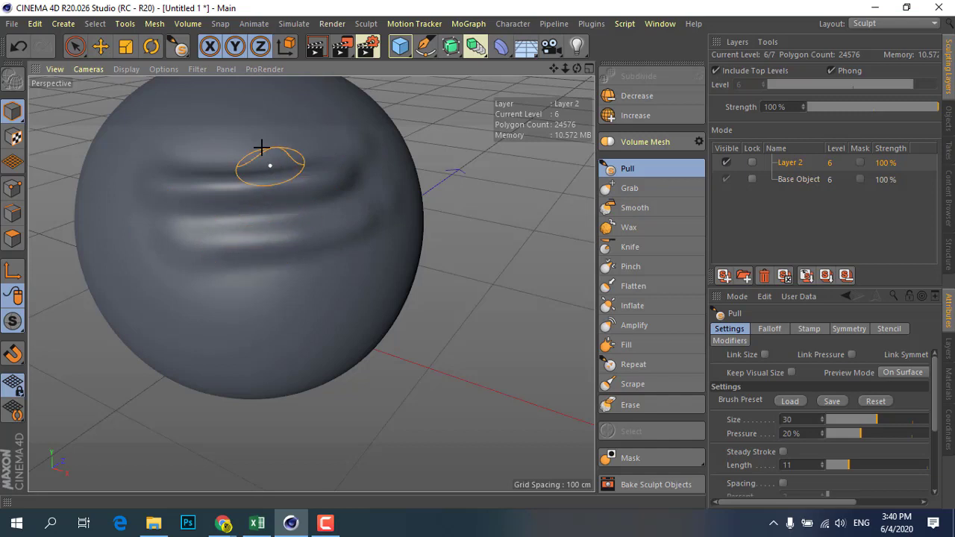
{"action": "mouse_move", "coordinate": [149, 223]}
{"action": "left_mouse_down"}
{"action": "mouse_move", "coordinate": [363, 212]}
{"action": "mouse_move", "coordinate": [150, 232]}
{"action": "left_mouse_up"}
{"action": "left_click_drag", "start_coordinate": [231, 243], "coordinate": [384, 194]}
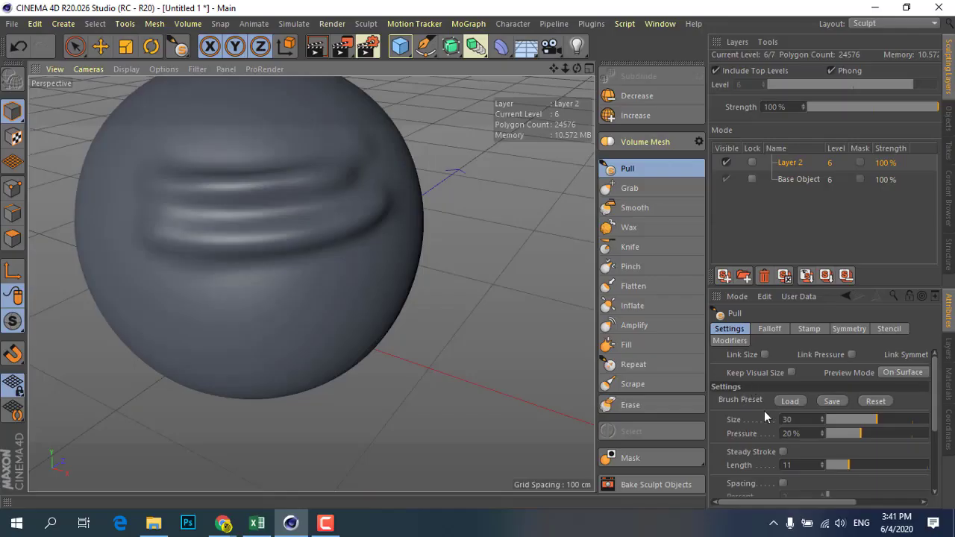
{"action": "scroll", "coordinate": [937, 378], "scroll_direction": "down", "scroll_amount": 3}
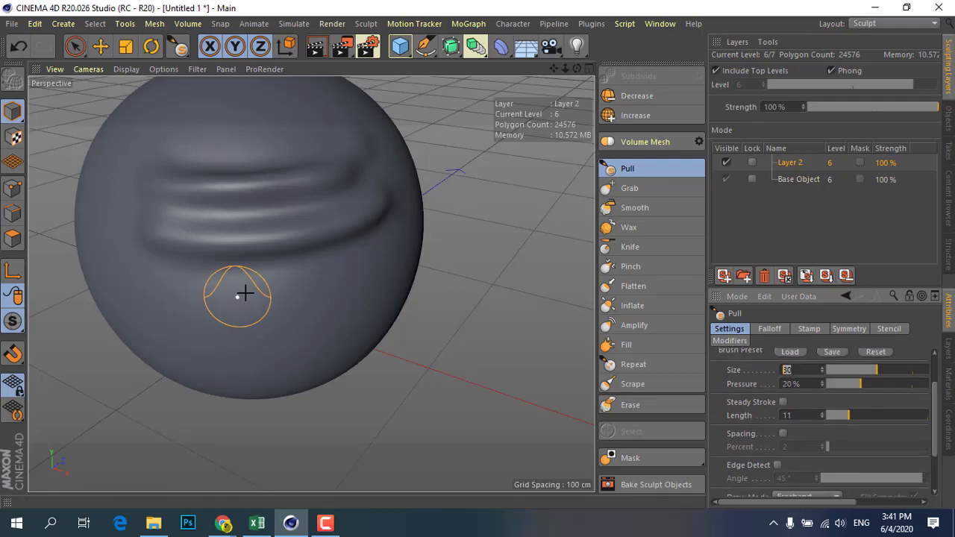
Step: Shrink the Pull brush and pull three thin ridges across the sphere's lower half
{"action": "left_click", "coordinate": [841, 370]}
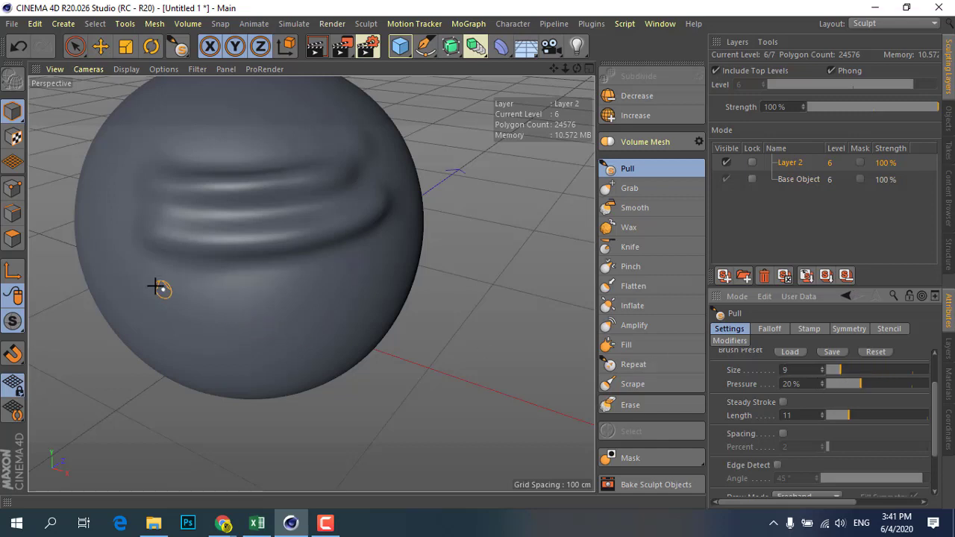
{"action": "left_click_drag", "start_coordinate": [156, 285], "coordinate": [335, 256]}
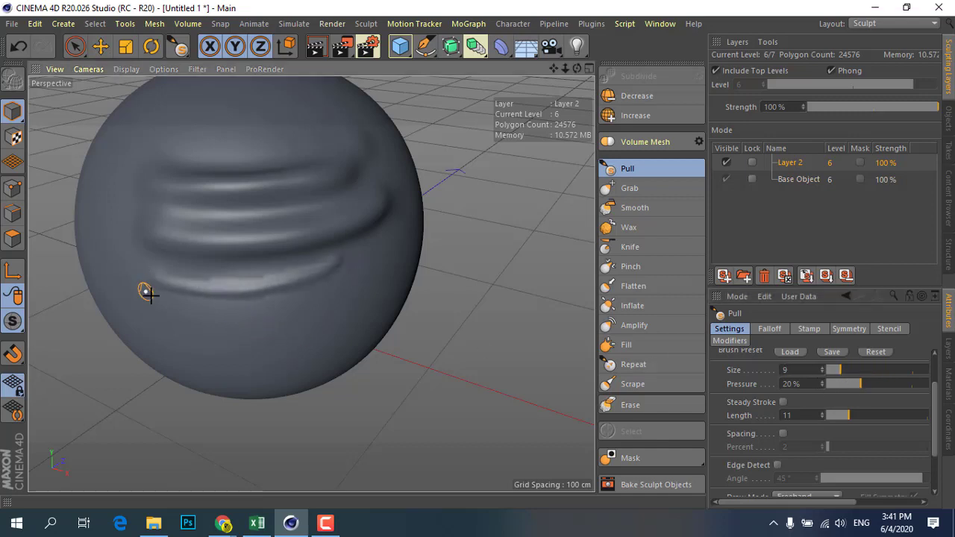
{"action": "left_click_drag", "start_coordinate": [148, 293], "coordinate": [341, 292]}
{"action": "left_click_drag", "start_coordinate": [176, 337], "coordinate": [300, 330]}
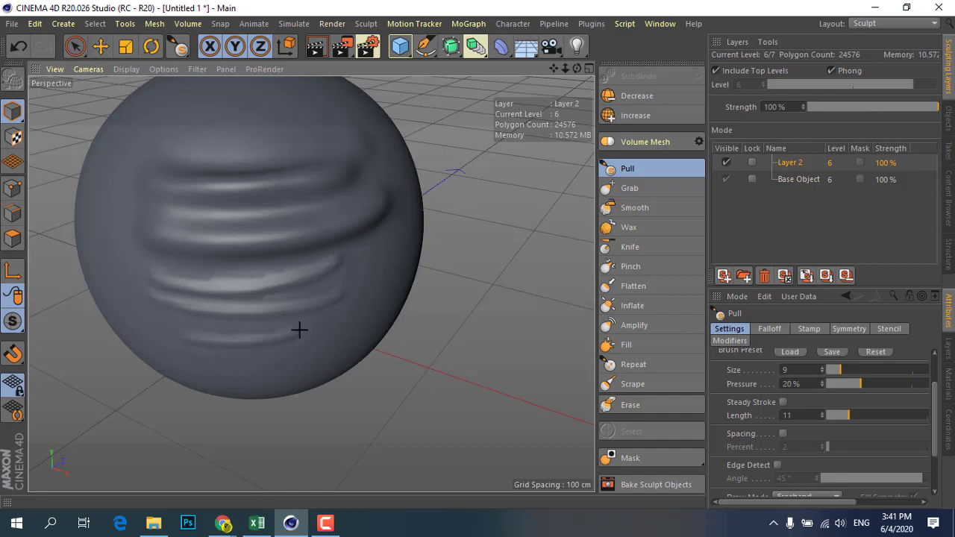
Step: Edit the brush Size value and pull a bulge onto the sphere's other side
{"action": "double_click", "coordinate": [787, 370]}
{"action": "type", "text": "2"}
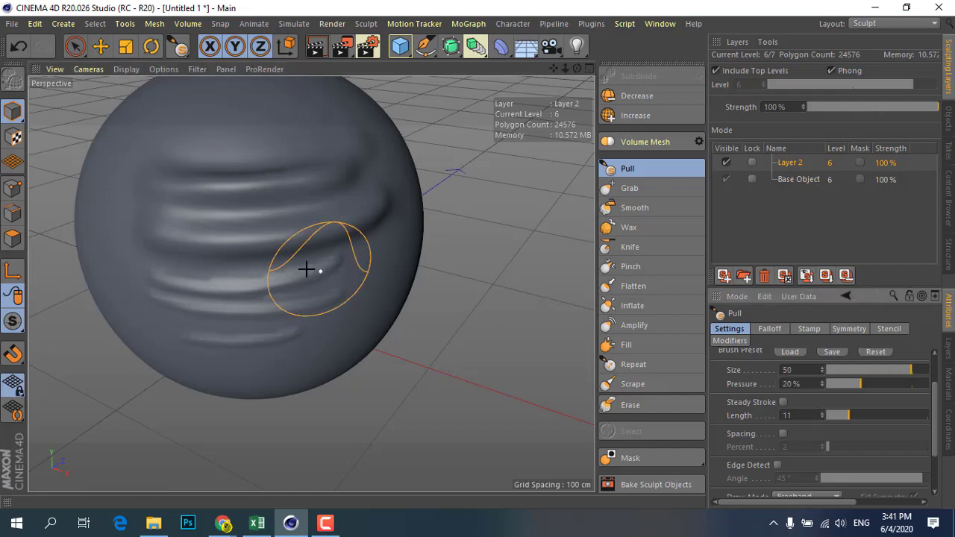
{"action": "key", "text": "Return"}
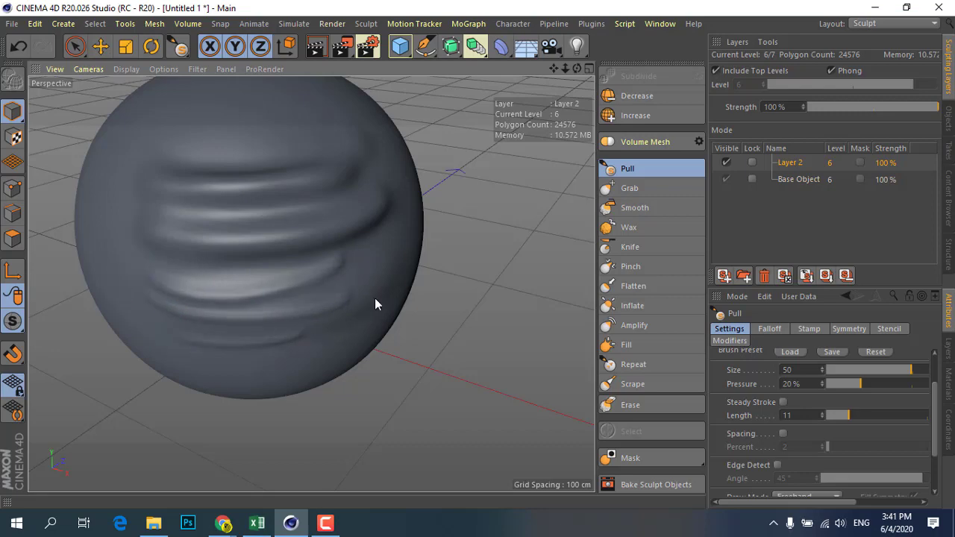
{"action": "left_click_drag", "start_coordinate": [286, 324], "coordinate": [163, 323], "text": "alt"}
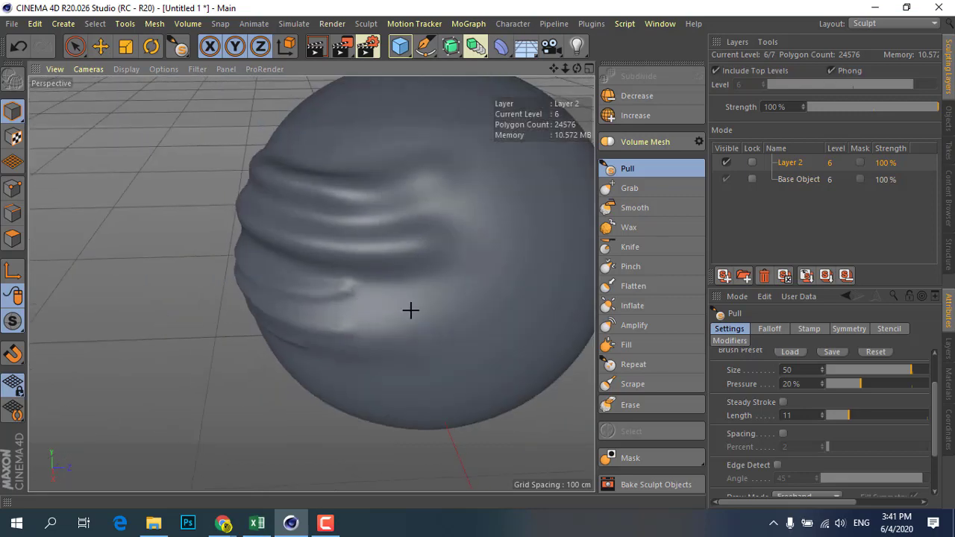
{"action": "mouse_move", "coordinate": [420, 331]}
{"action": "left_mouse_down"}
{"action": "mouse_move", "coordinate": [401, 307]}
{"action": "mouse_move", "coordinate": [411, 309]}
{"action": "mouse_move", "coordinate": [311, 299]}
{"action": "left_mouse_up"}
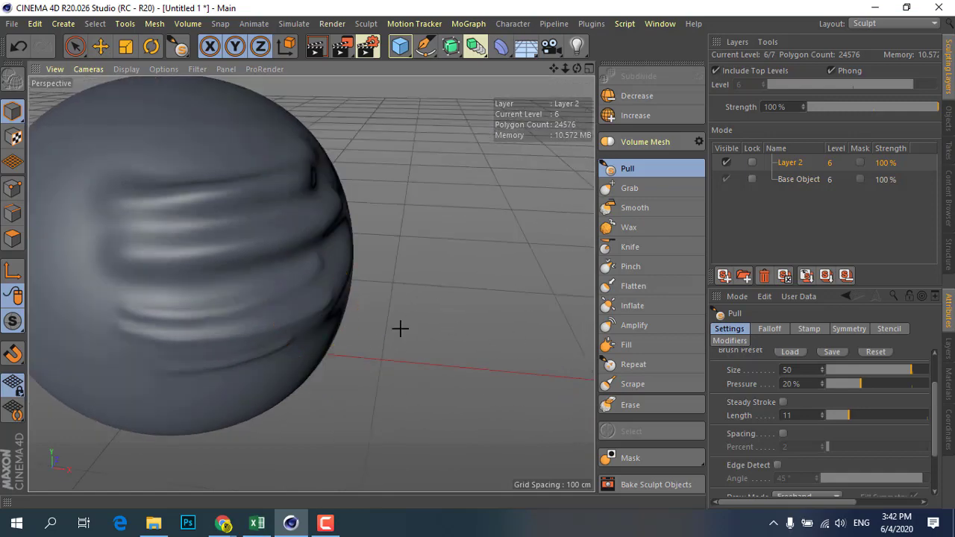
{"action": "mouse_move", "coordinate": [400, 328]}
{"action": "left_mouse_down", "text": "alt"}
{"action": "mouse_move", "coordinate": [421, 318]}
{"action": "mouse_move", "coordinate": [158, 315]}
{"action": "left_mouse_up", "text": "alt"}
Step: Set the Pull brush Size to 22 and pull a raised streak across the lower-left sphere
{"action": "left_click", "coordinate": [863, 376]}
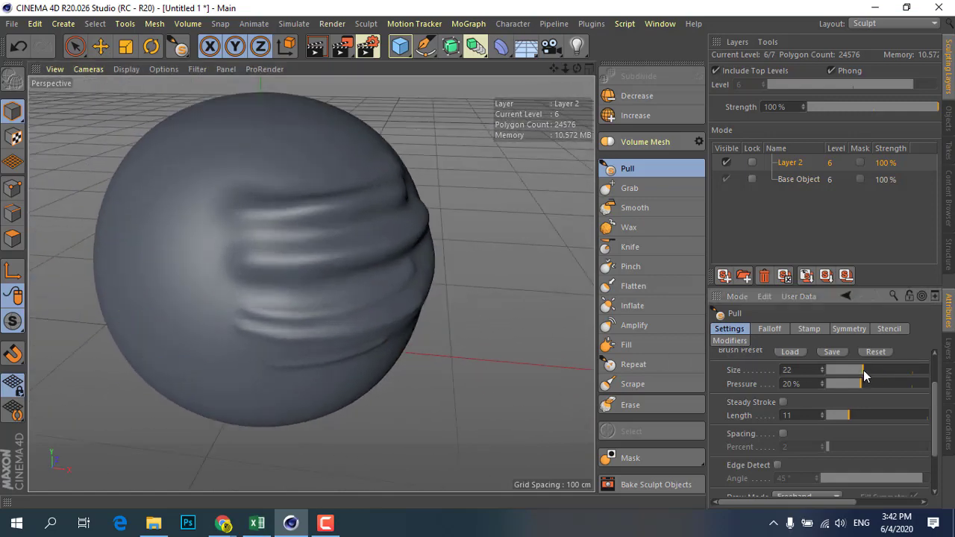
{"action": "scroll", "coordinate": [791, 401], "scroll_direction": "up", "scroll_amount": 2}
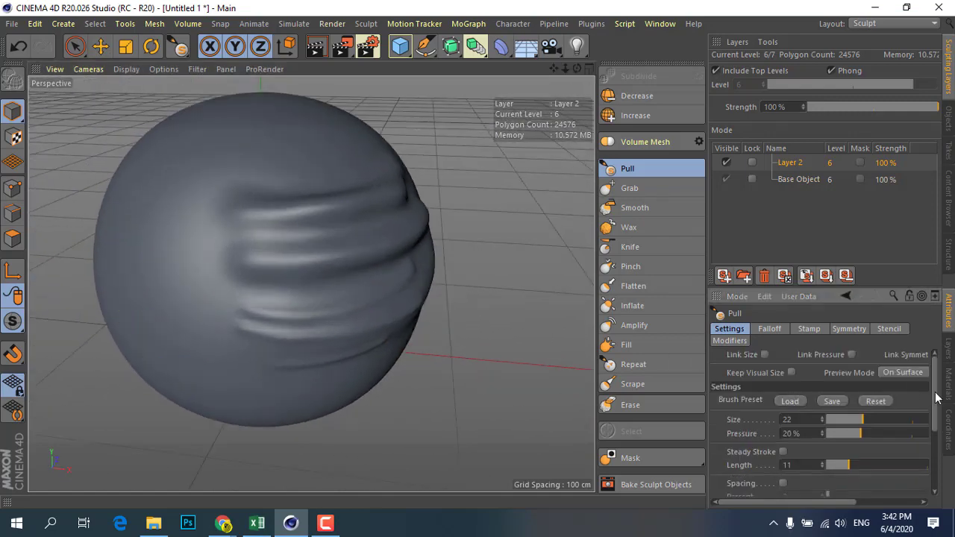
{"action": "scroll", "coordinate": [937, 398], "scroll_direction": "down", "scroll_amount": 2}
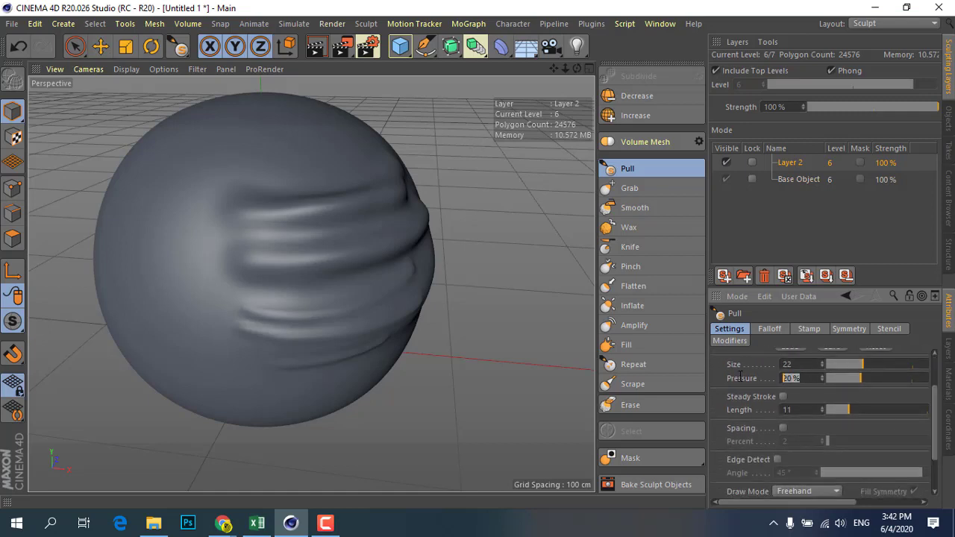
{"action": "mouse_move", "coordinate": [247, 309]}
{"action": "left_mouse_down", "text": "alt"}
{"action": "mouse_move", "coordinate": [197, 314]}
{"action": "mouse_move", "coordinate": [212, 313]}
{"action": "left_mouse_up", "text": "alt"}
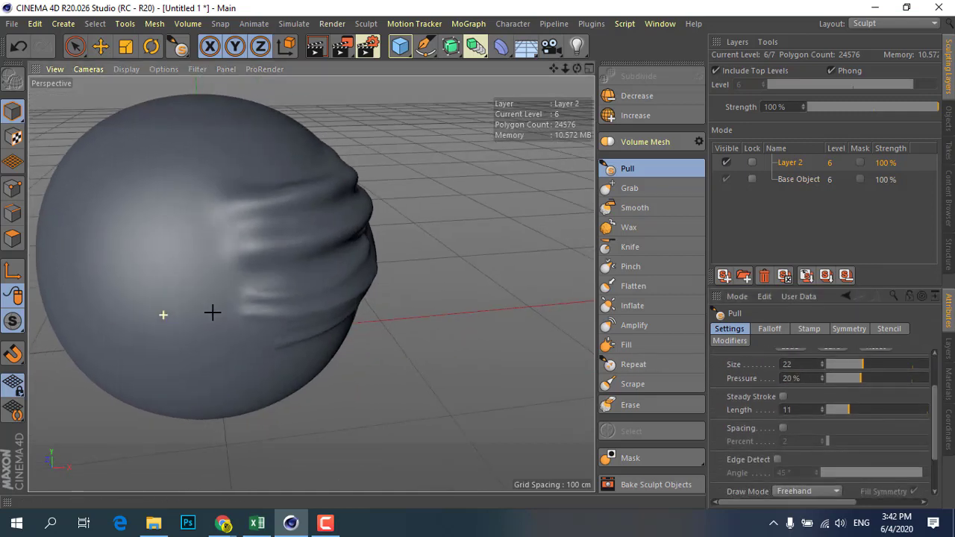
{"action": "scroll", "coordinate": [428, 322], "scroll_direction": "up", "scroll_amount": 1}
{"action": "scroll", "coordinate": [171, 331], "scroll_direction": "up", "scroll_amount": 1}
{"action": "scroll", "coordinate": [405, 373], "scroll_direction": "up", "scroll_amount": 1}
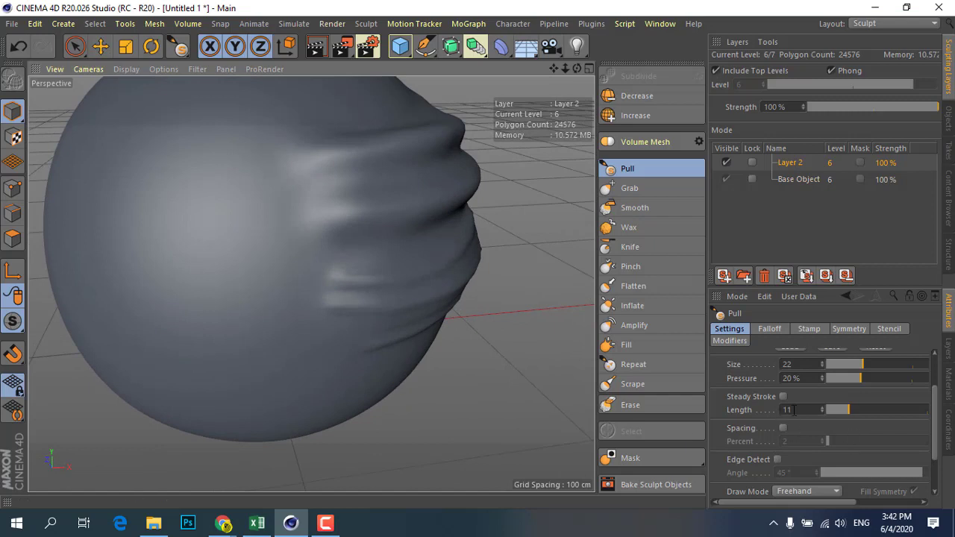
{"action": "left_click", "coordinate": [795, 379]}
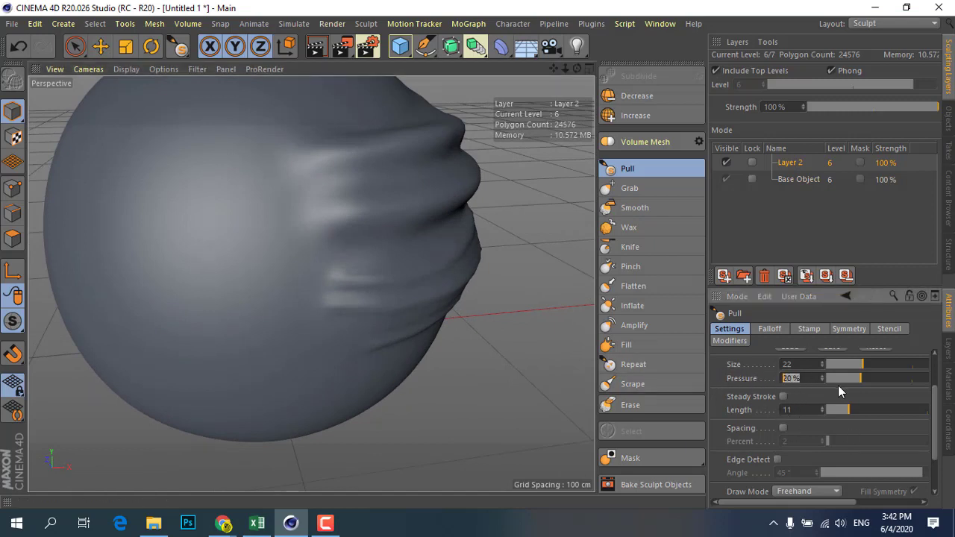
{"action": "left_click_drag", "start_coordinate": [170, 320], "coordinate": [267, 313]}
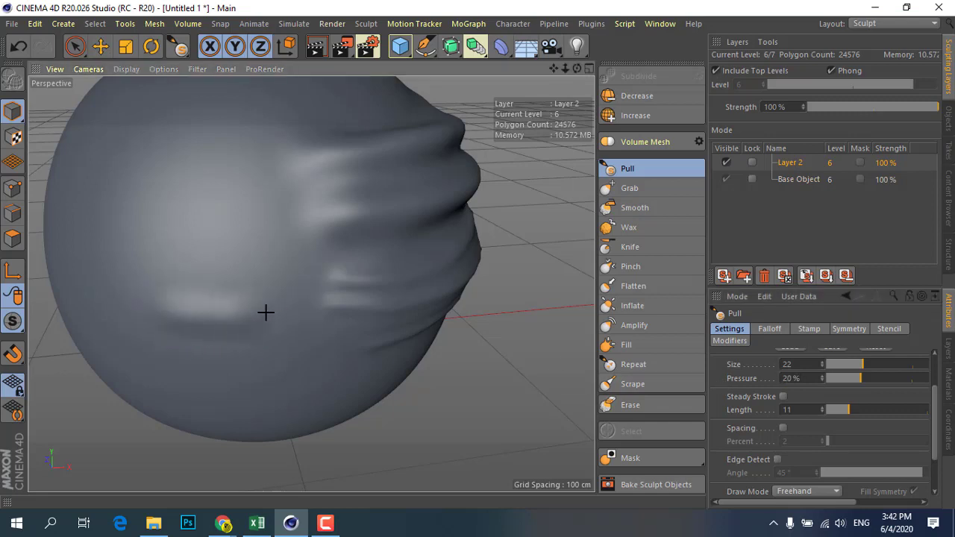
{"action": "mouse_move", "coordinate": [134, 303]}
{"action": "left_mouse_down"}
{"action": "mouse_move", "coordinate": [269, 306]}
{"action": "mouse_move", "coordinate": [82, 284]}
{"action": "mouse_move", "coordinate": [281, 300]}
{"action": "mouse_move", "coordinate": [264, 315]}
{"action": "left_mouse_up"}
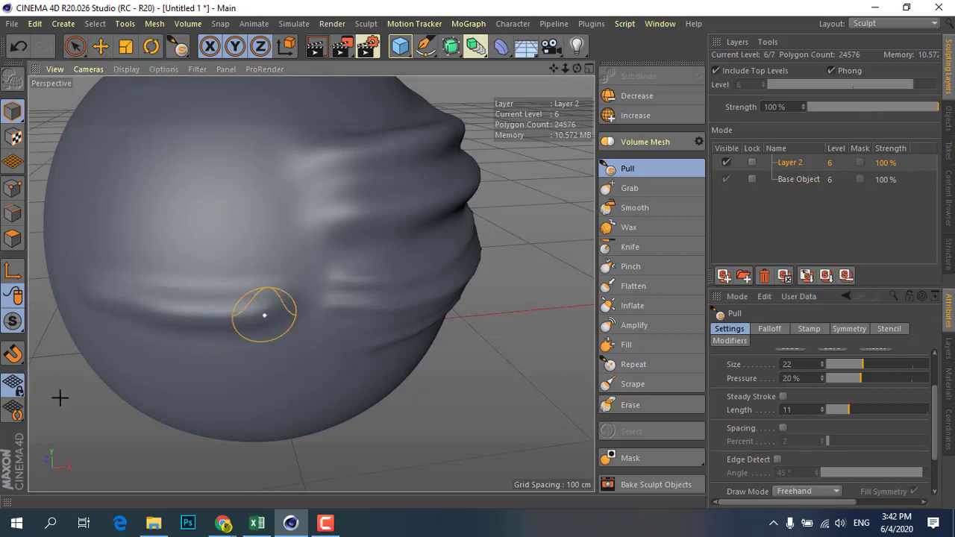
Step: Increase the stroke Length and pull a horizontal ridge across the upper sphere
{"action": "left_click", "coordinate": [893, 410]}
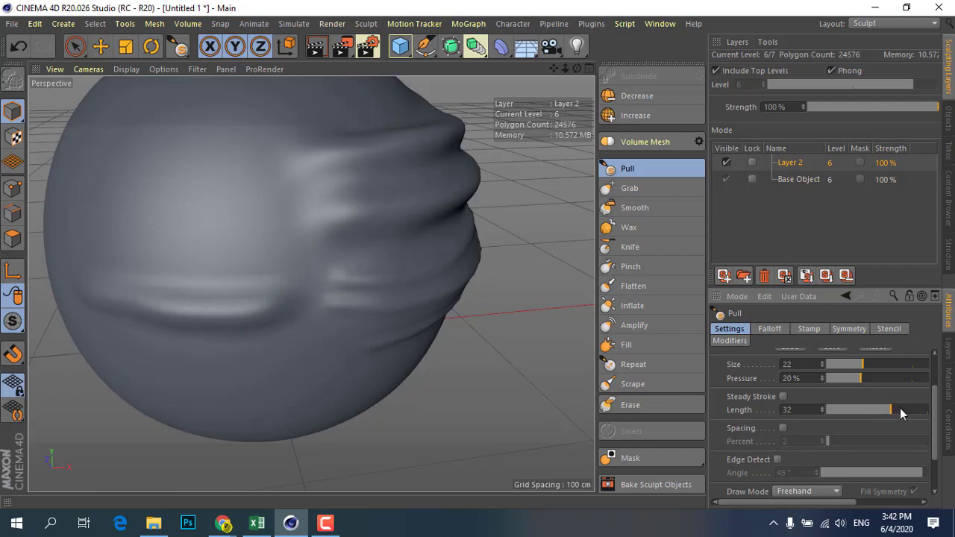
{"action": "double_click", "coordinate": [788, 410]}
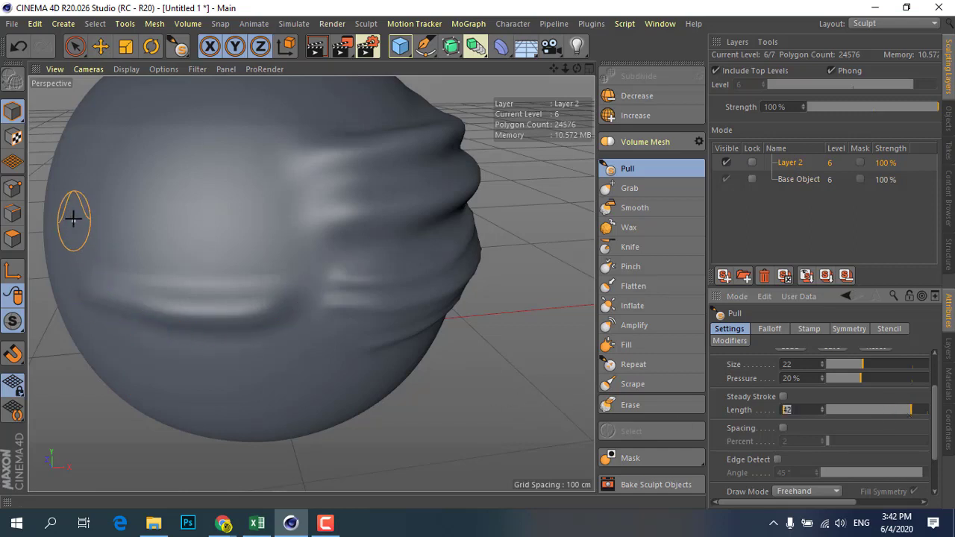
{"action": "left_click_drag", "start_coordinate": [64, 209], "coordinate": [271, 220]}
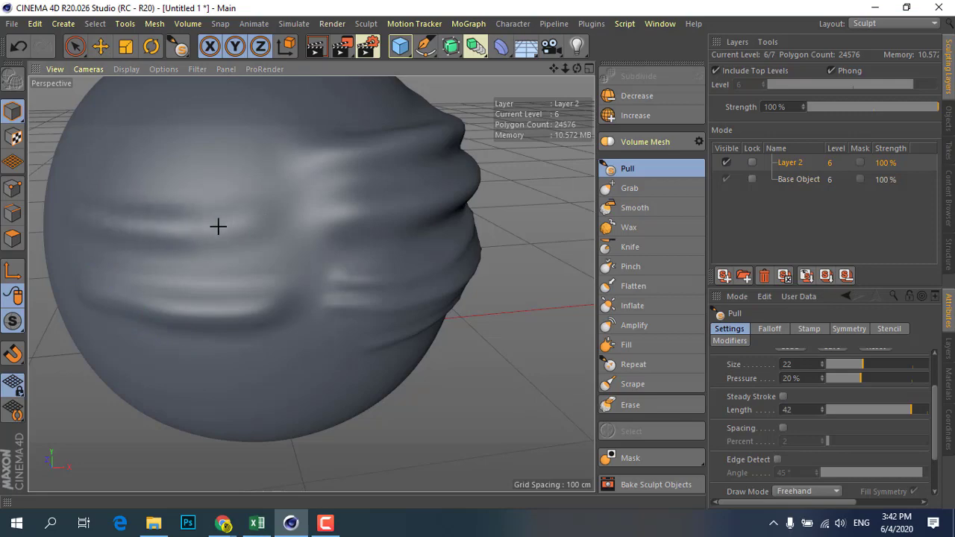
{"action": "left_click_drag", "start_coordinate": [84, 213], "coordinate": [273, 218]}
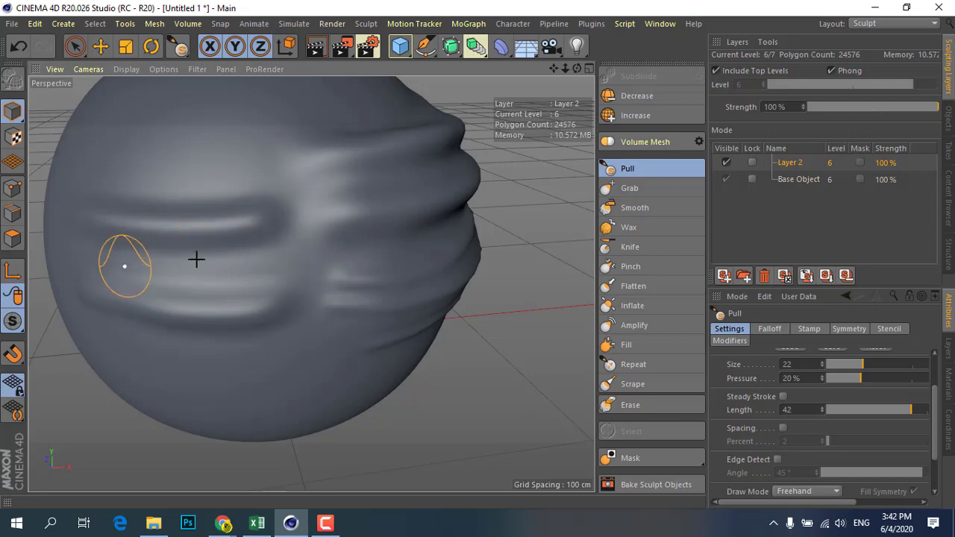
{"action": "mouse_move", "coordinate": [197, 259]}
{"action": "left_mouse_down", "text": "alt"}
{"action": "mouse_move", "coordinate": [286, 249]}
{"action": "mouse_move", "coordinate": [64, 264]}
{"action": "mouse_move", "coordinate": [128, 291]}
{"action": "left_mouse_up", "text": "alt"}
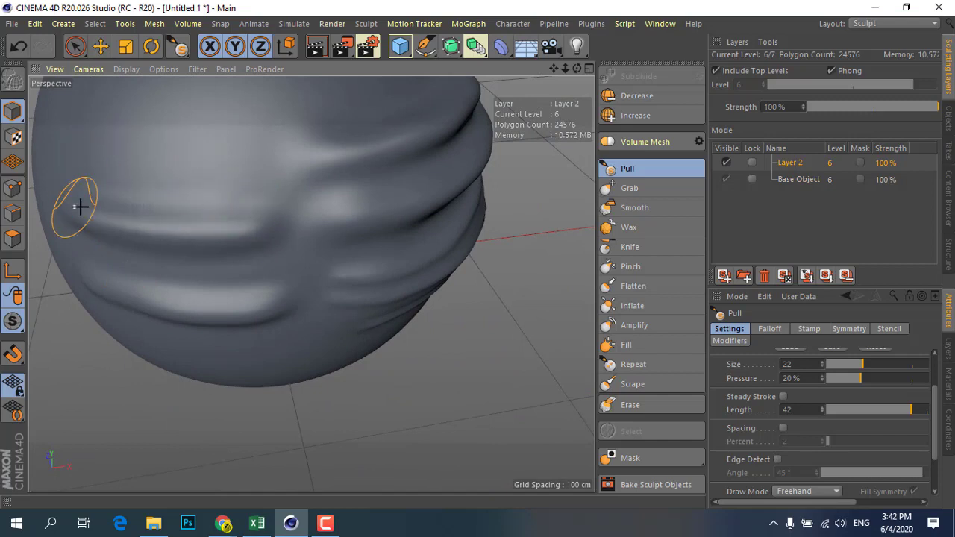
{"action": "left_click_drag", "start_coordinate": [75, 203], "coordinate": [256, 213], "text": "shift"}
Step: Set the stroke Length to 41 and pull more horizontal ridges across the sphere
{"action": "left_click_drag", "start_coordinate": [911, 409], "coordinate": [929, 415]}
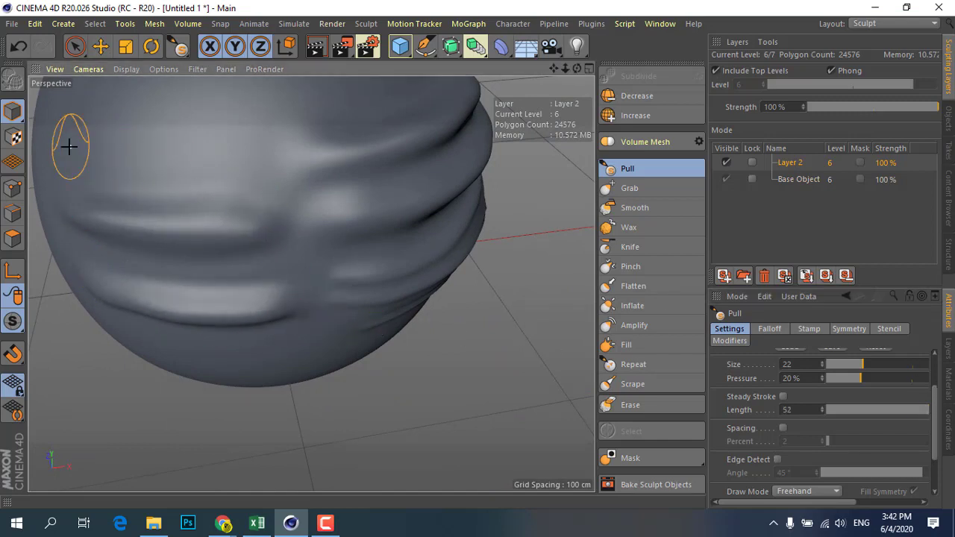
{"action": "mouse_move", "coordinate": [69, 147]}
{"action": "left_mouse_down"}
{"action": "mouse_move", "coordinate": [269, 149]}
{"action": "mouse_move", "coordinate": [71, 145]}
{"action": "mouse_move", "coordinate": [256, 154]}
{"action": "mouse_move", "coordinate": [91, 156]}
{"action": "mouse_move", "coordinate": [189, 164]}
{"action": "mouse_move", "coordinate": [118, 166]}
{"action": "left_mouse_up"}
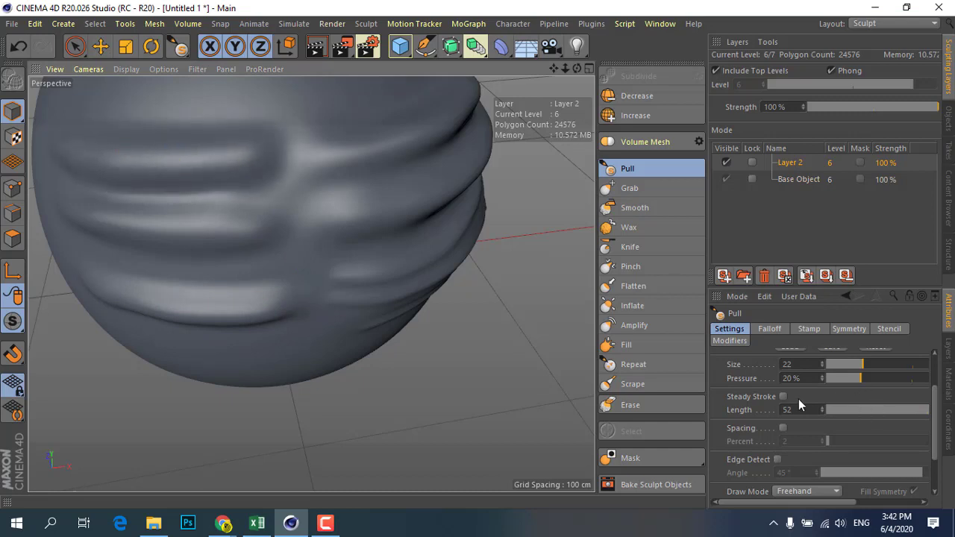
{"action": "left_click", "coordinate": [893, 411]}
{"action": "left_click", "coordinate": [911, 410]}
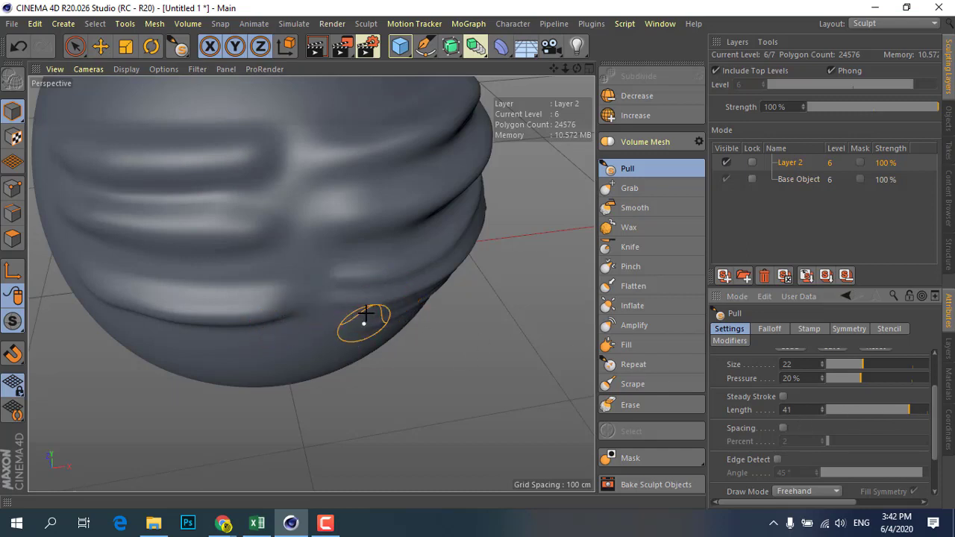
{"action": "mouse_move", "coordinate": [256, 267]}
{"action": "left_mouse_down", "text": "alt"}
{"action": "mouse_move", "coordinate": [241, 265]}
{"action": "mouse_move", "coordinate": [327, 322]}
{"action": "mouse_move", "coordinate": [149, 241]}
{"action": "mouse_move", "coordinate": [485, 215]}
{"action": "left_mouse_up", "text": "alt"}
{"action": "scroll", "coordinate": [484, 217], "scroll_direction": "up", "scroll_amount": 3}
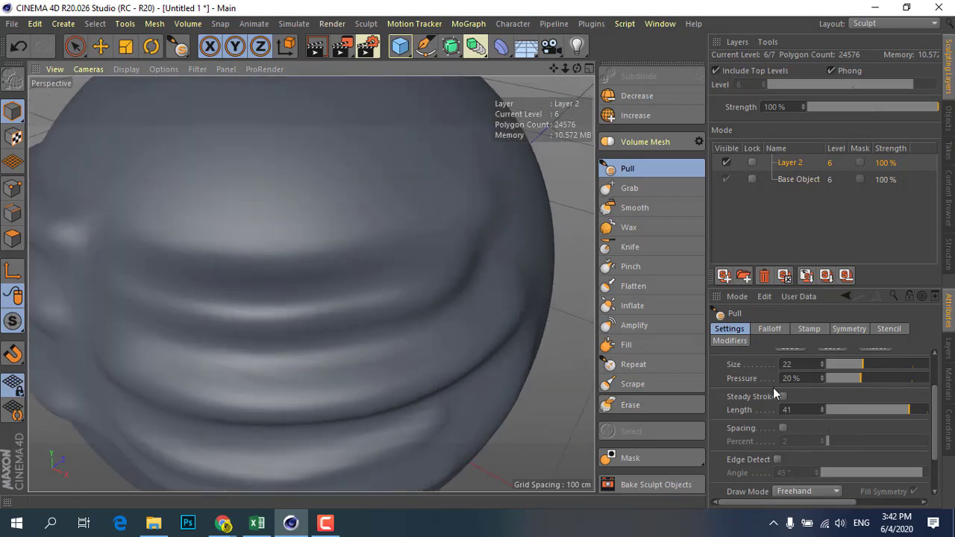
{"action": "left_click_drag", "start_coordinate": [182, 306], "coordinate": [381, 298]}
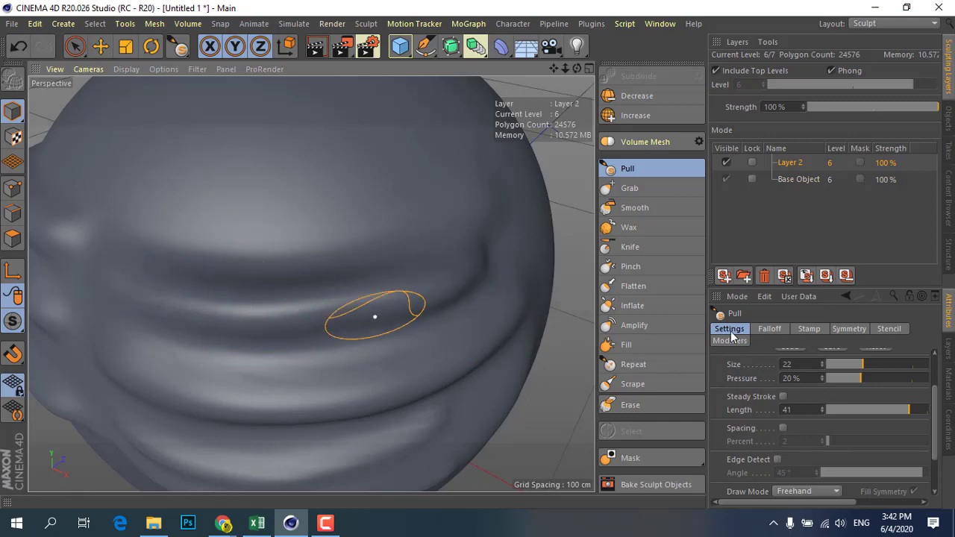
Step: Raise the Pull brush Pressure from 20% to 139.1% with the viewport gizmo, keeping Size 22
{"action": "left_click", "coordinate": [791, 378]}
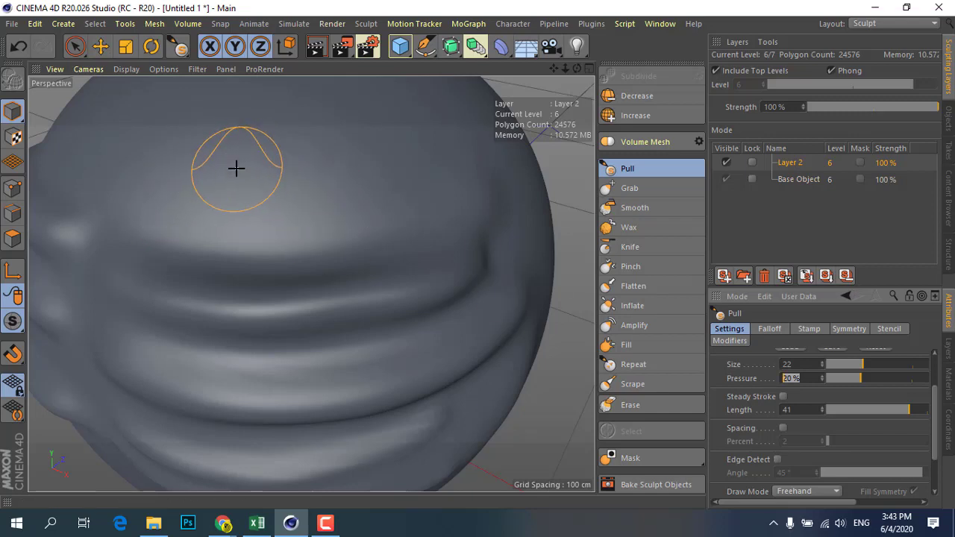
{"action": "middle_click", "coordinate": [252, 156]}
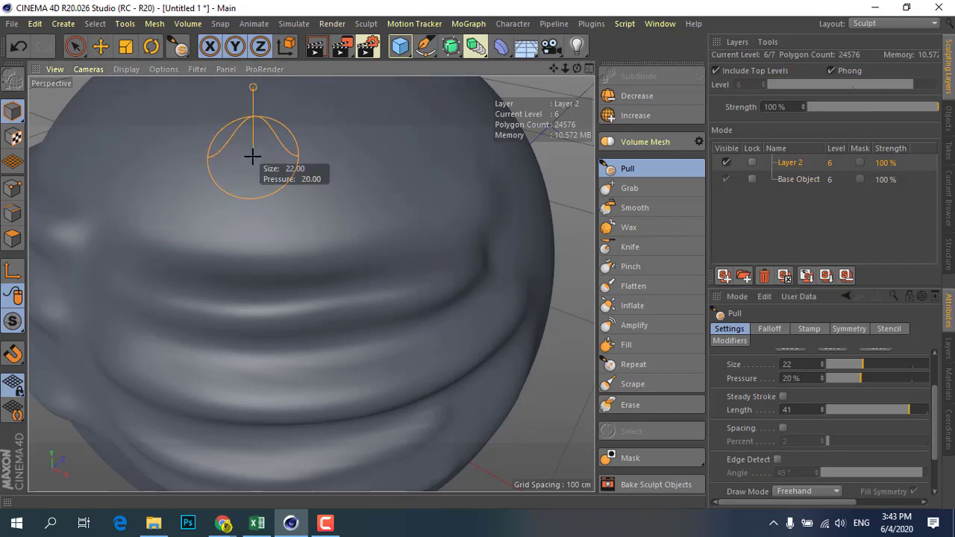
{"action": "middle_click_drag", "start_coordinate": [243, 165], "coordinate": [281, 153]}
{"action": "mouse_move", "coordinate": [268, 156]}
{"action": "middle_mouse_down"}
{"action": "mouse_move", "coordinate": [251, 154]}
{"action": "mouse_move", "coordinate": [286, 156]}
{"action": "middle_mouse_up"}
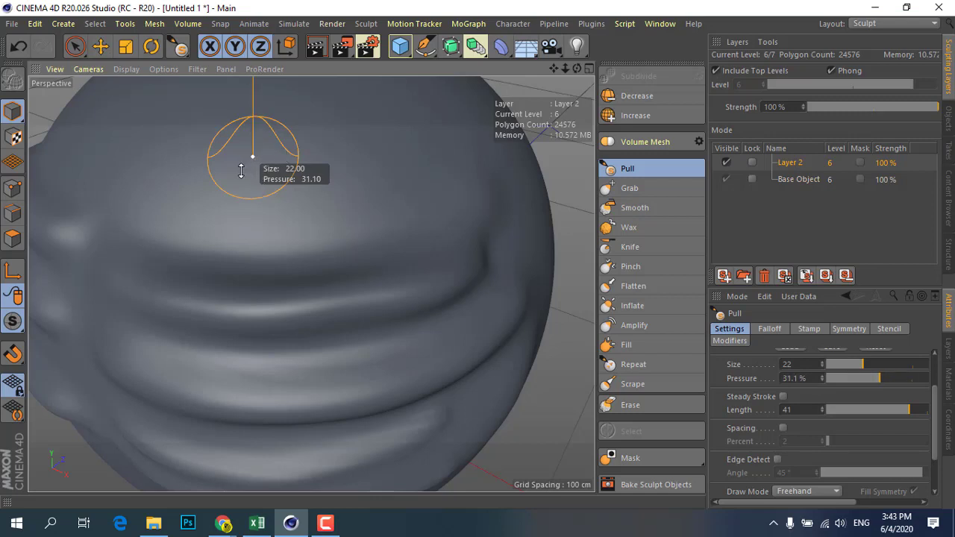
{"action": "mouse_move", "coordinate": [253, 168]}
{"action": "middle_mouse_down"}
{"action": "mouse_move", "coordinate": [276, 162]}
{"action": "mouse_move", "coordinate": [248, 165]}
{"action": "middle_mouse_up"}
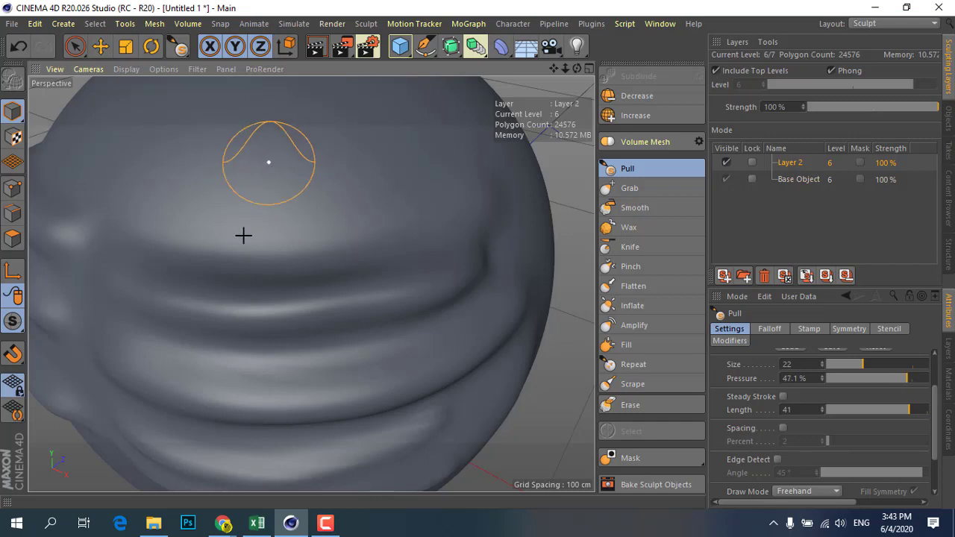
{"action": "middle_click_drag", "start_coordinate": [253, 289], "coordinate": [253, 289]}
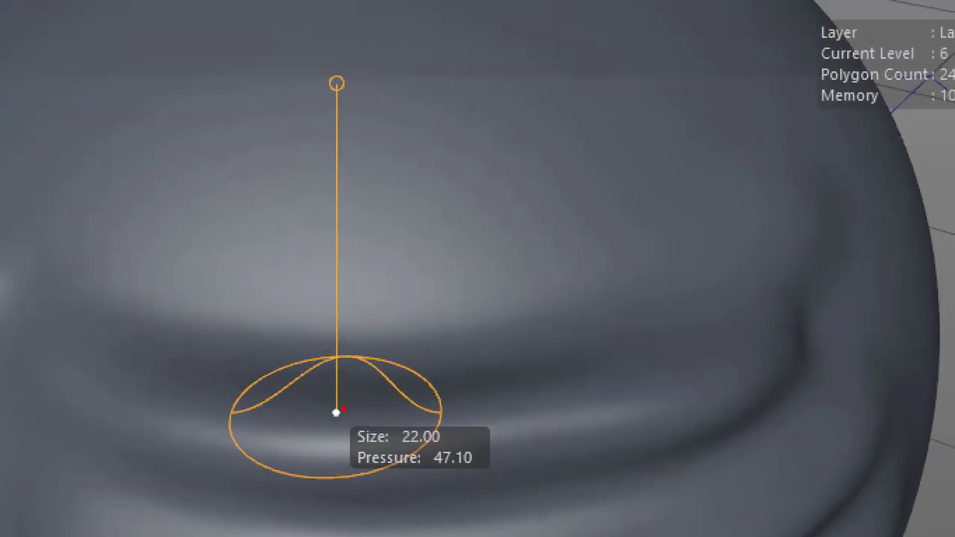
{"action": "left_click_drag", "start_coordinate": [342, 410], "coordinate": [347, 98]}
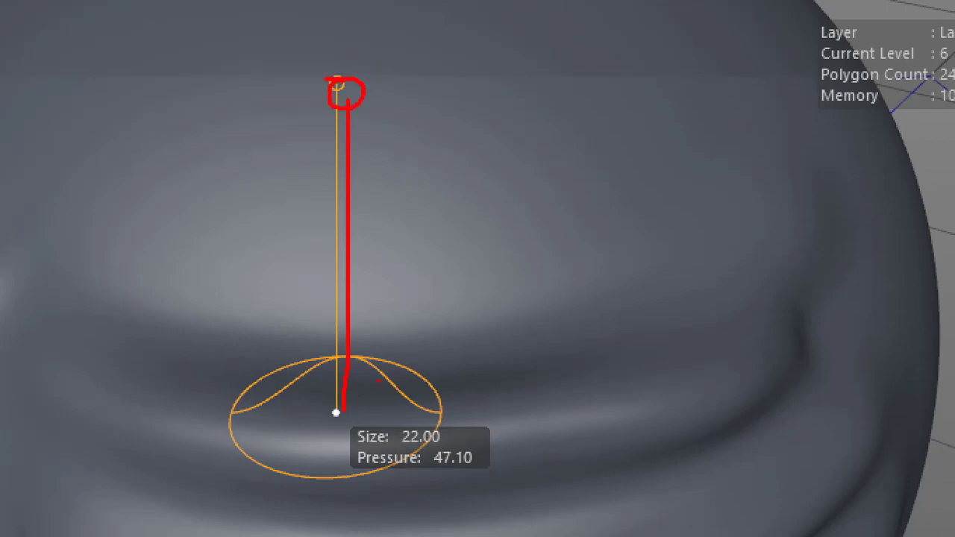
{"action": "left_click_drag", "start_coordinate": [372, 383], "coordinate": [386, 23]}
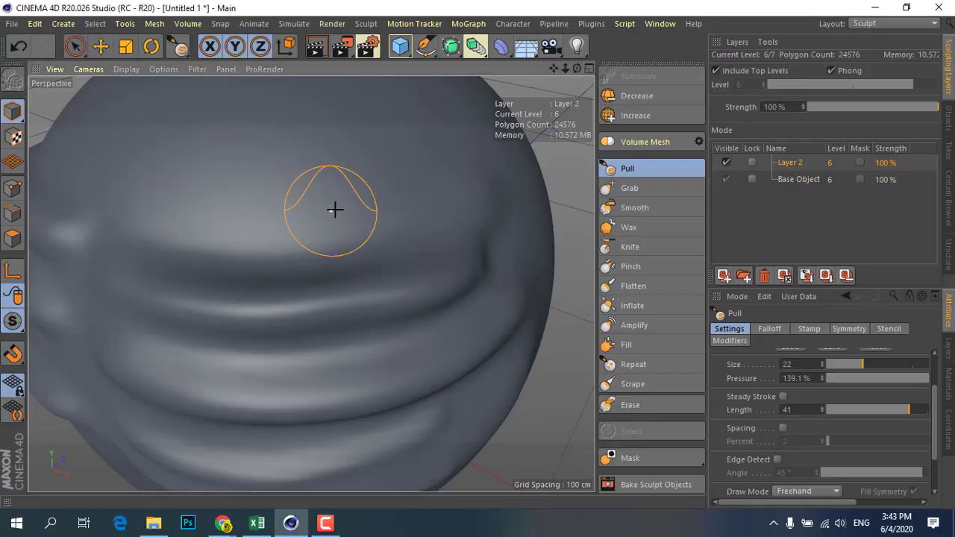
Step: Set the Pull brush to Size 12.459 and Pressure 46.4%, undoing the stray bump
{"action": "mouse_move", "coordinate": [335, 208]}
{"action": "middle_mouse_down"}
{"action": "mouse_move", "coordinate": [273, 240]}
{"action": "mouse_move", "coordinate": [311, 219]}
{"action": "middle_mouse_up"}
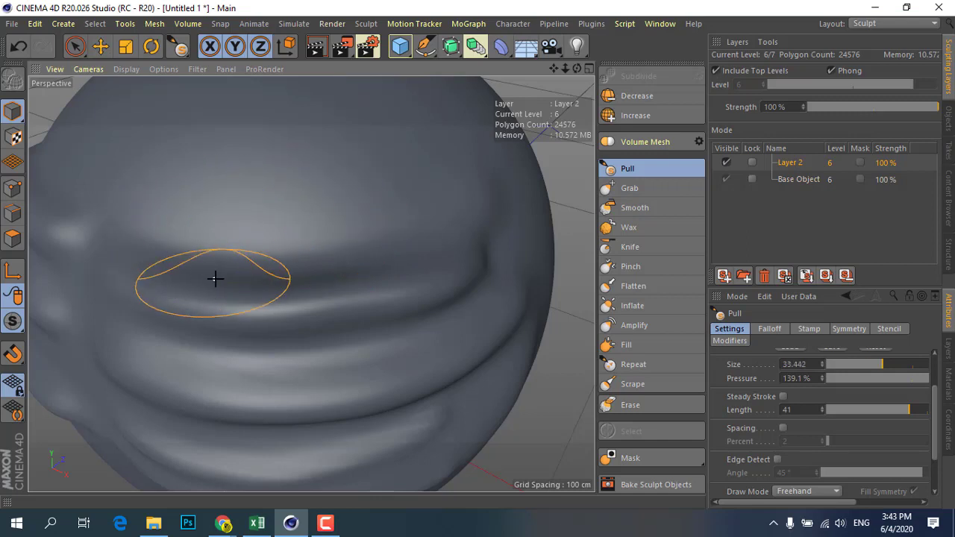
{"action": "middle_click_drag", "start_coordinate": [254, 248], "coordinate": [256, 249]}
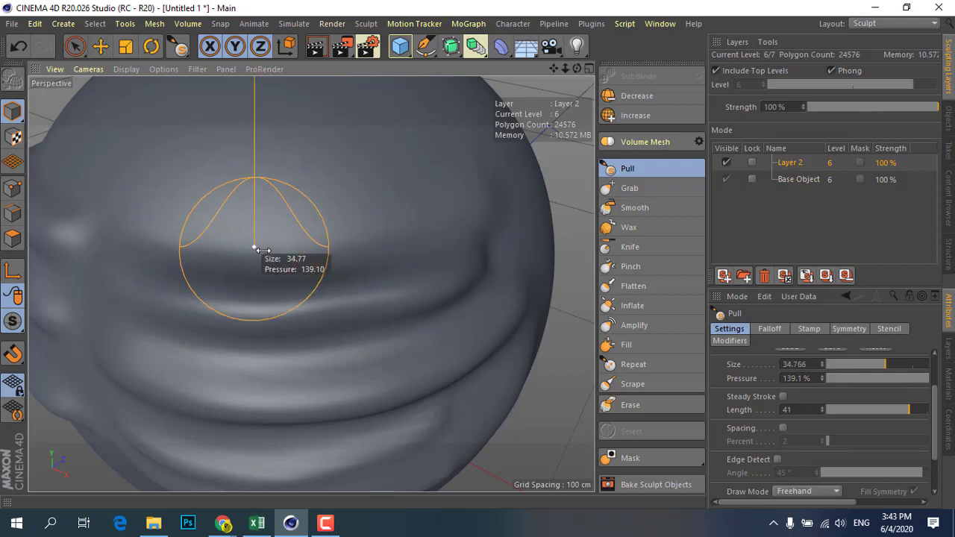
{"action": "left_click_drag", "start_coordinate": [202, 258], "coordinate": [256, 251]}
{"action": "key", "text": "ctrl+z"}
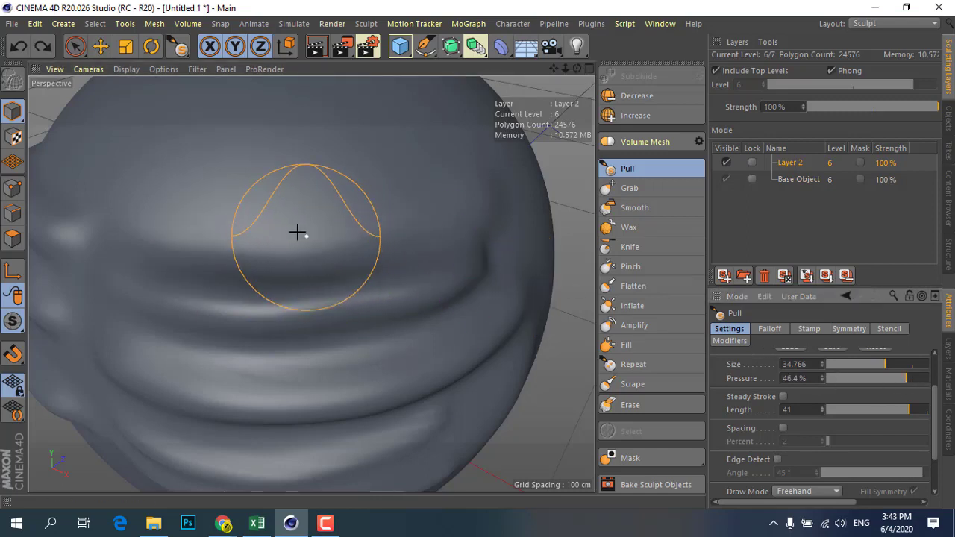
{"action": "mouse_move", "coordinate": [282, 219]}
{"action": "middle_mouse_down"}
{"action": "mouse_move", "coordinate": [312, 220]}
{"action": "mouse_move", "coordinate": [282, 220]}
{"action": "mouse_move", "coordinate": [250, 238]}
{"action": "mouse_move", "coordinate": [277, 224]}
{"action": "mouse_move", "coordinate": [261, 234]}
{"action": "mouse_move", "coordinate": [293, 229]}
{"action": "mouse_move", "coordinate": [241, 245]}
{"action": "middle_mouse_up"}
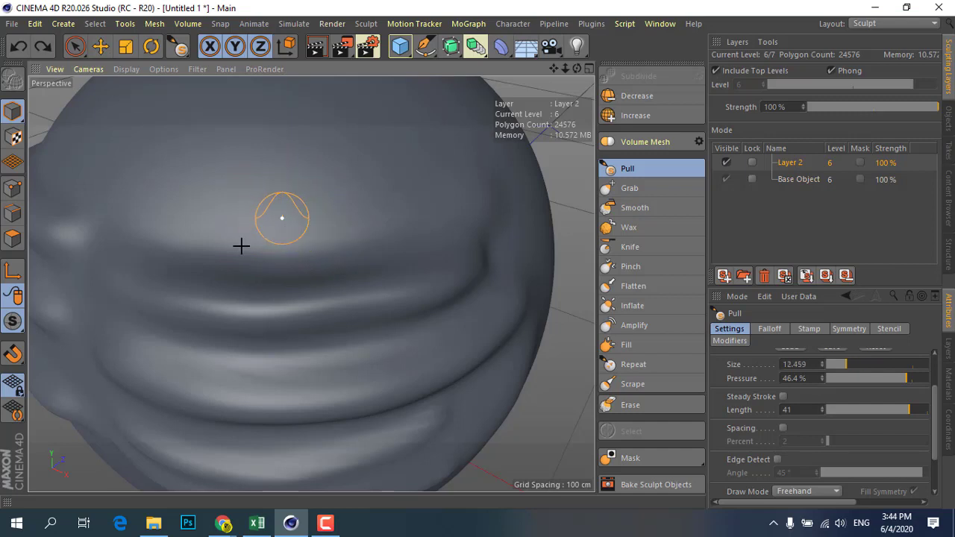
Step: Pull a short curved ridge on the sphere above the horizontal ridges
{"action": "middle_click", "coordinate": [321, 224]}
{"action": "middle_click", "coordinate": [186, 195]}
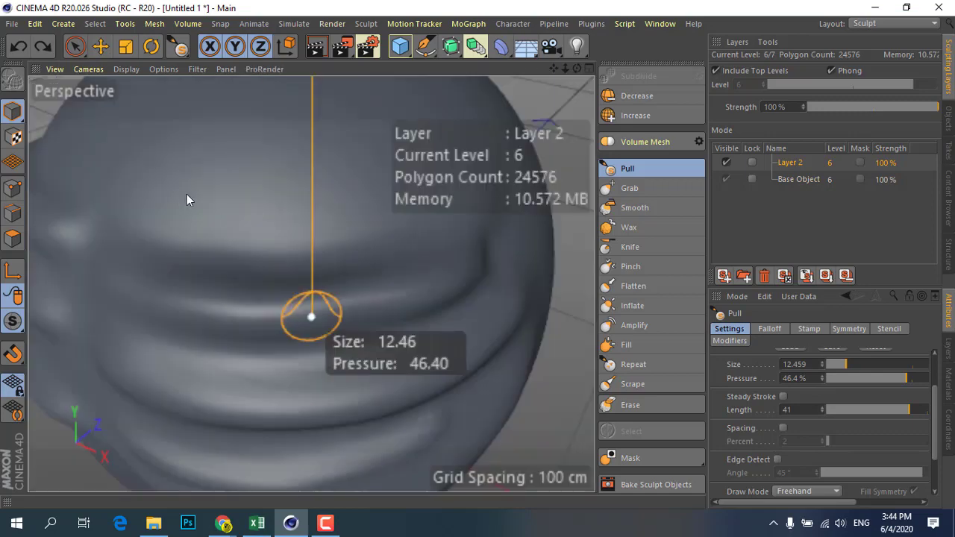
{"action": "mouse_move", "coordinate": [295, 209]}
{"action": "left_mouse_down"}
{"action": "mouse_move", "coordinate": [175, 211]}
{"action": "mouse_move", "coordinate": [369, 207]}
{"action": "mouse_move", "coordinate": [229, 222]}
{"action": "mouse_move", "coordinate": [351, 216]}
{"action": "left_mouse_up"}
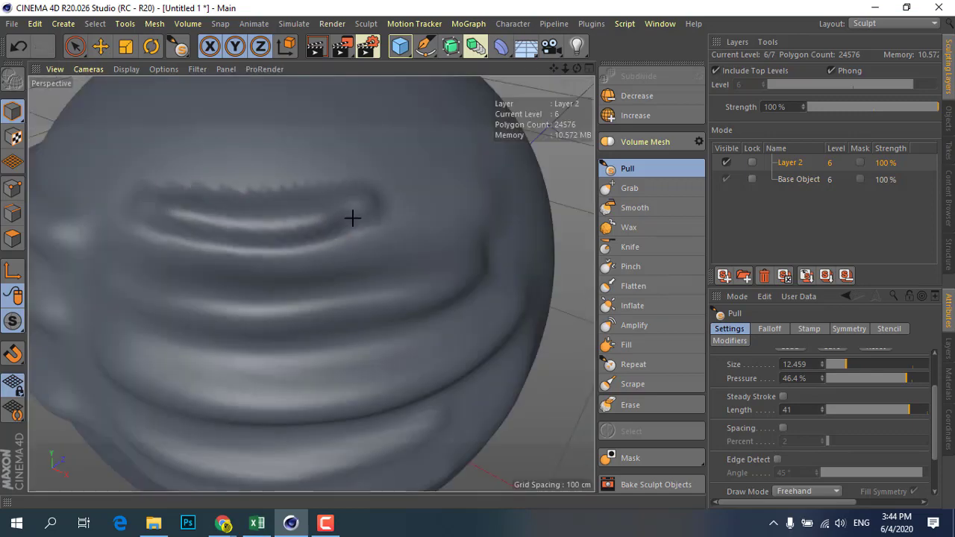
{"action": "scroll", "coordinate": [255, 216], "scroll_direction": "up", "scroll_amount": 2}
{"action": "scroll", "coordinate": [255, 216], "scroll_direction": "up", "scroll_amount": 1}
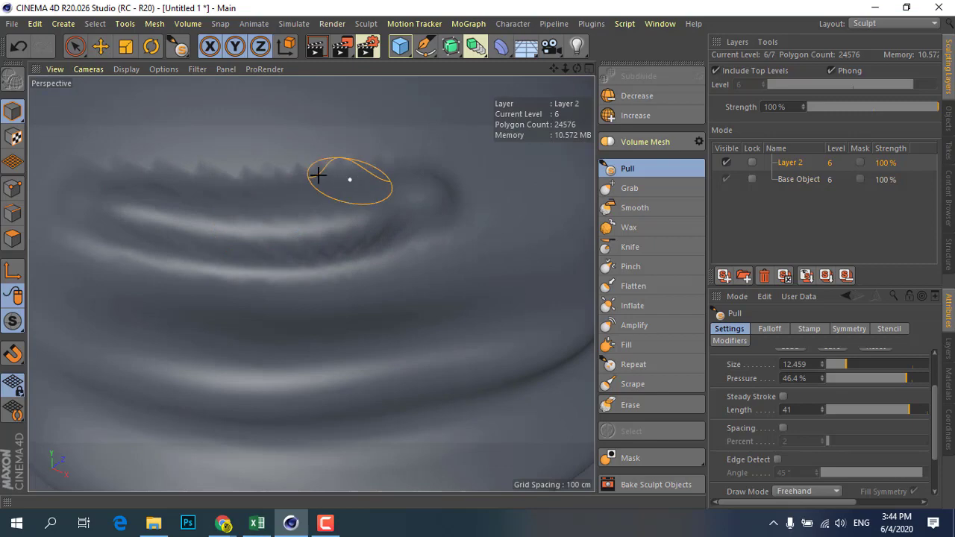
Step: Check the mesh with Constant Shading (Lines), then return to Gouraud Shading
{"action": "left_click", "coordinate": [121, 71]}
{"action": "left_click", "coordinate": [137, 99]}
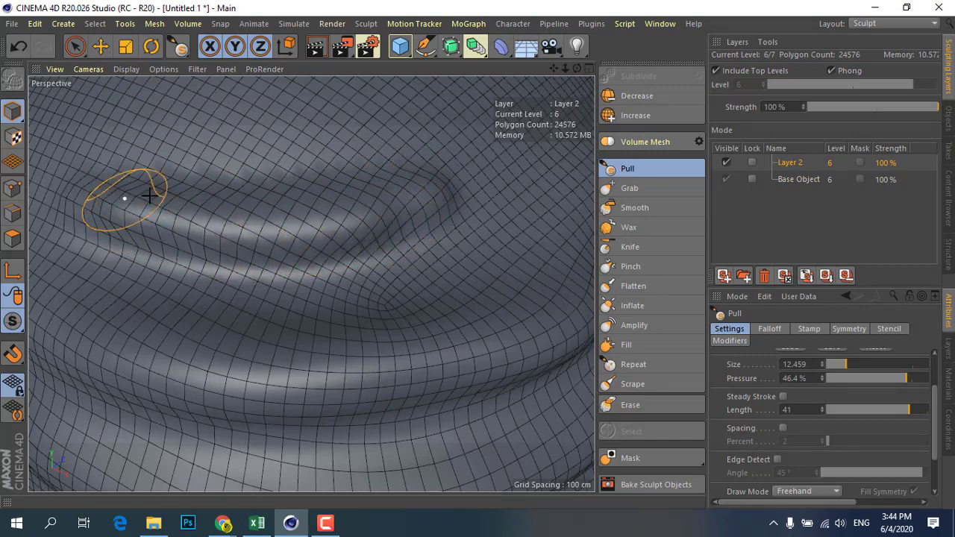
{"action": "left_click", "coordinate": [123, 70]}
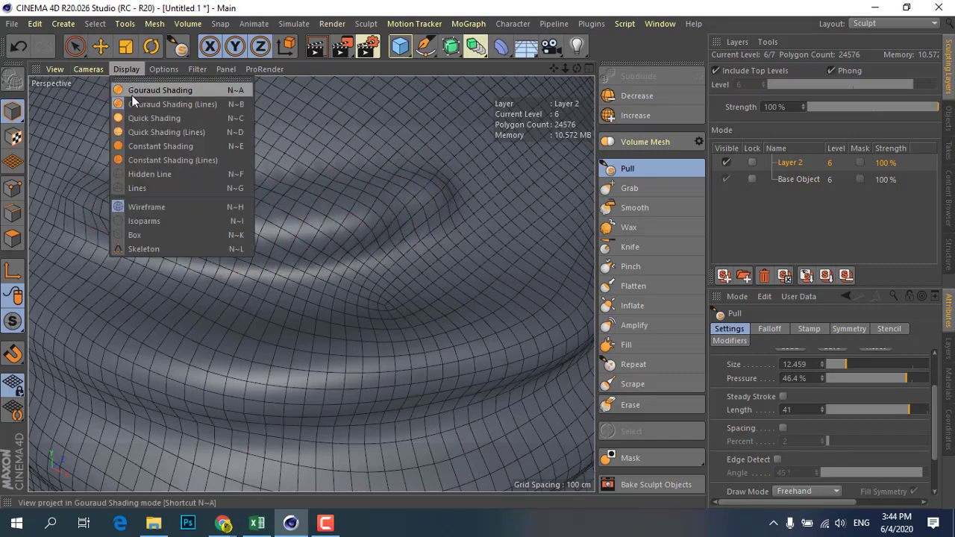
{"action": "left_click", "coordinate": [132, 89]}
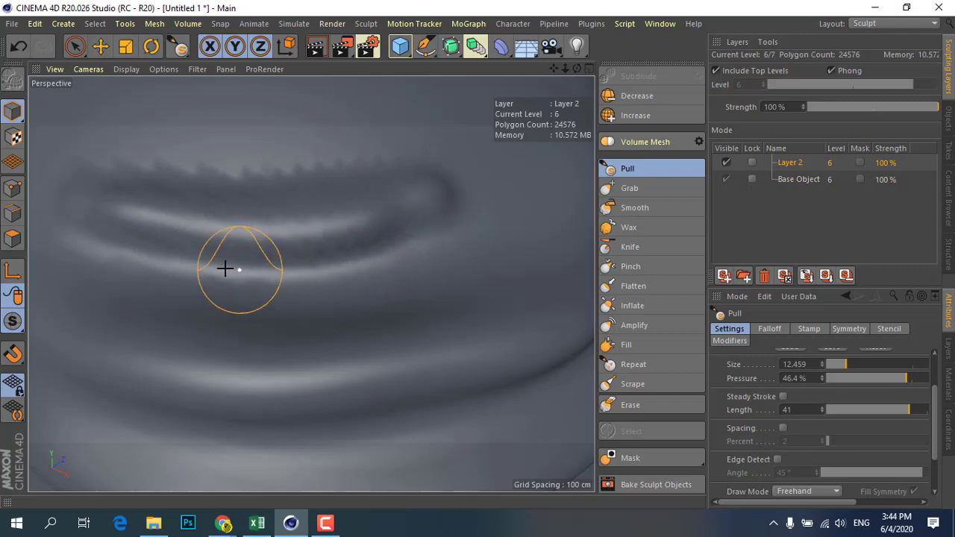
{"action": "right_click_drag", "start_coordinate": [375, 196], "coordinate": [224, 259], "text": "alt"}
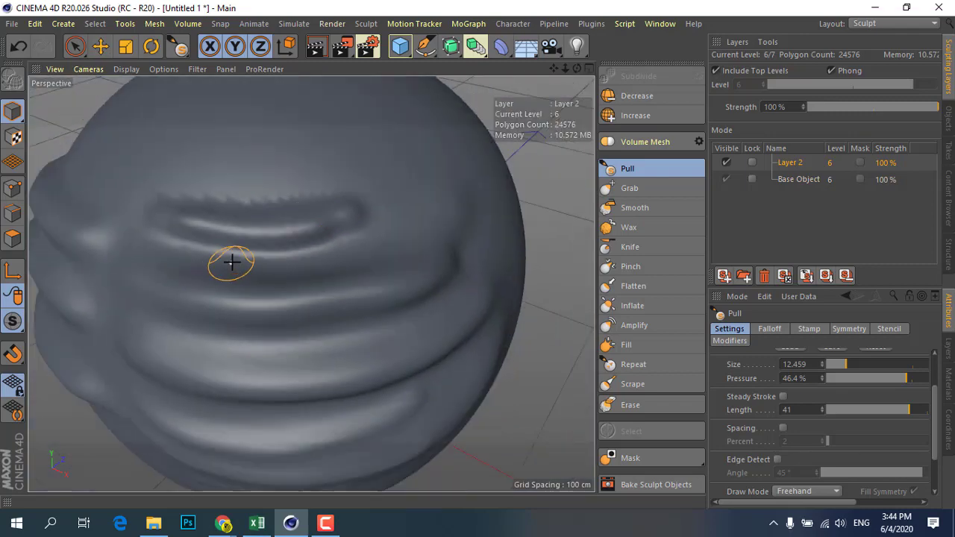
{"action": "mouse_move", "coordinate": [249, 271]}
{"action": "left_mouse_down", "text": "alt"}
{"action": "mouse_move", "coordinate": [239, 282]}
{"action": "mouse_move", "coordinate": [286, 257]}
{"action": "left_mouse_up", "text": "alt"}
{"action": "scroll", "coordinate": [388, 267], "scroll_direction": "up", "scroll_amount": 5}
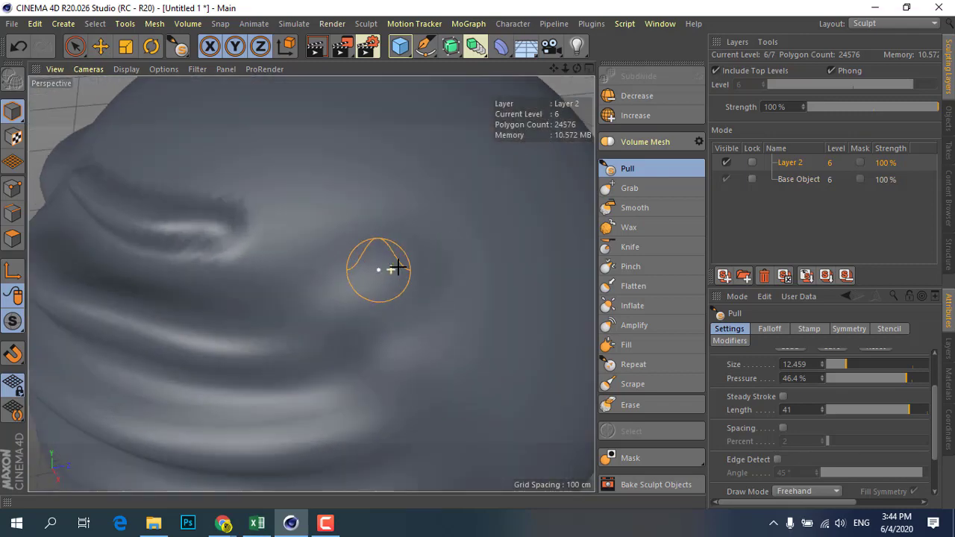
Step: Subdivide the sculpt to level 7 (98304 polygons) and pull new ridges across the sphere's right side
{"action": "left_click", "coordinate": [642, 116]}
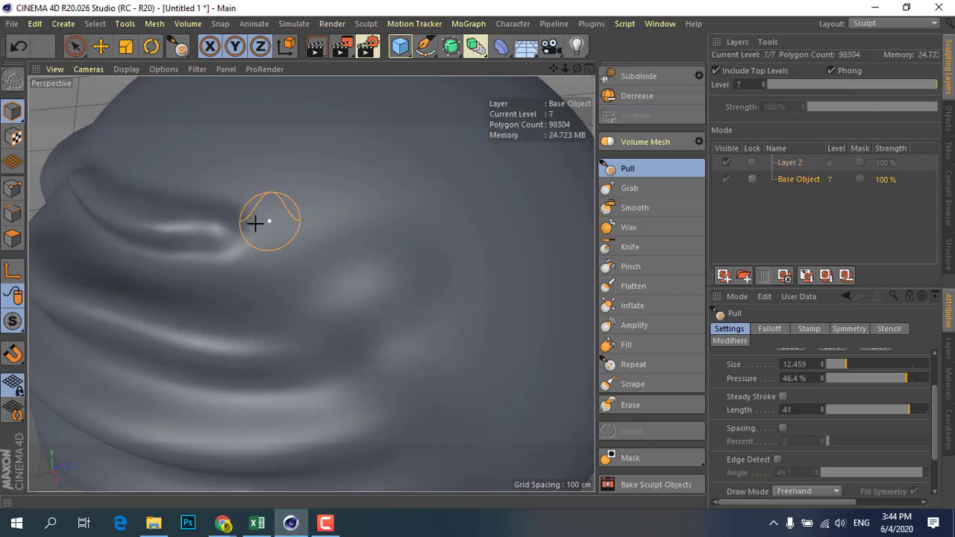
{"action": "scroll", "coordinate": [288, 254], "scroll_direction": "down", "scroll_amount": 3}
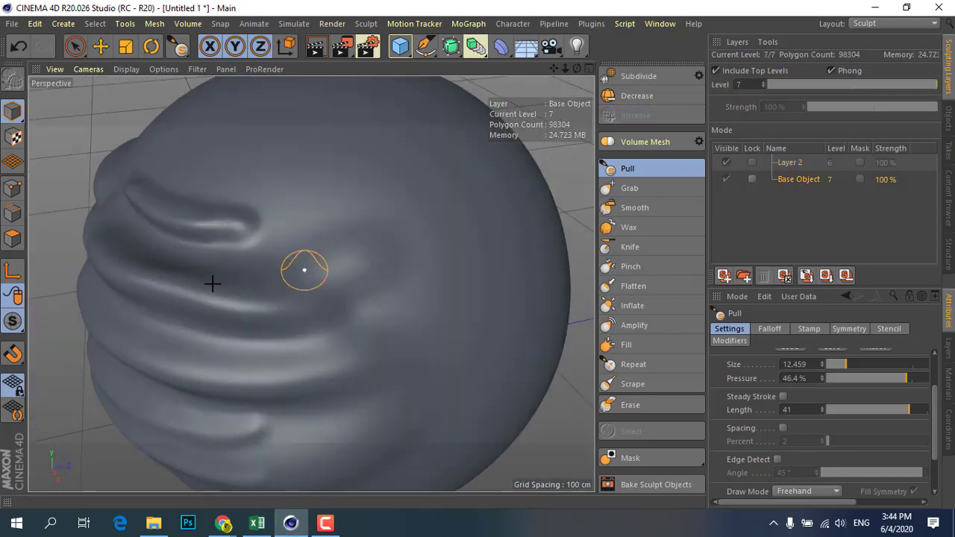
{"action": "left_click_drag", "start_coordinate": [214, 281], "coordinate": [305, 277], "text": "alt"}
{"action": "scroll", "coordinate": [219, 260], "scroll_direction": "down", "scroll_amount": 3}
{"action": "scroll", "coordinate": [283, 282], "scroll_direction": "up", "scroll_amount": 3}
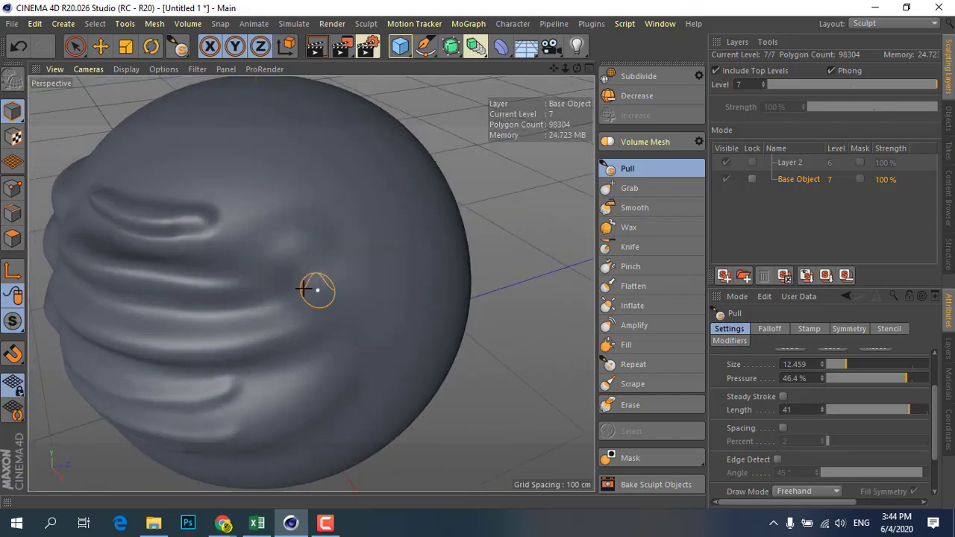
{"action": "scroll", "coordinate": [276, 282], "scroll_direction": "up", "scroll_amount": 2}
{"action": "scroll", "coordinate": [250, 257], "scroll_direction": "up", "scroll_amount": 3}
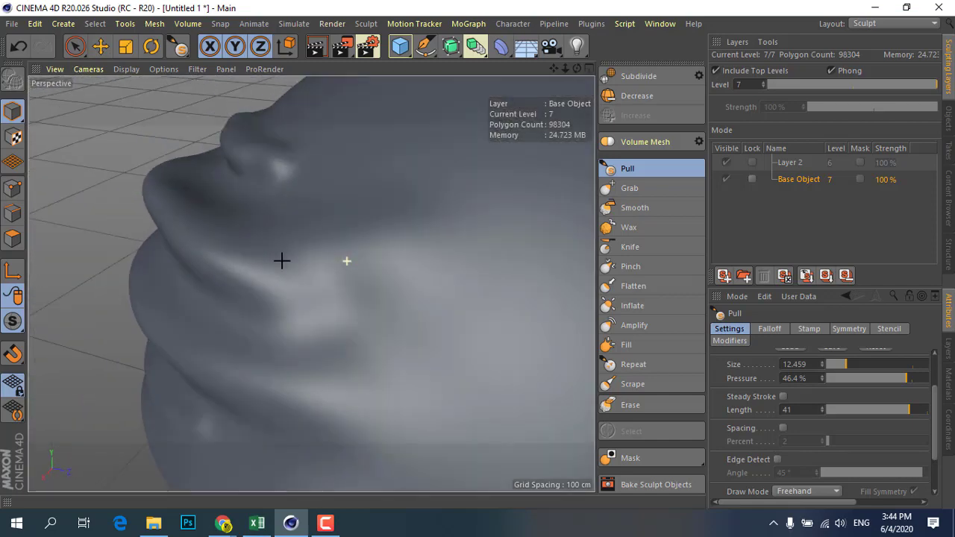
{"action": "scroll", "coordinate": [276, 261], "scroll_direction": "down", "scroll_amount": 2}
{"action": "scroll", "coordinate": [403, 268], "scroll_direction": "up", "scroll_amount": 2}
{"action": "scroll", "coordinate": [396, 254], "scroll_direction": "down", "scroll_amount": 4}
{"action": "mouse_move", "coordinate": [335, 245]}
{"action": "left_mouse_down"}
{"action": "mouse_move", "coordinate": [394, 234]}
{"action": "mouse_move", "coordinate": [363, 326]}
{"action": "left_mouse_up"}
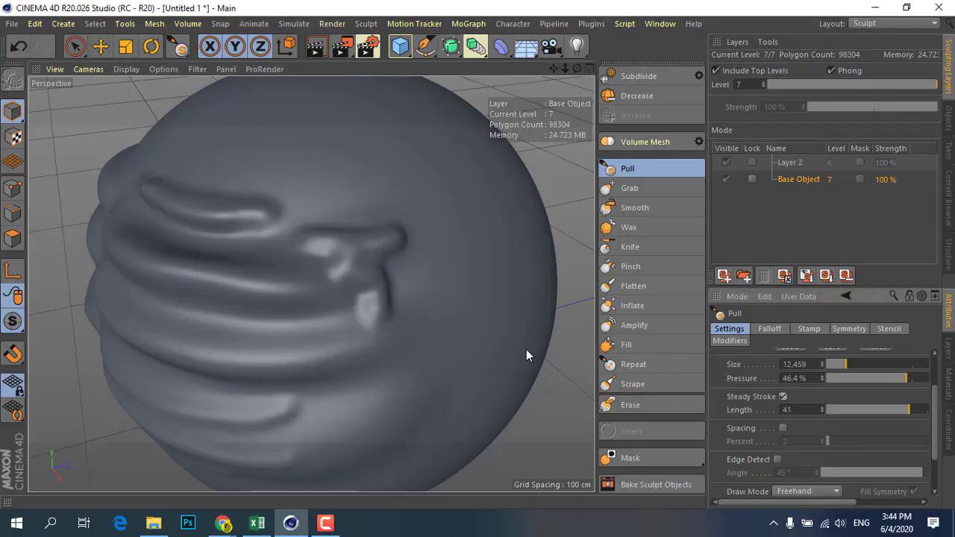
Step: Draw a long steadied ridge sweeping rightward across the sphere's top
{"action": "left_click_drag", "start_coordinate": [279, 189], "coordinate": [293, 191]}
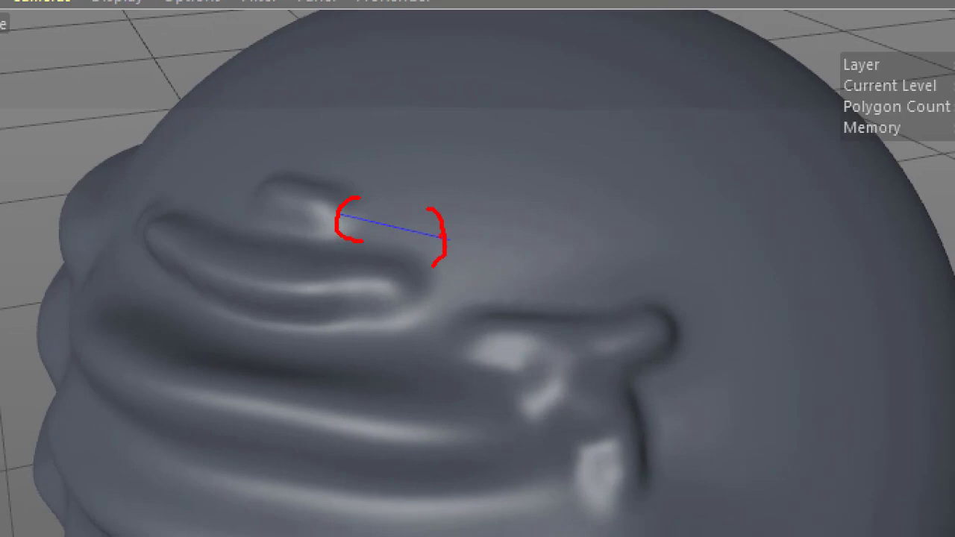
{"action": "left_click_drag", "start_coordinate": [446, 232], "coordinate": [653, 273]}
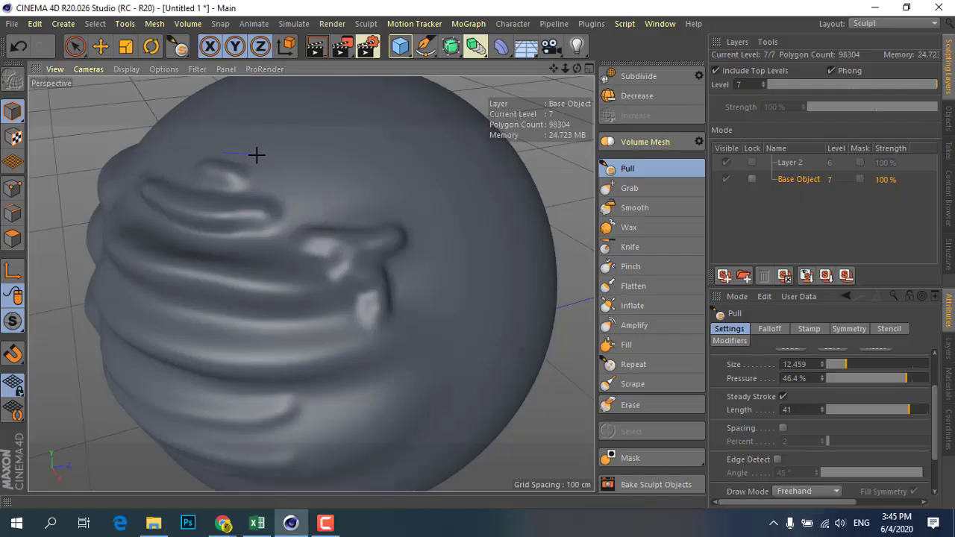
{"action": "left_click_drag", "start_coordinate": [256, 153], "coordinate": [526, 243]}
{"action": "mouse_move", "coordinate": [300, 191]}
{"action": "left_mouse_down"}
{"action": "mouse_move", "coordinate": [194, 217]}
{"action": "mouse_move", "coordinate": [387, 290]}
{"action": "left_mouse_up"}
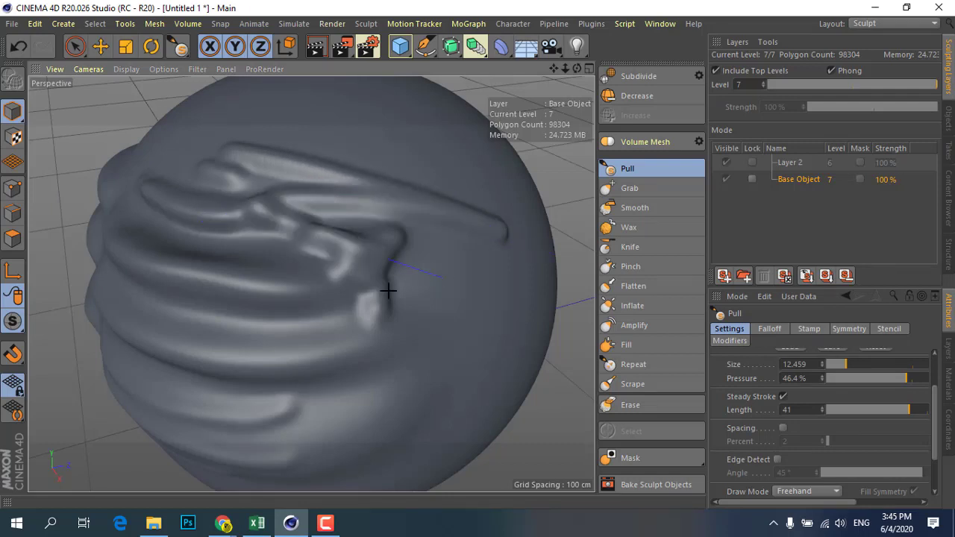
Step: Turn off Steady Stroke and raise a long curved lip-like ridge across the sphere
{"action": "left_click", "coordinate": [780, 397]}
{"action": "left_click_drag", "start_coordinate": [937, 414], "coordinate": [932, 443]}
{"action": "mouse_move", "coordinate": [429, 304]}
{"action": "left_mouse_down", "text": "alt"}
{"action": "mouse_move", "coordinate": [302, 283]}
{"action": "mouse_move", "coordinate": [341, 326]}
{"action": "left_mouse_up", "text": "alt"}
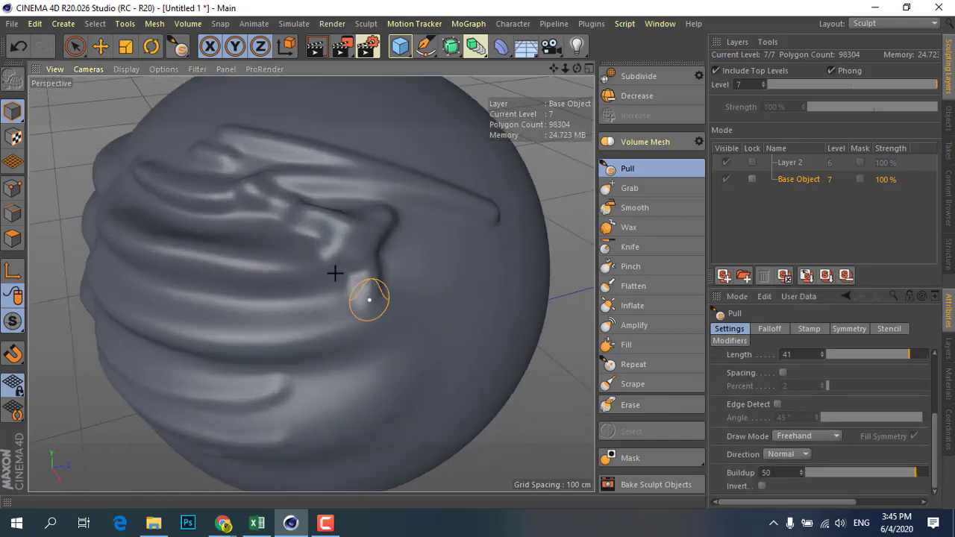
{"action": "left_click_drag", "start_coordinate": [335, 273], "coordinate": [426, 341], "text": "alt"}
{"action": "scroll", "coordinate": [426, 341], "scroll_direction": "up", "scroll_amount": 5}
{"action": "mouse_move", "coordinate": [202, 319]}
{"action": "left_mouse_down"}
{"action": "mouse_move", "coordinate": [380, 273]}
{"action": "mouse_move", "coordinate": [199, 323]}
{"action": "mouse_move", "coordinate": [354, 289]}
{"action": "left_mouse_up"}
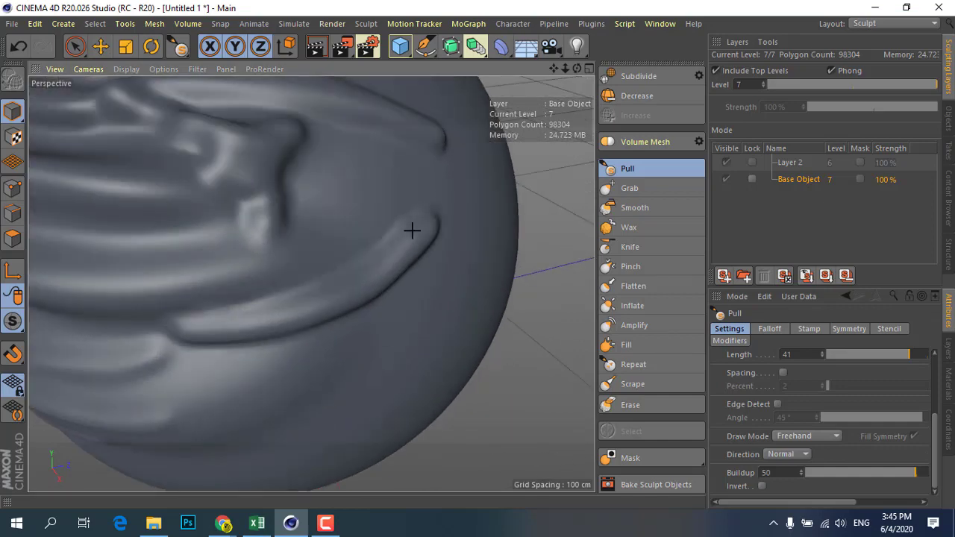
{"action": "scroll", "coordinate": [335, 288], "scroll_direction": "up", "scroll_amount": 2}
{"action": "scroll", "coordinate": [328, 300], "scroll_direction": "up", "scroll_amount": 2}
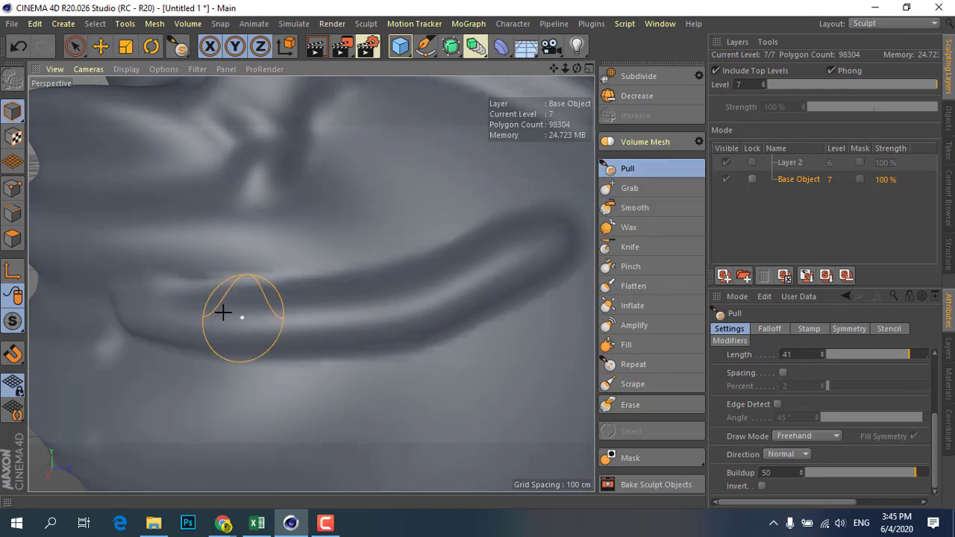
{"action": "mouse_move", "coordinate": [222, 313]}
{"action": "left_mouse_down"}
{"action": "mouse_move", "coordinate": [390, 296]}
{"action": "mouse_move", "coordinate": [541, 224]}
{"action": "left_mouse_up"}
{"action": "left_click_drag", "start_coordinate": [343, 231], "coordinate": [343, 290], "text": "alt"}
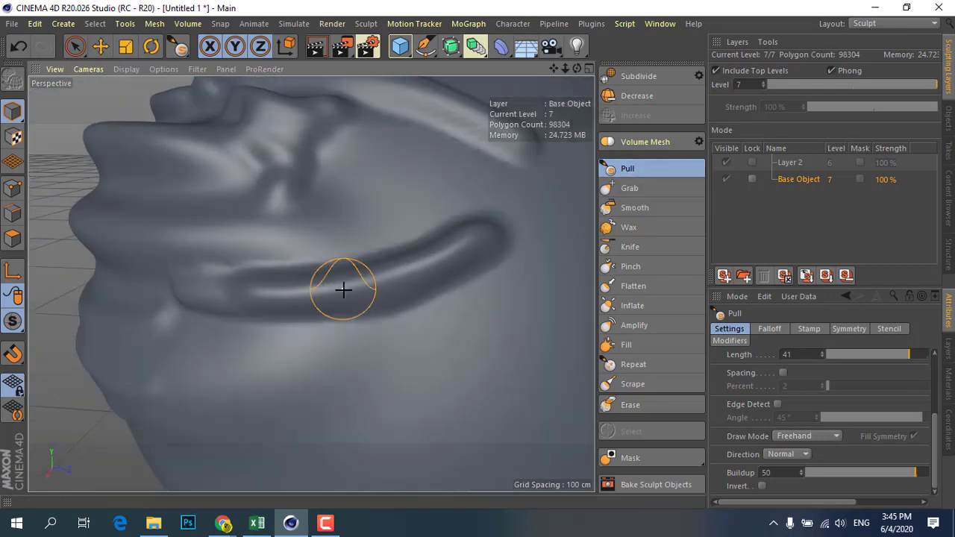
{"action": "scroll", "coordinate": [343, 289], "scroll_direction": "up", "scroll_amount": 2}
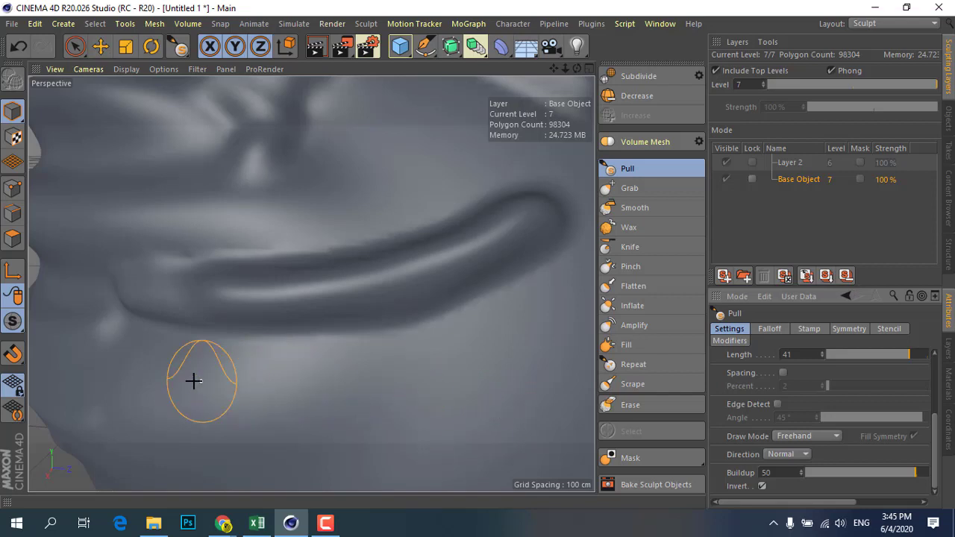
Step: Carve grooves below the lip ridge and a long curved groove down the cheek
{"action": "mouse_move", "coordinate": [192, 380]}
{"action": "left_mouse_down"}
{"action": "mouse_move", "coordinate": [294, 390]}
{"action": "mouse_move", "coordinate": [477, 350]}
{"action": "left_mouse_up"}
{"action": "mouse_move", "coordinate": [550, 314]}
{"action": "left_mouse_down"}
{"action": "mouse_move", "coordinate": [230, 392]}
{"action": "mouse_move", "coordinate": [181, 386]}
{"action": "mouse_move", "coordinate": [470, 338]}
{"action": "mouse_move", "coordinate": [527, 309]}
{"action": "mouse_move", "coordinate": [482, 335]}
{"action": "mouse_move", "coordinate": [199, 386]}
{"action": "mouse_move", "coordinate": [157, 382]}
{"action": "left_mouse_up"}
{"action": "scroll", "coordinate": [149, 370], "scroll_direction": "down", "scroll_amount": 5}
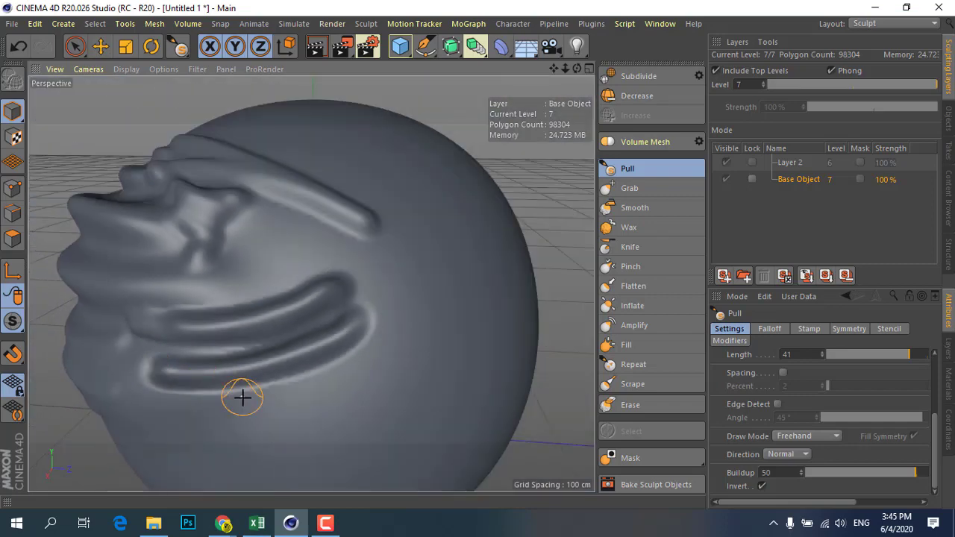
{"action": "mouse_move", "coordinate": [247, 396]}
{"action": "left_mouse_down", "text": "alt"}
{"action": "mouse_move", "coordinate": [157, 396]}
{"action": "mouse_move", "coordinate": [315, 335]}
{"action": "left_mouse_up", "text": "alt"}
{"action": "left_click_drag", "start_coordinate": [236, 123], "coordinate": [394, 220]}
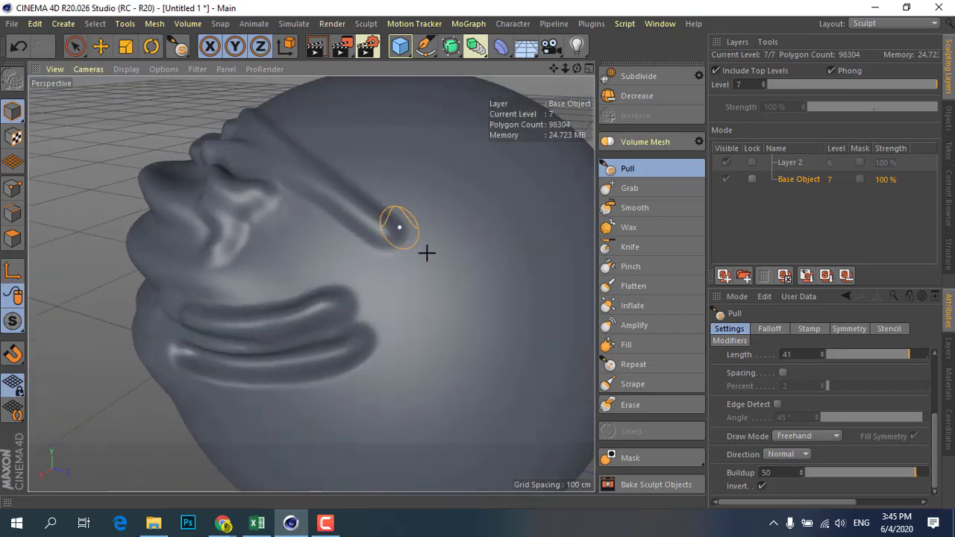
{"action": "mouse_move", "coordinate": [452, 254]}
{"action": "left_mouse_down"}
{"action": "mouse_move", "coordinate": [418, 375]}
{"action": "mouse_move", "coordinate": [276, 445]}
{"action": "mouse_move", "coordinate": [435, 324]}
{"action": "mouse_move", "coordinate": [467, 258]}
{"action": "mouse_move", "coordinate": [393, 384]}
{"action": "left_mouse_up"}
Step: Switch the brush back to raising and pull a long curved ridge beside the cheek
{"action": "left_click", "coordinate": [762, 485]}
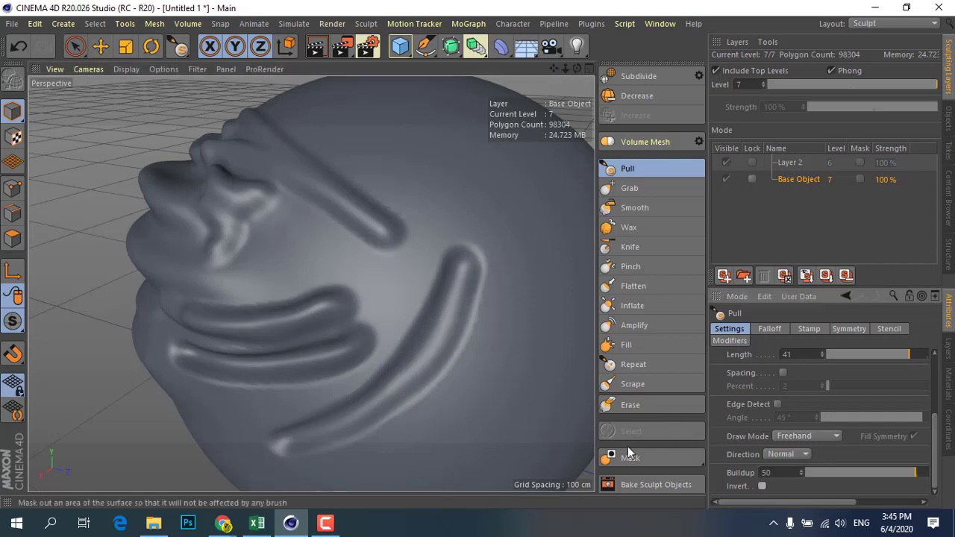
{"action": "left_click", "coordinate": [366, 460]}
{"action": "mouse_move", "coordinate": [437, 431]}
{"action": "left_mouse_down"}
{"action": "mouse_move", "coordinate": [511, 279]}
{"action": "mouse_move", "coordinate": [455, 405]}
{"action": "mouse_move", "coordinate": [360, 457]}
{"action": "left_mouse_up"}
{"action": "mouse_move", "coordinate": [431, 244]}
{"action": "left_mouse_down", "text": "alt"}
{"action": "mouse_move", "coordinate": [456, 356]}
{"action": "mouse_move", "coordinate": [306, 335]}
{"action": "mouse_move", "coordinate": [301, 362]}
{"action": "mouse_move", "coordinate": [448, 383]}
{"action": "mouse_move", "coordinate": [485, 358]}
{"action": "mouse_move", "coordinate": [259, 322]}
{"action": "left_mouse_up", "text": "alt"}
{"action": "scroll", "coordinate": [335, 361], "scroll_direction": "down", "scroll_amount": 4}
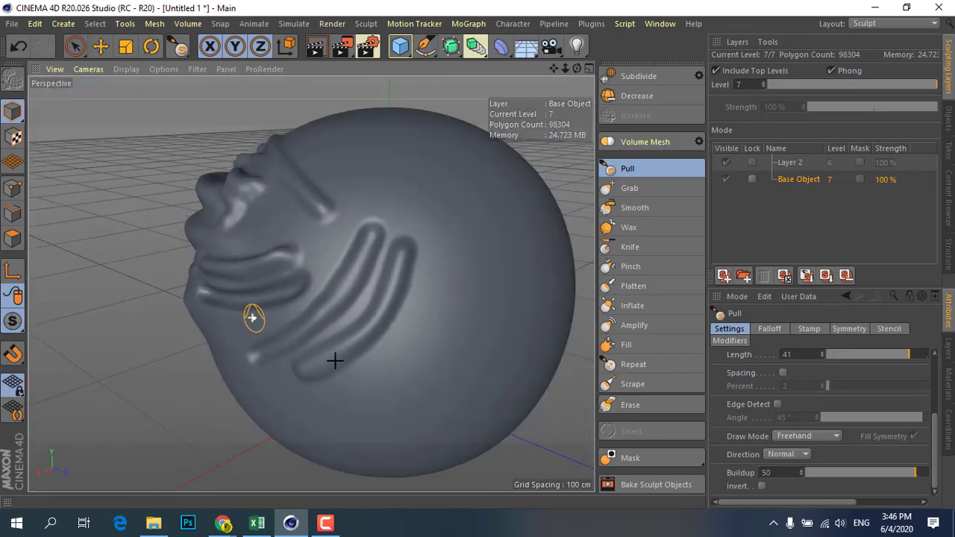
{"action": "scroll", "coordinate": [491, 388], "scroll_direction": "up", "scroll_amount": 6}
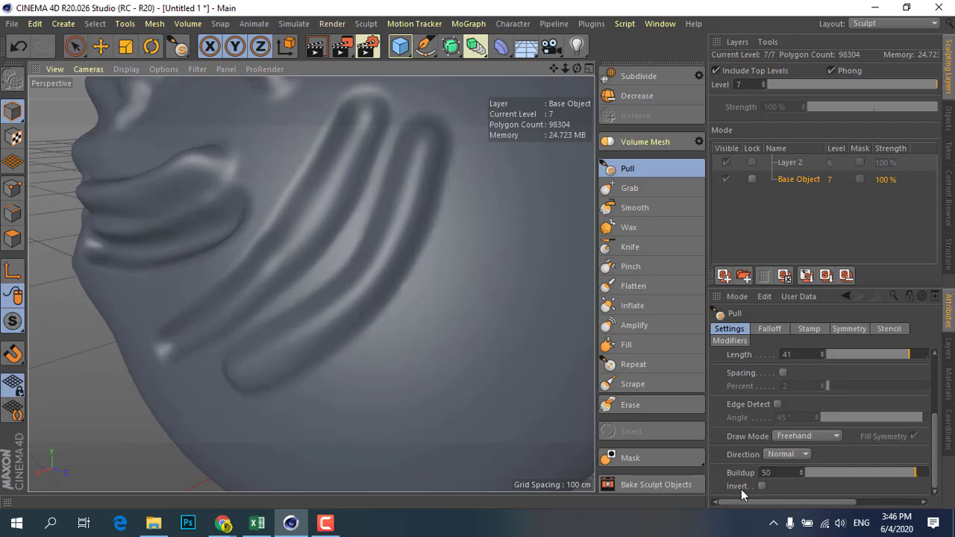
{"action": "left_click_drag", "start_coordinate": [299, 238], "coordinate": [264, 241], "text": "alt"}
{"action": "scroll", "coordinate": [341, 305], "scroll_direction": "down", "scroll_amount": 3}
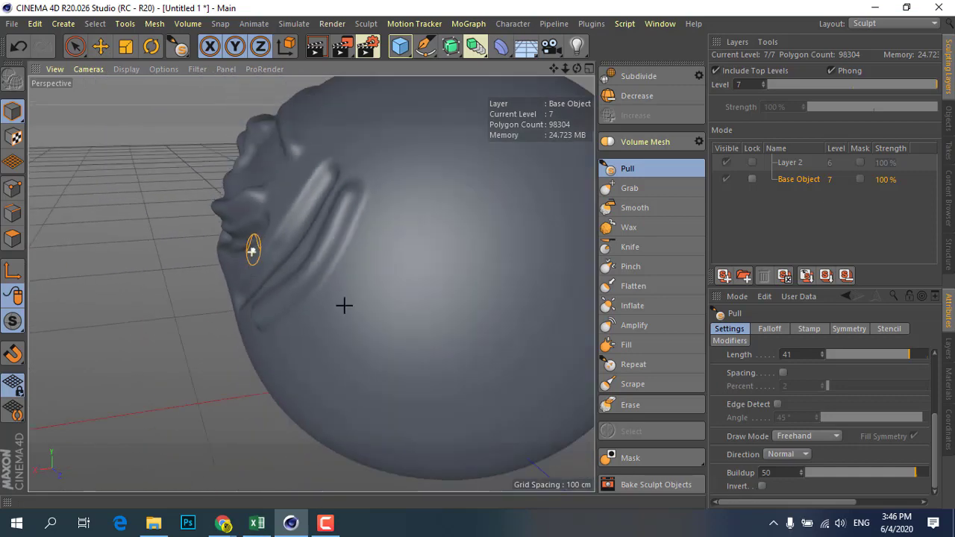
{"action": "scroll", "coordinate": [345, 322], "scroll_direction": "up", "scroll_amount": 3}
Step: Sculpt and deepen long hairpin-shaped ridges on the sphere's side, refining the lower one
{"action": "left_click_drag", "start_coordinate": [345, 322], "coordinate": [263, 371]}
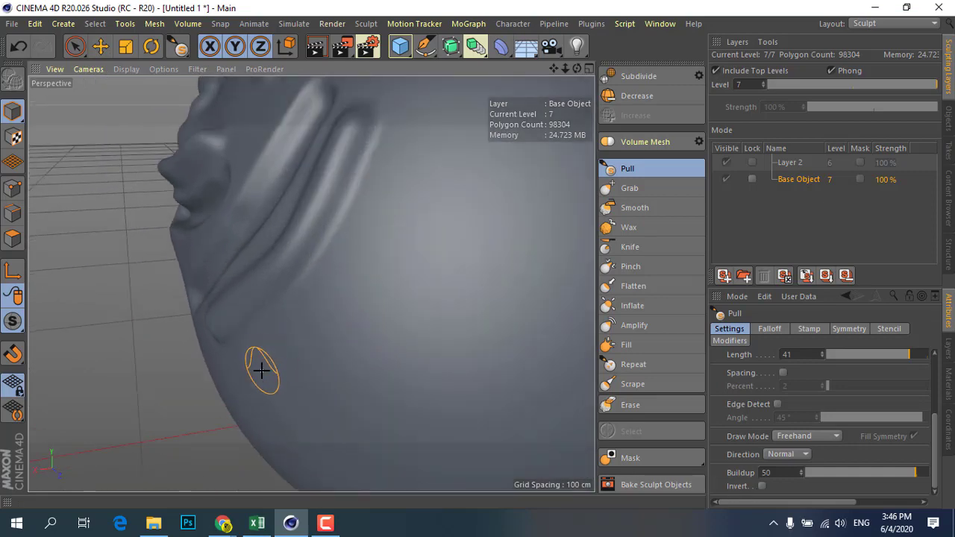
{"action": "mouse_move", "coordinate": [370, 279]}
{"action": "left_mouse_down"}
{"action": "mouse_move", "coordinate": [413, 156]}
{"action": "mouse_move", "coordinate": [366, 292]}
{"action": "mouse_move", "coordinate": [258, 373]}
{"action": "left_mouse_up"}
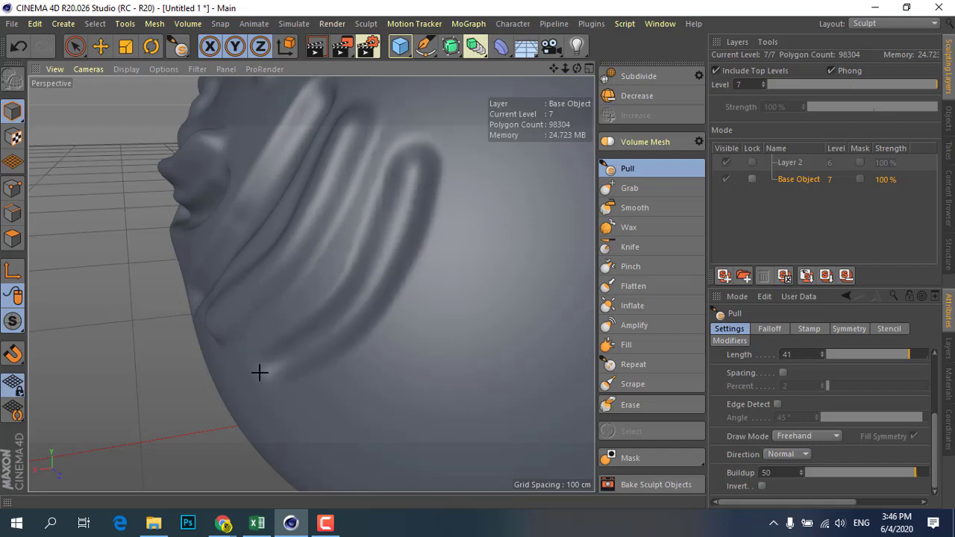
{"action": "left_click_drag", "start_coordinate": [317, 341], "coordinate": [425, 138]}
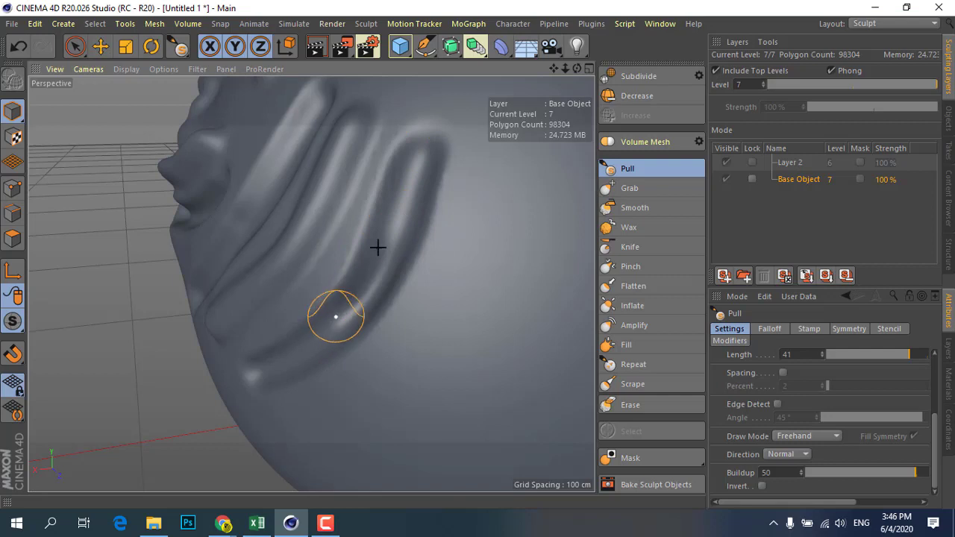
{"action": "left_click_drag", "start_coordinate": [264, 380], "coordinate": [405, 212]}
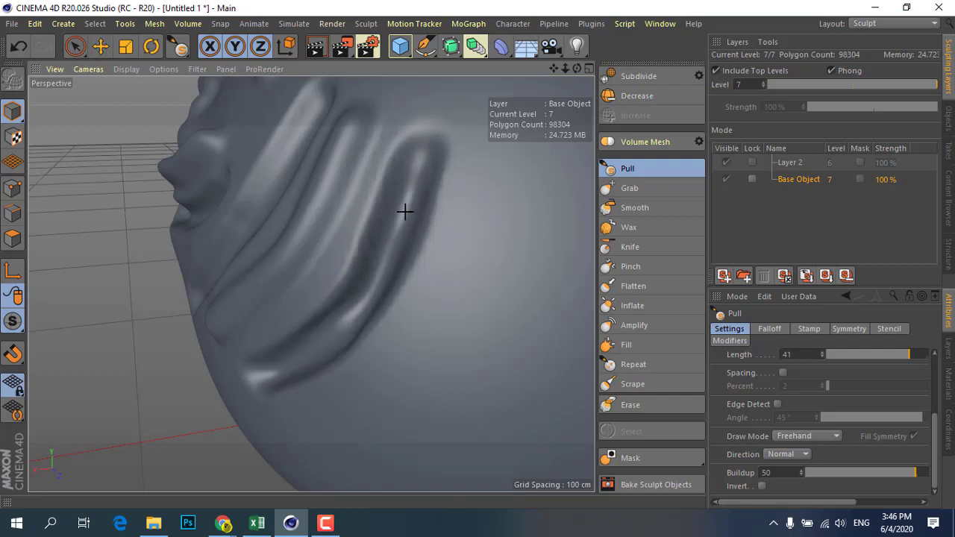
{"action": "left_click_drag", "start_coordinate": [326, 294], "coordinate": [363, 294], "text": "alt"}
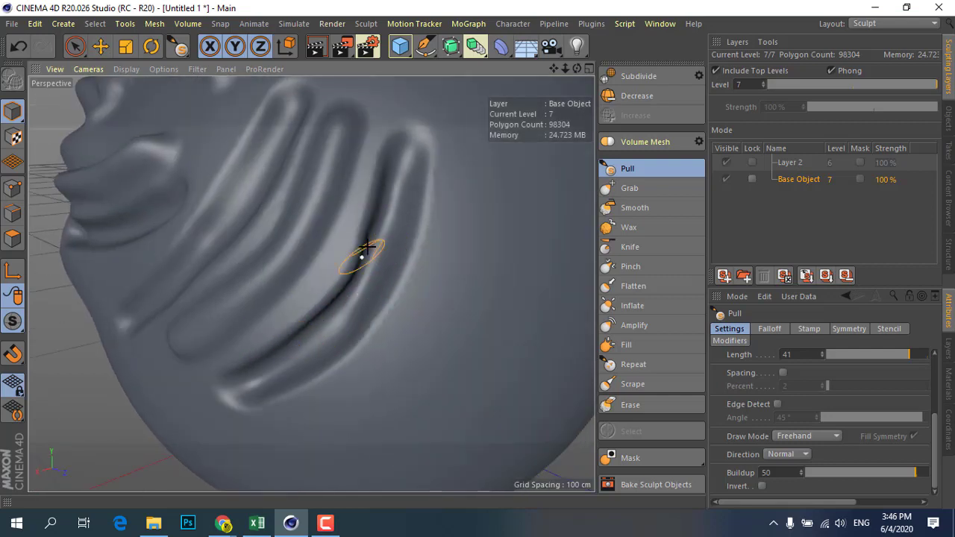
{"action": "mouse_move", "coordinate": [367, 248]}
{"action": "left_mouse_down", "text": "alt"}
{"action": "mouse_move", "coordinate": [266, 356]}
{"action": "mouse_move", "coordinate": [219, 366]}
{"action": "mouse_move", "coordinate": [362, 364]}
{"action": "left_mouse_up", "text": "alt"}
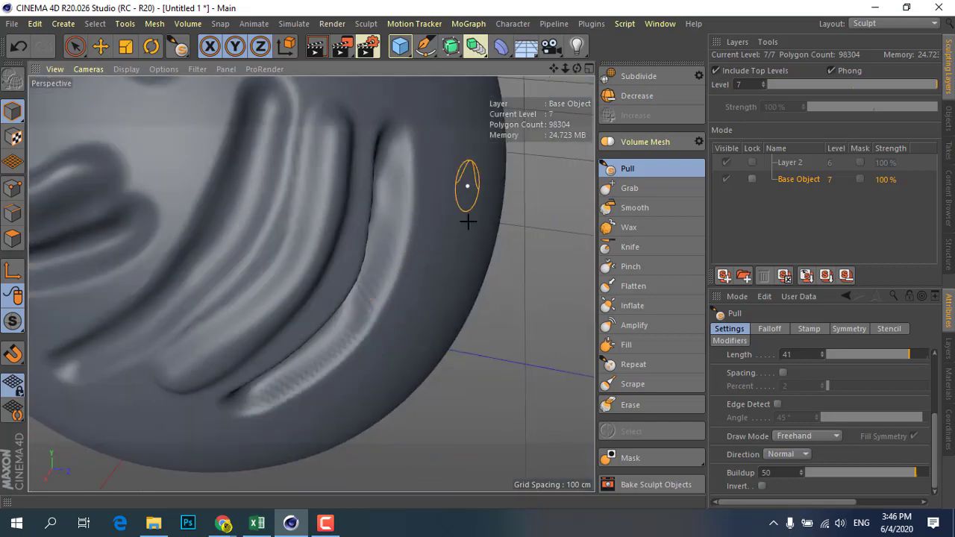
{"action": "mouse_move", "coordinate": [294, 420]}
{"action": "left_mouse_down"}
{"action": "mouse_move", "coordinate": [320, 351]}
{"action": "mouse_move", "coordinate": [423, 202]}
{"action": "mouse_move", "coordinate": [288, 405]}
{"action": "left_mouse_up"}
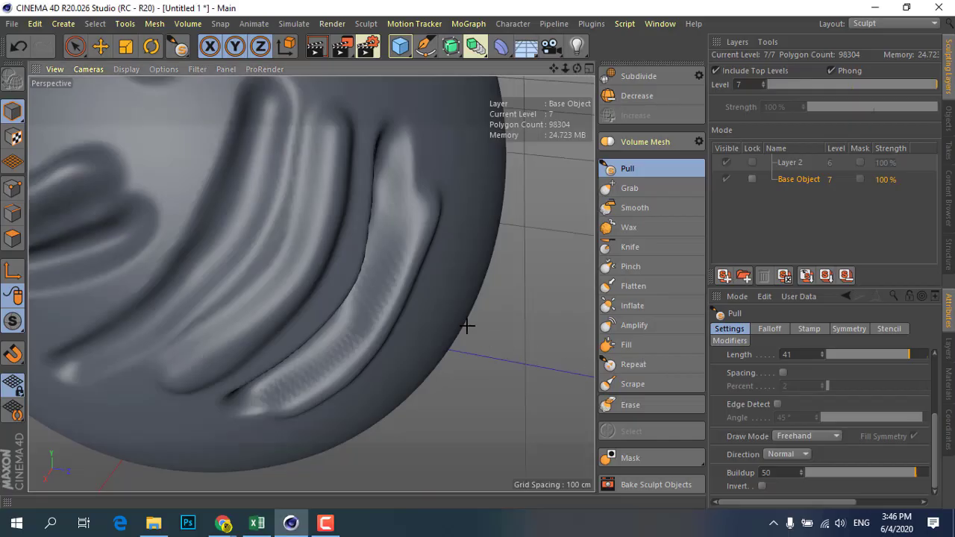
{"action": "mouse_move", "coordinate": [465, 324]}
{"action": "left_mouse_down", "text": "alt"}
{"action": "mouse_move", "coordinate": [364, 336]}
{"action": "mouse_move", "coordinate": [284, 277]}
{"action": "mouse_move", "coordinate": [219, 271]}
{"action": "mouse_move", "coordinate": [181, 298]}
{"action": "mouse_move", "coordinate": [563, 304]}
{"action": "left_mouse_up", "text": "alt"}
Step: Open the Pull falloff settings and sculpt a long horizontal ridge across the sphere
{"action": "left_click", "coordinate": [770, 328]}
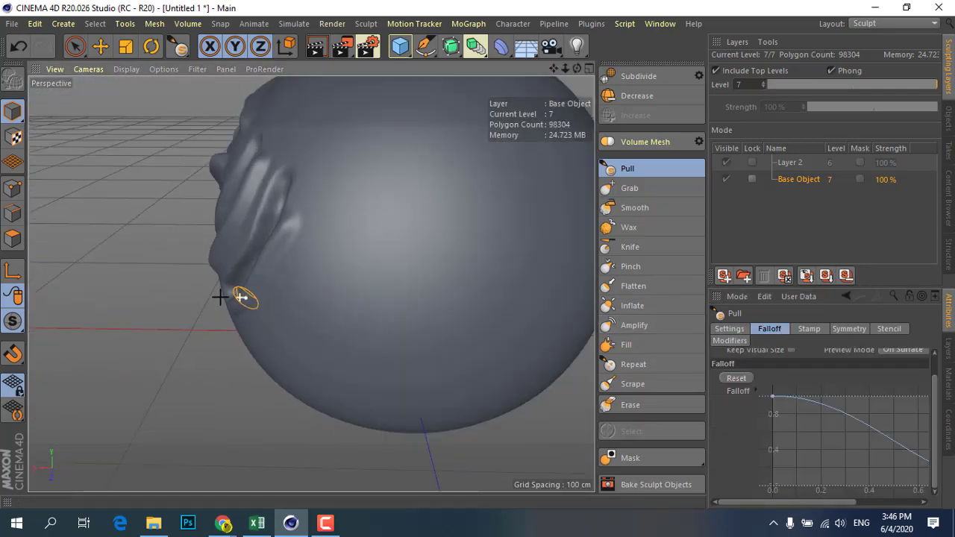
{"action": "left_click_drag", "start_coordinate": [220, 294], "coordinate": [369, 324], "text": "alt"}
{"action": "scroll", "coordinate": [369, 324], "scroll_direction": "up", "scroll_amount": 2}
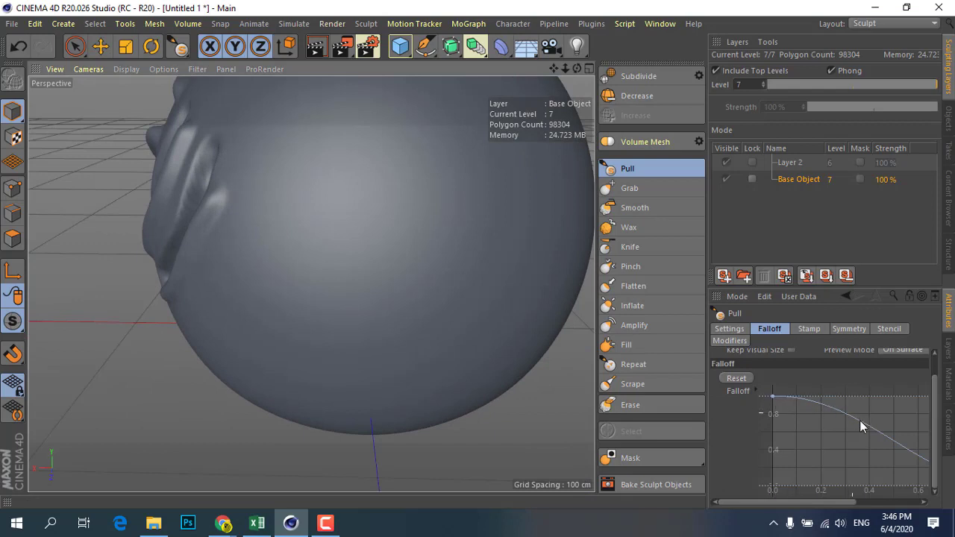
{"action": "mouse_move", "coordinate": [239, 295]}
{"action": "left_mouse_down"}
{"action": "mouse_move", "coordinate": [505, 286]}
{"action": "mouse_move", "coordinate": [279, 273]}
{"action": "left_mouse_up"}
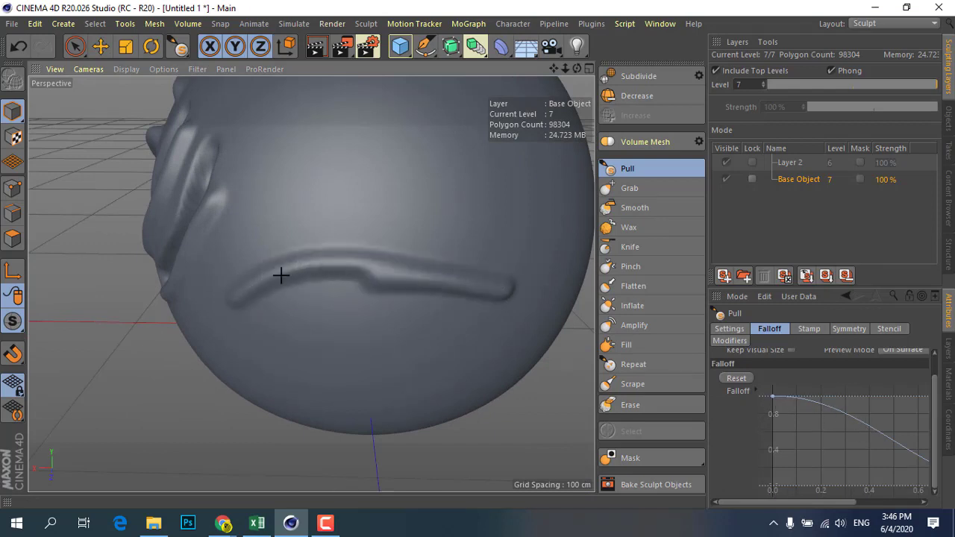
{"action": "left_click_drag", "start_coordinate": [207, 276], "coordinate": [519, 292]}
Step: Make the falloff curve drop steeply and test it with a bulge and a lower ridge
{"action": "scroll", "coordinate": [578, 311], "scroll_direction": "up", "scroll_amount": 3}
{"action": "left_click_drag", "start_coordinate": [575, 311], "coordinate": [107, 298], "text": "alt"}
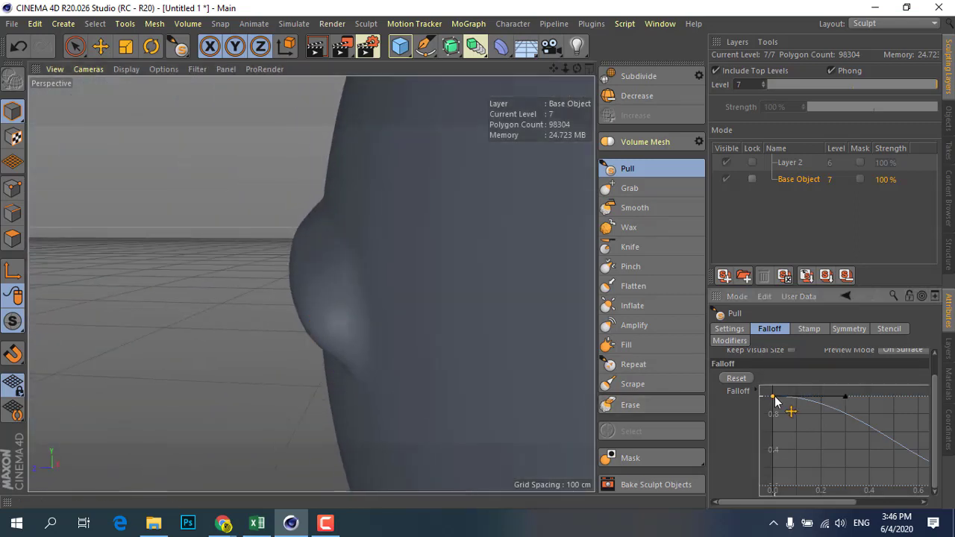
{"action": "left_click_drag", "start_coordinate": [854, 403], "coordinate": [782, 463]}
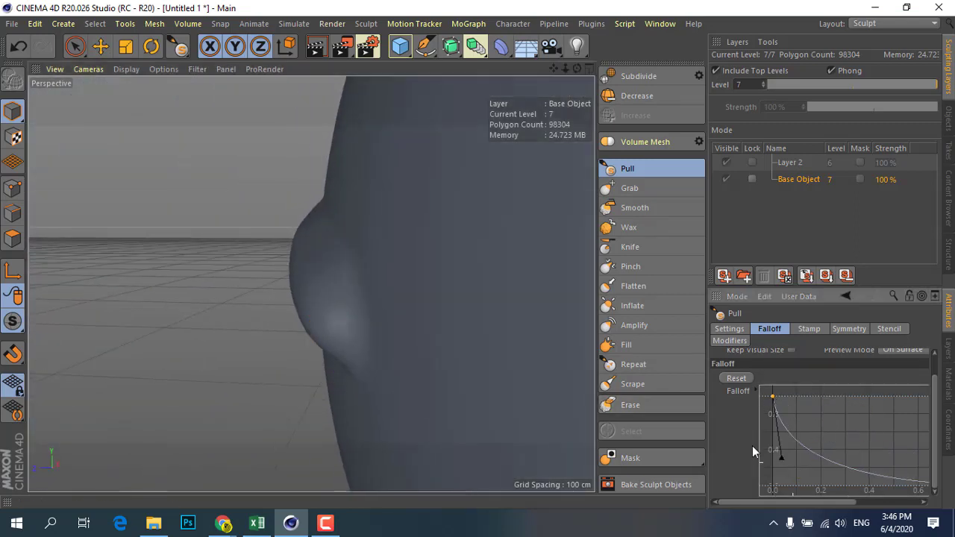
{"action": "left_click", "coordinate": [514, 294]}
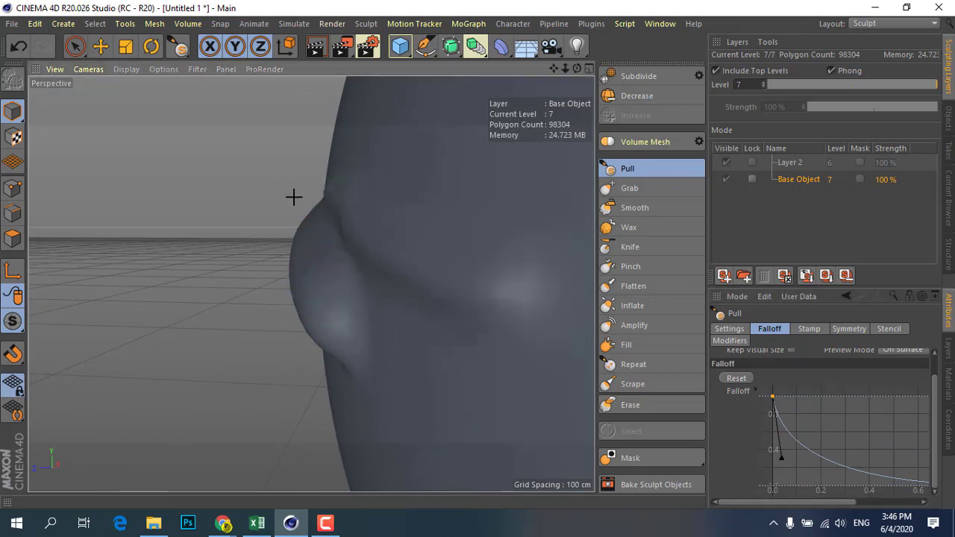
{"action": "mouse_move", "coordinate": [311, 311]}
{"action": "left_mouse_down", "text": "alt"}
{"action": "mouse_move", "coordinate": [426, 319]}
{"action": "mouse_move", "coordinate": [357, 280]}
{"action": "left_mouse_up", "text": "alt"}
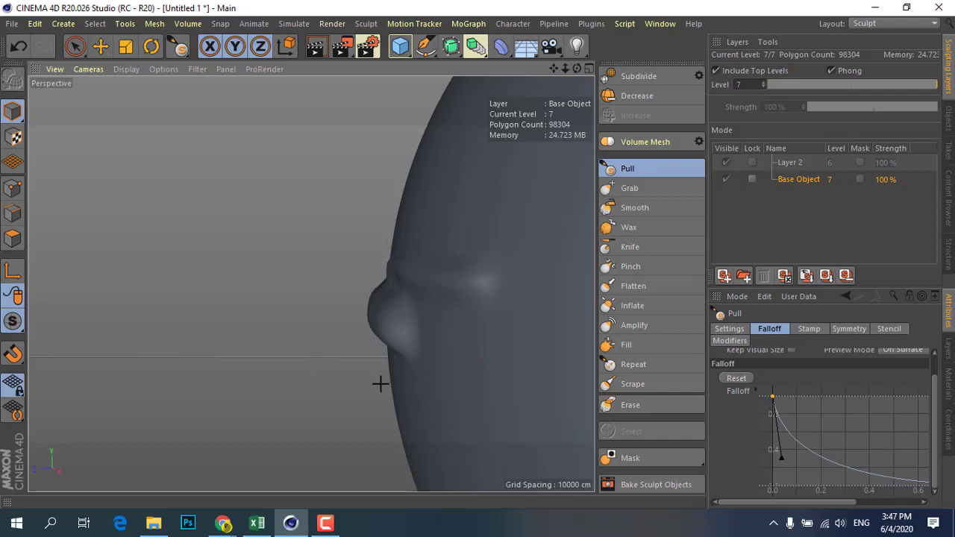
{"action": "left_click_drag", "start_coordinate": [405, 321], "coordinate": [386, 307], "text": "alt"}
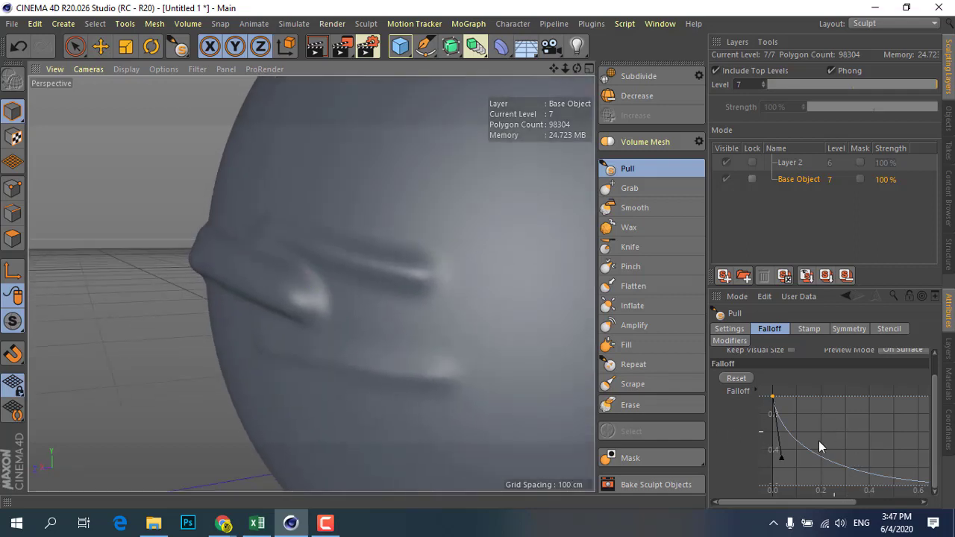
{"action": "left_click_drag", "start_coordinate": [782, 456], "coordinate": [784, 476]}
{"action": "left_click_drag", "start_coordinate": [309, 388], "coordinate": [518, 396]}
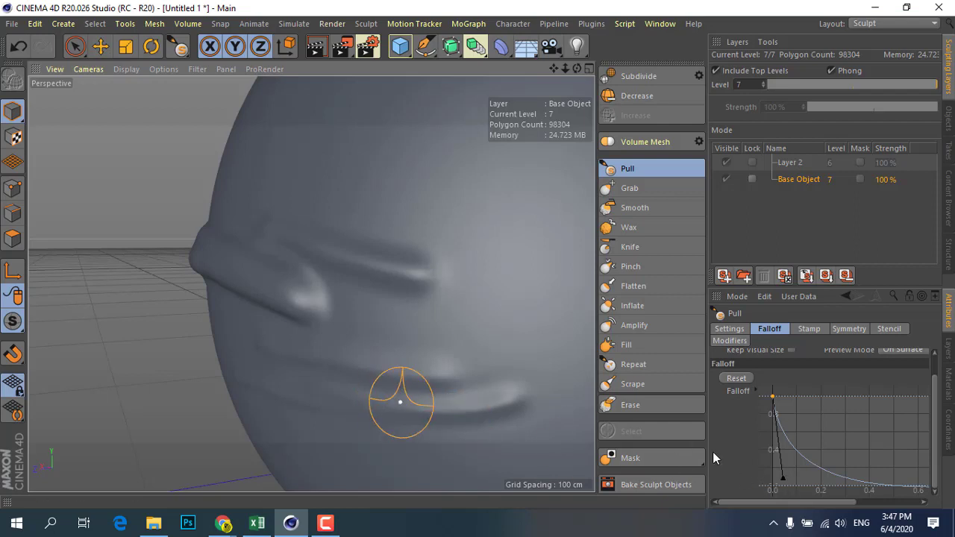
Step: Reshape the falloff into a high plateau and sculpt three stacked horizontal ridges
{"action": "mouse_move", "coordinate": [783, 480]}
{"action": "left_mouse_down"}
{"action": "mouse_move", "coordinate": [904, 428]}
{"action": "mouse_move", "coordinate": [929, 383]}
{"action": "left_mouse_up"}
{"action": "left_click_drag", "start_coordinate": [269, 279], "coordinate": [511, 313]}
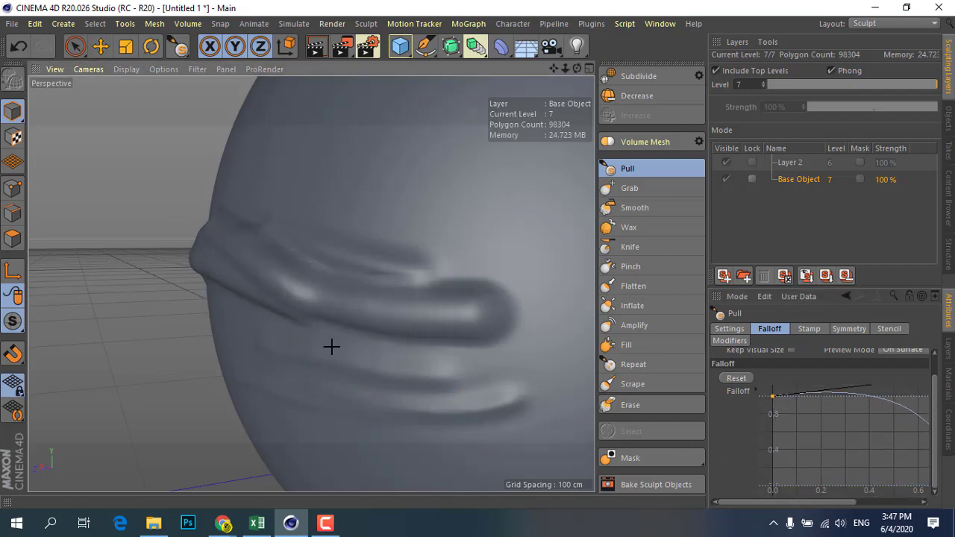
{"action": "left_click_drag", "start_coordinate": [246, 351], "coordinate": [552, 377]}
{"action": "left_click_drag", "start_coordinate": [301, 419], "coordinate": [525, 434]}
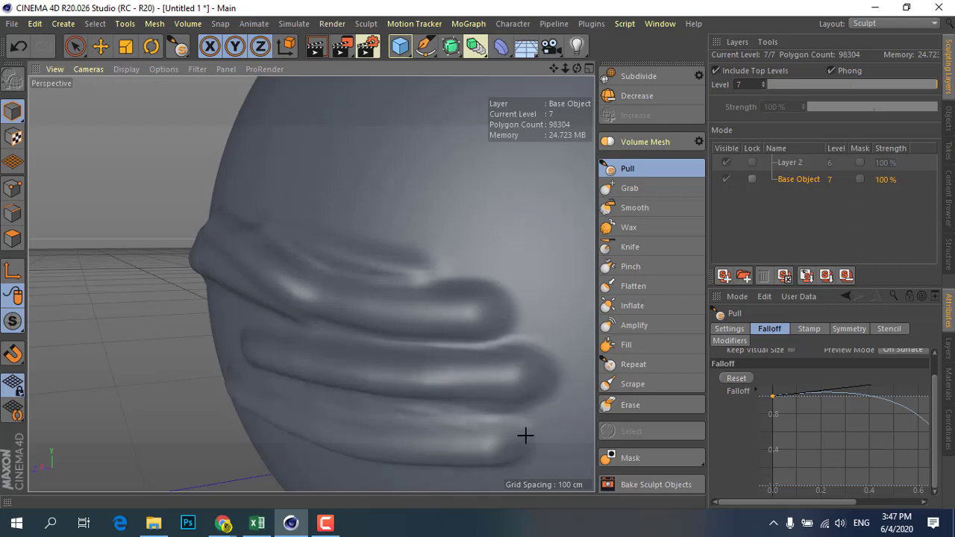
{"action": "left_click_drag", "start_coordinate": [351, 396], "coordinate": [294, 379], "text": "alt"}
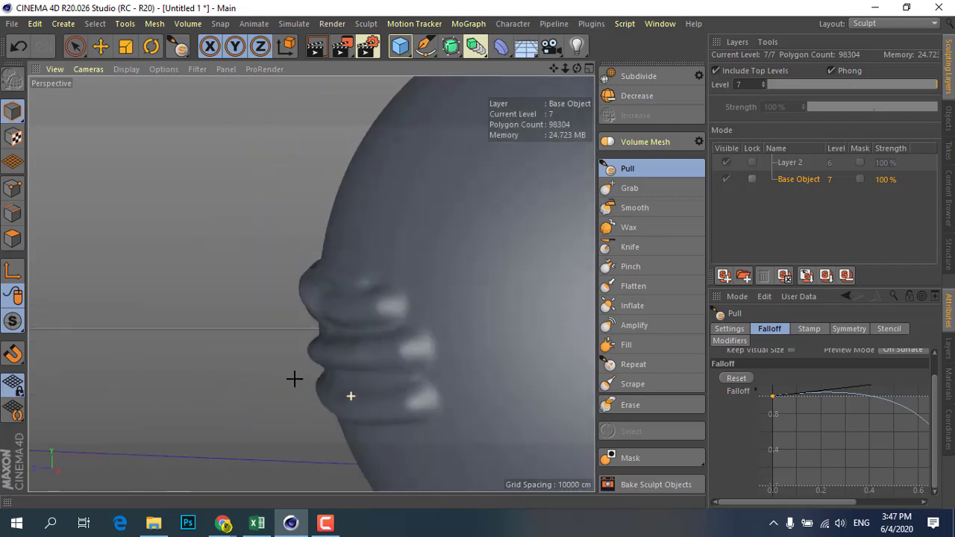
{"action": "scroll", "coordinate": [276, 226], "scroll_direction": "up", "scroll_amount": 3}
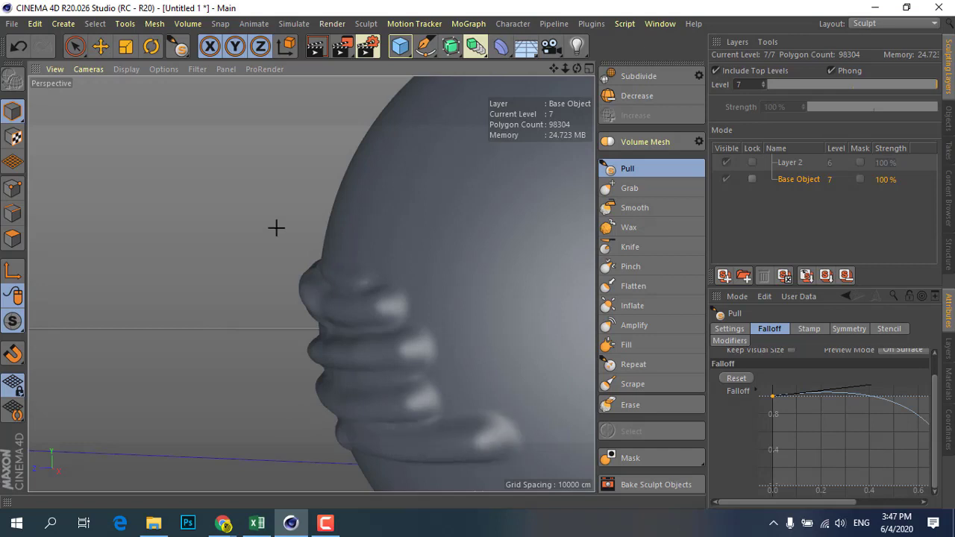
{"action": "scroll", "coordinate": [349, 298], "scroll_direction": "up", "scroll_amount": 3}
{"action": "left_click_drag", "start_coordinate": [347, 317], "coordinate": [392, 365], "text": "alt"}
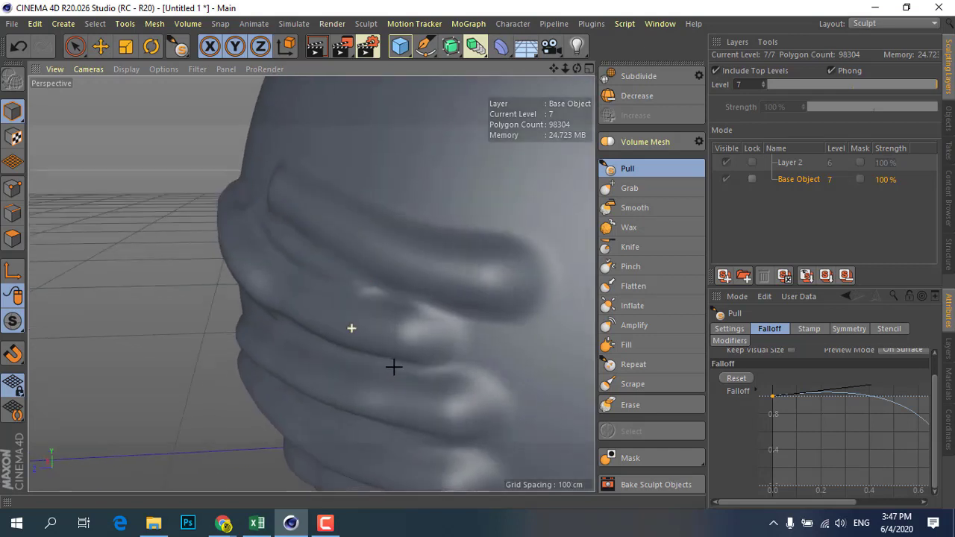
Step: Lower the first falloff curve point and undo the last ridge stroke
{"action": "left_click_drag", "start_coordinate": [868, 387], "coordinate": [822, 450]}
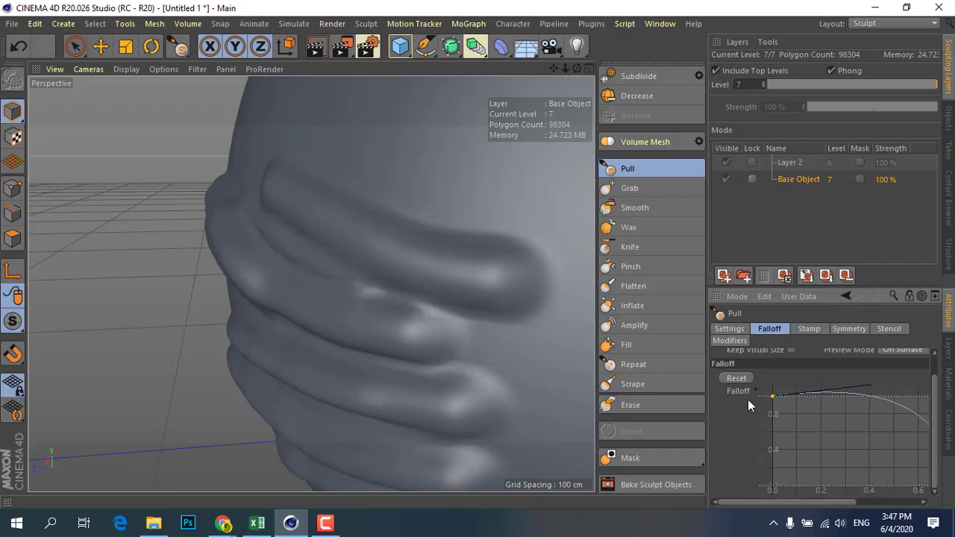
{"action": "left_click", "coordinate": [774, 395]}
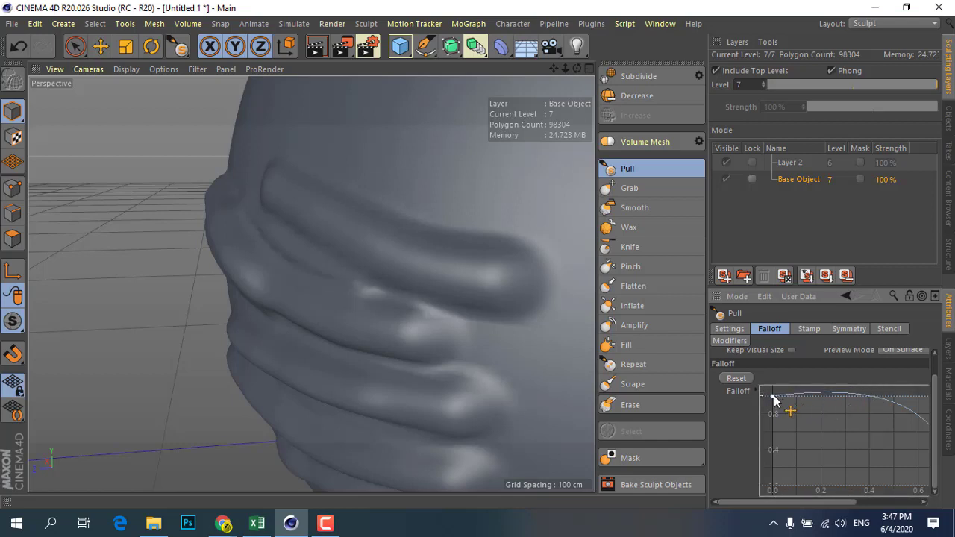
{"action": "mouse_move", "coordinate": [774, 401]}
{"action": "left_mouse_down"}
{"action": "mouse_move", "coordinate": [812, 415]}
{"action": "mouse_move", "coordinate": [774, 386]}
{"action": "left_mouse_up"}
{"action": "key", "text": "ctrl+z"}
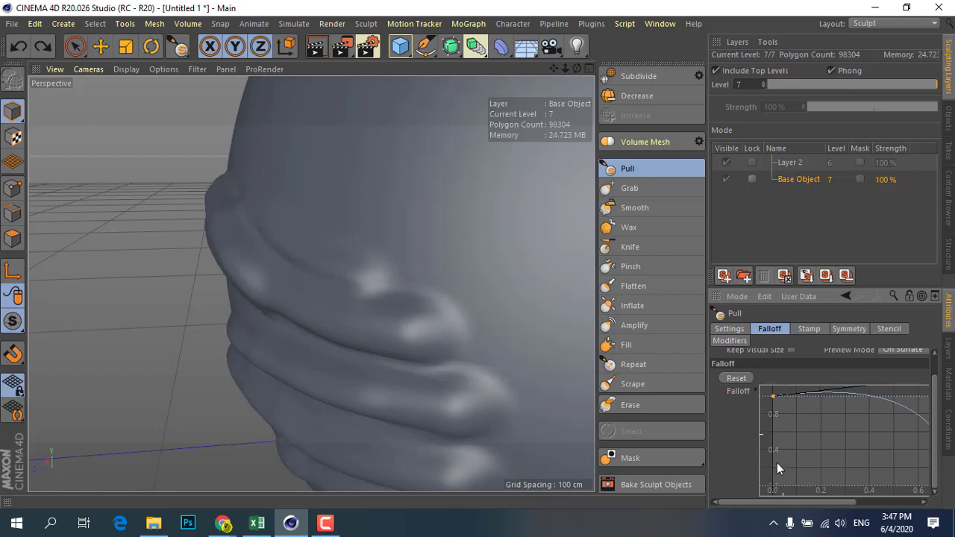
Step: Bend the falloff curve's tangent lower and raise its first point to the top
{"action": "left_click_drag", "start_coordinate": [762, 503], "coordinate": [797, 504]}
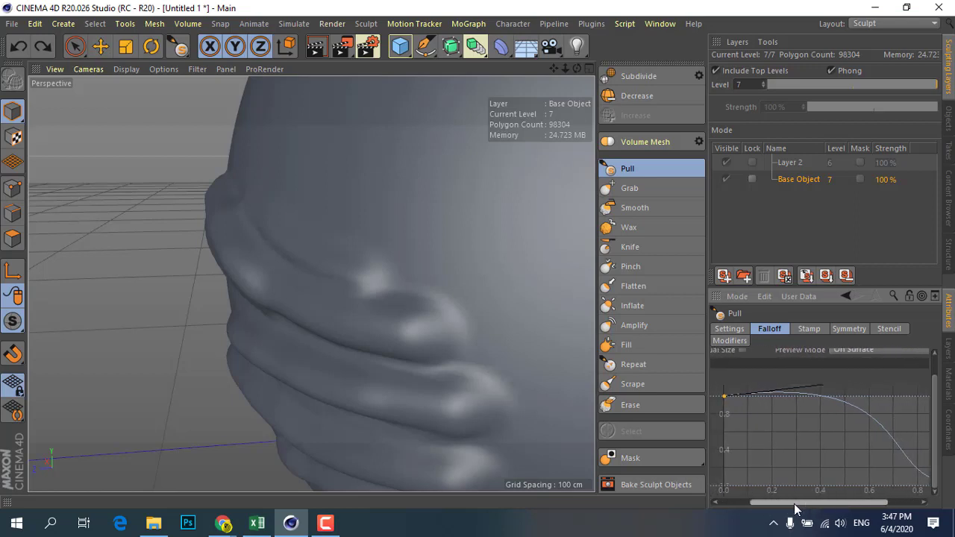
{"action": "left_click_drag", "start_coordinate": [730, 400], "coordinate": [726, 402]}
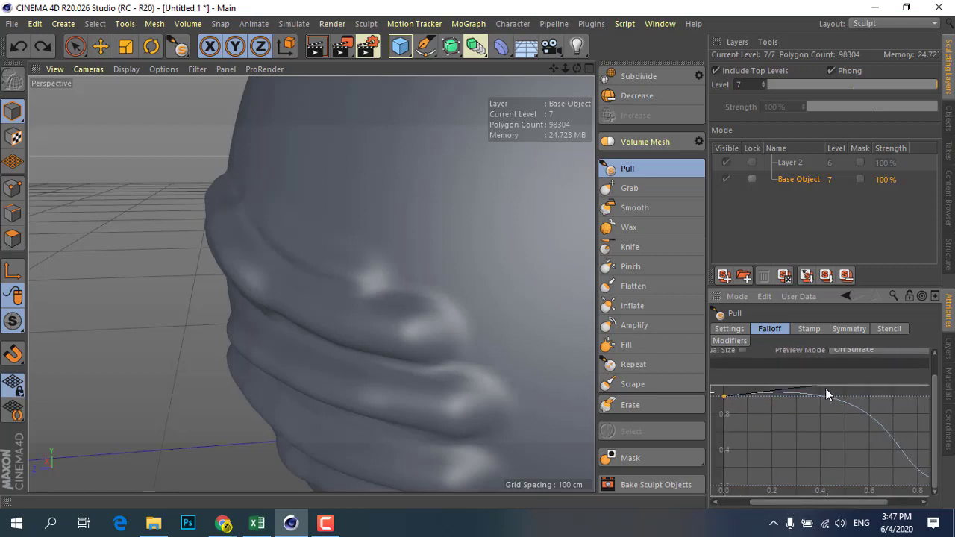
{"action": "right_click_drag", "start_coordinate": [812, 402], "coordinate": [757, 409], "text": "alt"}
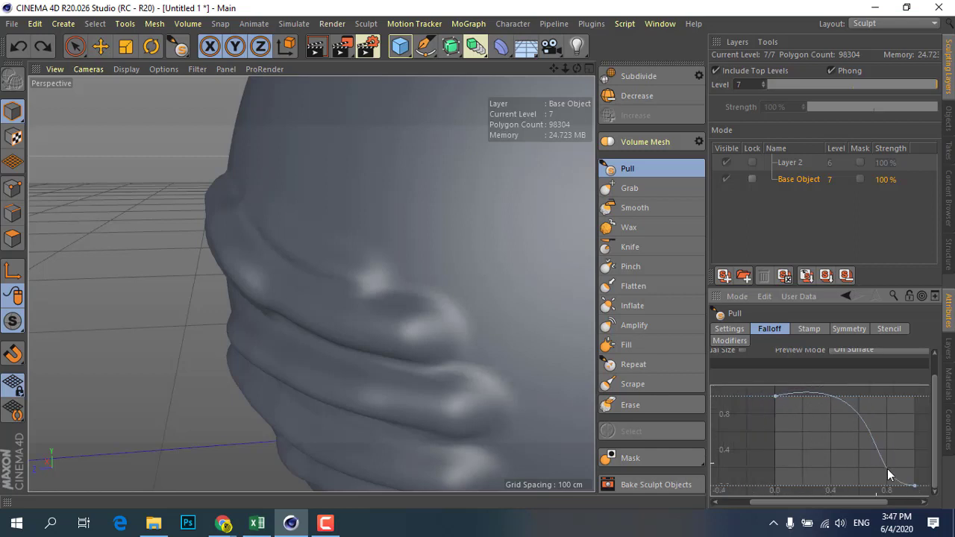
{"action": "left_click_drag", "start_coordinate": [776, 401], "coordinate": [777, 410]}
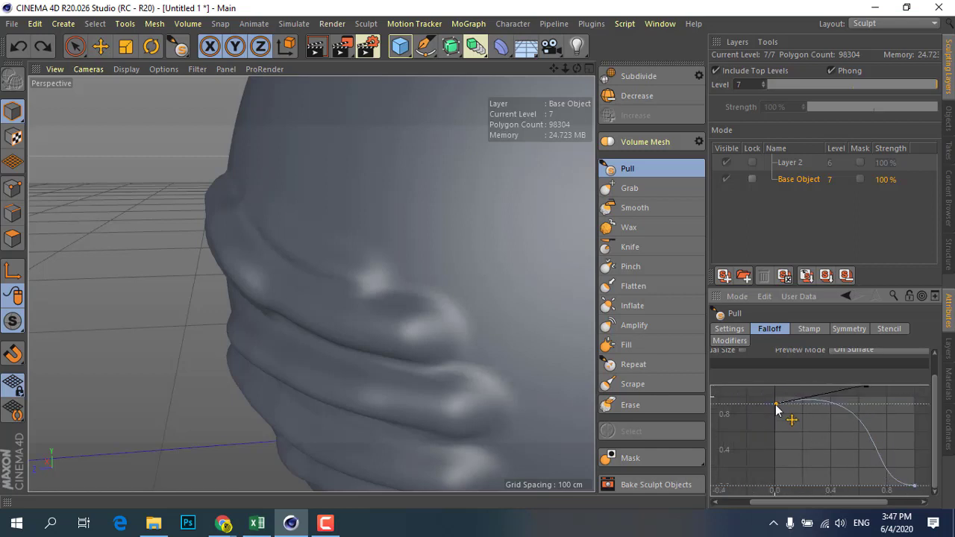
{"action": "left_click_drag", "start_coordinate": [866, 391], "coordinate": [851, 438]}
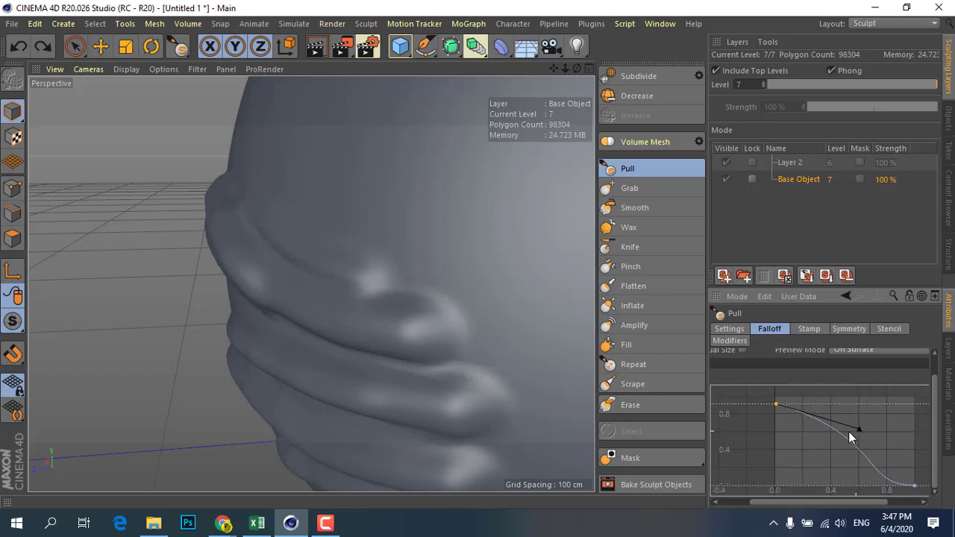
{"action": "left_click_drag", "start_coordinate": [779, 408], "coordinate": [778, 400]}
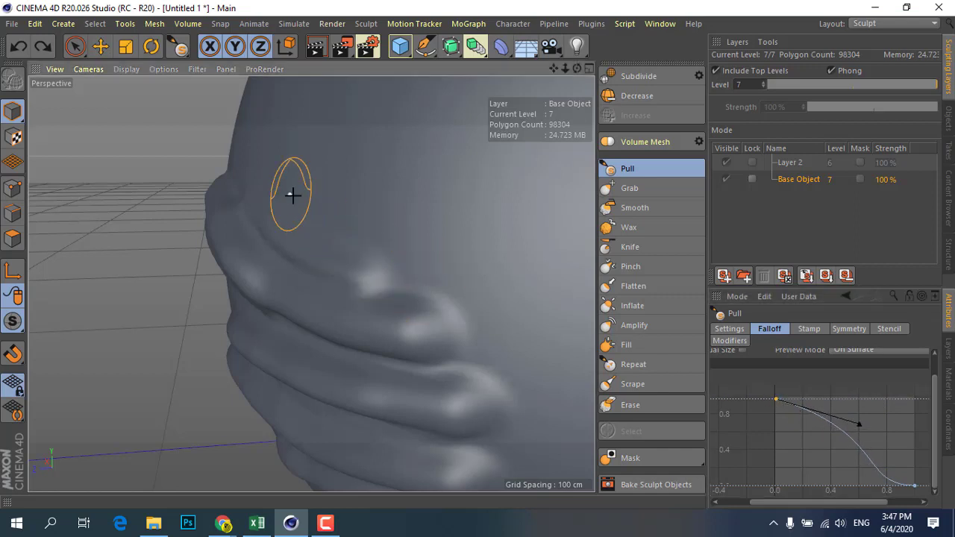
Step: Steepen the falloff further and pull several ridges across the upper head
{"action": "mouse_move", "coordinate": [291, 196]}
{"action": "left_mouse_down"}
{"action": "mouse_move", "coordinate": [503, 246]}
{"action": "mouse_move", "coordinate": [538, 223]}
{"action": "left_mouse_up"}
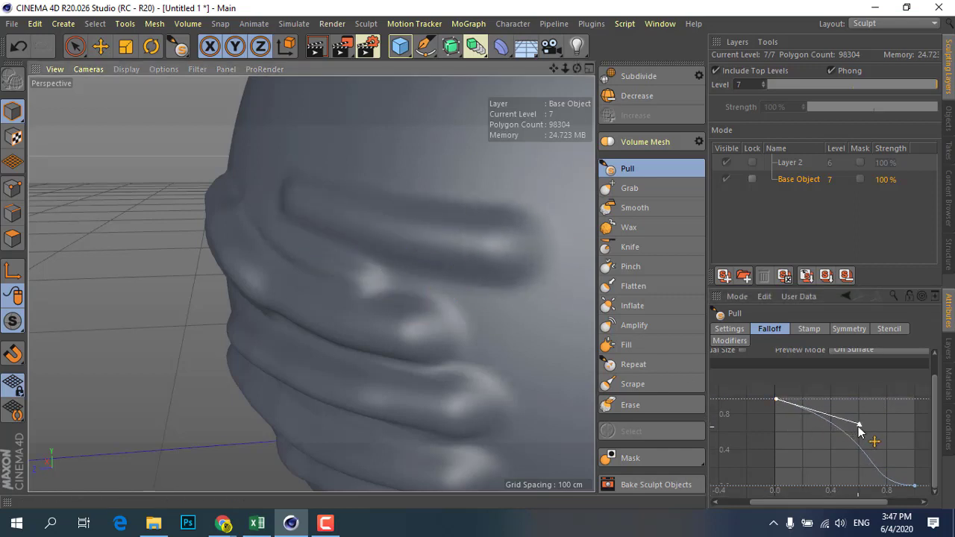
{"action": "left_click_drag", "start_coordinate": [858, 426], "coordinate": [798, 446]}
{"action": "left_click_drag", "start_coordinate": [277, 150], "coordinate": [537, 186]}
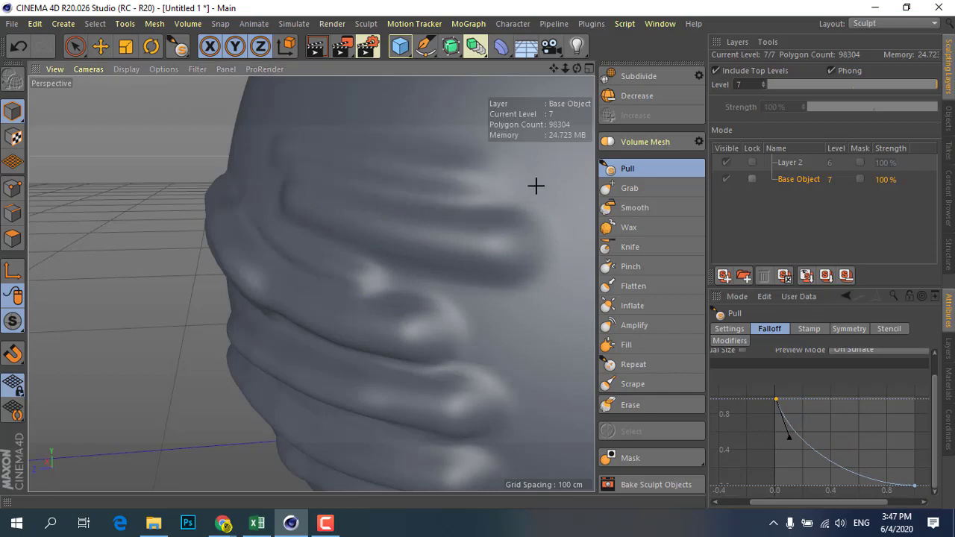
{"action": "mouse_move", "coordinate": [368, 317]}
{"action": "left_mouse_down", "text": "alt"}
{"action": "mouse_move", "coordinate": [348, 346]}
{"action": "mouse_move", "coordinate": [298, 283]}
{"action": "left_mouse_up", "text": "alt"}
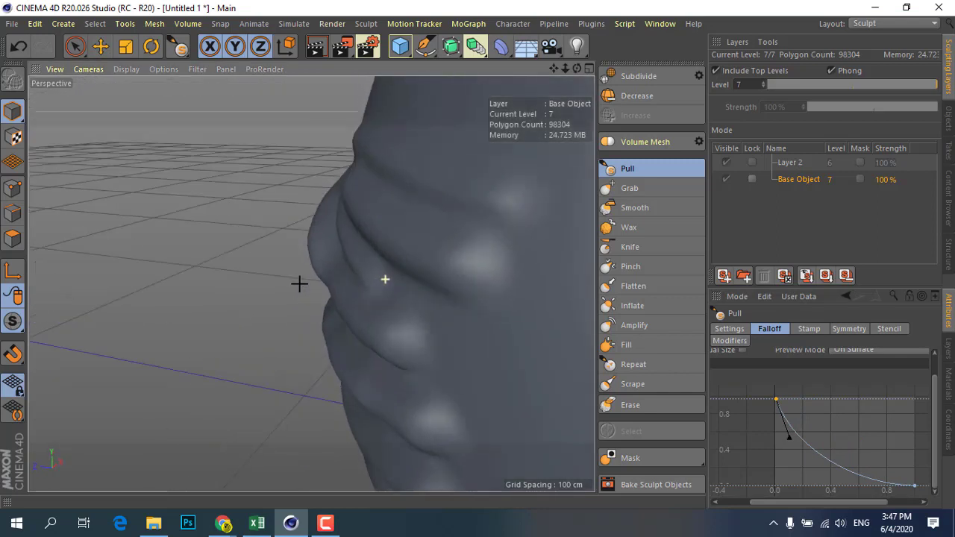
{"action": "left_click_drag", "start_coordinate": [430, 183], "coordinate": [582, 228]}
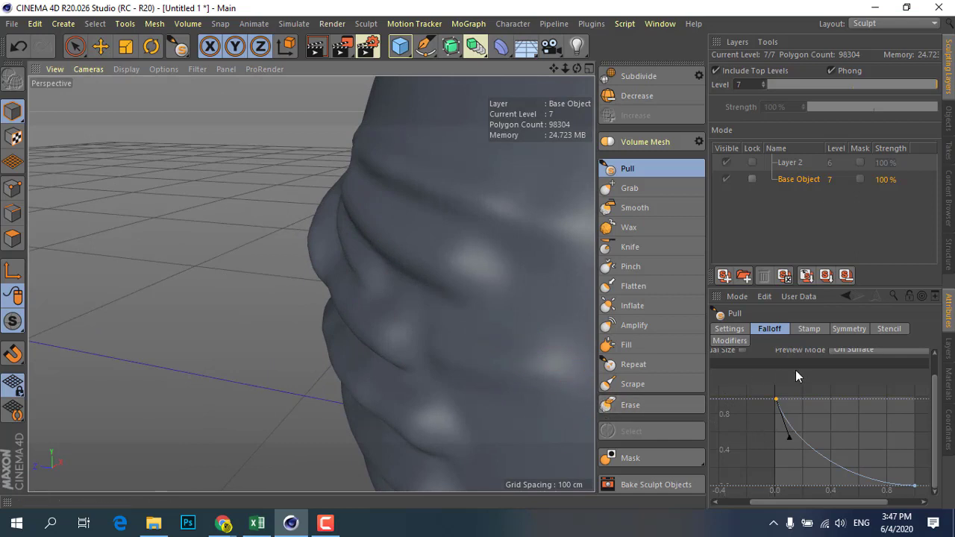
{"action": "left_click_drag", "start_coordinate": [936, 438], "coordinate": [935, 415]}
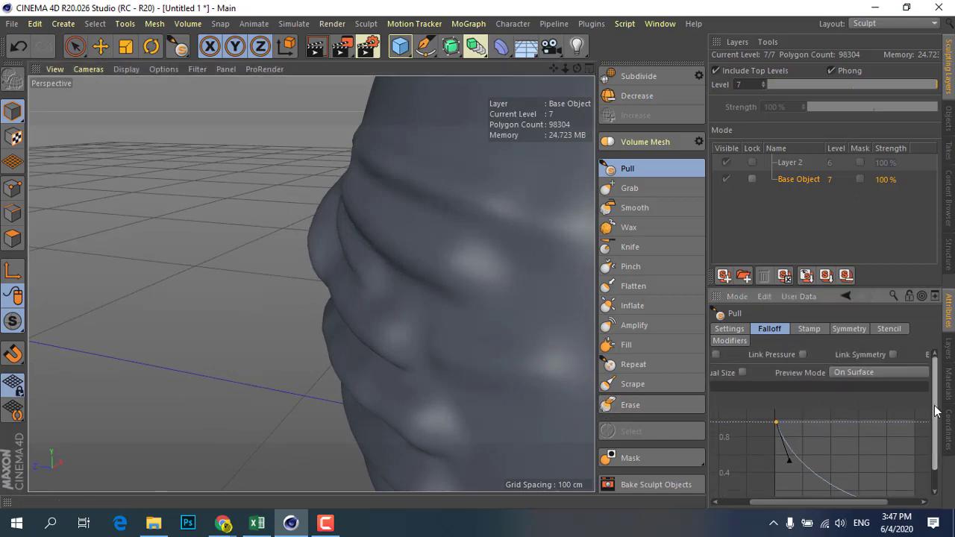
{"action": "left_click_drag", "start_coordinate": [776, 502], "coordinate": [740, 502]}
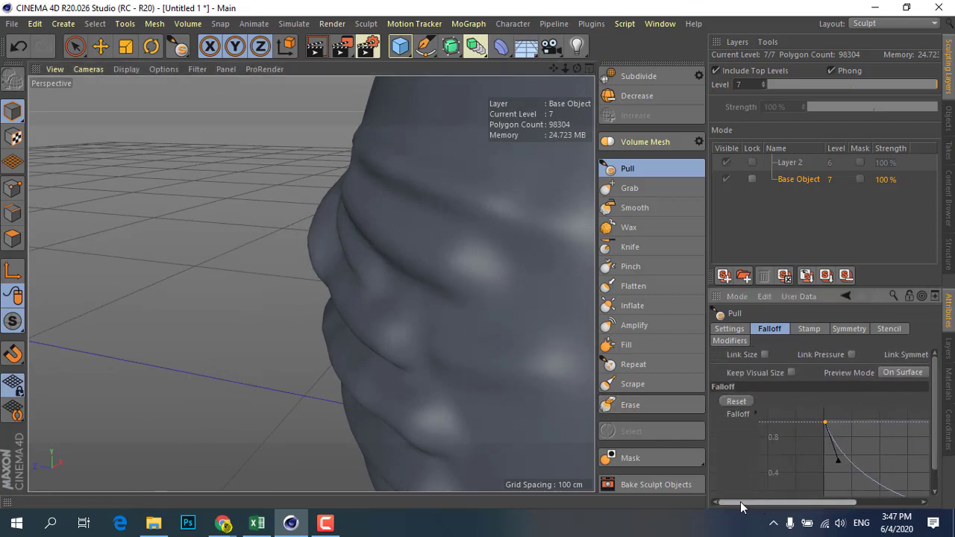
Step: Reset the Pull falloff to its default curve and pull two more ridges across the face
{"action": "left_click", "coordinate": [734, 404]}
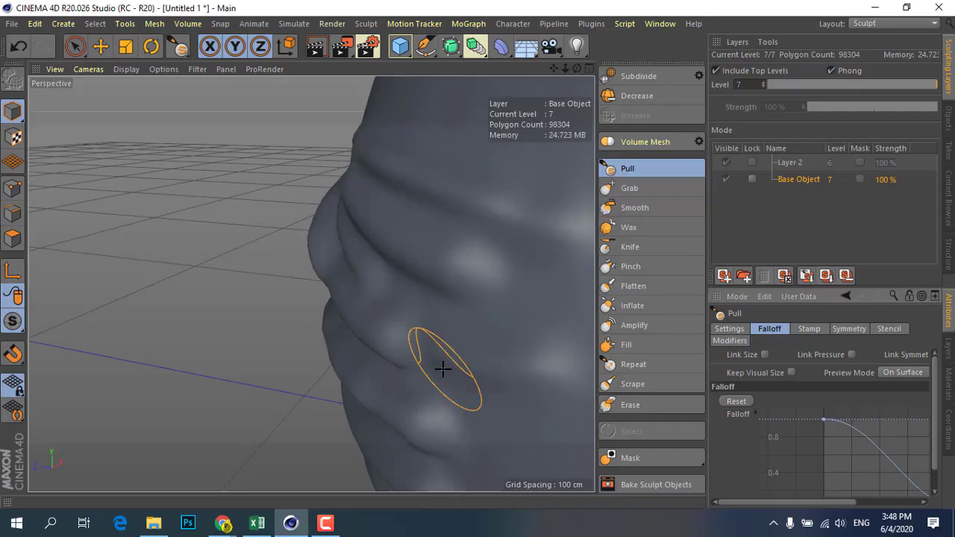
{"action": "left_click_drag", "start_coordinate": [441, 366], "coordinate": [390, 367], "text": "alt"}
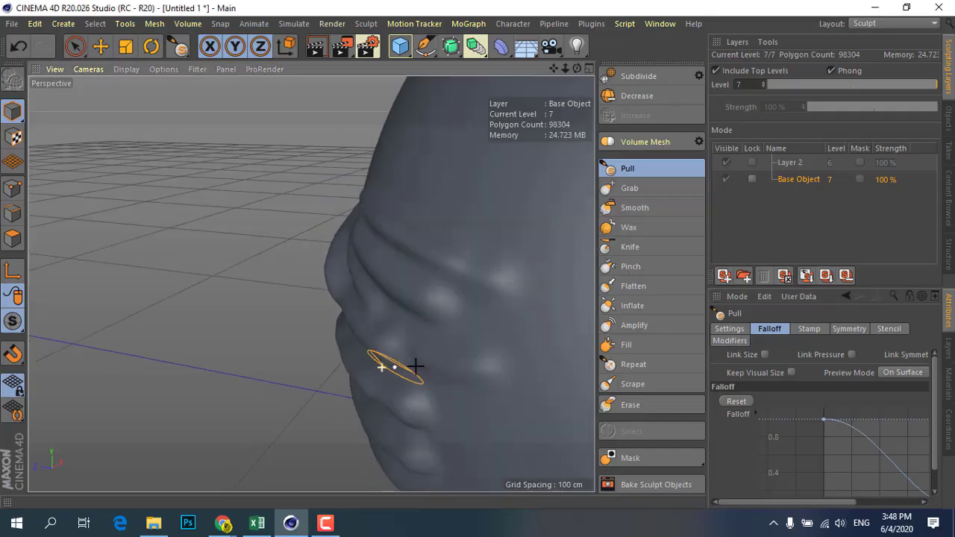
{"action": "mouse_move", "coordinate": [353, 315]}
{"action": "left_mouse_down", "text": "alt"}
{"action": "mouse_move", "coordinate": [438, 341]}
{"action": "mouse_move", "coordinate": [426, 351]}
{"action": "left_mouse_up", "text": "alt"}
{"action": "mouse_move", "coordinate": [292, 203]}
{"action": "left_mouse_down"}
{"action": "mouse_move", "coordinate": [450, 226]}
{"action": "mouse_move", "coordinate": [444, 217]}
{"action": "left_mouse_up"}
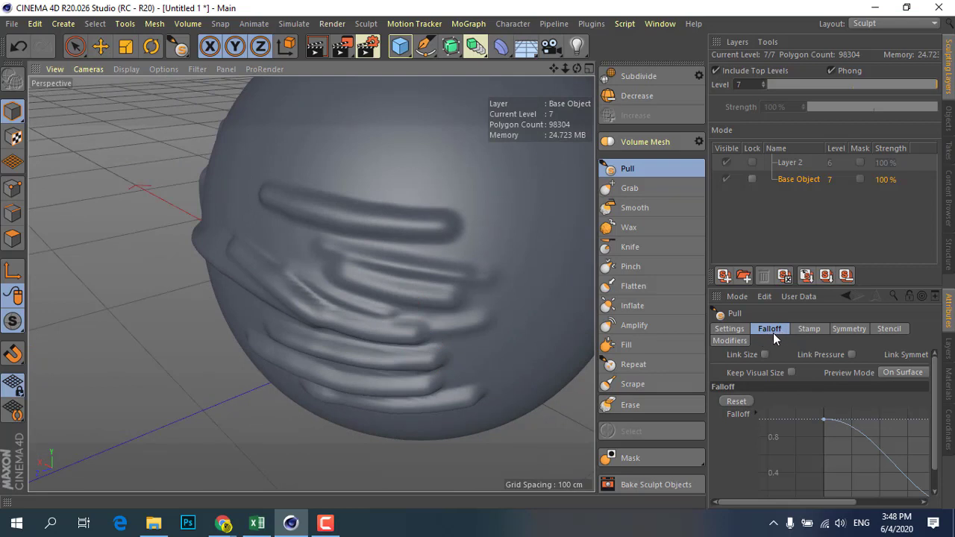
Step: Show the Pull brush's Stamp settings and pull ridges across the sphere's middle and top
{"action": "left_click", "coordinate": [806, 329]}
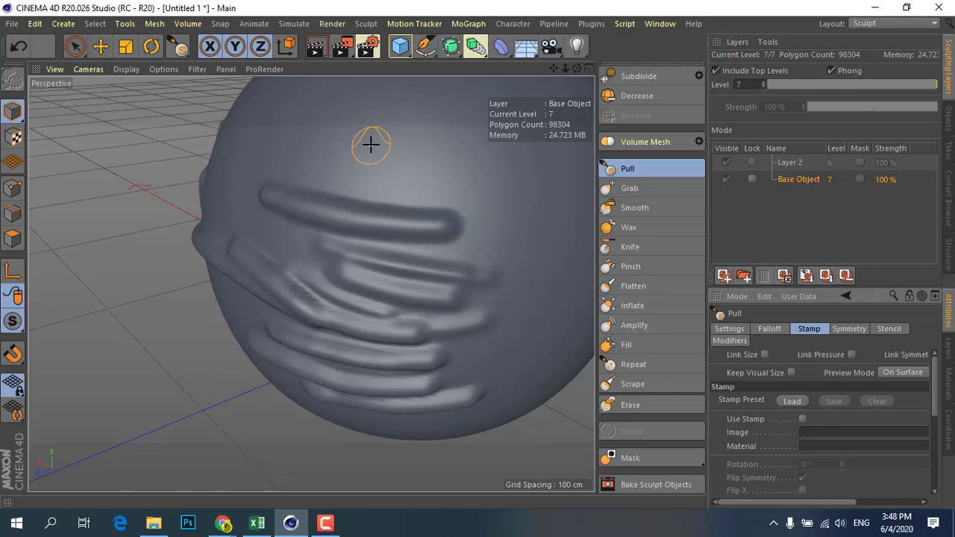
{"action": "mouse_move", "coordinate": [332, 248]}
{"action": "left_mouse_down", "text": "alt"}
{"action": "mouse_move", "coordinate": [411, 247]}
{"action": "mouse_move", "coordinate": [418, 230]}
{"action": "left_mouse_up", "text": "alt"}
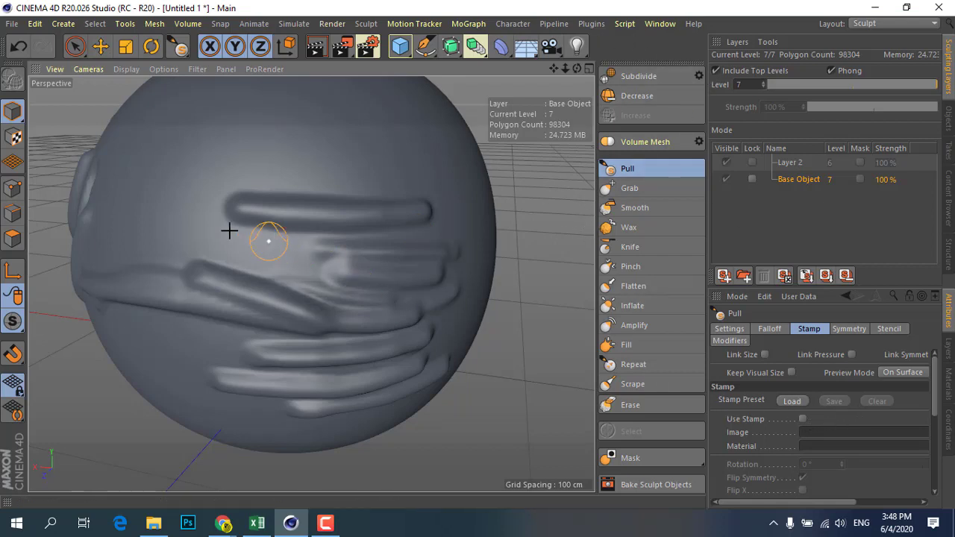
{"action": "left_click_drag", "start_coordinate": [150, 217], "coordinate": [291, 250]}
{"action": "left_click_drag", "start_coordinate": [170, 163], "coordinate": [320, 164]}
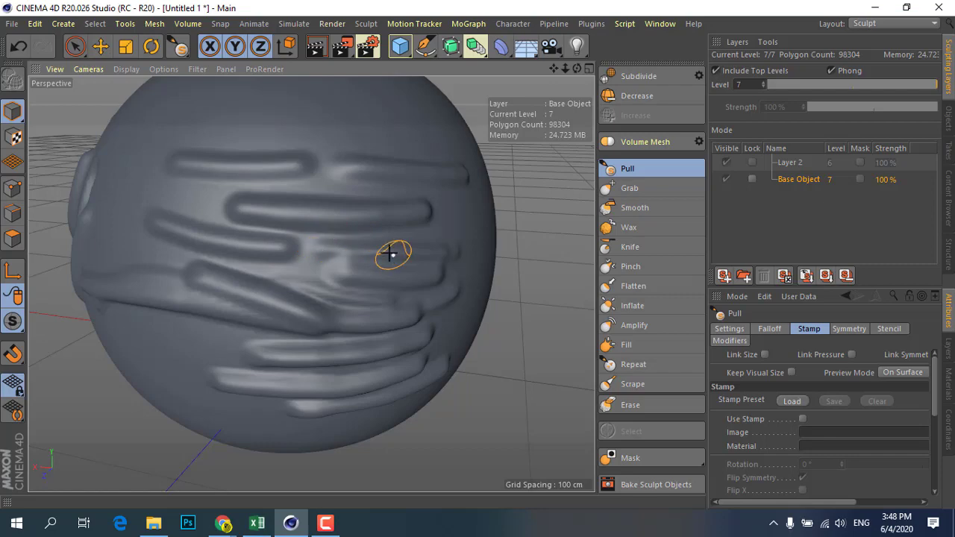
Step: Orbit around the sphere, then switch to Move and back to the Pull tool
{"action": "left_click_drag", "start_coordinate": [394, 251], "coordinate": [165, 237], "text": "alt"}
{"action": "mouse_move", "coordinate": [244, 235]}
{"action": "left_mouse_down", "text": "alt"}
{"action": "mouse_move", "coordinate": [409, 258]}
{"action": "mouse_move", "coordinate": [333, 243]}
{"action": "left_mouse_up", "text": "alt"}
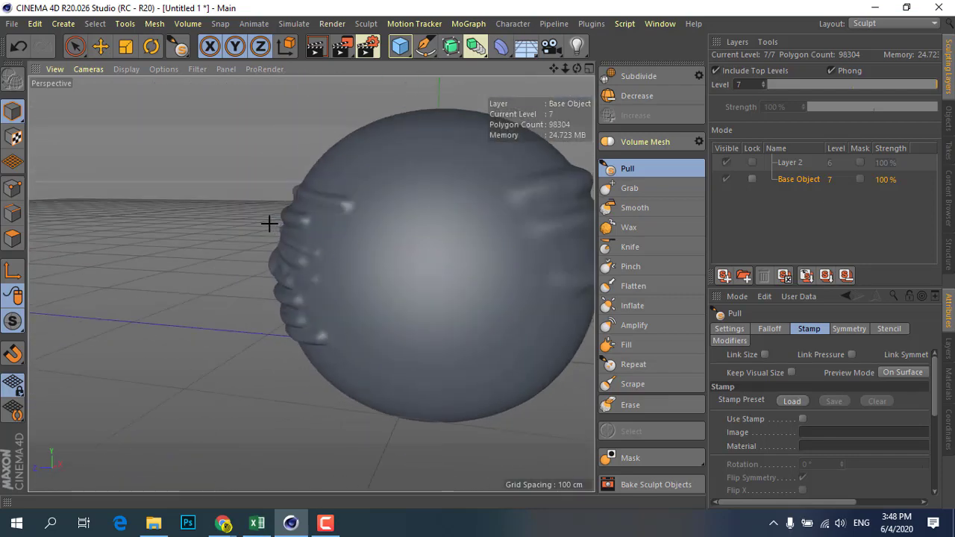
{"action": "scroll", "coordinate": [391, 262], "scroll_direction": "down", "scroll_amount": 3}
{"action": "scroll", "coordinate": [390, 262], "scroll_direction": "up", "scroll_amount": 3}
{"action": "left_click_drag", "start_coordinate": [391, 262], "coordinate": [319, 246], "text": "alt"}
{"action": "scroll", "coordinate": [386, 239], "scroll_direction": "up", "scroll_amount": 2}
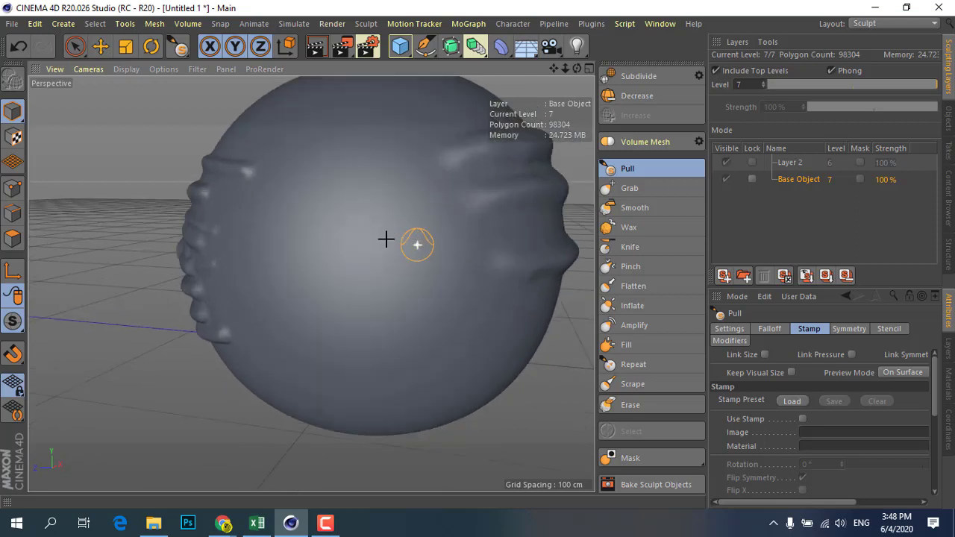
{"action": "left_click", "coordinate": [101, 48]}
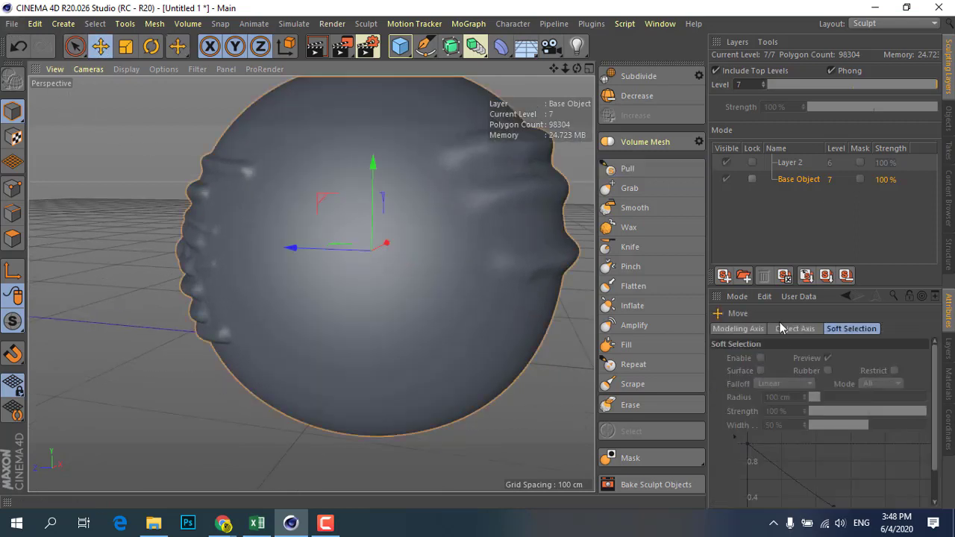
{"action": "left_click", "coordinate": [644, 168]}
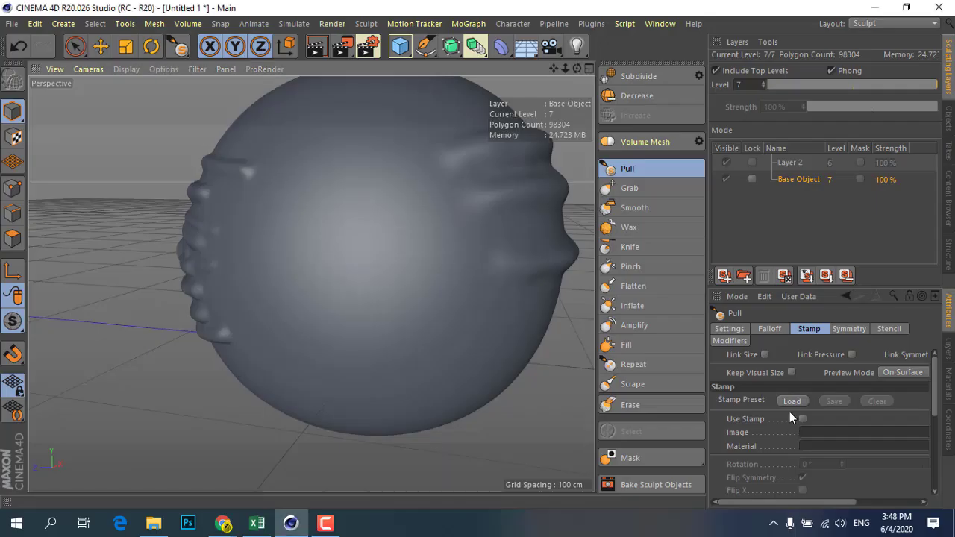
Step: Check the empty Stamp Preset list, turn on Use Stamp, and cancel the image file dialog
{"action": "left_click", "coordinate": [786, 404]}
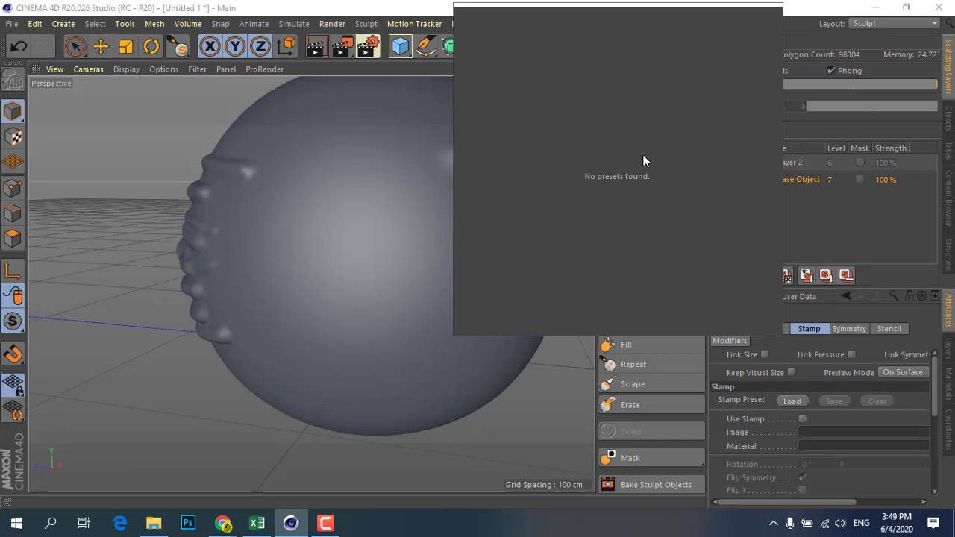
{"action": "left_click", "coordinate": [773, 417]}
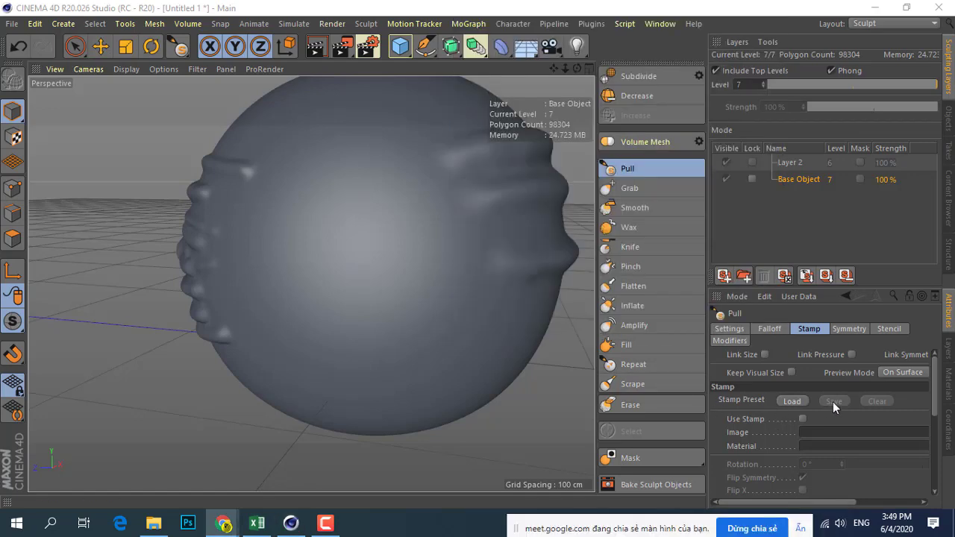
{"action": "mouse_move", "coordinate": [762, 501]}
{"action": "left_mouse_down"}
{"action": "mouse_move", "coordinate": [839, 501]}
{"action": "mouse_move", "coordinate": [745, 499]}
{"action": "left_mouse_up"}
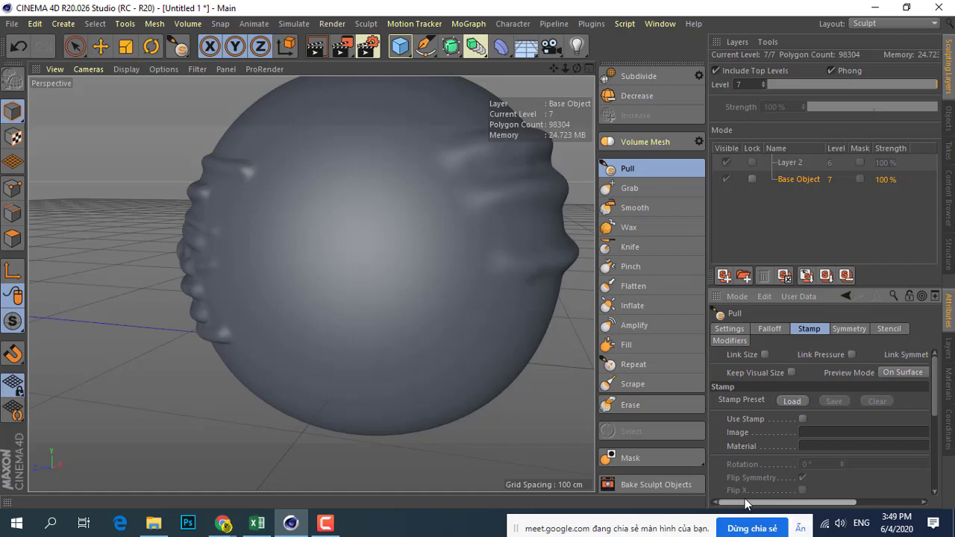
{"action": "left_click", "coordinate": [803, 419]}
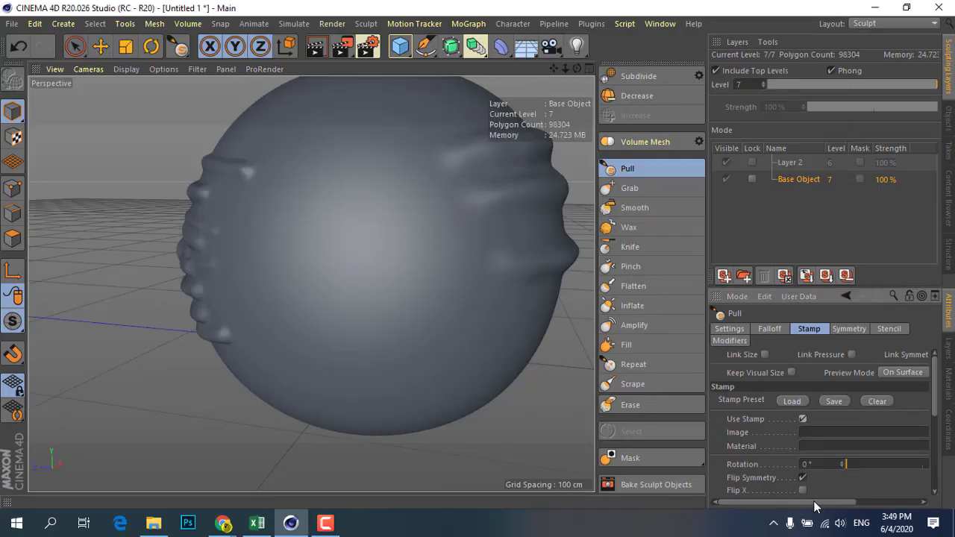
{"action": "left_click_drag", "start_coordinate": [813, 501], "coordinate": [888, 504]}
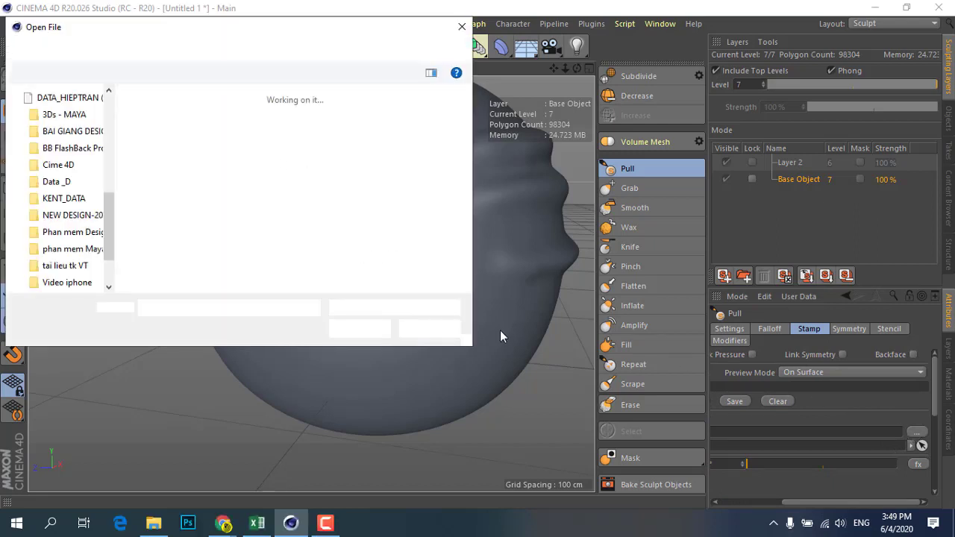
{"action": "left_click", "coordinate": [430, 330]}
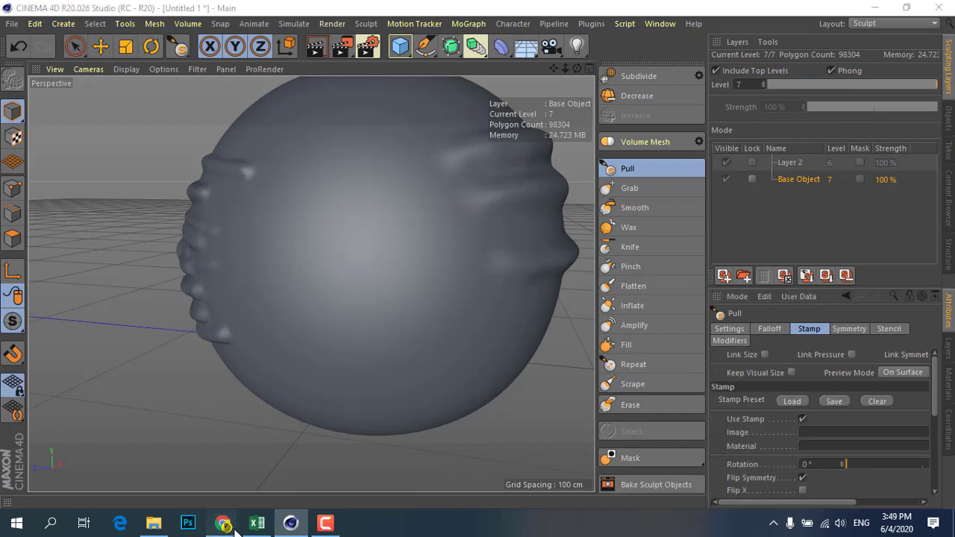
Step: Bring Chrome forward and search Google for 'brush vector' in a new tab
{"action": "mouse_move", "coordinate": [223, 523]}
{"action": "left_click", "coordinate": [165, 474]}
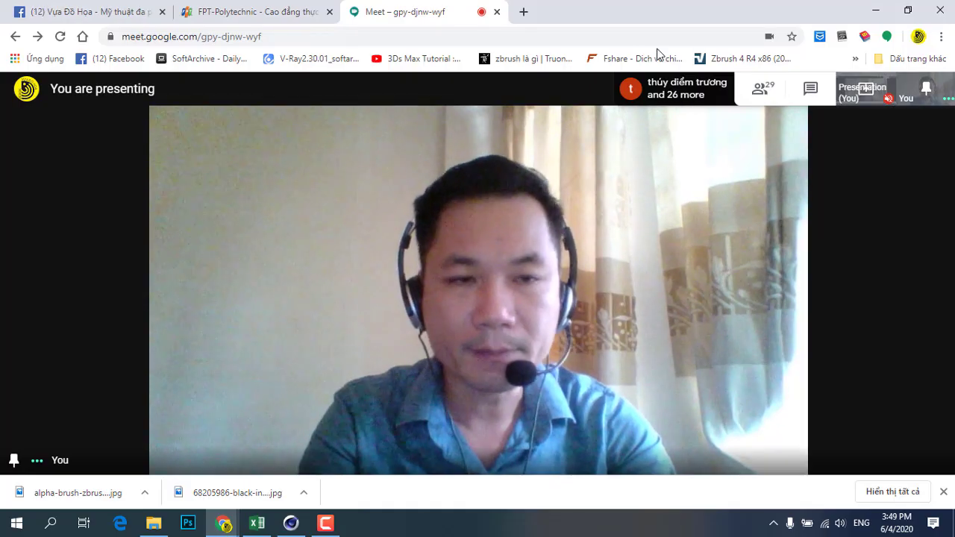
{"action": "left_click", "coordinate": [524, 12]}
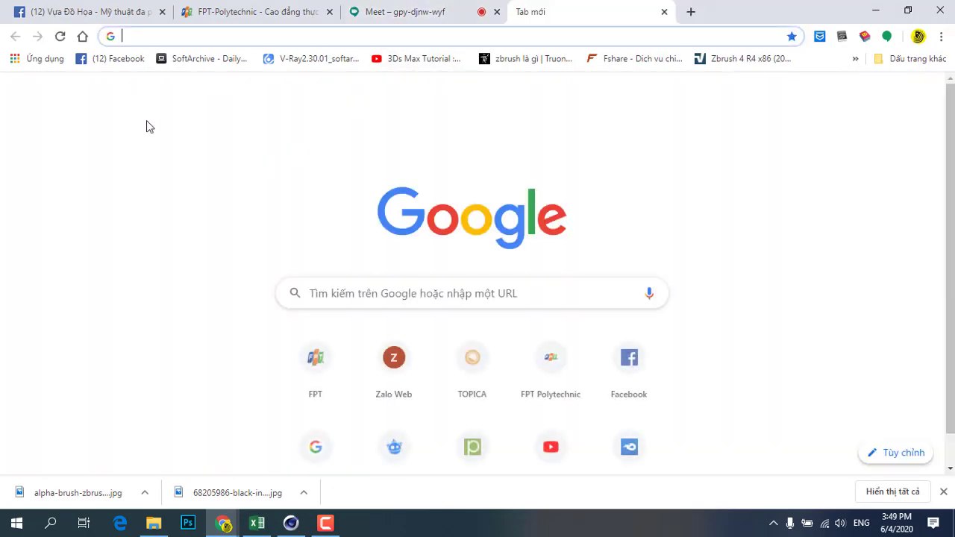
{"action": "left_click", "coordinate": [320, 294]}
{"action": "type", "text": "br"}
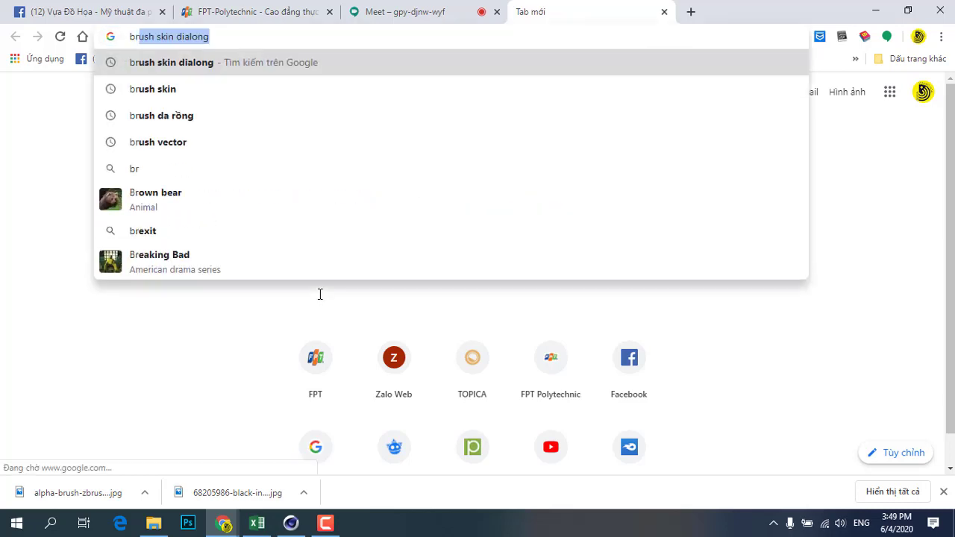
{"action": "left_click", "coordinate": [216, 36]}
{"action": "left_click_drag", "start_coordinate": [159, 36], "coordinate": [262, 45]}
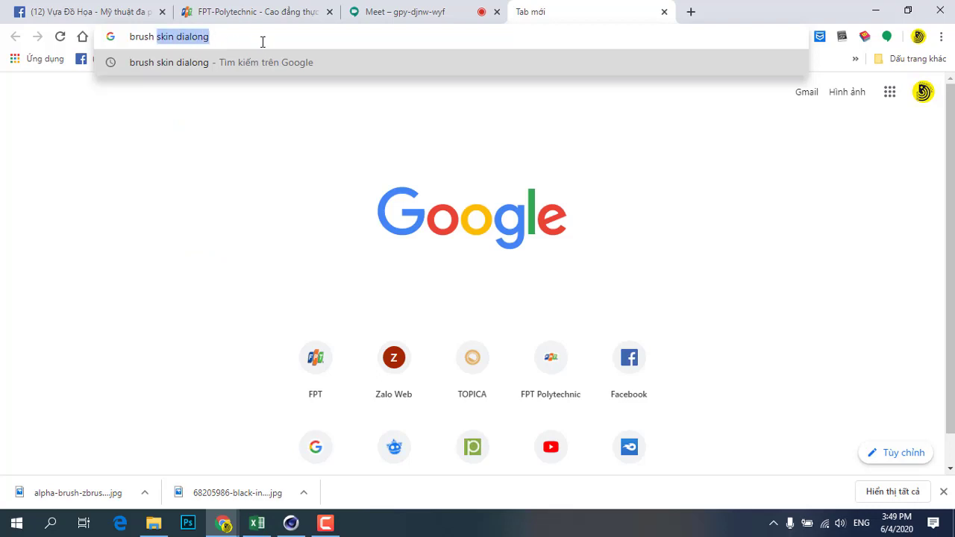
{"action": "key", "text": "BackSpace"}
{"action": "type", "text": "vector"}
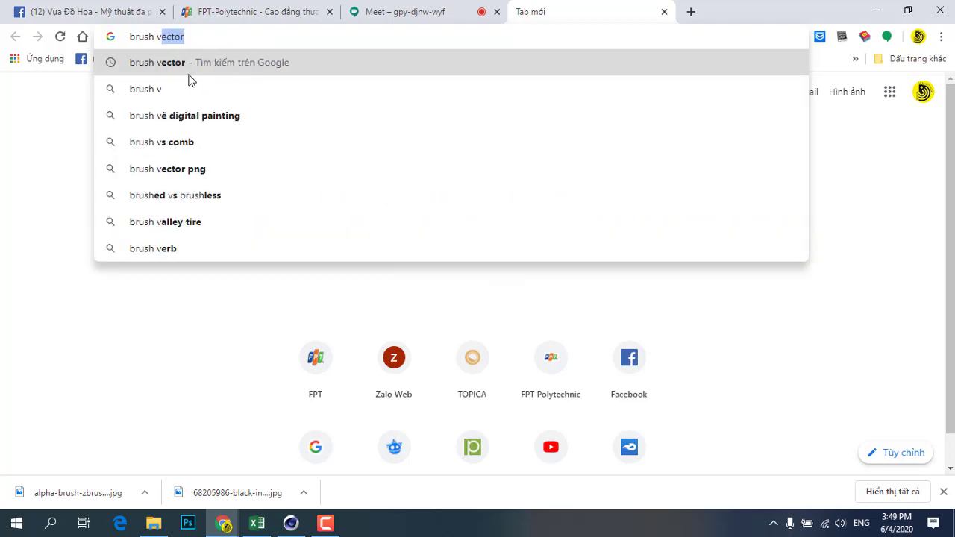
{"action": "left_click", "coordinate": [161, 65]}
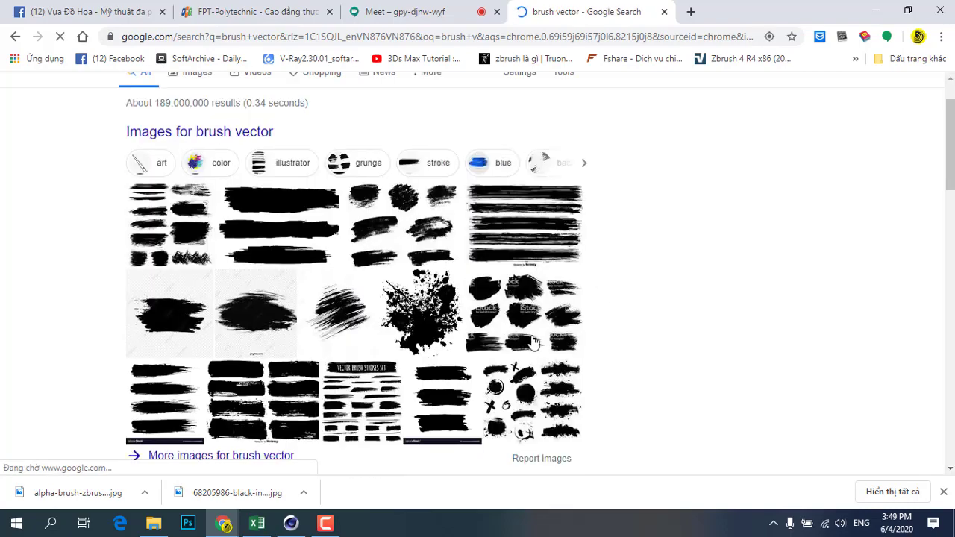
{"action": "scroll", "coordinate": [531, 339], "scroll_direction": "down", "scroll_amount": 1}
{"action": "scroll", "coordinate": [258, 337], "scroll_direction": "down", "scroll_amount": 1}
{"action": "scroll", "coordinate": [449, 299], "scroll_direction": "up", "scroll_amount": 1}
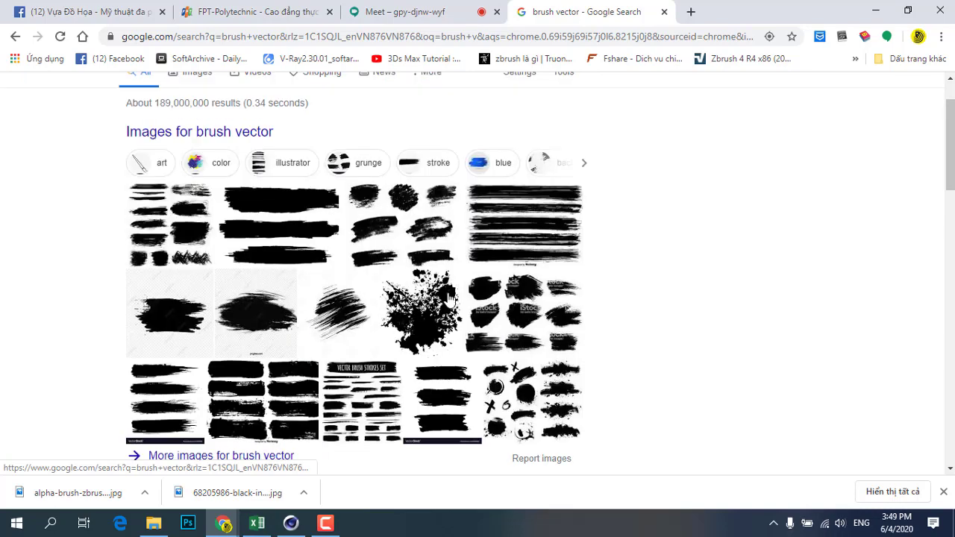
Step: Save the vector-dirty-brush-strokes image from Google Images to Downloads
{"action": "left_click", "coordinate": [515, 228]}
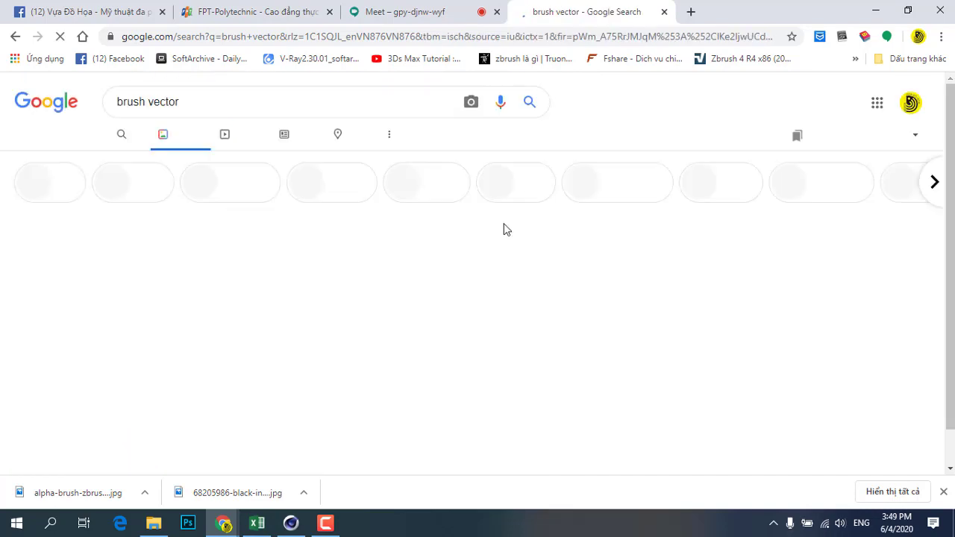
{"action": "scroll", "coordinate": [444, 270], "scroll_direction": "down", "scroll_amount": 2}
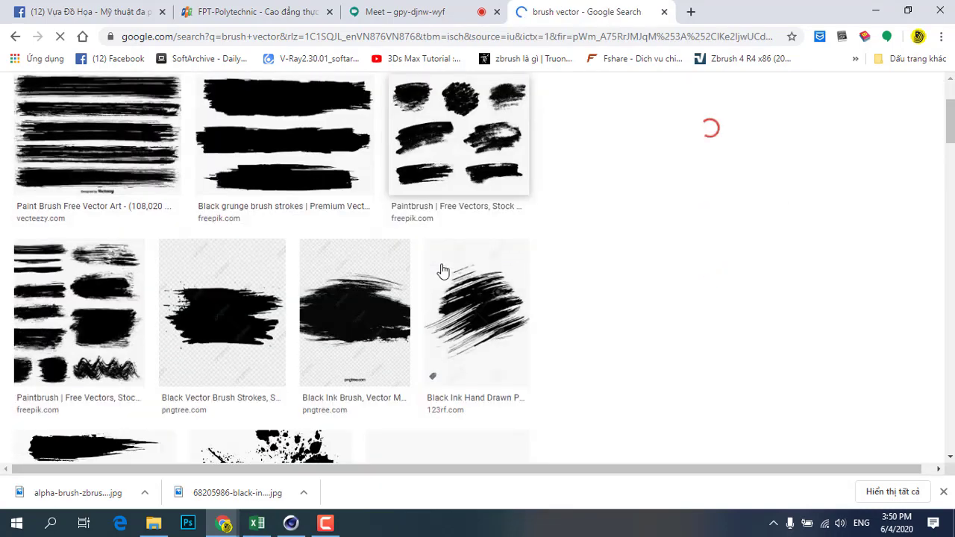
{"action": "scroll", "coordinate": [112, 211], "scroll_direction": "up", "scroll_amount": 1}
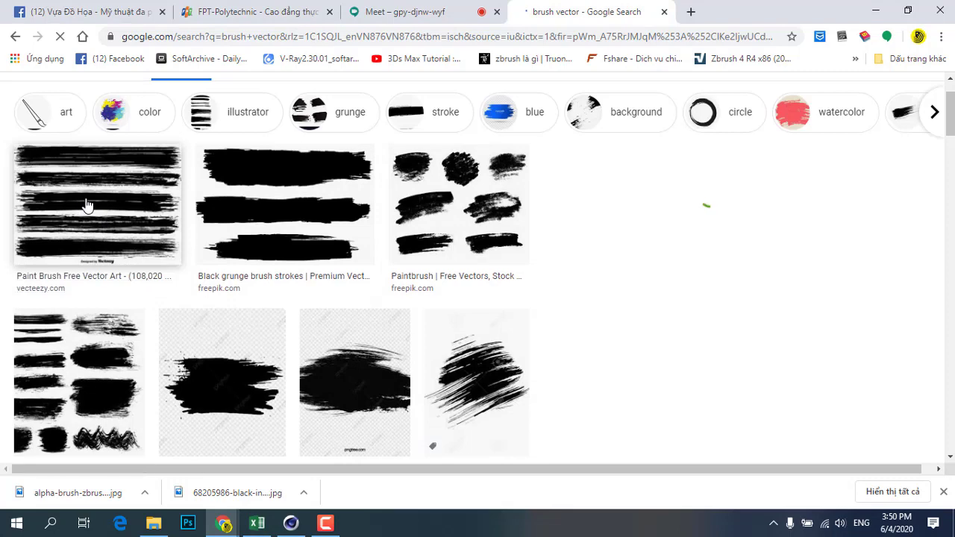
{"action": "left_click", "coordinate": [153, 230]}
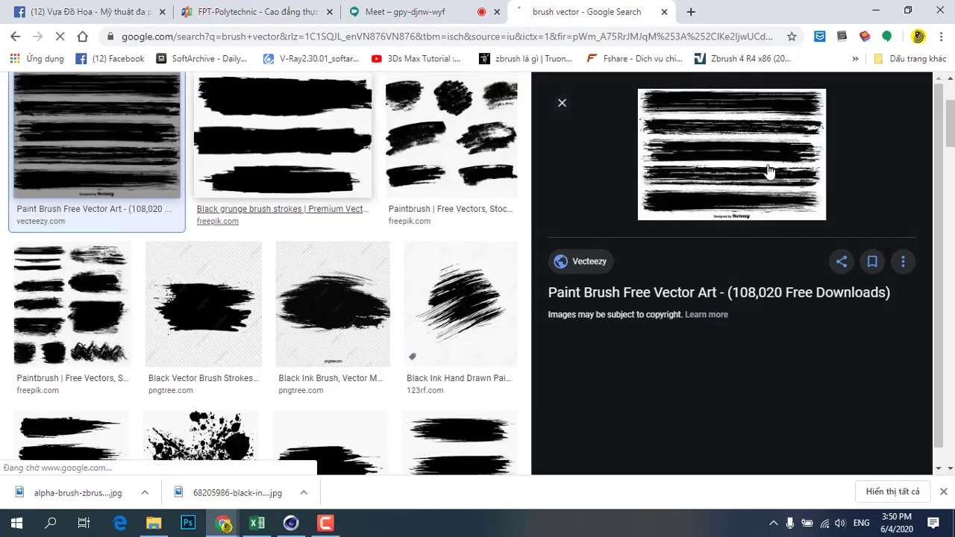
{"action": "right_click", "coordinate": [742, 147]}
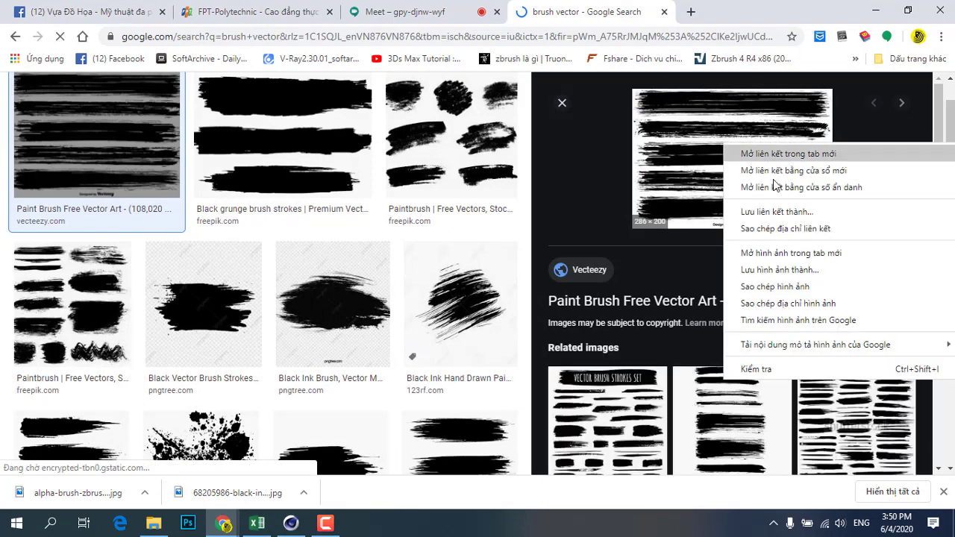
{"action": "left_click", "coordinate": [755, 272]}
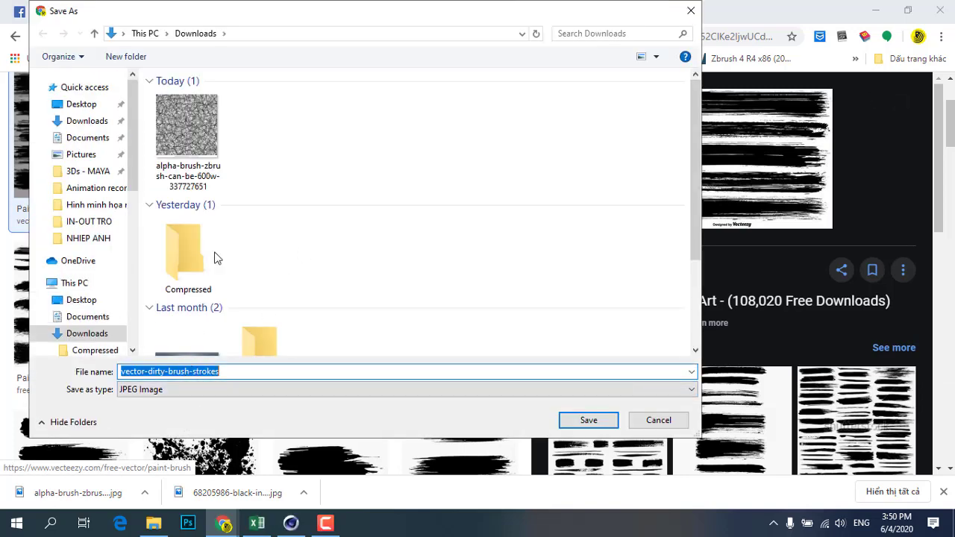
{"action": "left_click", "coordinate": [588, 420]}
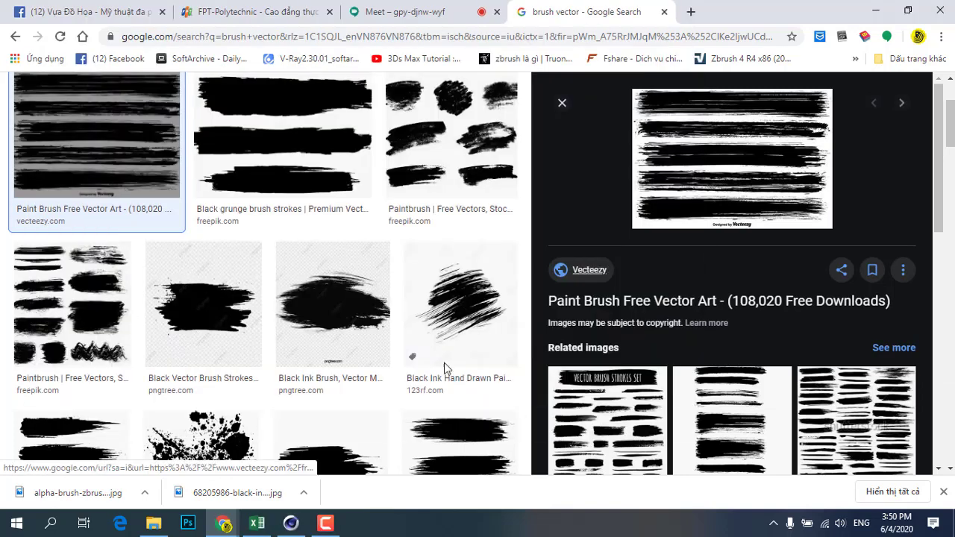
Step: Browse more brush previews and save the ink dry brush stroke image to Downloads
{"action": "scroll", "coordinate": [393, 264], "scroll_direction": "down", "scroll_amount": 1}
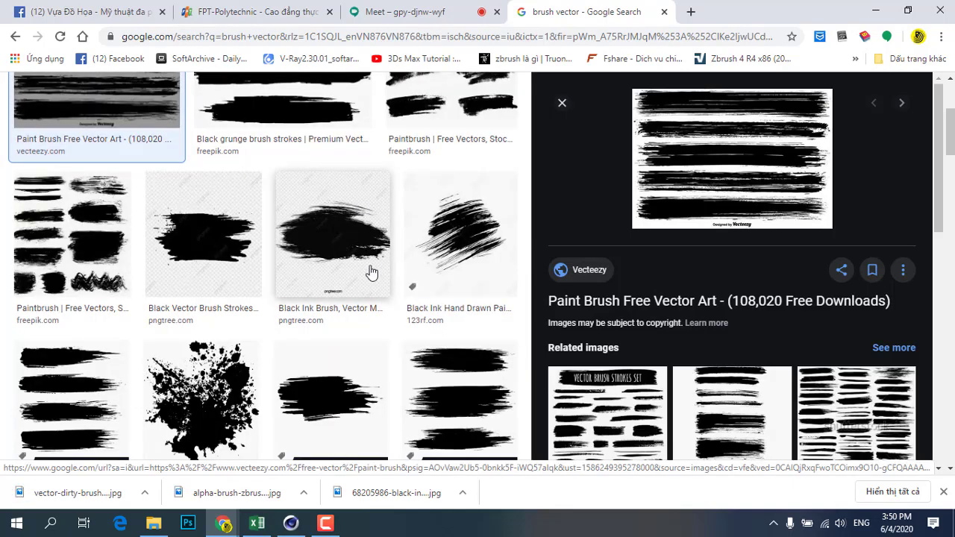
{"action": "left_click", "coordinate": [214, 403]}
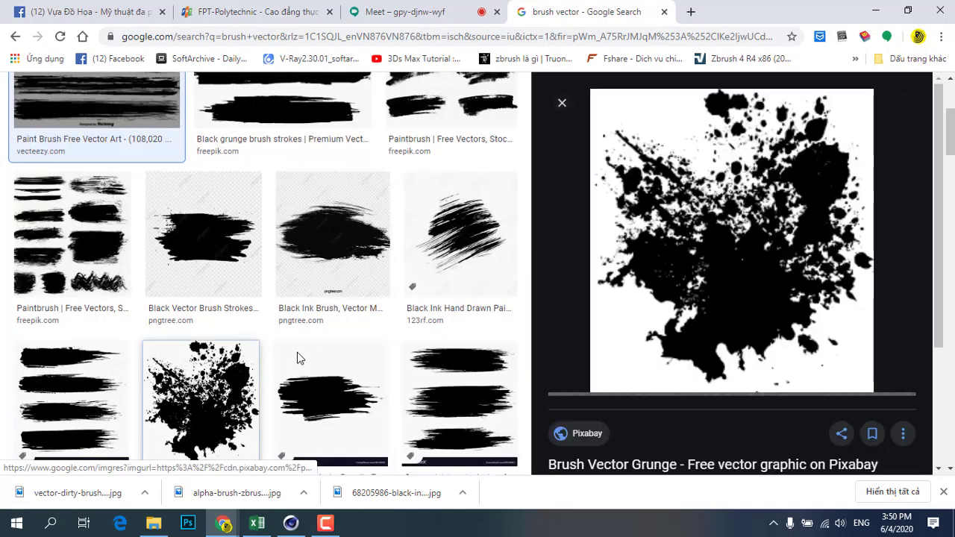
{"action": "scroll", "coordinate": [298, 352], "scroll_direction": "down", "scroll_amount": 1}
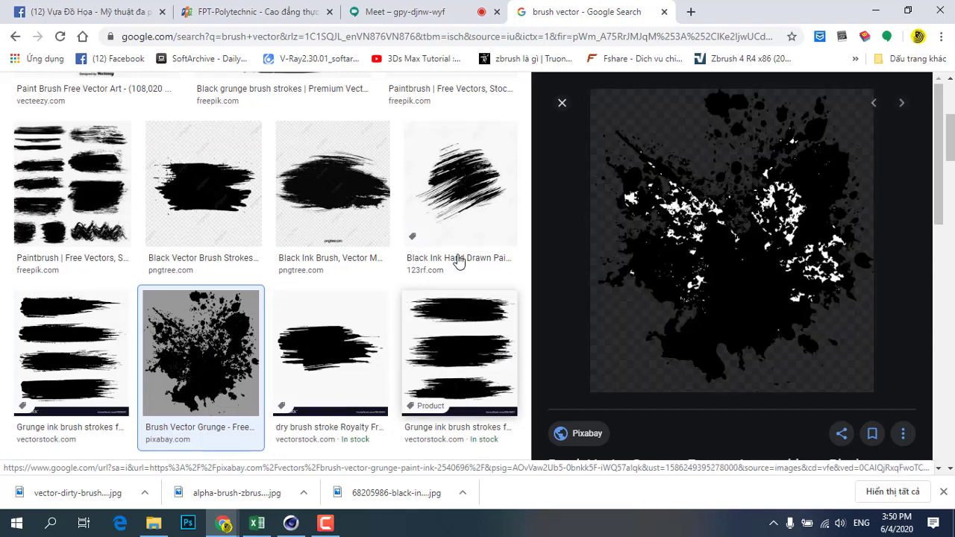
{"action": "left_click", "coordinate": [436, 192]}
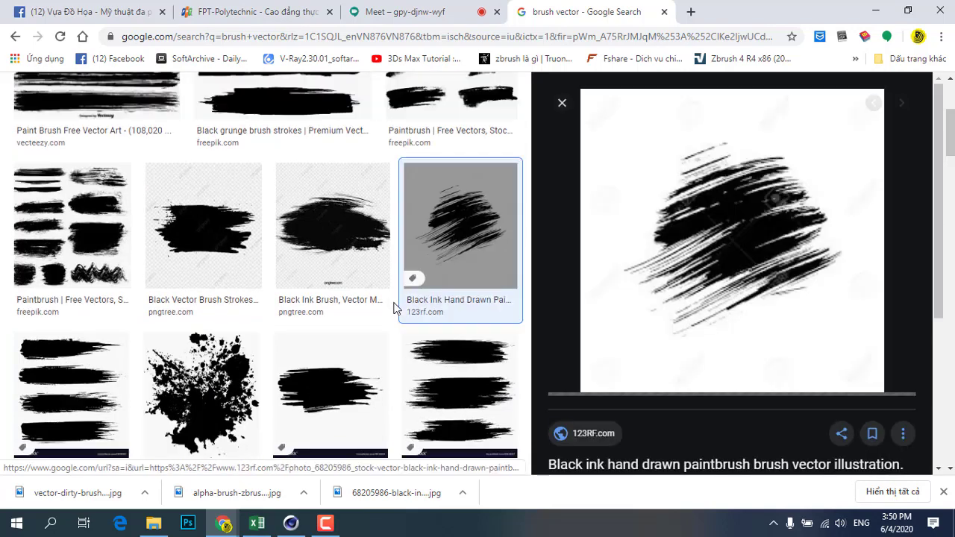
{"action": "scroll", "coordinate": [358, 299], "scroll_direction": "down", "scroll_amount": 3}
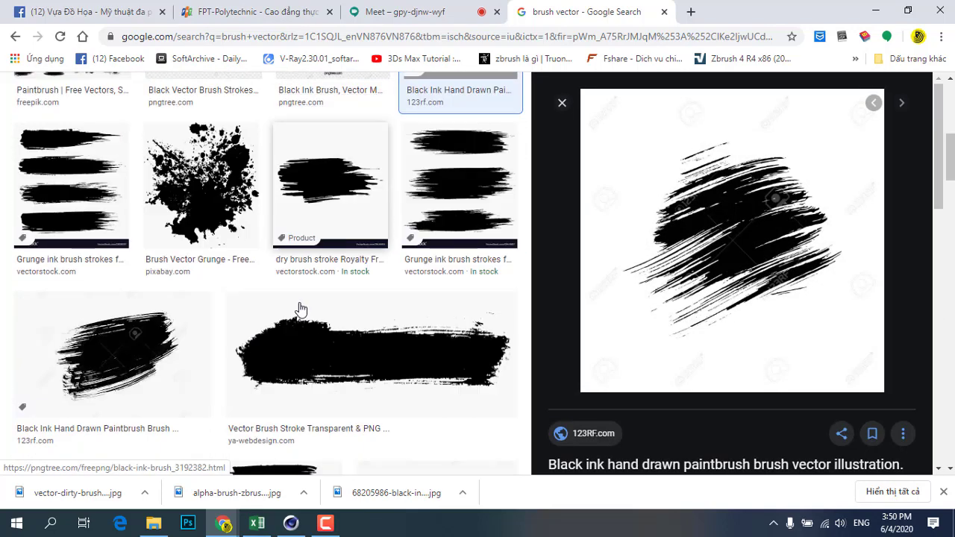
{"action": "left_click", "coordinate": [334, 195]}
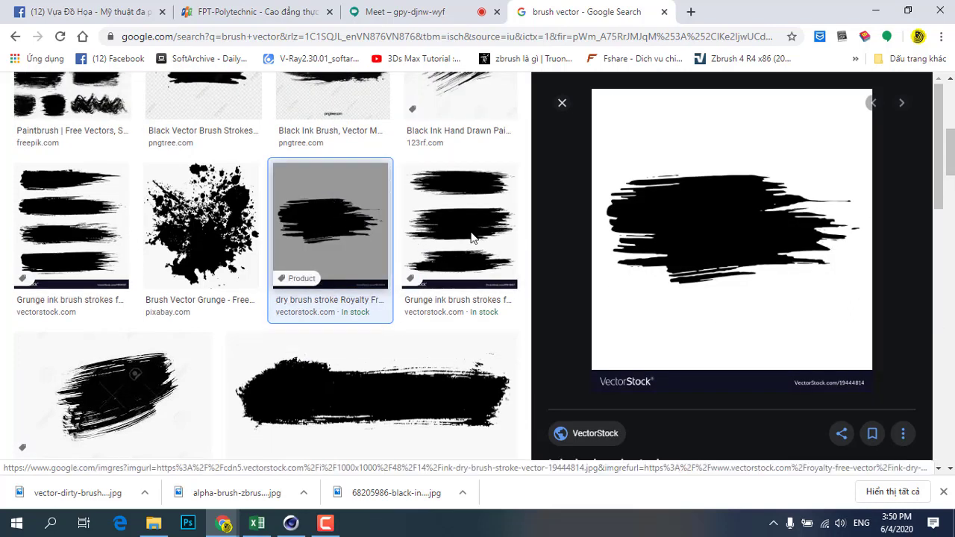
{"action": "right_click", "coordinate": [721, 231]}
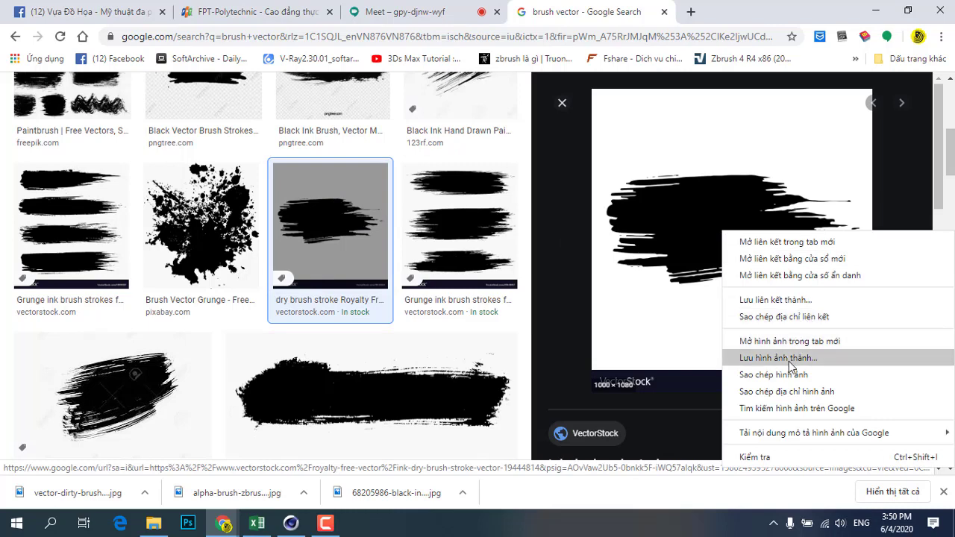
{"action": "left_click", "coordinate": [779, 358]}
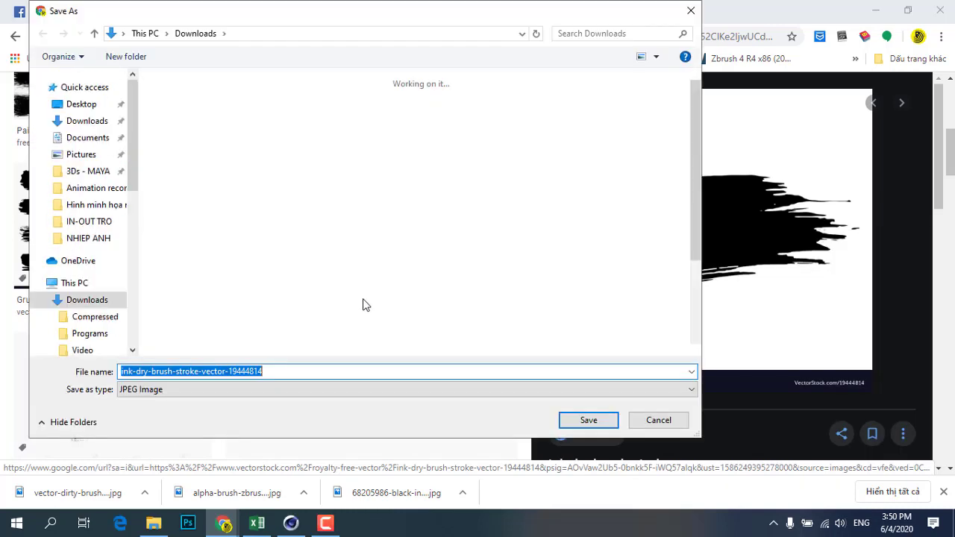
{"action": "left_click", "coordinate": [589, 420]}
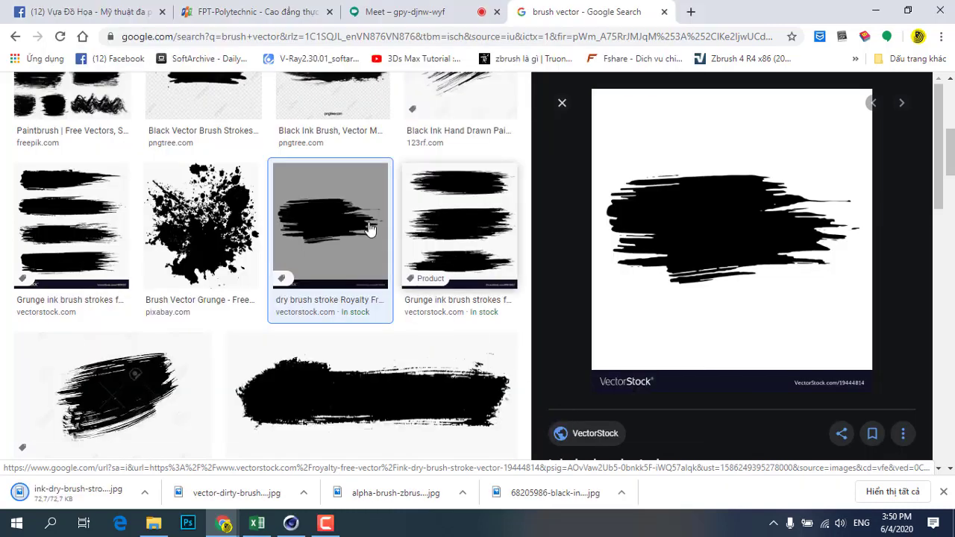
Step: Close the brush vector search results tab
{"action": "scroll", "coordinate": [370, 229], "scroll_direction": "up", "scroll_amount": 3}
{"action": "scroll", "coordinate": [370, 229], "scroll_direction": "up", "scroll_amount": 3}
{"action": "scroll", "coordinate": [369, 229], "scroll_direction": "down", "scroll_amount": 1}
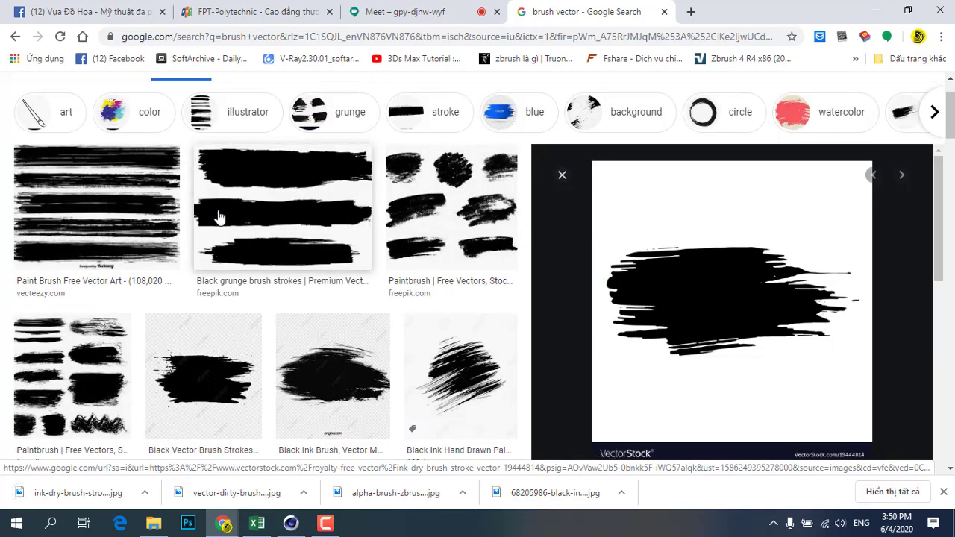
{"action": "left_click", "coordinate": [664, 12]}
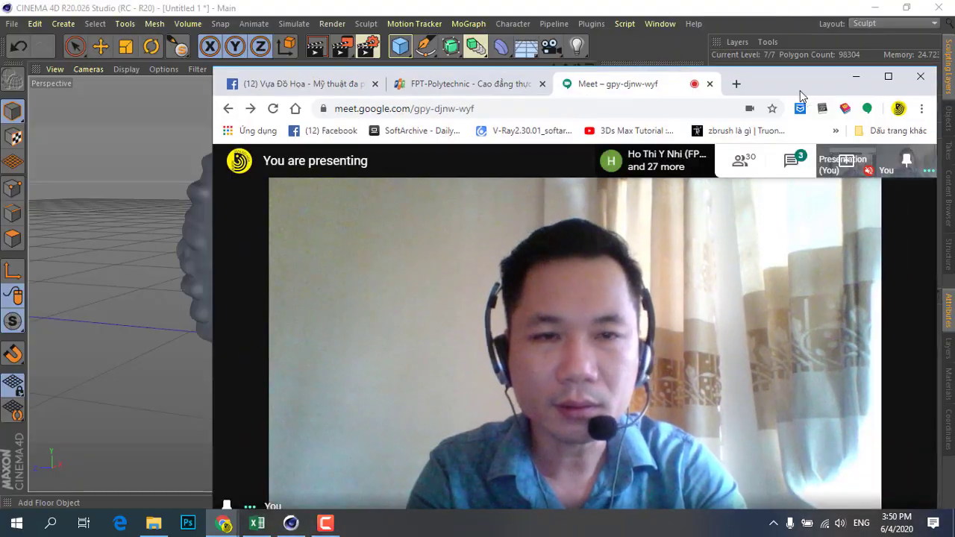
Step: Minimize Chrome and bring the Pull brush's Stamp page with Use Stamp on into view
{"action": "left_click", "coordinate": [857, 76]}
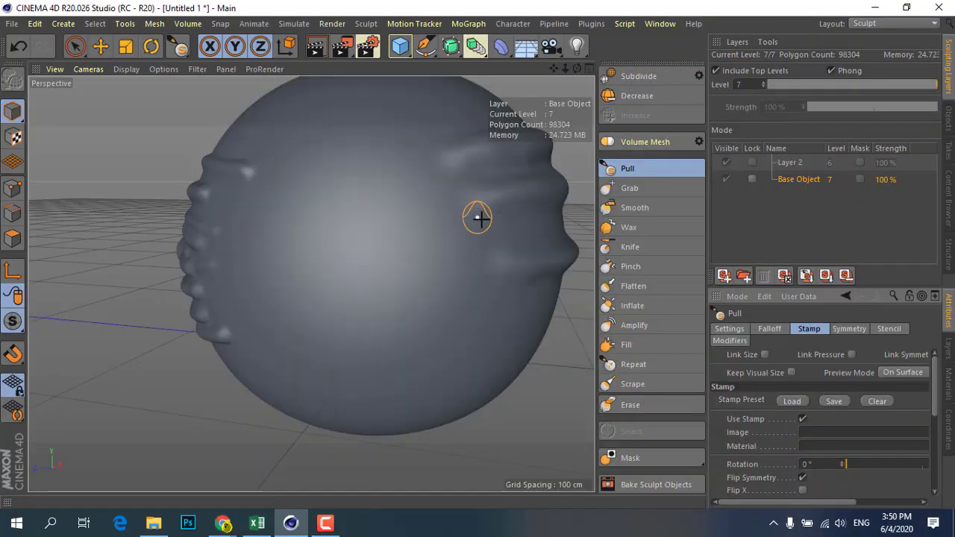
{"action": "scroll", "coordinate": [290, 273], "scroll_direction": "down", "scroll_amount": 2}
{"action": "scroll", "coordinate": [291, 276], "scroll_direction": "up", "scroll_amount": 2}
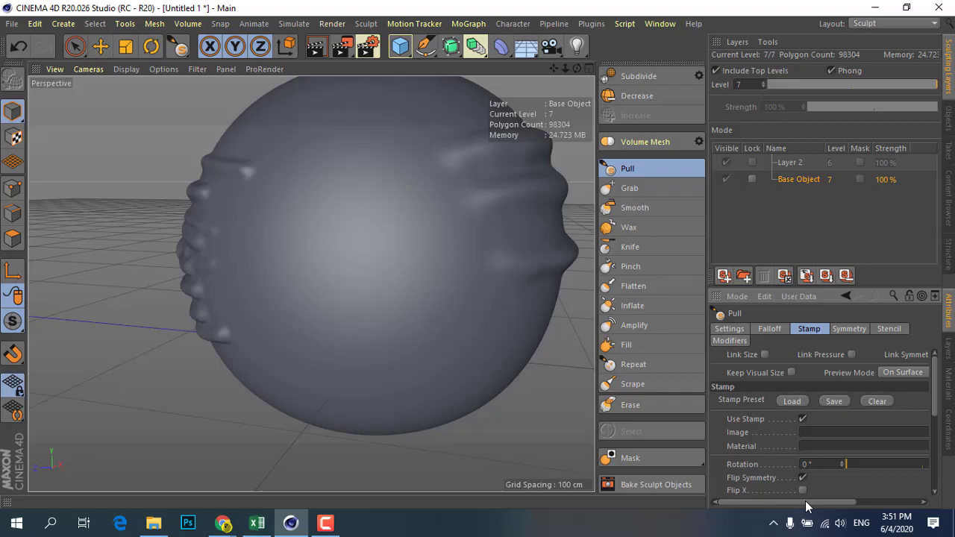
{"action": "left_click_drag", "start_coordinate": [805, 502], "coordinate": [850, 501]}
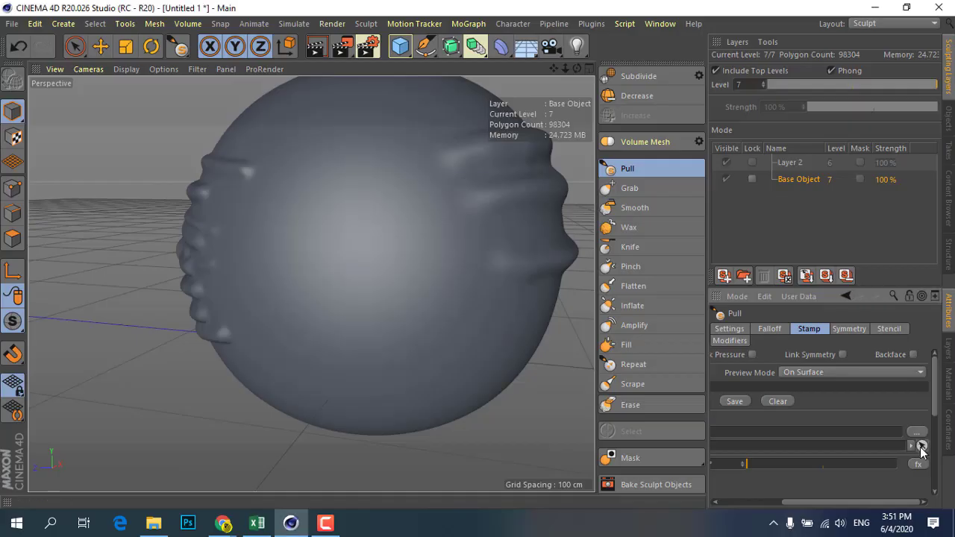
Step: Load vector-dirty-brush-strokes from Downloads as the stamp Image and scroll to its preview
{"action": "left_click", "coordinate": [917, 433]}
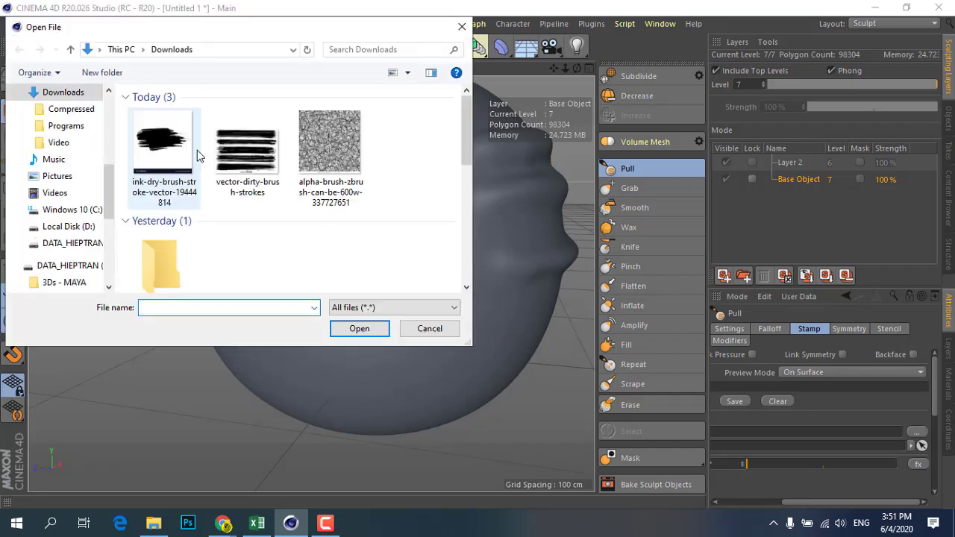
{"action": "left_click", "coordinate": [171, 163]}
{"action": "left_click", "coordinate": [277, 164]}
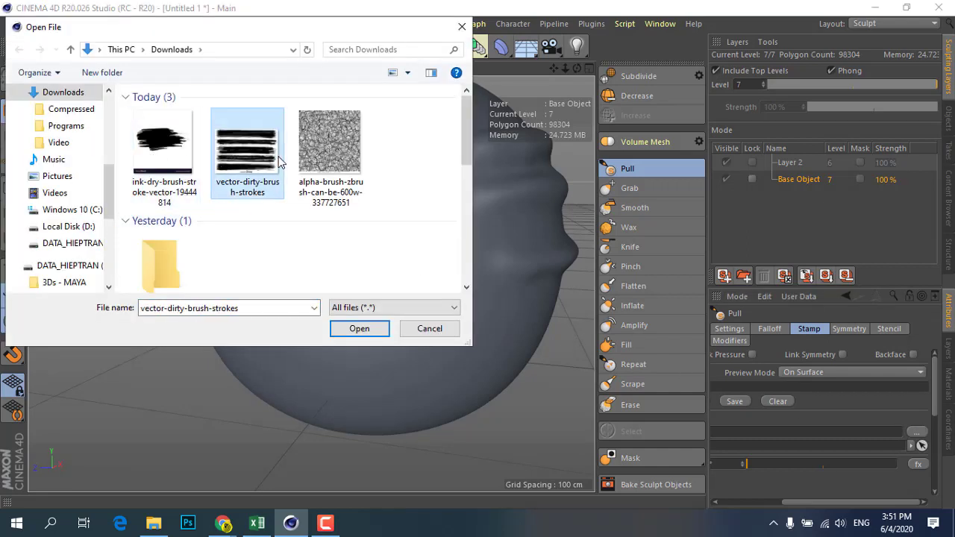
{"action": "left_click", "coordinate": [161, 138]}
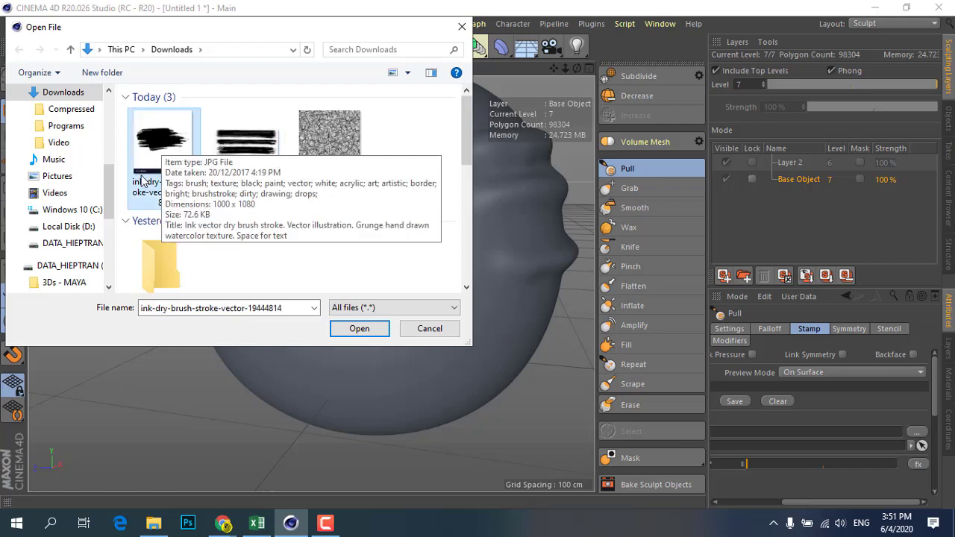
{"action": "mouse_move", "coordinate": [163, 157]}
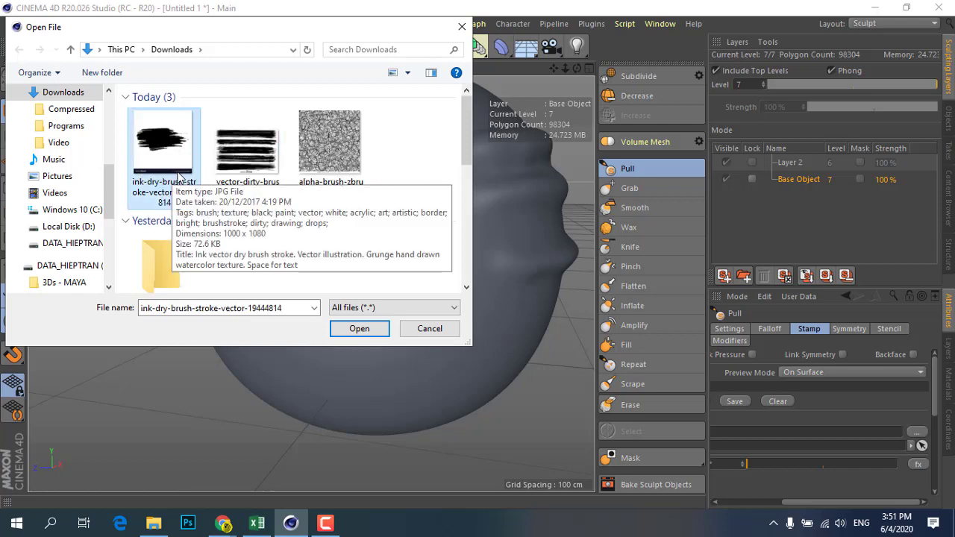
{"action": "left_click", "coordinate": [240, 164]}
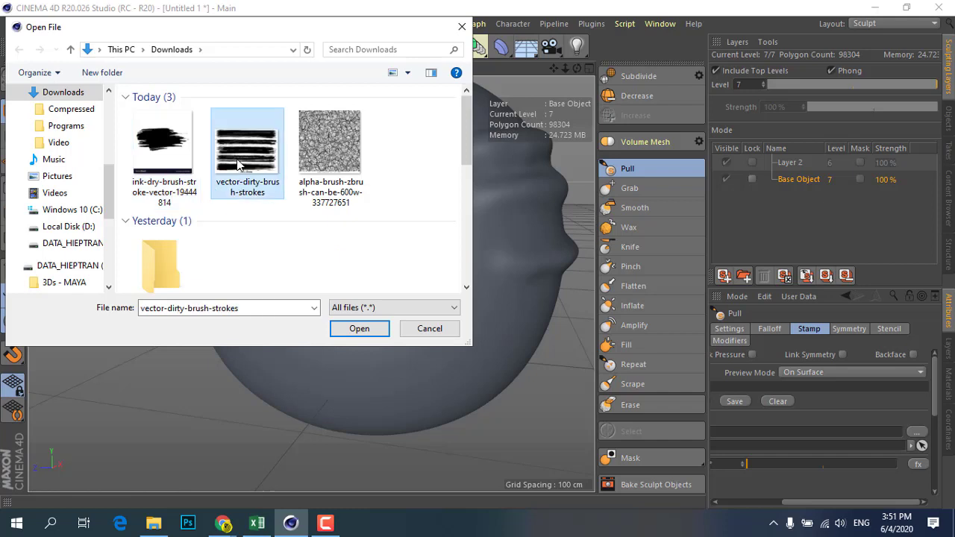
{"action": "left_click", "coordinate": [352, 325]}
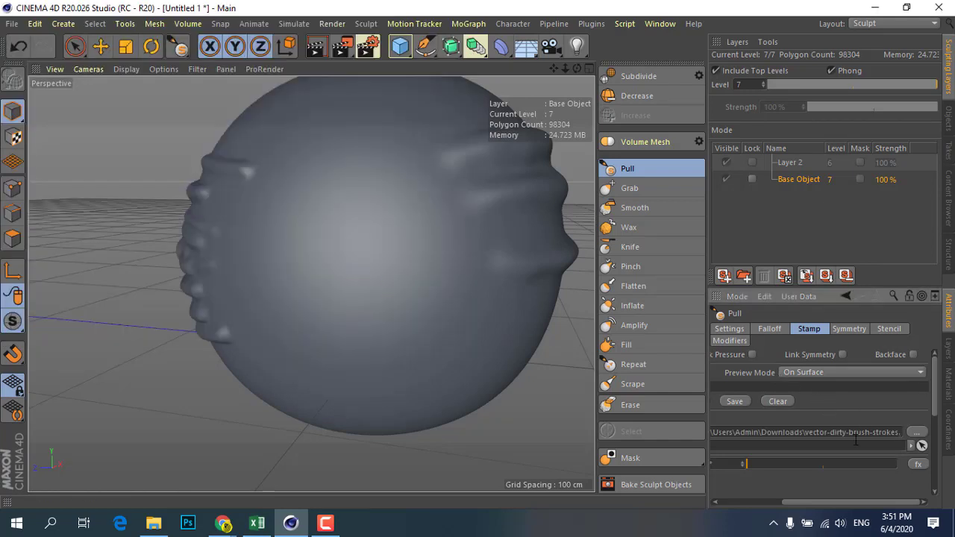
{"action": "left_click_drag", "start_coordinate": [820, 500], "coordinate": [736, 503]}
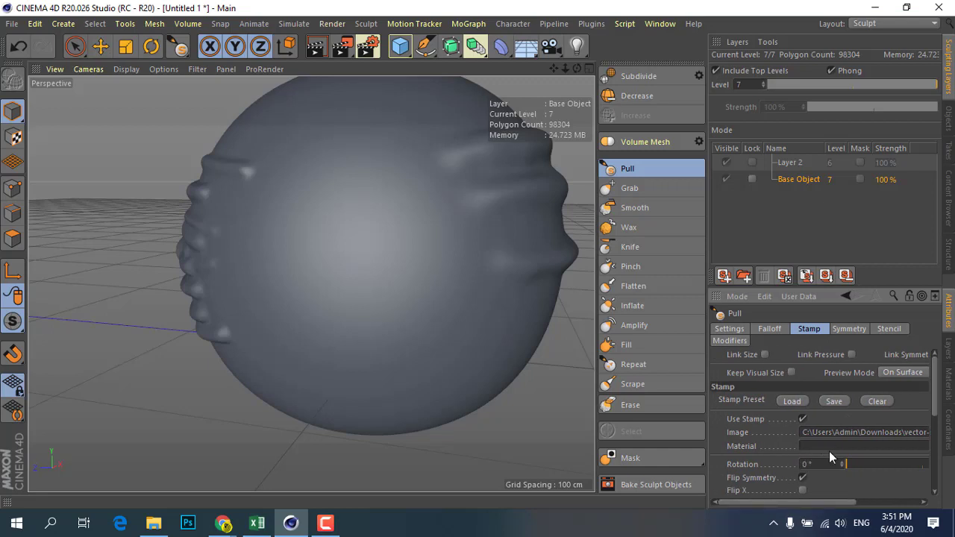
{"action": "mouse_move", "coordinate": [788, 499]}
{"action": "left_mouse_down"}
{"action": "mouse_move", "coordinate": [859, 503]}
{"action": "mouse_move", "coordinate": [710, 495]}
{"action": "left_mouse_up"}
{"action": "left_click_drag", "start_coordinate": [934, 390], "coordinate": [931, 474]}
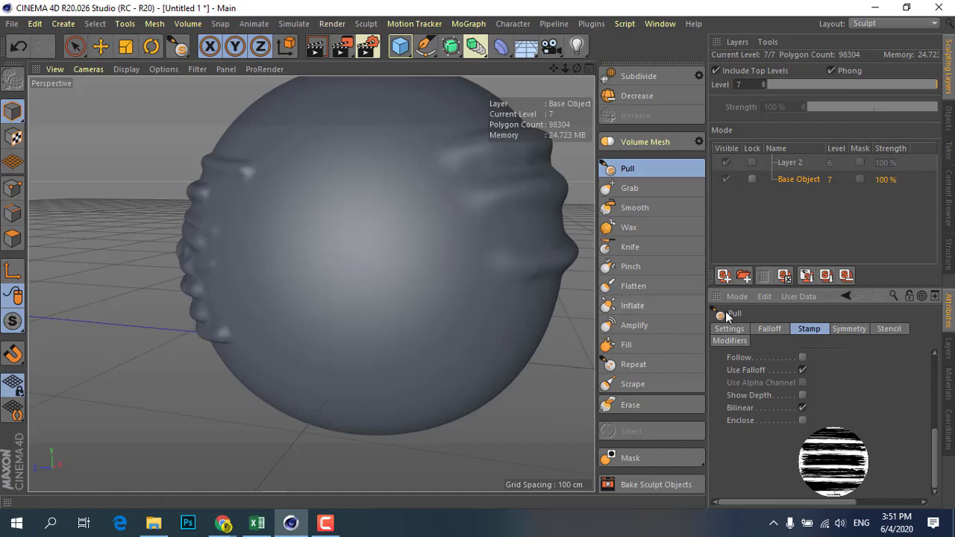
Step: Pull two stamped ridges across the sphere's centre and raise the brush size to 29
{"action": "mouse_move", "coordinate": [330, 228]}
{"action": "left_mouse_down"}
{"action": "mouse_move", "coordinate": [437, 213]}
{"action": "mouse_move", "coordinate": [281, 254]}
{"action": "left_mouse_up"}
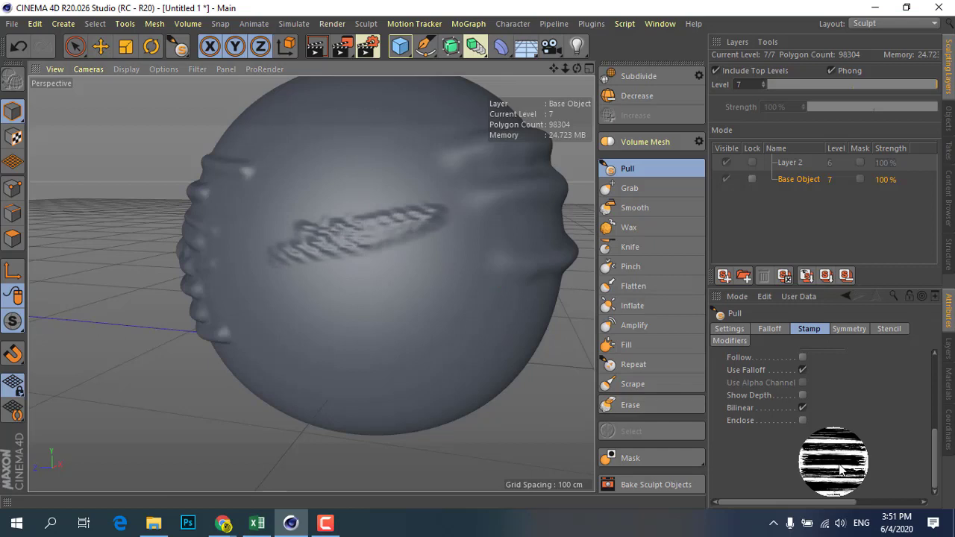
{"action": "mouse_move", "coordinate": [458, 228]}
{"action": "left_mouse_down"}
{"action": "mouse_move", "coordinate": [385, 273]}
{"action": "mouse_move", "coordinate": [235, 302]}
{"action": "left_mouse_up"}
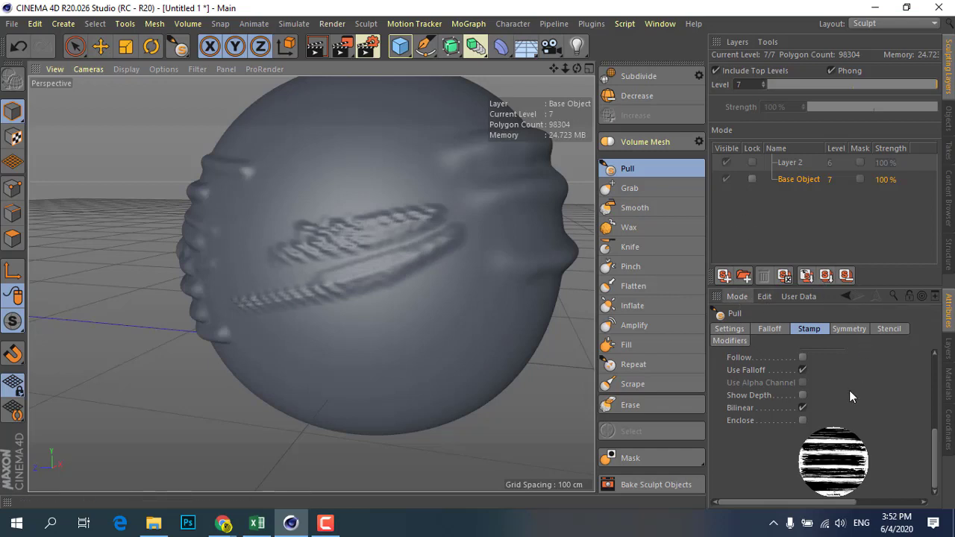
{"action": "left_click_drag", "start_coordinate": [936, 442], "coordinate": [937, 359]}
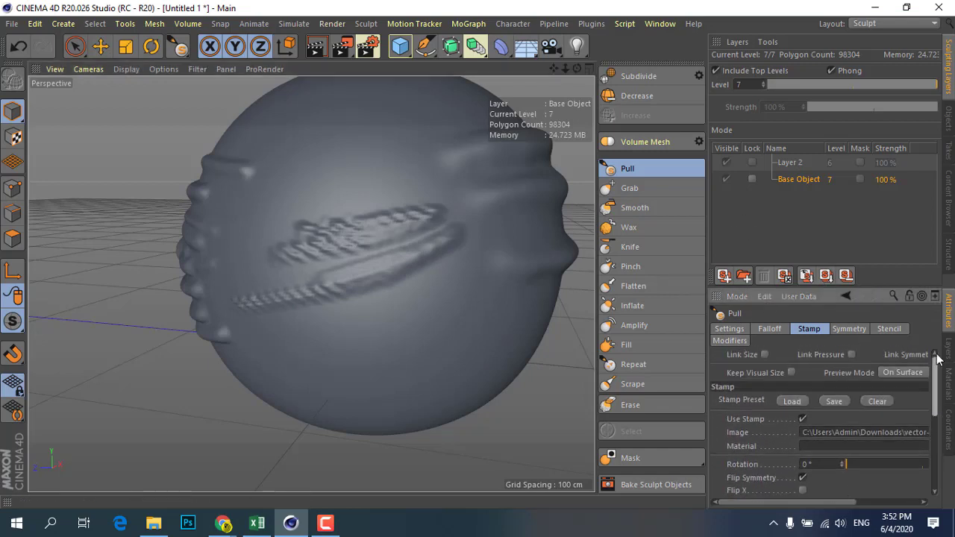
{"action": "left_click", "coordinate": [730, 329]}
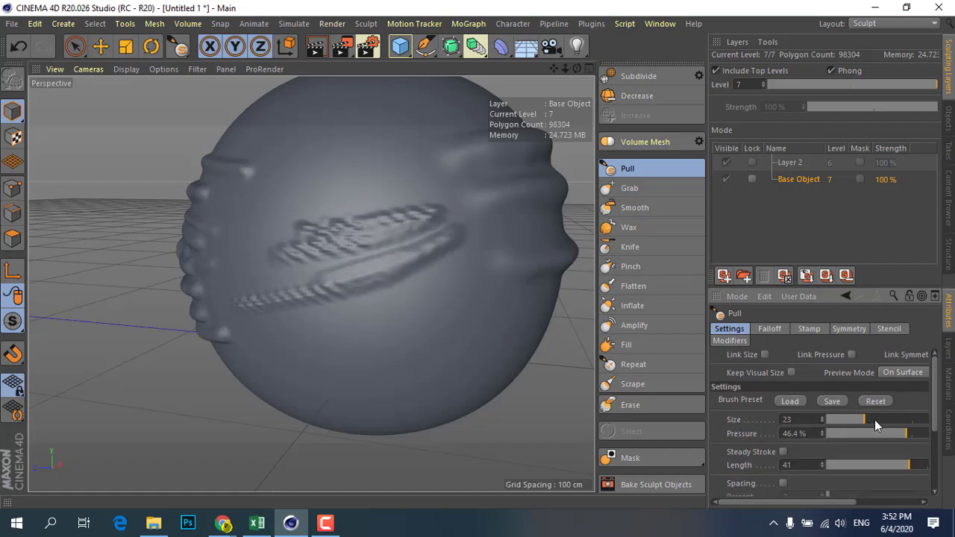
Step: Add Pull ridges across the lower and upper parts of the sphere
{"action": "left_click_drag", "start_coordinate": [300, 341], "coordinate": [453, 316]}
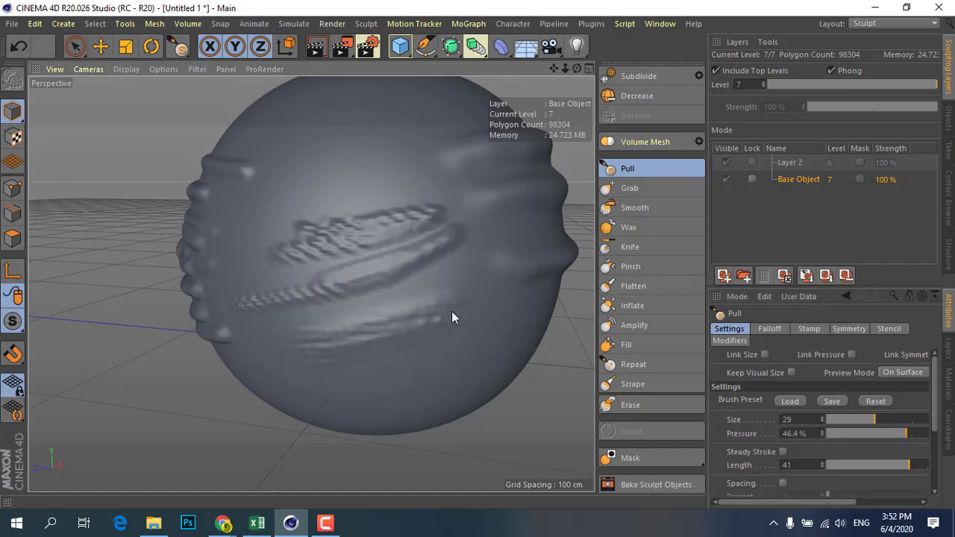
{"action": "left_click_drag", "start_coordinate": [269, 220], "coordinate": [452, 180]}
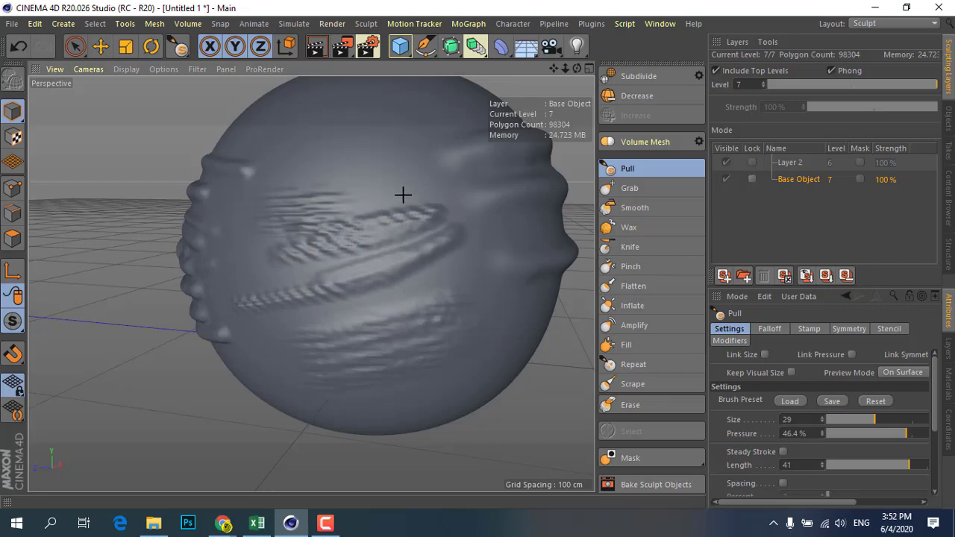
{"action": "left_click_drag", "start_coordinate": [345, 162], "coordinate": [435, 168]}
{"action": "scroll", "coordinate": [388, 205], "scroll_direction": "up", "scroll_amount": 3}
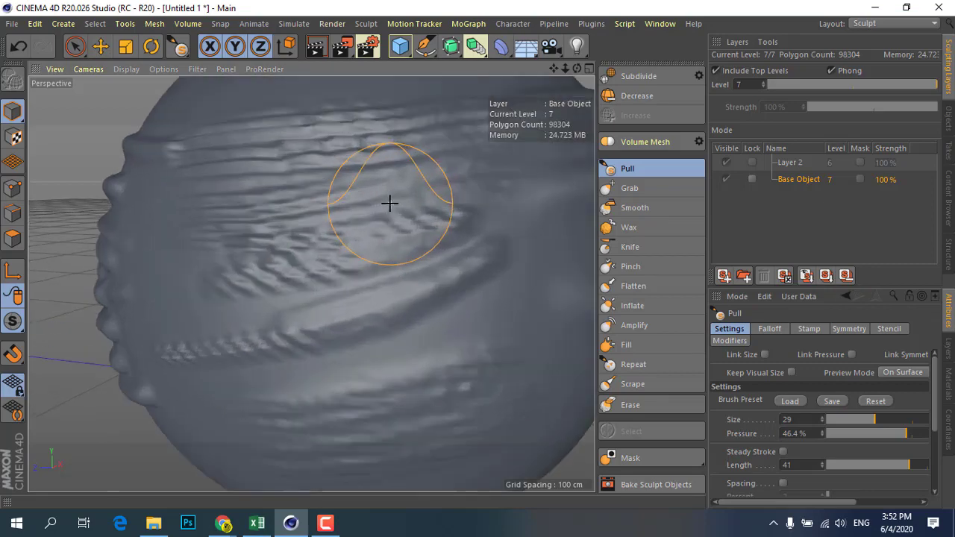
{"action": "scroll", "coordinate": [385, 260], "scroll_direction": "down", "scroll_amount": 3}
{"action": "mouse_move", "coordinate": [277, 273]}
{"action": "left_mouse_down", "text": "alt"}
{"action": "mouse_move", "coordinate": [345, 309]}
{"action": "mouse_move", "coordinate": [301, 223]}
{"action": "left_mouse_up", "text": "alt"}
{"action": "scroll", "coordinate": [302, 223], "scroll_direction": "up", "scroll_amount": 3}
{"action": "scroll", "coordinate": [285, 211], "scroll_direction": "up", "scroll_amount": 1}
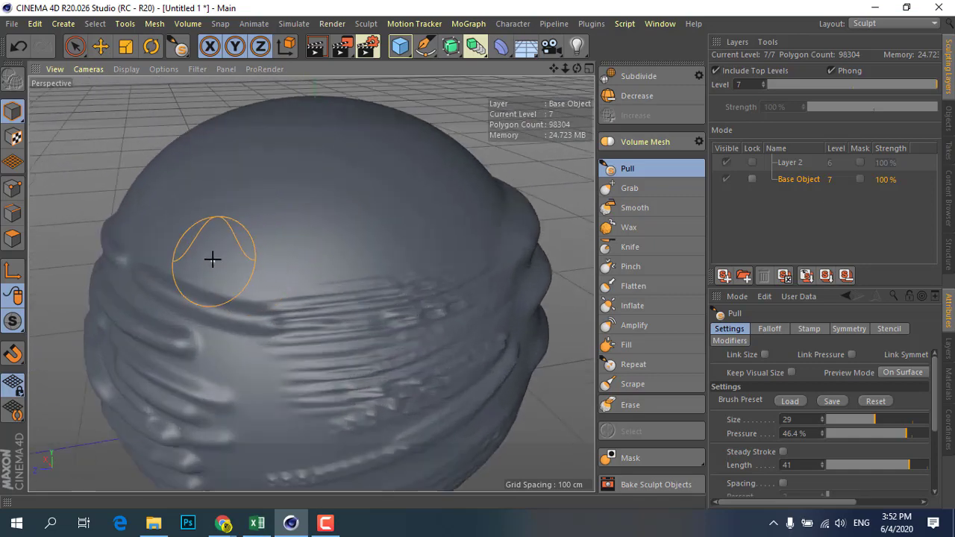
Step: Add a ridge on the sphere's upper side and roughen the top from a side view
{"action": "mouse_move", "coordinate": [214, 256]}
{"action": "left_mouse_down"}
{"action": "mouse_move", "coordinate": [436, 250]}
{"action": "mouse_move", "coordinate": [207, 256]}
{"action": "left_mouse_up"}
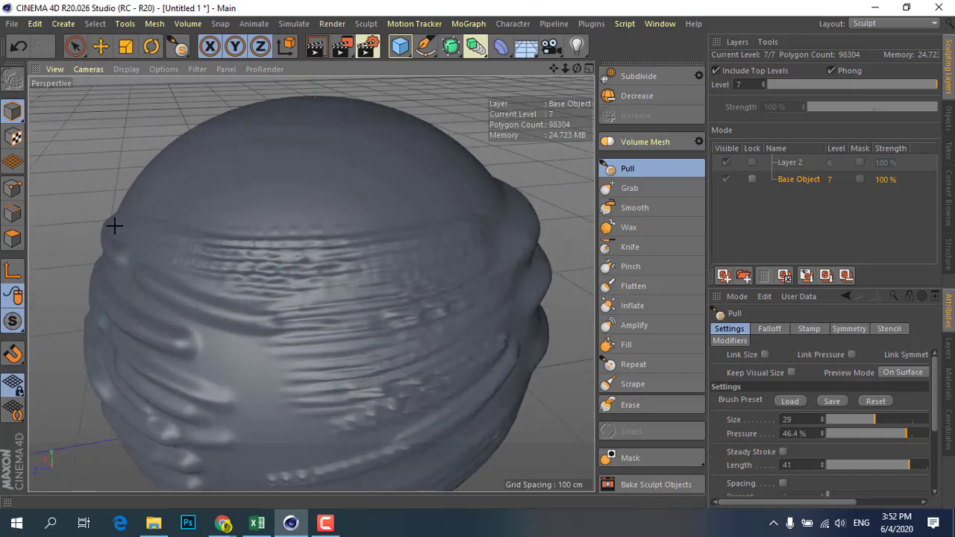
{"action": "left_click_drag", "start_coordinate": [153, 237], "coordinate": [299, 268], "text": "alt"}
{"action": "scroll", "coordinate": [328, 254], "scroll_direction": "down", "scroll_amount": 3}
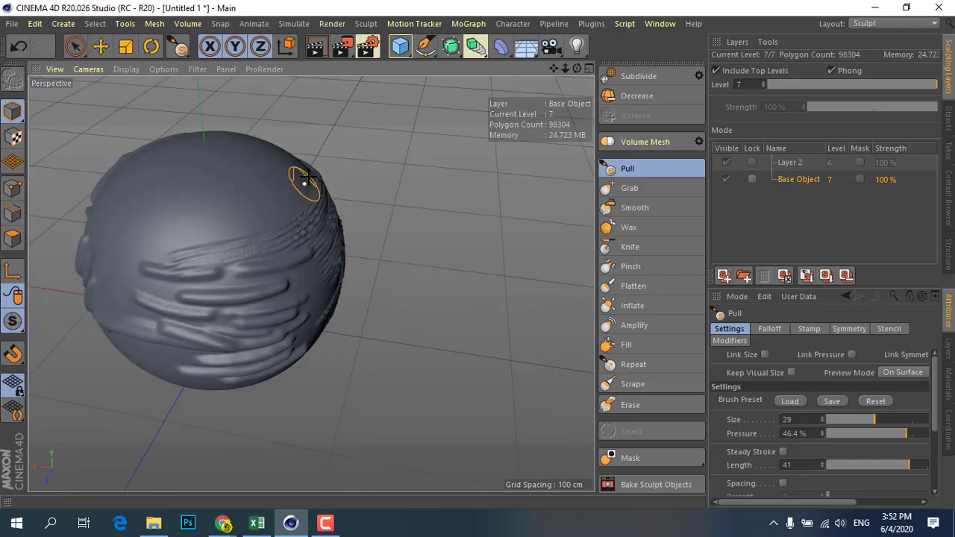
{"action": "mouse_move", "coordinate": [120, 200]}
{"action": "left_mouse_down"}
{"action": "mouse_move", "coordinate": [194, 196]}
{"action": "mouse_move", "coordinate": [146, 171]}
{"action": "mouse_move", "coordinate": [125, 199]}
{"action": "left_mouse_up"}
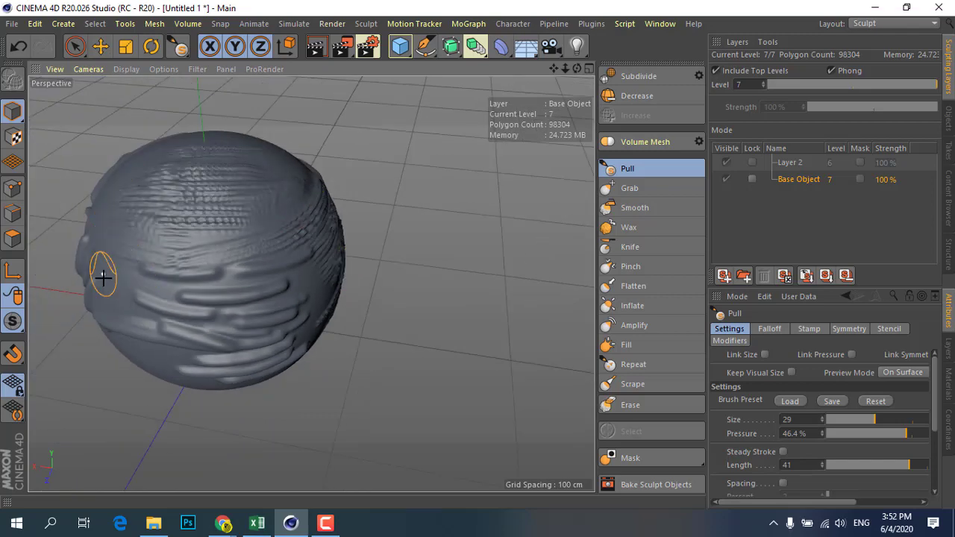
{"action": "scroll", "coordinate": [146, 278], "scroll_direction": "up", "scroll_amount": 1}
{"action": "scroll", "coordinate": [145, 278], "scroll_direction": "up", "scroll_amount": 2}
{"action": "scroll", "coordinate": [347, 268], "scroll_direction": "down", "scroll_amount": 2}
{"action": "scroll", "coordinate": [354, 271], "scroll_direction": "down", "scroll_amount": 1}
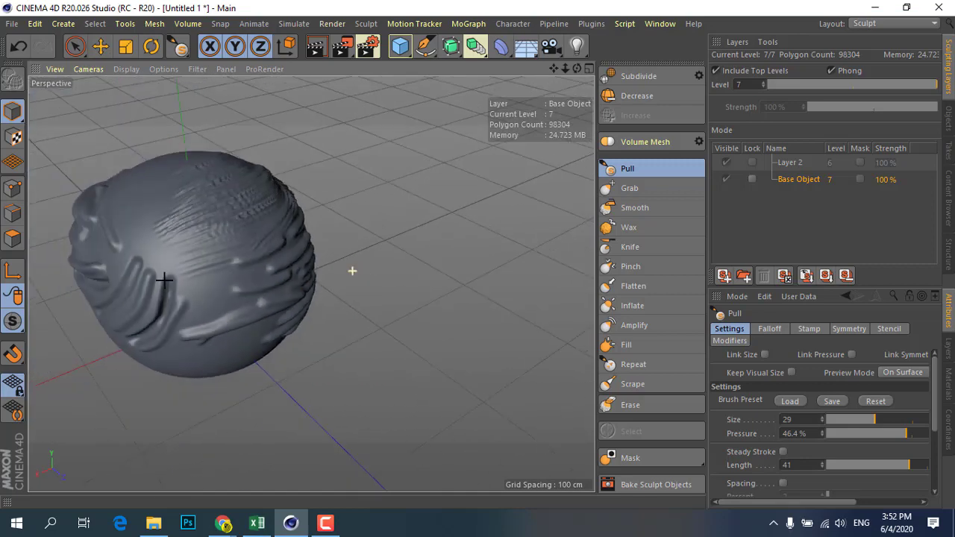
Step: Paint rough vertical streaks across the lower-middle sphere and orbit to review them
{"action": "left_click_drag", "start_coordinate": [353, 270], "coordinate": [134, 234], "text": "alt"}
{"action": "scroll", "coordinate": [133, 234], "scroll_direction": "up", "scroll_amount": 3}
{"action": "mouse_move", "coordinate": [335, 269]}
{"action": "left_mouse_down"}
{"action": "mouse_move", "coordinate": [216, 326]}
{"action": "mouse_move", "coordinate": [324, 321]}
{"action": "mouse_move", "coordinate": [163, 393]}
{"action": "left_mouse_up"}
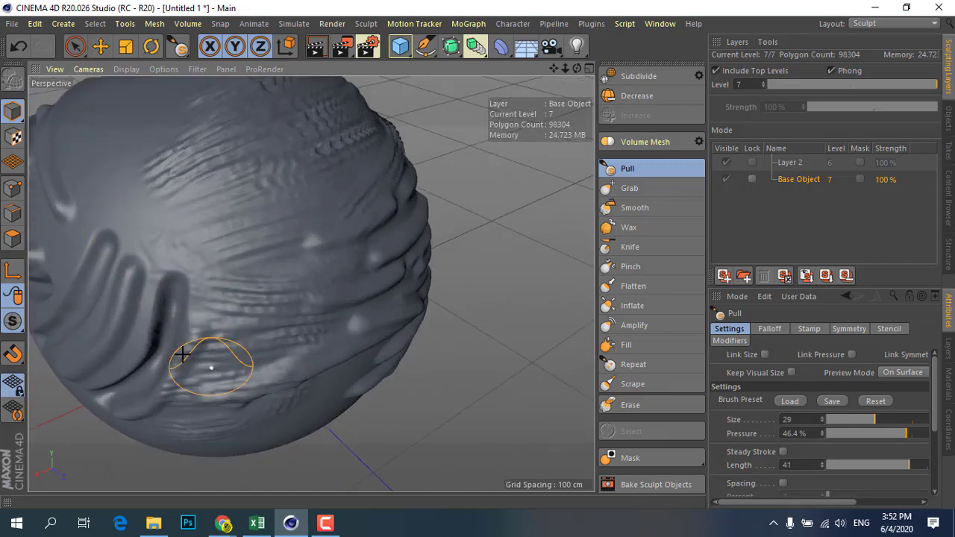
{"action": "left_click_drag", "start_coordinate": [213, 363], "coordinate": [210, 426], "text": "alt"}
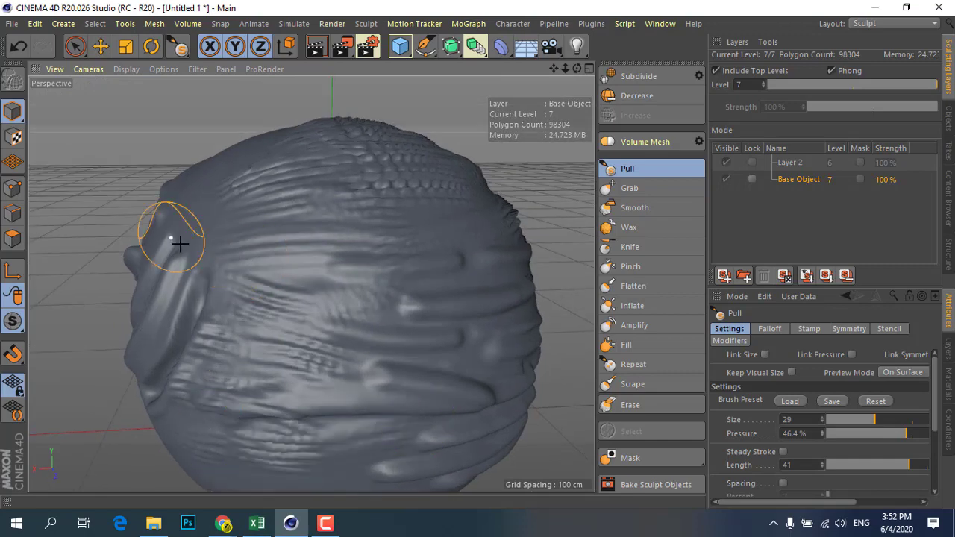
{"action": "mouse_move", "coordinate": [176, 240]}
{"action": "left_mouse_down", "text": "alt"}
{"action": "mouse_move", "coordinate": [251, 269]}
{"action": "mouse_move", "coordinate": [194, 226]}
{"action": "left_mouse_up", "text": "alt"}
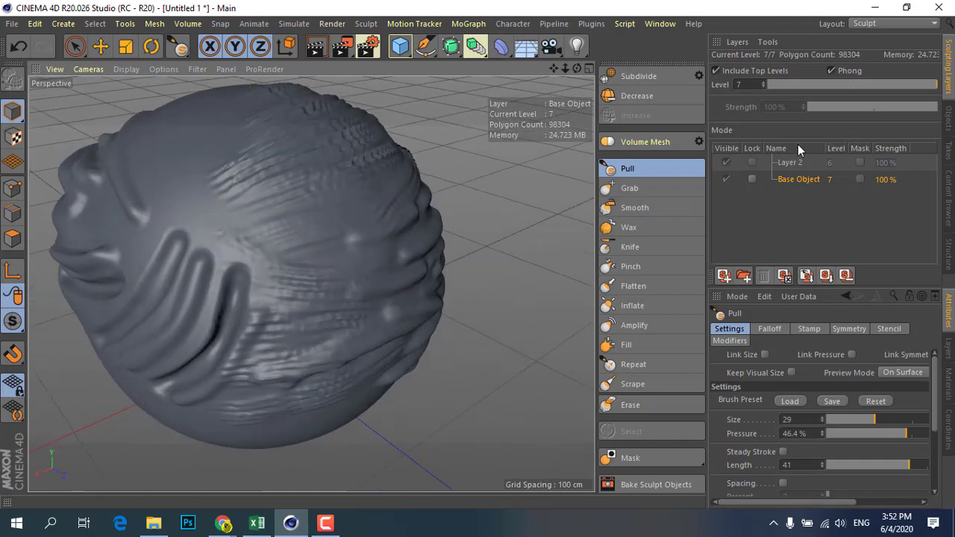
{"action": "left_click", "coordinate": [659, 27]}
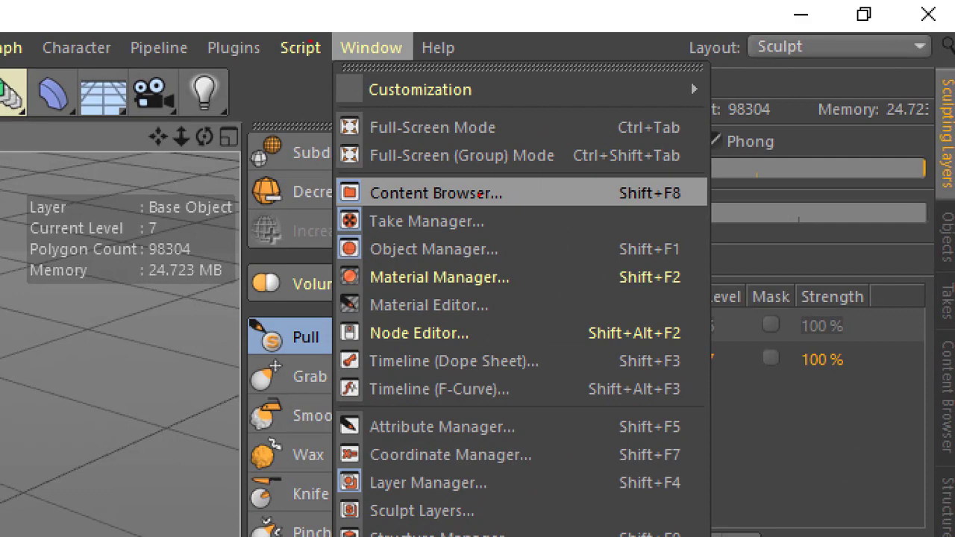
Step: Open the Content Browser from the Window menu
{"action": "mouse_move", "coordinate": [311, 43]}
{"action": "left_mouse_down"}
{"action": "mouse_move", "coordinate": [376, 19]}
{"action": "mouse_move", "coordinate": [206, 34]}
{"action": "left_mouse_up"}
{"action": "left_click_drag", "start_coordinate": [455, 212], "coordinate": [337, 176]}
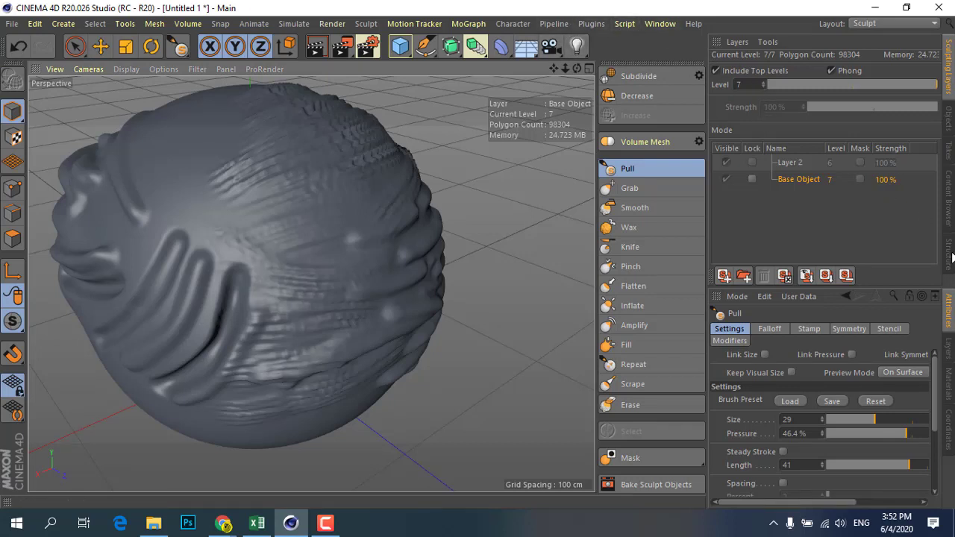
{"action": "left_click", "coordinate": [660, 25]}
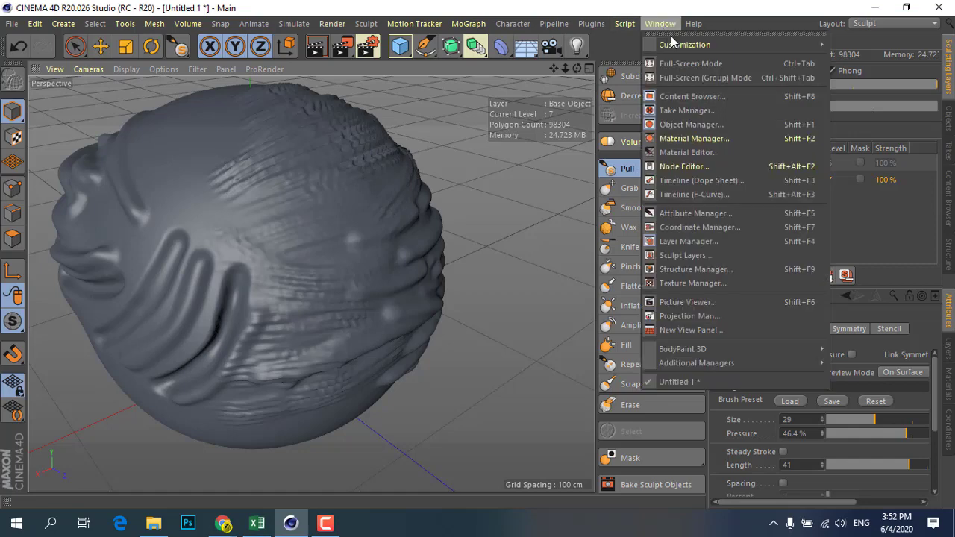
{"action": "left_click", "coordinate": [702, 100]}
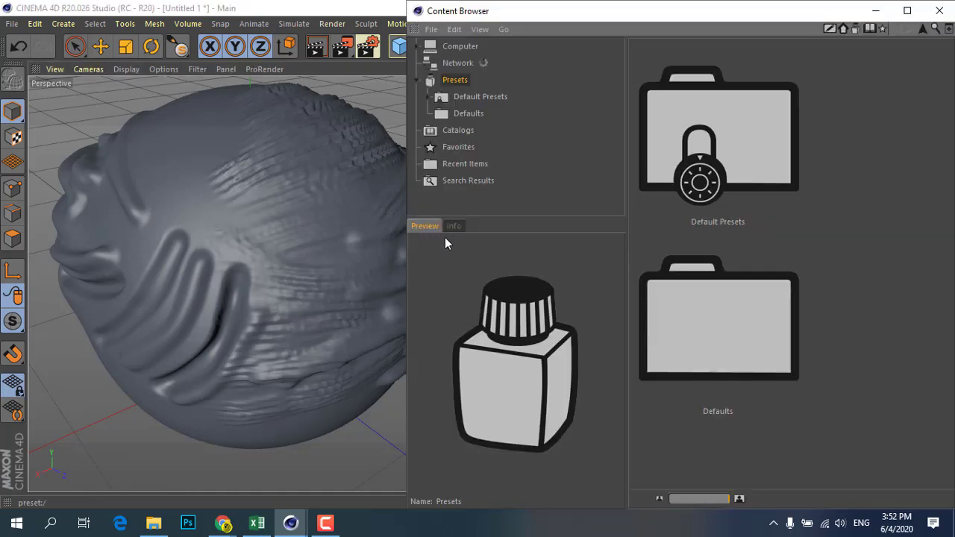
Step: Collapse and re-expand the Presets folder to list Default Presets and Defaults
{"action": "left_click", "coordinate": [428, 84]}
{"action": "left_click", "coordinate": [429, 85]}
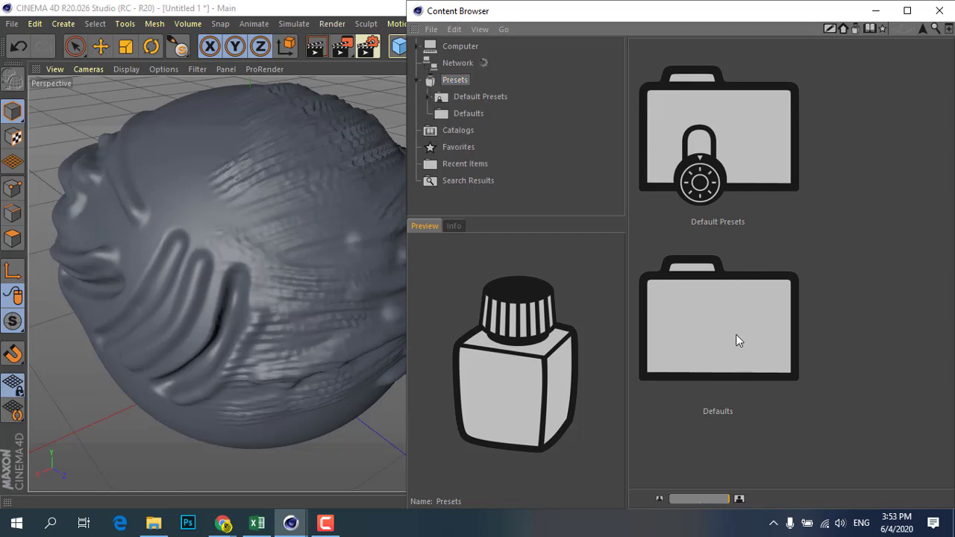
{"action": "left_click", "coordinate": [424, 82]}
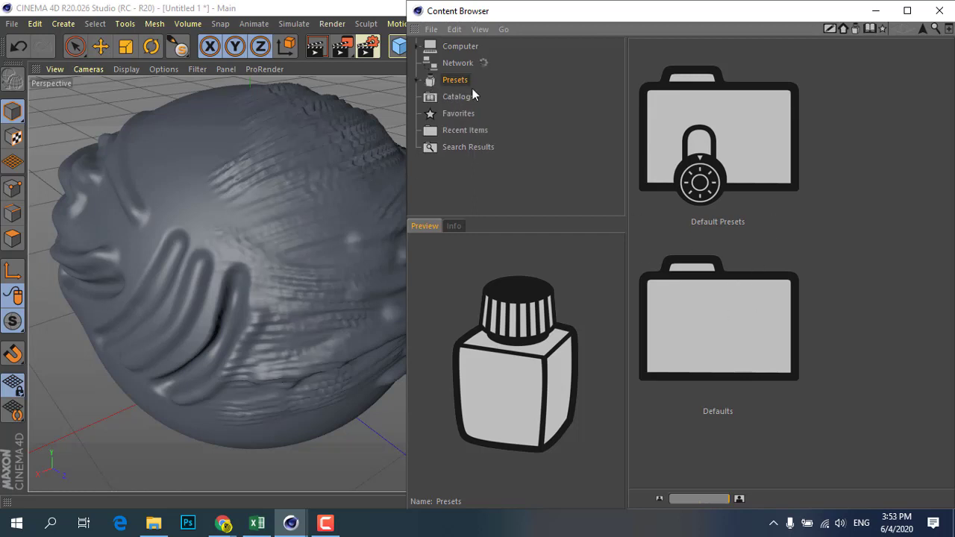
{"action": "left_click", "coordinate": [429, 79]}
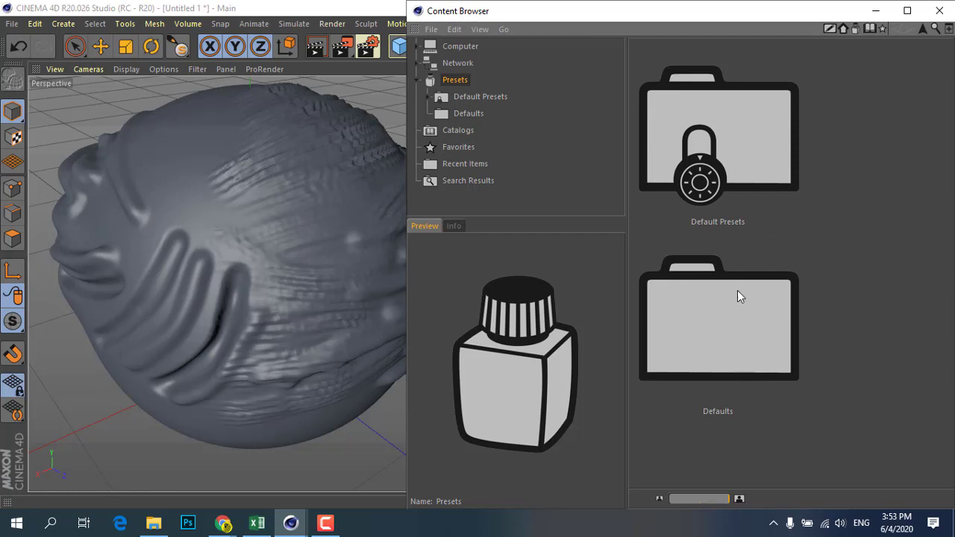
Step: Browse into BodyPaint Presets > Brushes > Basic Brushes and look through the Rectangle presets
{"action": "double_click", "coordinate": [732, 326]}
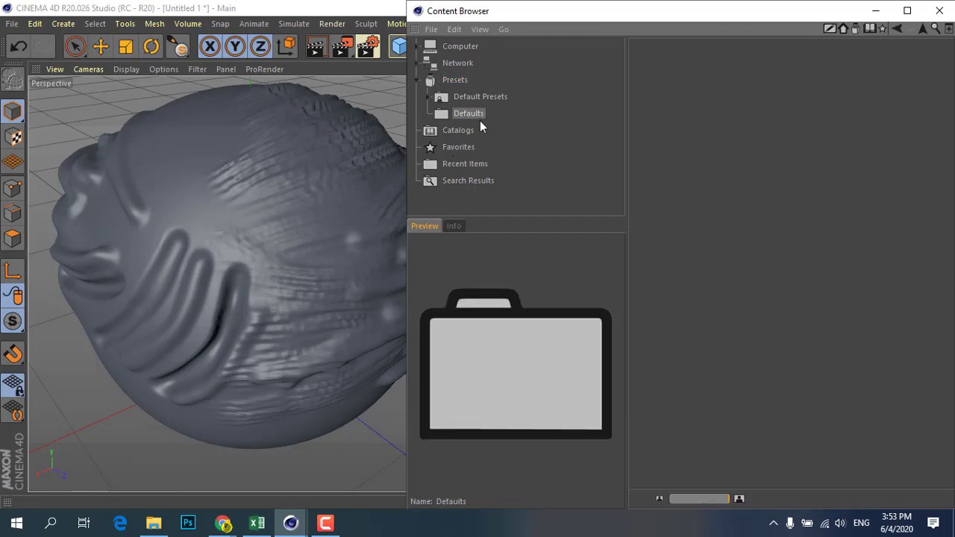
{"action": "left_click", "coordinate": [443, 98]}
{"action": "double_click", "coordinate": [745, 163]}
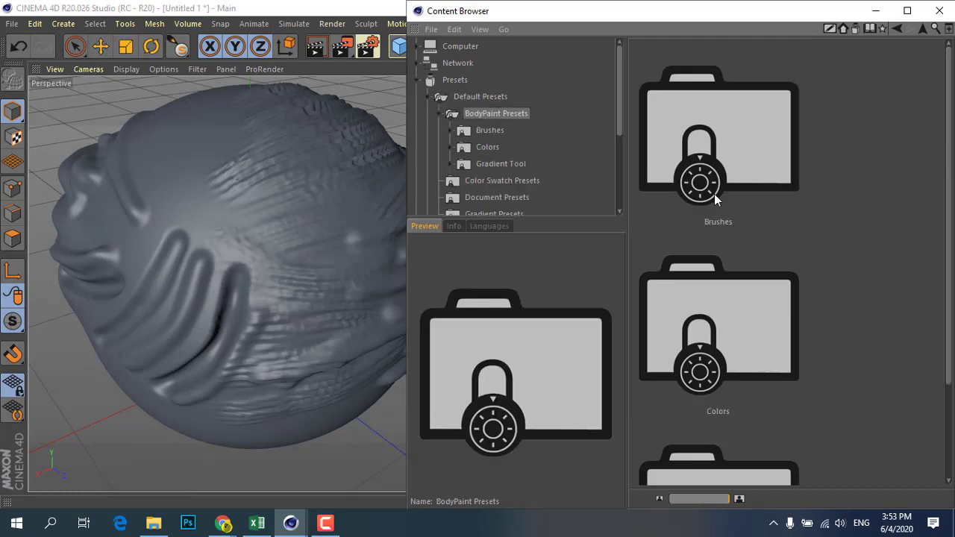
{"action": "double_click", "coordinate": [741, 189]}
{"action": "double_click", "coordinate": [723, 334]}
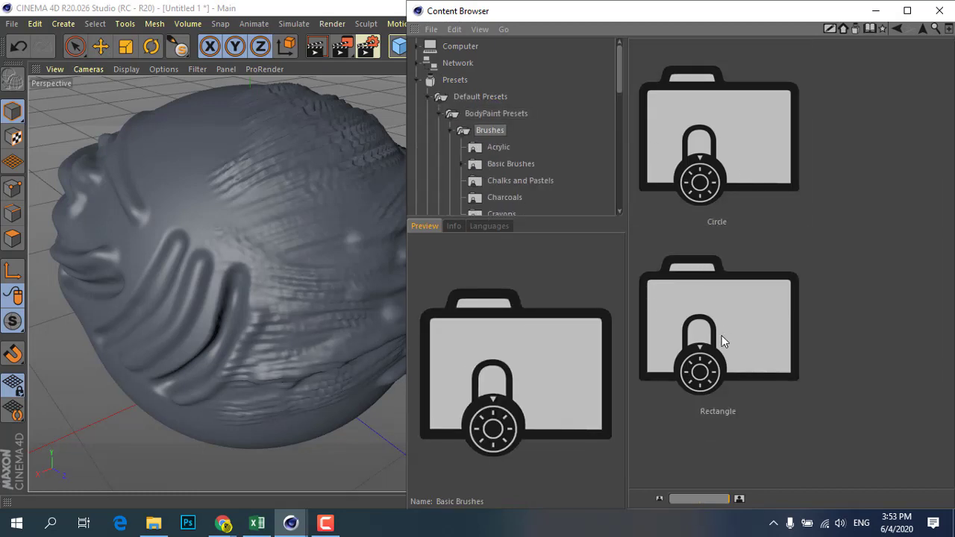
{"action": "double_click", "coordinate": [726, 322]}
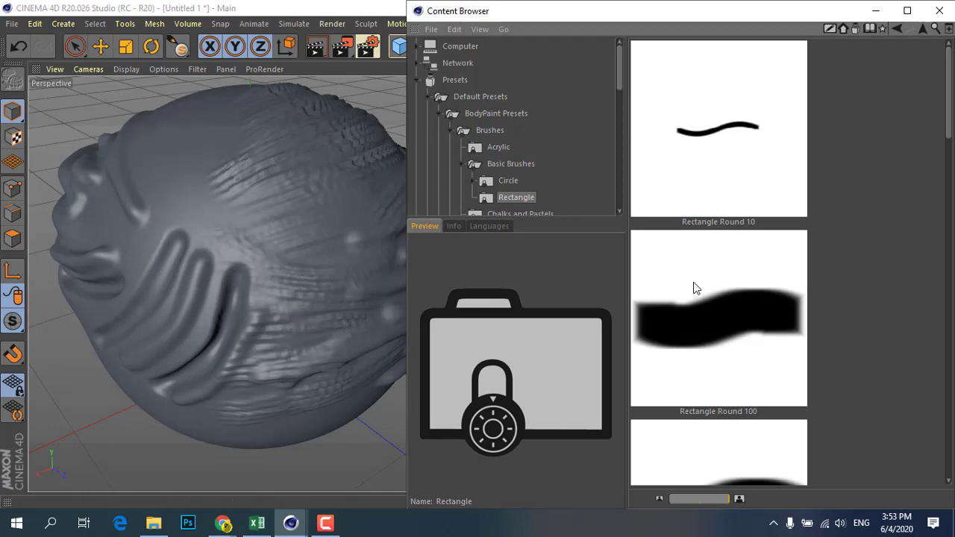
{"action": "scroll", "coordinate": [692, 289], "scroll_direction": "down", "scroll_amount": 2}
{"action": "scroll", "coordinate": [692, 296], "scroll_direction": "down", "scroll_amount": 4}
{"action": "scroll", "coordinate": [688, 306], "scroll_direction": "down", "scroll_amount": 2}
{"action": "scroll", "coordinate": [685, 317], "scroll_direction": "down", "scroll_amount": 3}
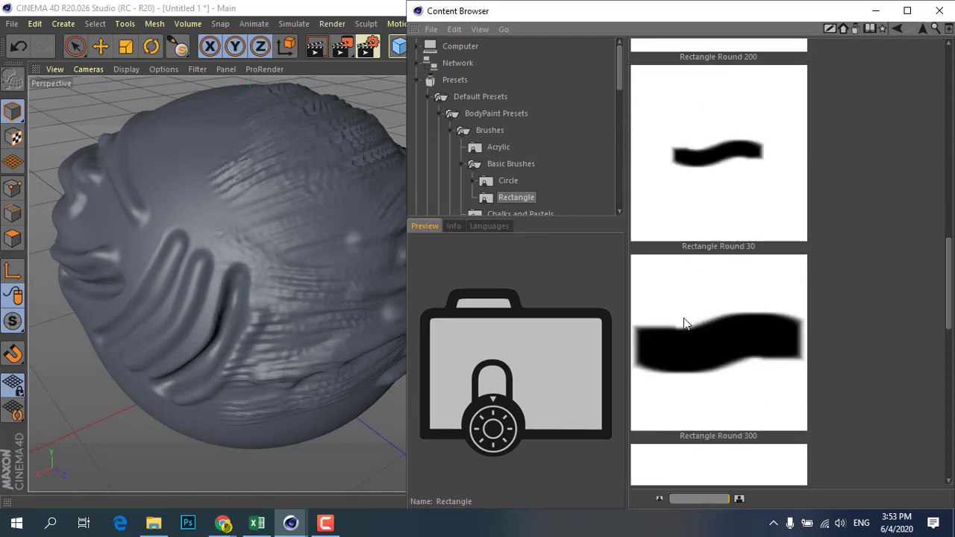
{"action": "scroll", "coordinate": [681, 325], "scroll_direction": "down", "scroll_amount": 3}
{"action": "scroll", "coordinate": [681, 328], "scroll_direction": "down", "scroll_amount": 4}
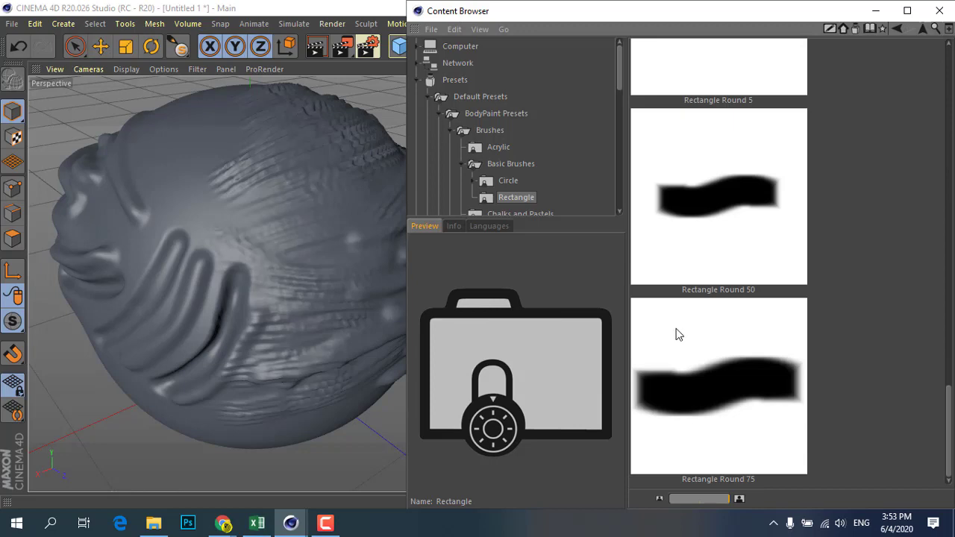
{"action": "scroll", "coordinate": [675, 324], "scroll_direction": "up", "scroll_amount": 7}
{"action": "scroll", "coordinate": [673, 316], "scroll_direction": "up", "scroll_amount": 1}
{"action": "scroll", "coordinate": [673, 313], "scroll_direction": "up", "scroll_amount": 1}
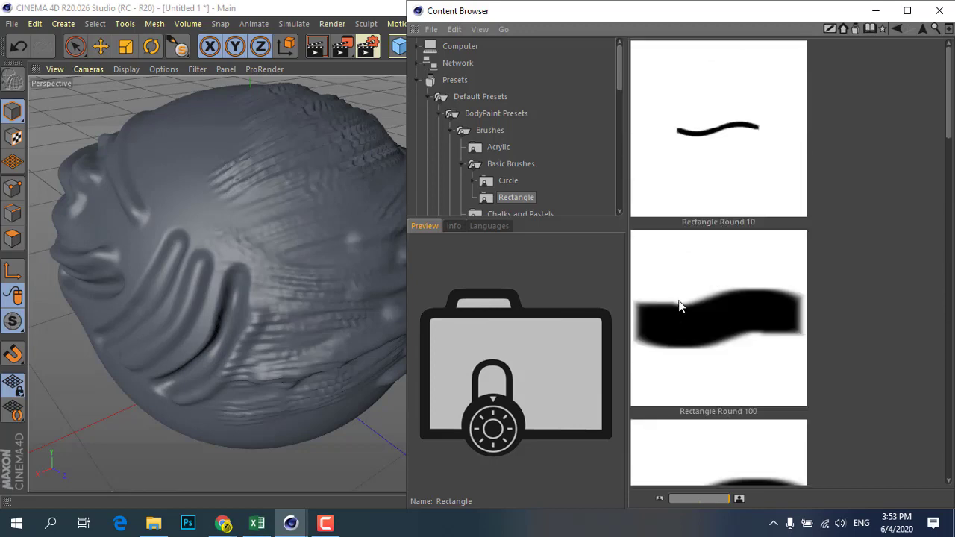
{"action": "scroll", "coordinate": [687, 303], "scroll_direction": "down", "scroll_amount": 3}
{"action": "scroll", "coordinate": [697, 298], "scroll_direction": "down", "scroll_amount": 3}
{"action": "scroll", "coordinate": [697, 298], "scroll_direction": "down", "scroll_amount": 3}
{"action": "scroll", "coordinate": [699, 306], "scroll_direction": "down", "scroll_amount": 4}
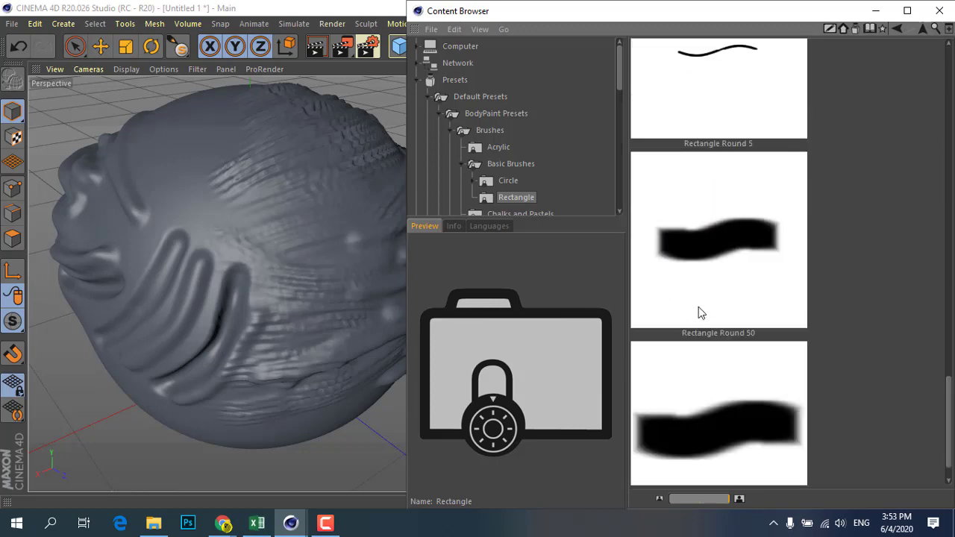
{"action": "scroll", "coordinate": [698, 313], "scroll_direction": "down", "scroll_amount": 1}
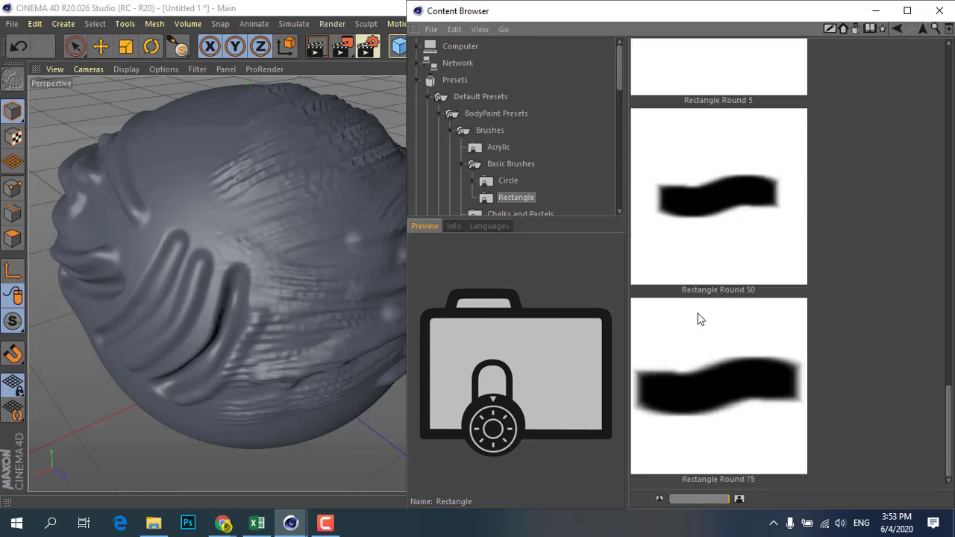
Step: Look through the Circle and Hard circle brush presets
{"action": "double_click", "coordinate": [492, 183]}
{"action": "left_click", "coordinate": [799, 319]}
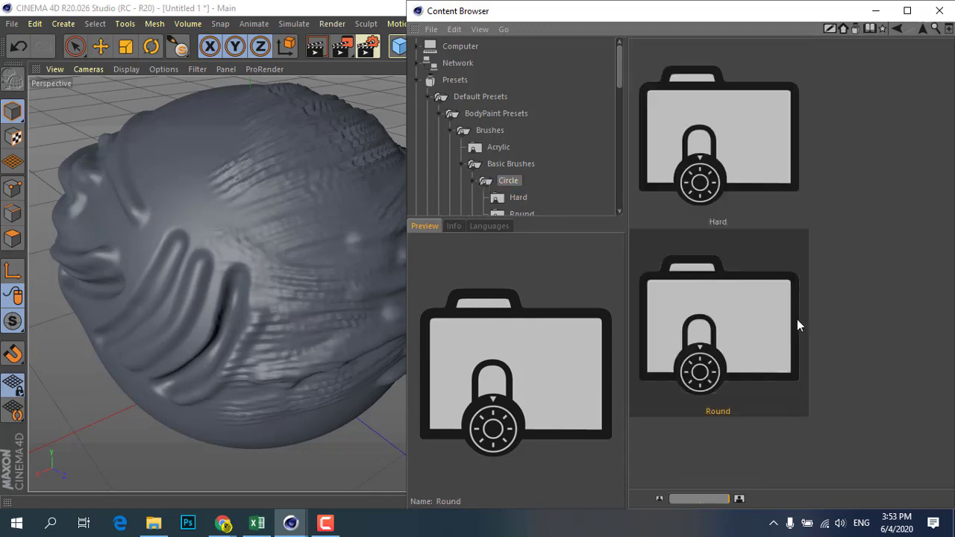
{"action": "double_click", "coordinate": [750, 182]}
{"action": "scroll", "coordinate": [766, 307], "scroll_direction": "down", "scroll_amount": 2}
{"action": "scroll", "coordinate": [763, 358], "scroll_direction": "down", "scroll_amount": 2}
{"action": "scroll", "coordinate": [757, 358], "scroll_direction": "down", "scroll_amount": 2}
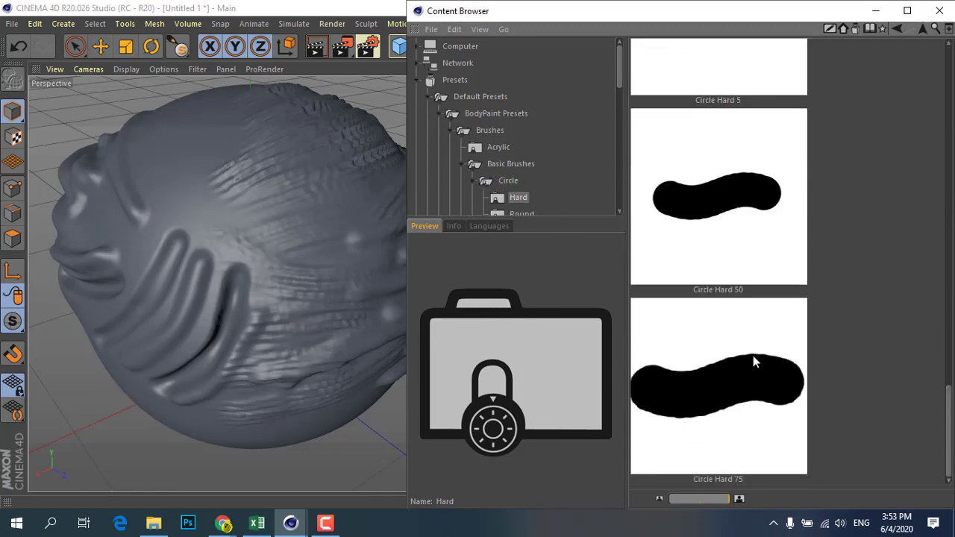
Step: Open BodyPaint Presets > Gradient Tool > Grey and preview Grey Scale (Noise)
{"action": "double_click", "coordinate": [461, 114]}
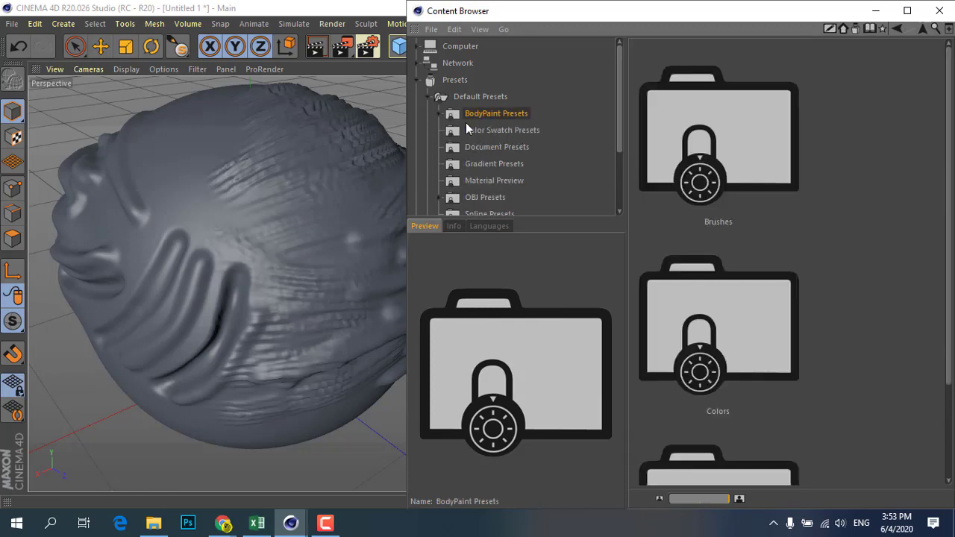
{"action": "scroll", "coordinate": [752, 359], "scroll_direction": "down", "scroll_amount": 2}
{"action": "double_click", "coordinate": [749, 368]}
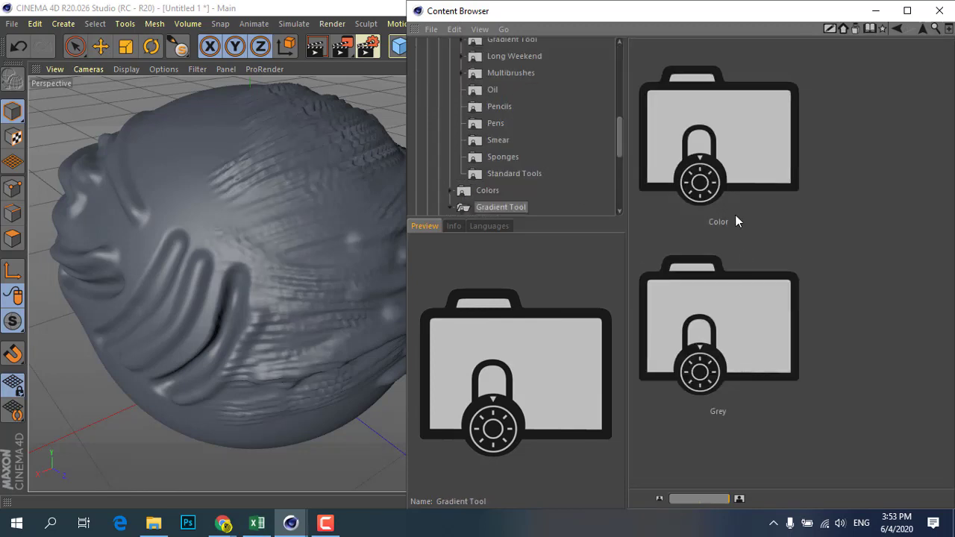
{"action": "double_click", "coordinate": [747, 335]}
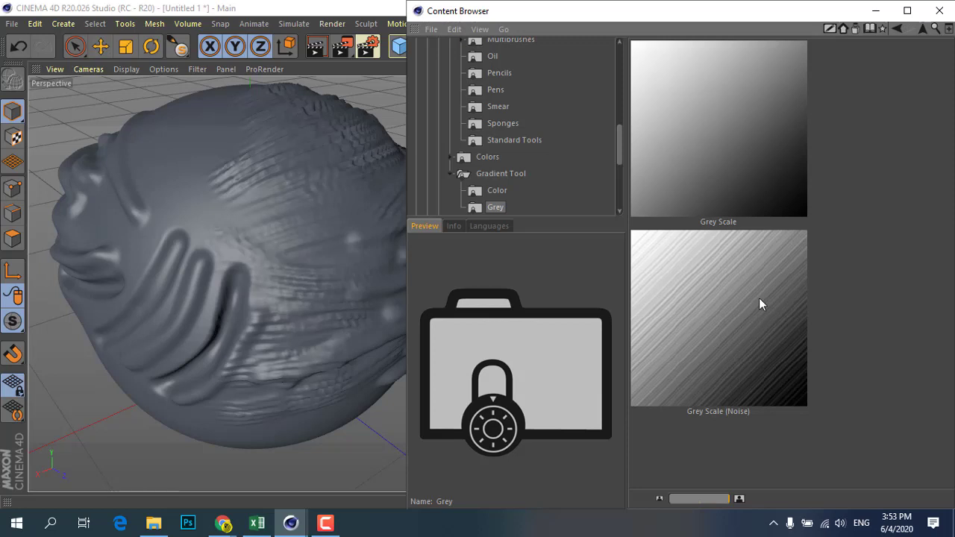
{"action": "left_click", "coordinate": [751, 320]}
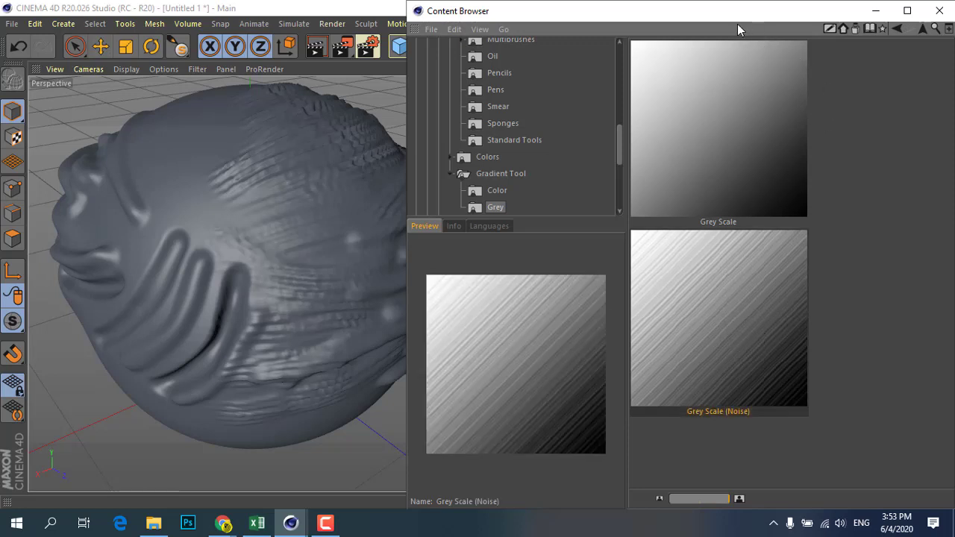
Step: Move the preset browser aside and drag Grey Scale (Noise) into the Pull brush's Stamp settings
{"action": "left_click_drag", "start_coordinate": [686, 13], "coordinate": [345, 20]}
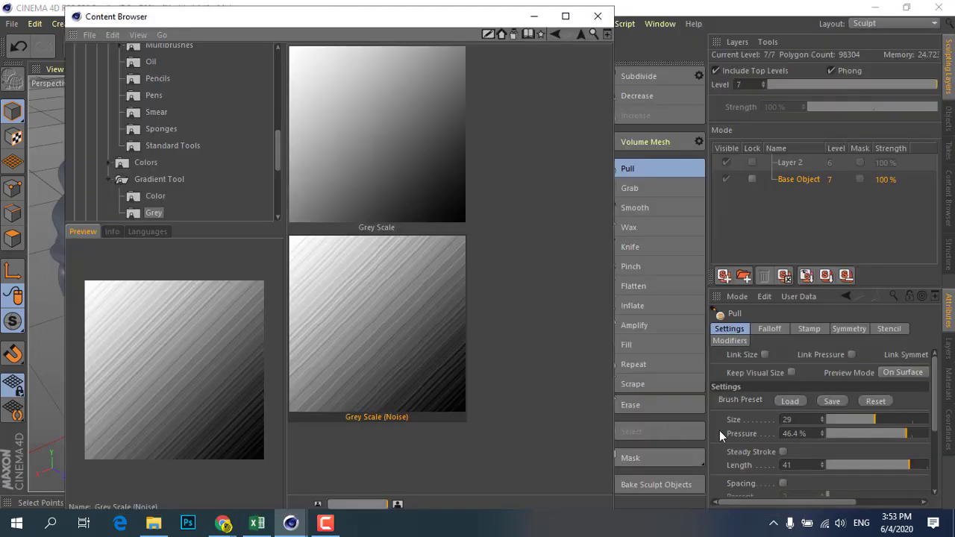
{"action": "left_click", "coordinate": [807, 329]}
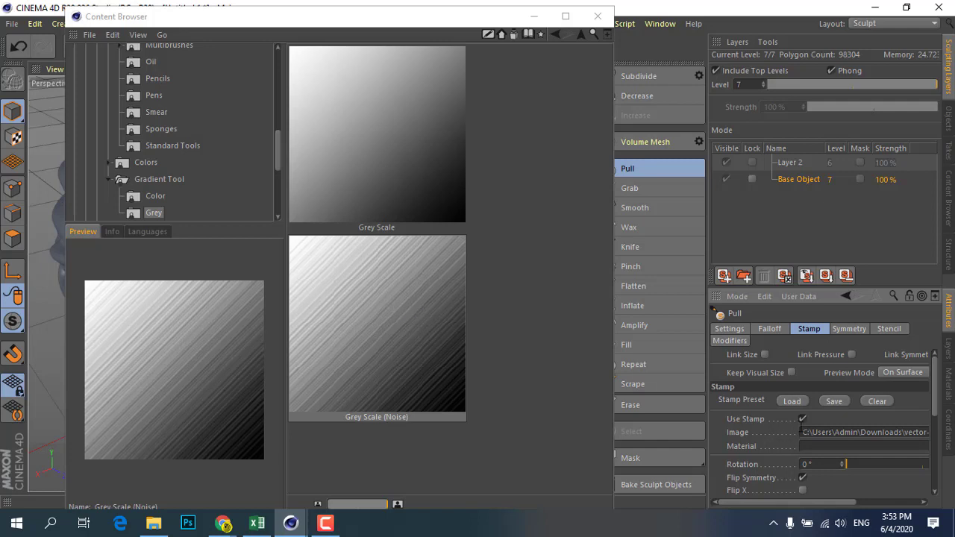
{"action": "mouse_move", "coordinate": [394, 312]}
{"action": "left_mouse_down"}
{"action": "mouse_move", "coordinate": [855, 436]}
{"action": "mouse_move", "coordinate": [818, 431]}
{"action": "left_mouse_up"}
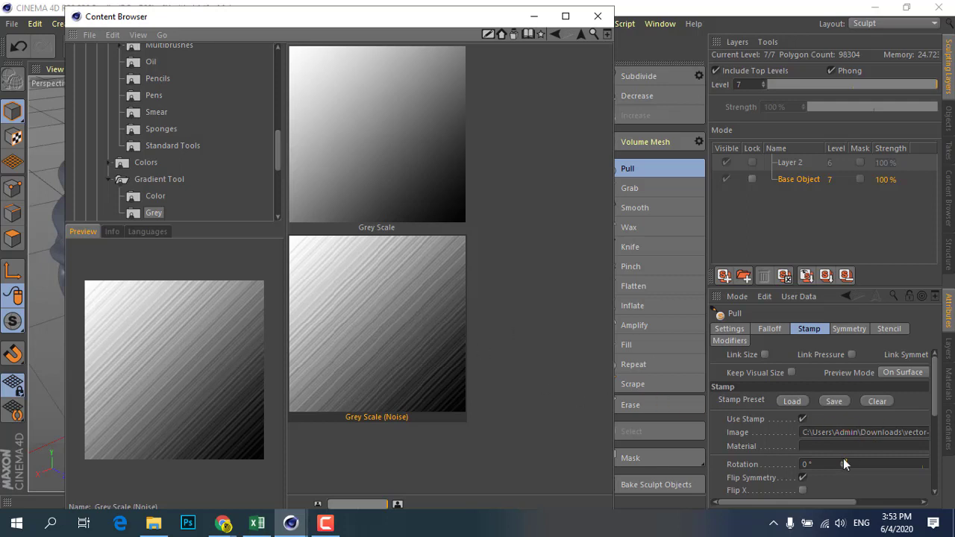
Step: Clear the old stamp image and re-enable Use Stamp
{"action": "left_click", "coordinate": [884, 406]}
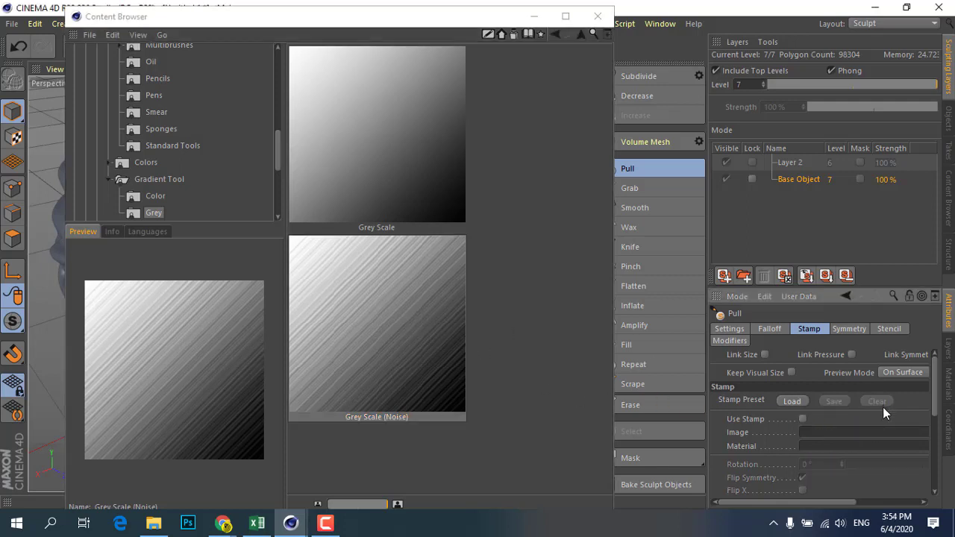
{"action": "left_click", "coordinate": [802, 419]}
{"action": "mouse_move", "coordinate": [430, 297]}
{"action": "left_mouse_down"}
{"action": "mouse_move", "coordinate": [822, 438]}
{"action": "mouse_move", "coordinate": [850, 470]}
{"action": "left_mouse_up"}
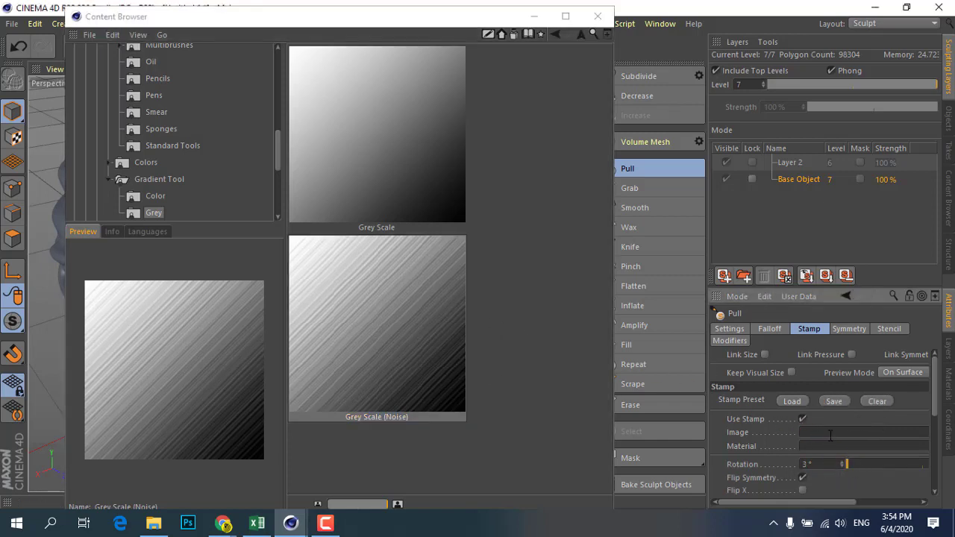
Step: Open the Circle > Hard brush presets and preview Circle Hard 75
{"action": "left_click", "coordinate": [379, 285]}
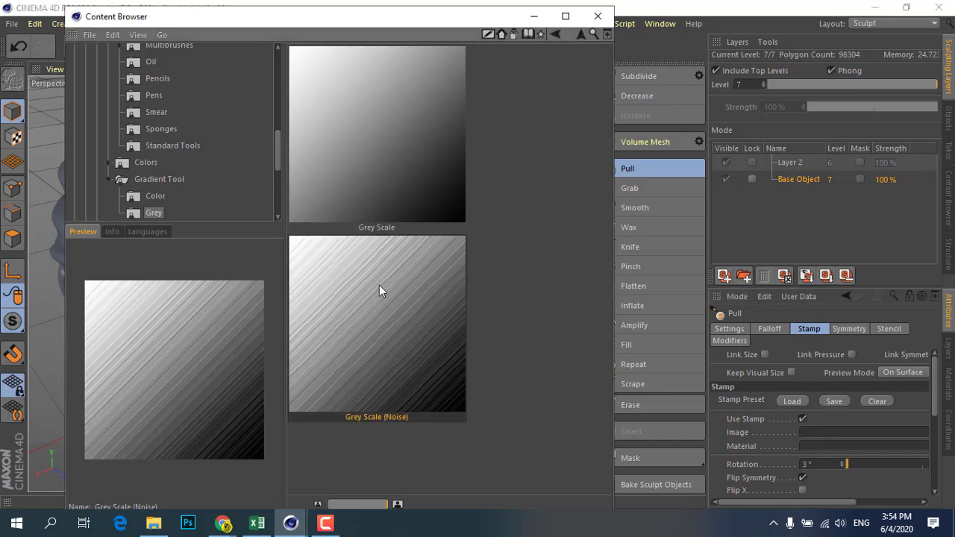
{"action": "scroll", "coordinate": [195, 184], "scroll_direction": "up", "scroll_amount": 10}
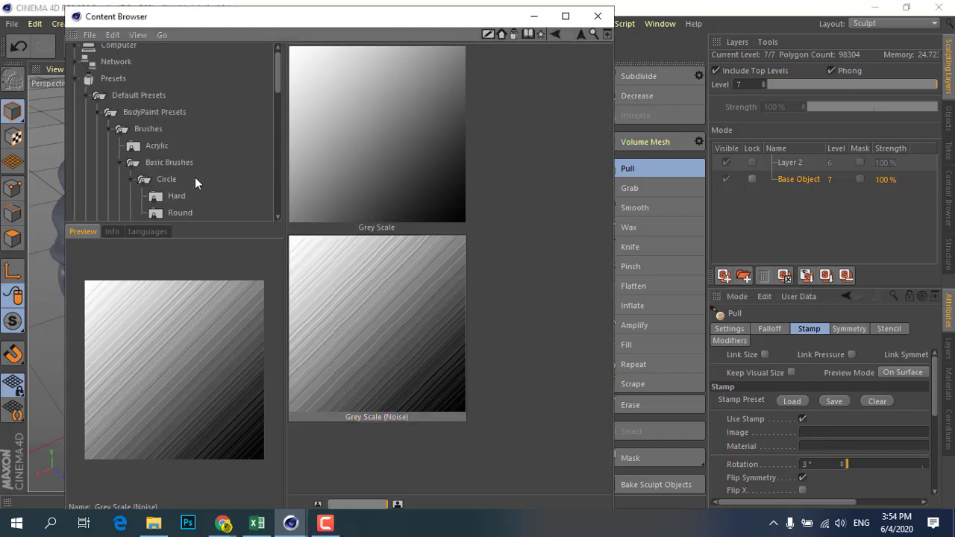
{"action": "scroll", "coordinate": [194, 177], "scroll_direction": "up", "scroll_amount": 2}
{"action": "scroll", "coordinate": [184, 192], "scroll_direction": "down", "scroll_amount": 3}
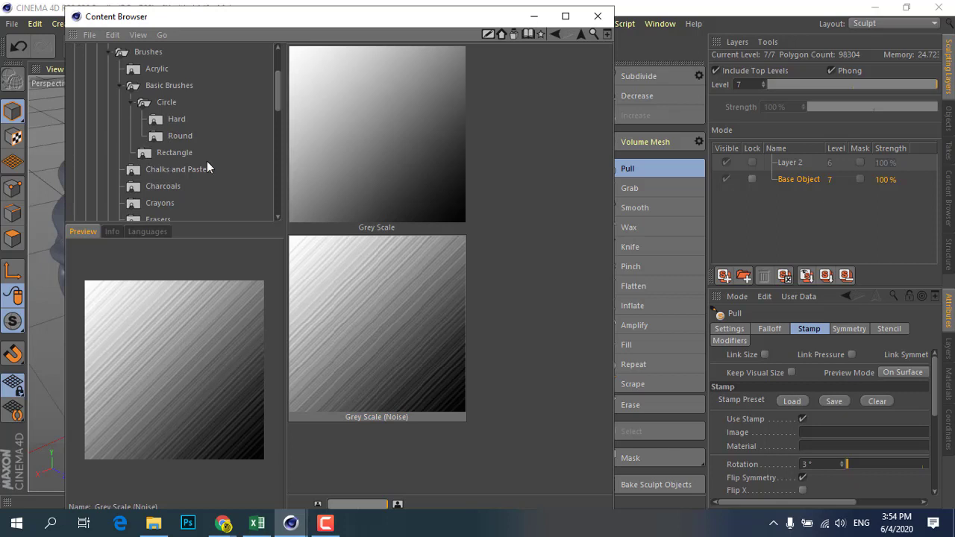
{"action": "left_click", "coordinate": [154, 124]}
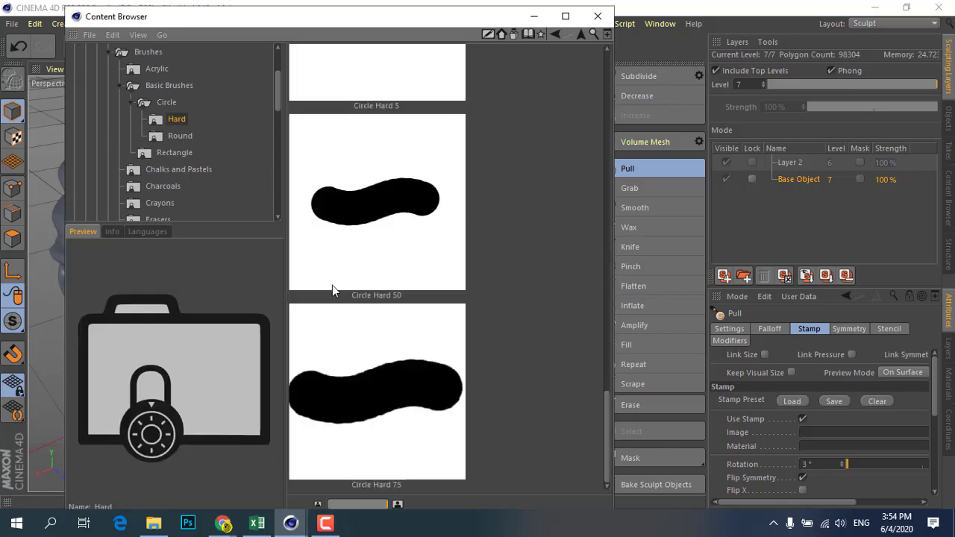
{"action": "left_click", "coordinate": [405, 380]}
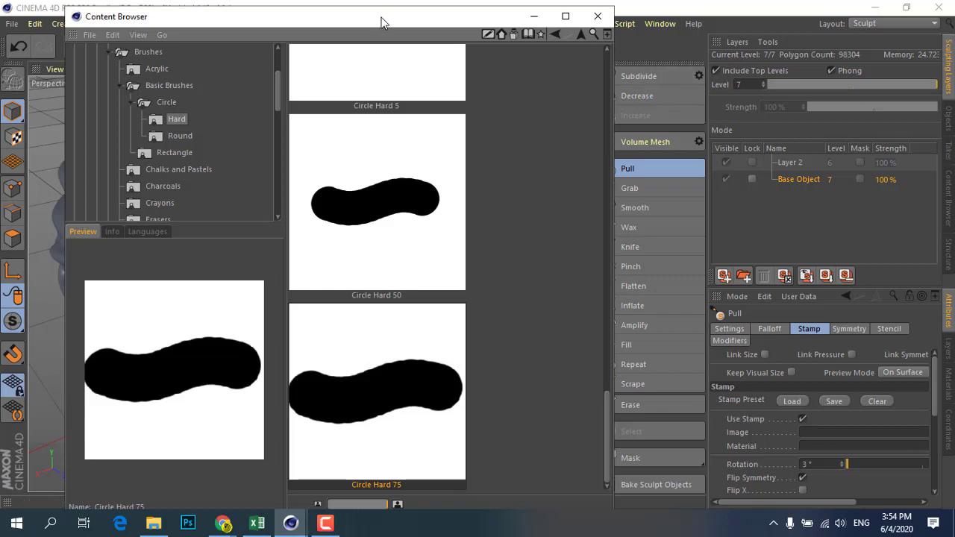
Step: Open the Charcoals brush presets and select Charcoal Chunky
{"action": "scroll", "coordinate": [153, 131], "scroll_direction": "up", "scroll_amount": 3}
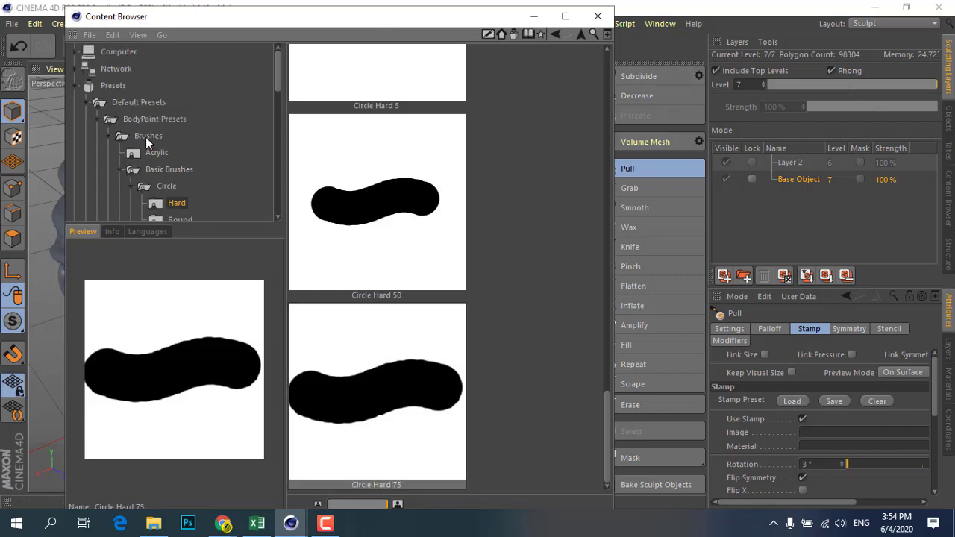
{"action": "left_click", "coordinate": [145, 138]}
{"action": "scroll", "coordinate": [415, 331], "scroll_direction": "down", "scroll_amount": 2}
{"action": "double_click", "coordinate": [406, 391]}
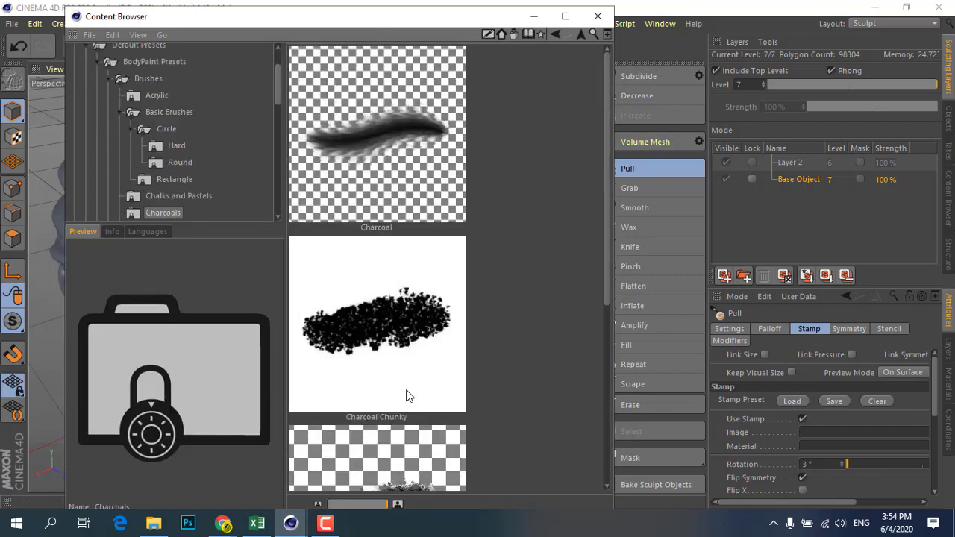
{"action": "left_click", "coordinate": [403, 337]}
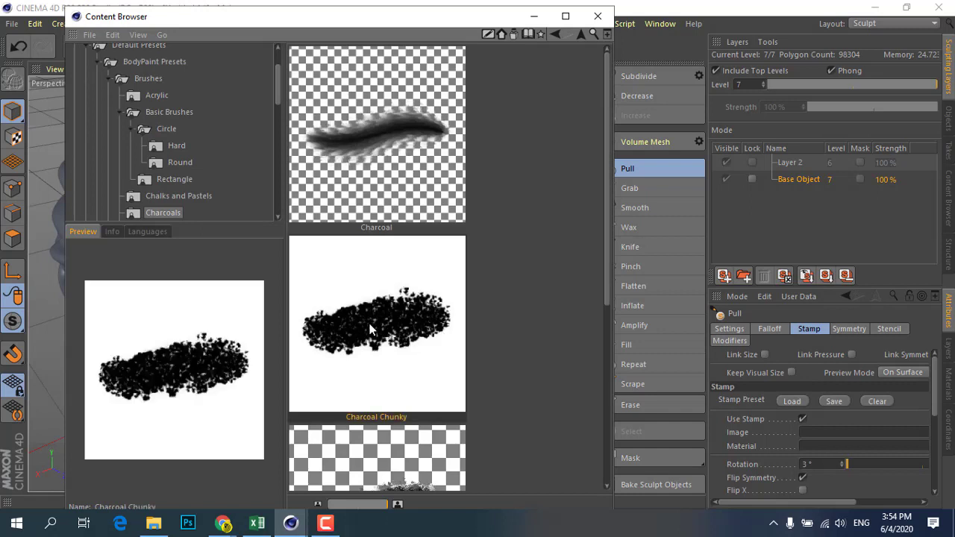
{"action": "left_click", "coordinate": [828, 447]}
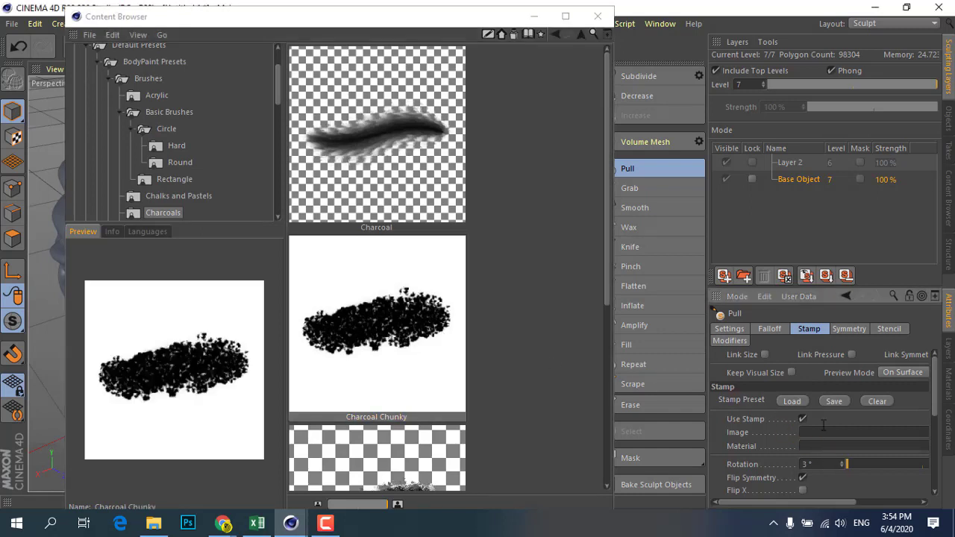
{"action": "left_click_drag", "start_coordinate": [939, 404], "coordinate": [940, 491]}
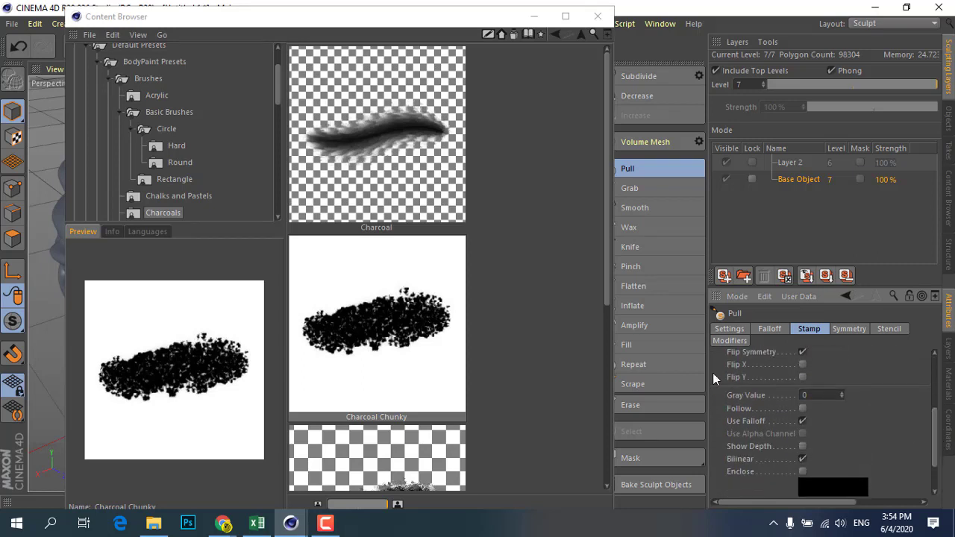
{"action": "left_click", "coordinate": [414, 347]}
Step: Try the Charcoal and Charcoal Coarse brushes, settling back on Charcoal Chunky
{"action": "double_click", "coordinate": [374, 327]}
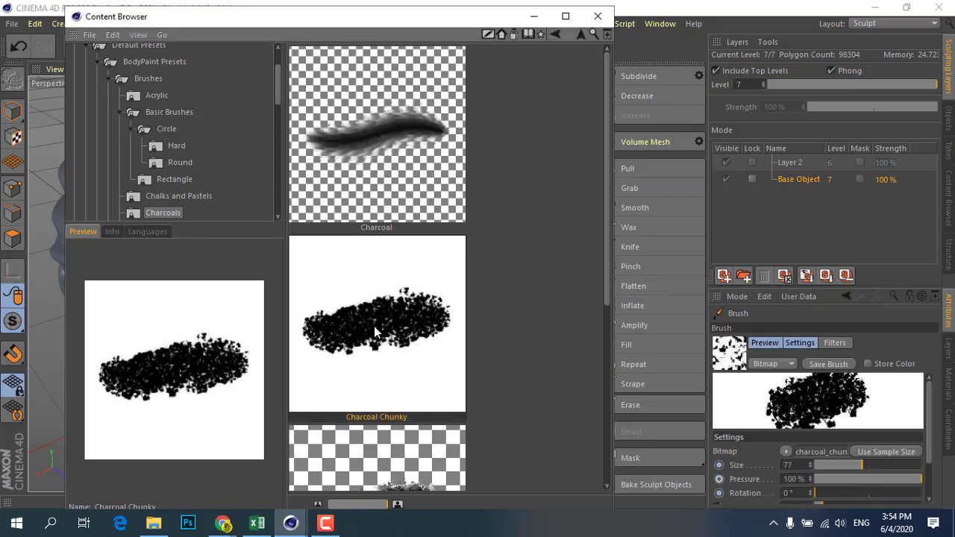
{"action": "double_click", "coordinate": [391, 137]}
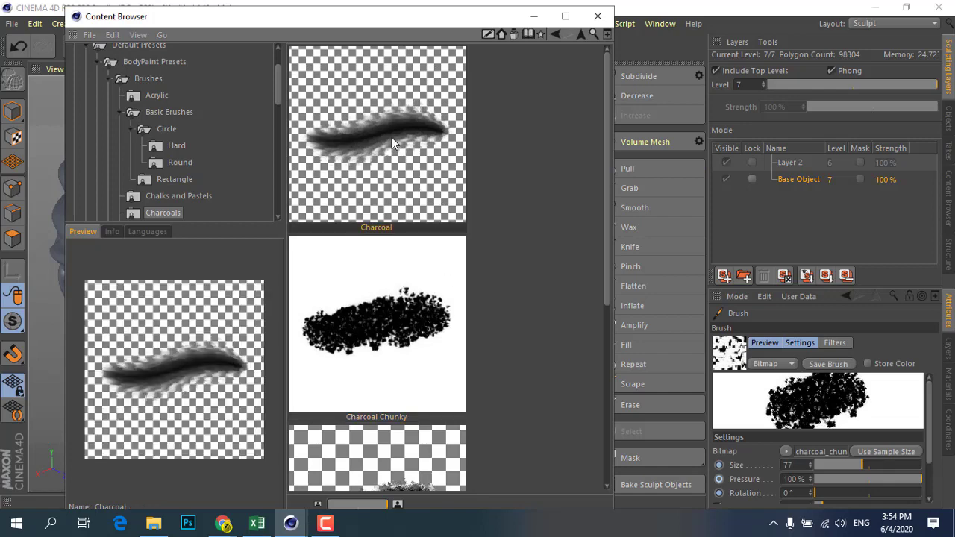
{"action": "double_click", "coordinate": [358, 312]}
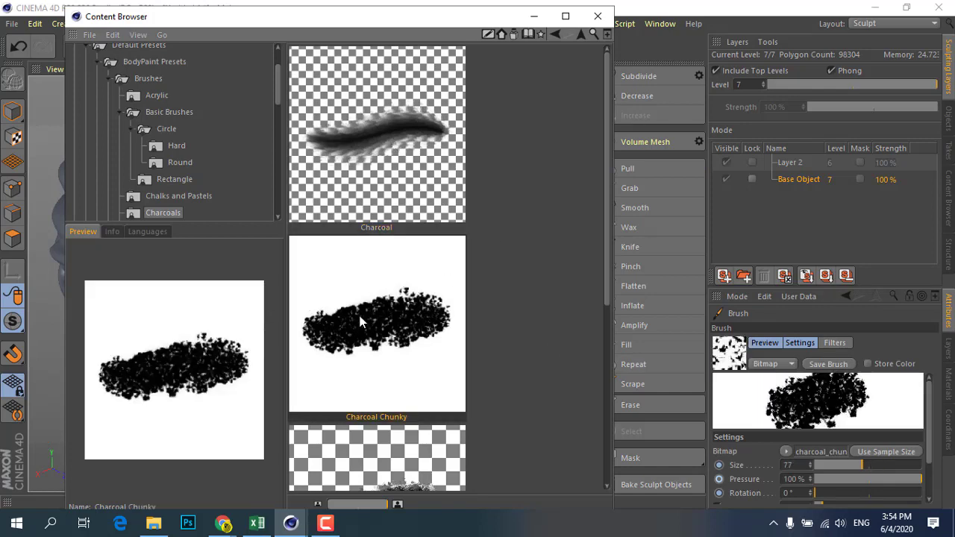
{"action": "scroll", "coordinate": [361, 316], "scroll_direction": "down", "scroll_amount": 3}
{"action": "double_click", "coordinate": [393, 219]}
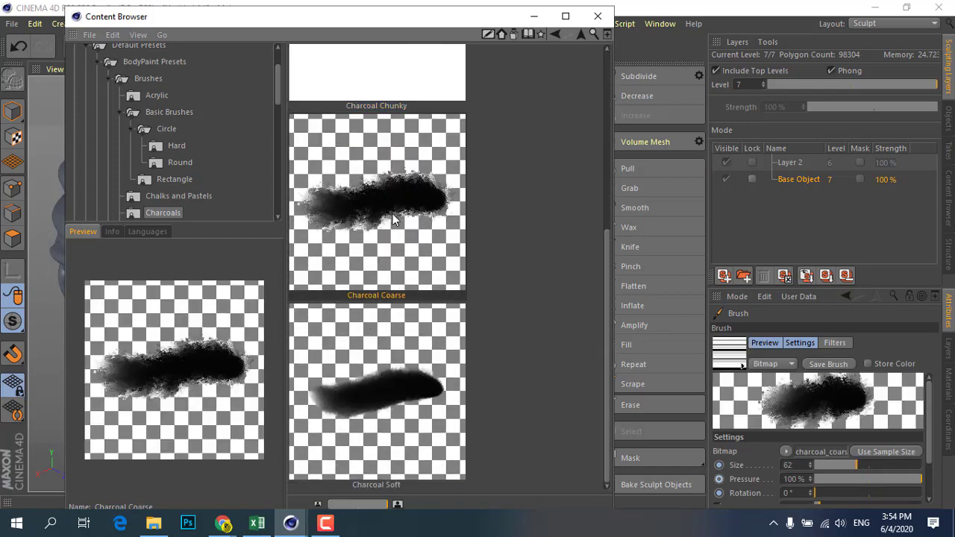
{"action": "scroll", "coordinate": [392, 373], "scroll_direction": "up", "scroll_amount": 3}
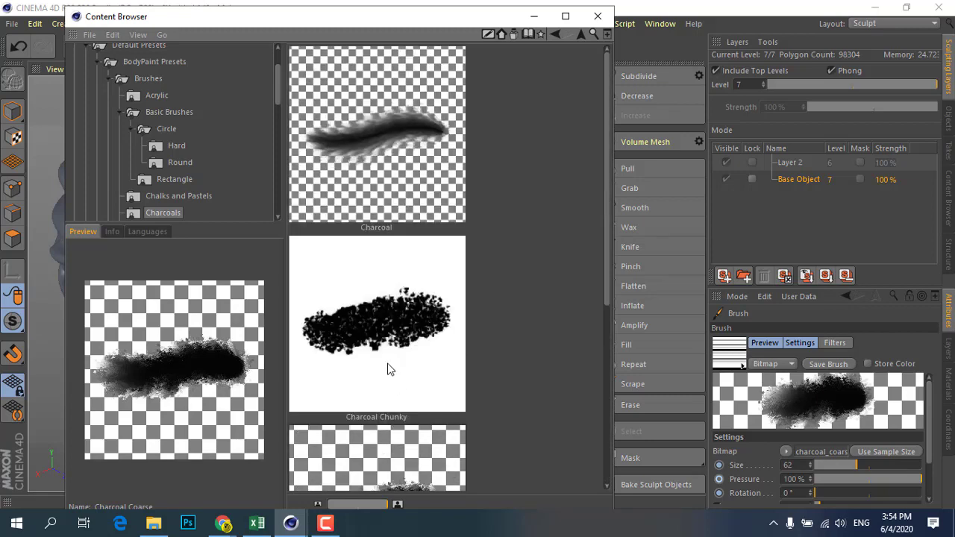
{"action": "double_click", "coordinate": [389, 301]}
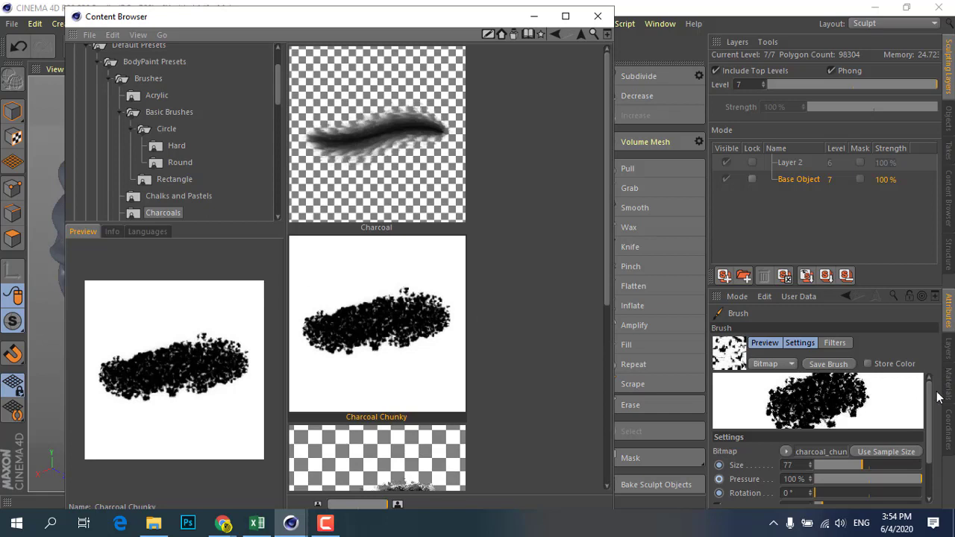
{"action": "left_click_drag", "start_coordinate": [929, 395], "coordinate": [930, 444]}
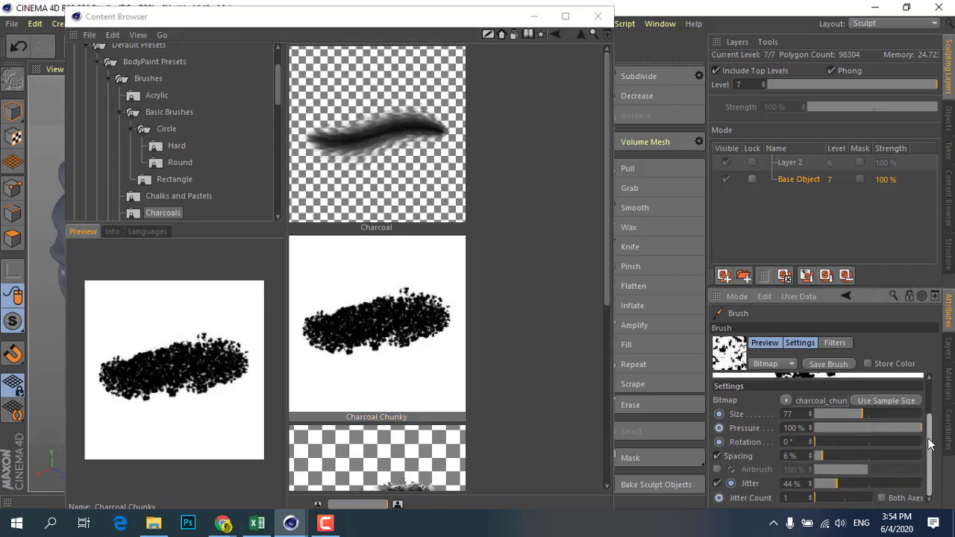
{"action": "left_click_drag", "start_coordinate": [928, 473], "coordinate": [927, 390]}
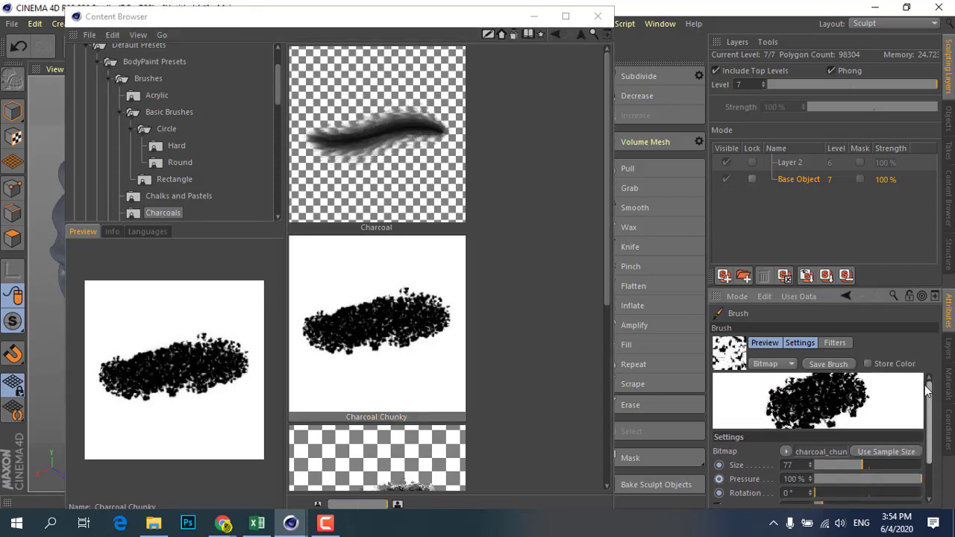
Step: Pick the hair2 preset, save it as 'Thick Hair', and use its sample size 110
{"action": "left_click", "coordinate": [797, 343]}
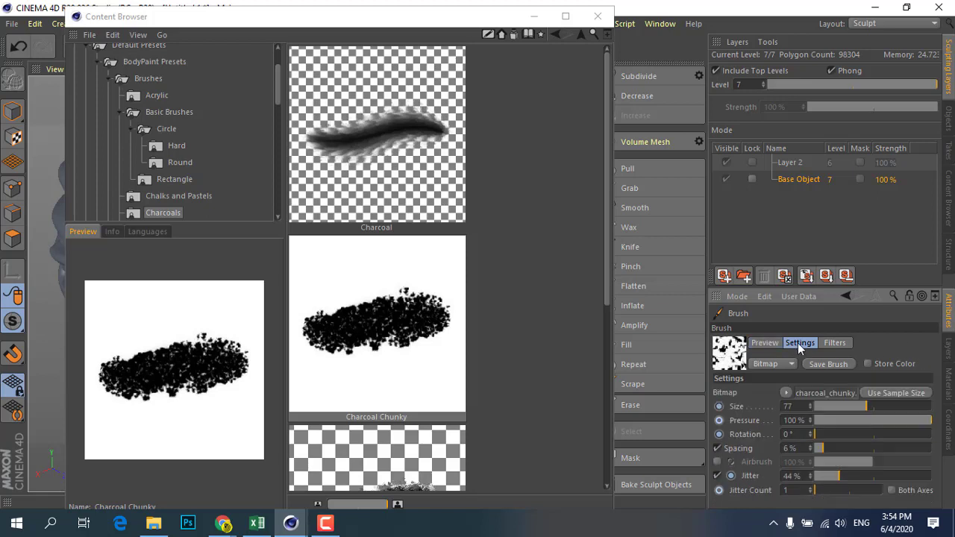
{"action": "left_click", "coordinate": [732, 355]}
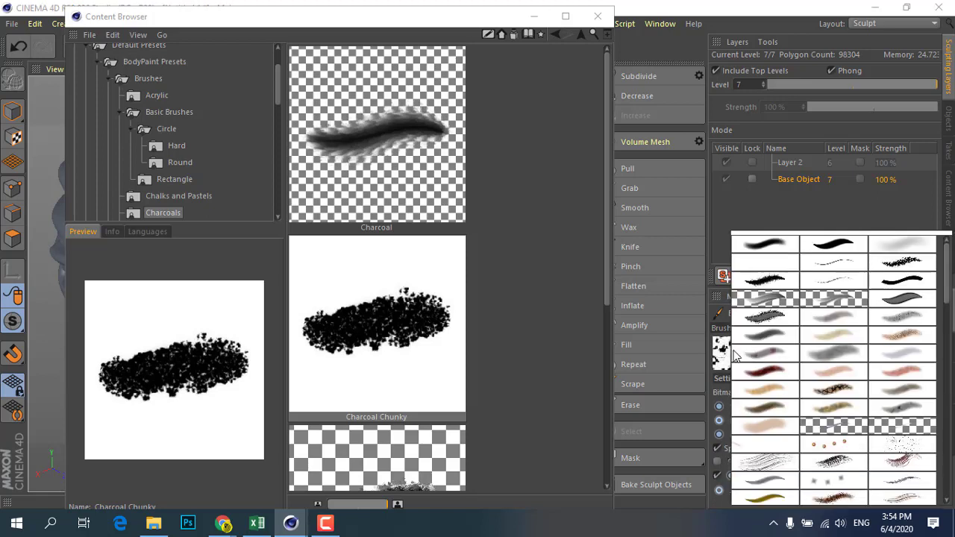
{"action": "left_click", "coordinate": [844, 465]}
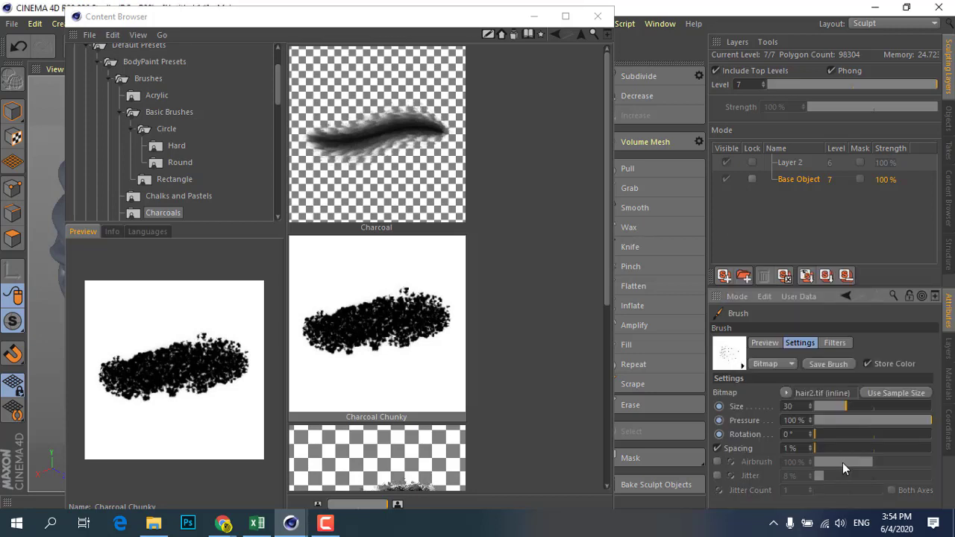
{"action": "left_click", "coordinate": [821, 365]}
{"action": "left_click", "coordinate": [797, 498]}
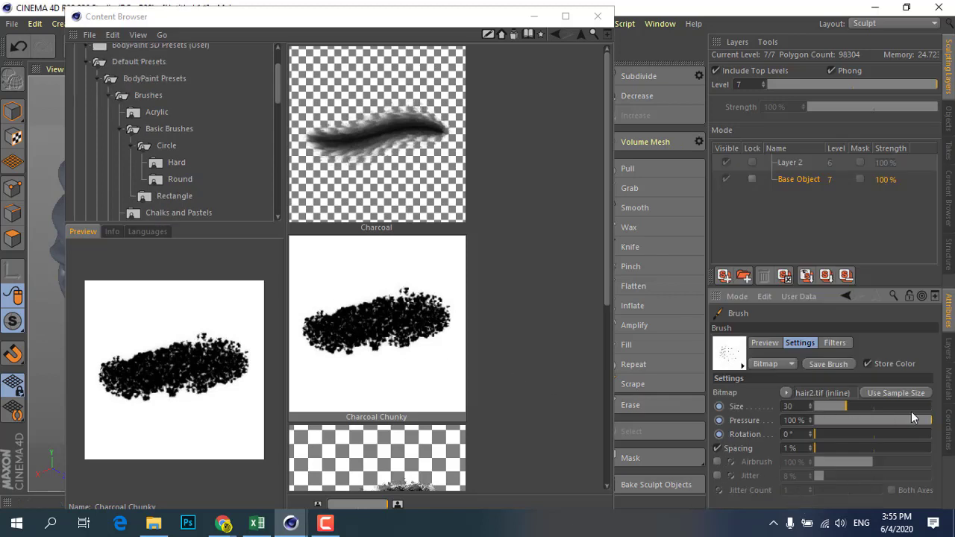
{"action": "left_click", "coordinate": [894, 395]}
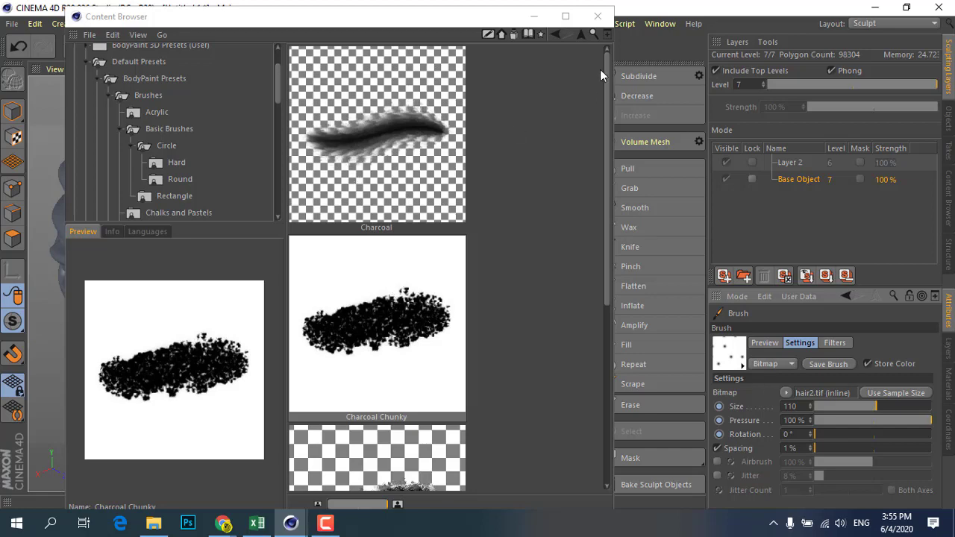
Step: Close the Content Browser, switch to the Pull brush, and orbit around the sphere
{"action": "left_click", "coordinate": [597, 16]}
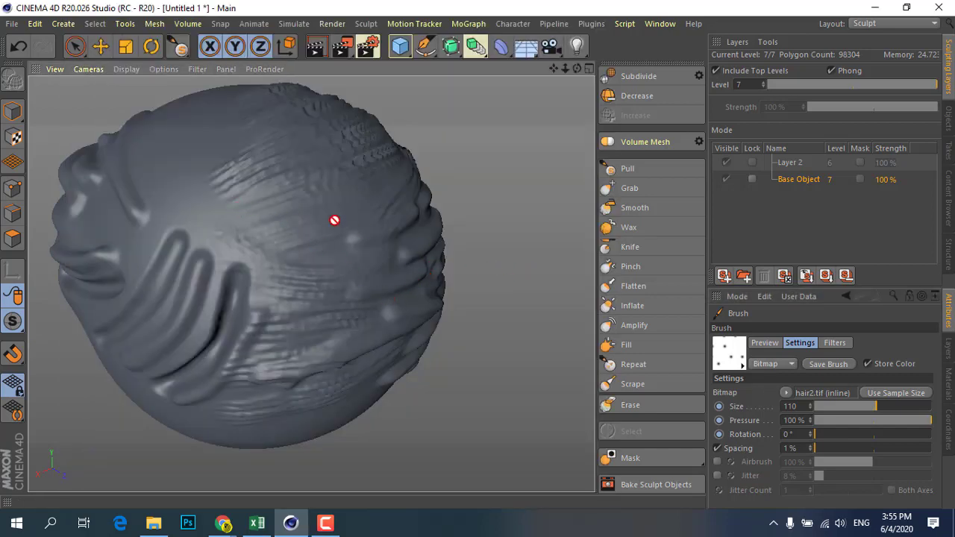
{"action": "left_click", "coordinate": [625, 170]}
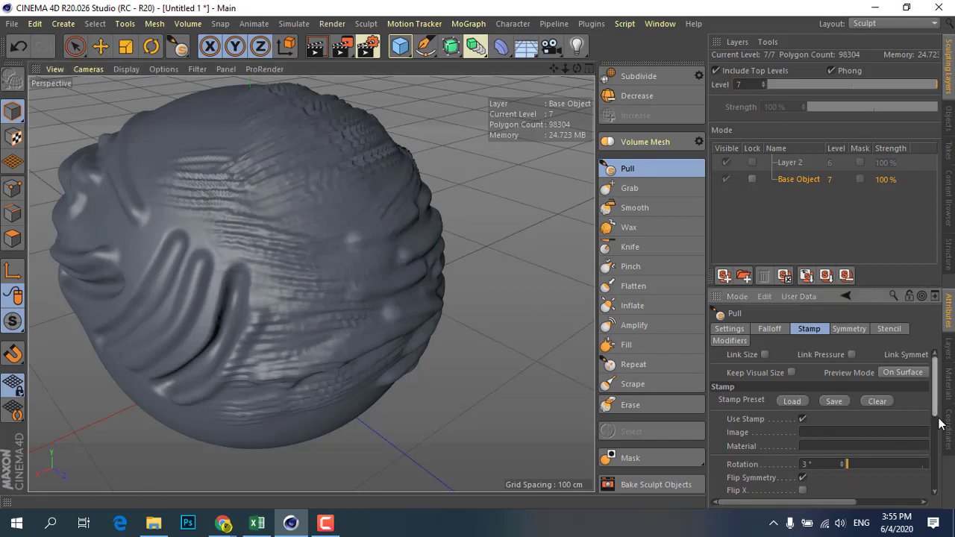
{"action": "scroll", "coordinate": [821, 418], "scroll_direction": "down", "scroll_amount": 5}
{"action": "scroll", "coordinate": [820, 418], "scroll_direction": "up", "scroll_amount": 4}
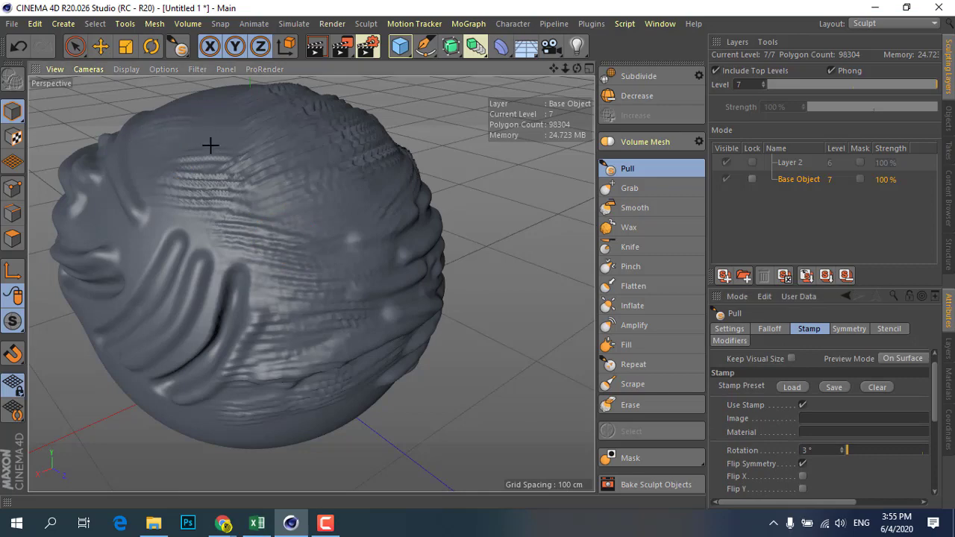
{"action": "mouse_move", "coordinate": [209, 144]}
{"action": "left_mouse_down", "text": "alt"}
{"action": "mouse_move", "coordinate": [186, 247]}
{"action": "mouse_move", "coordinate": [399, 300]}
{"action": "left_mouse_up", "text": "alt"}
{"action": "scroll", "coordinate": [81, 162], "scroll_direction": "up", "scroll_amount": 5}
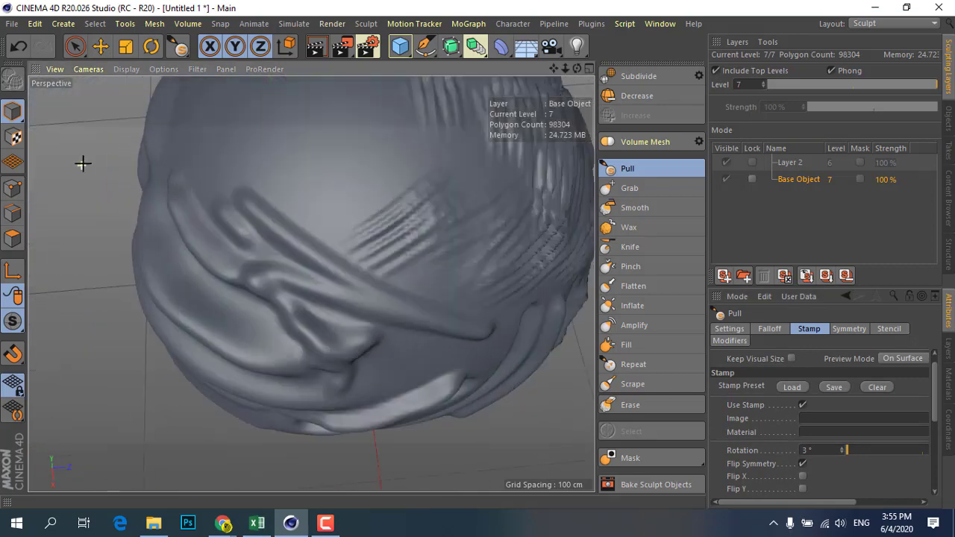
Step: Pull new ridges and wrinkles across the sphere's upper left and lower middle
{"action": "mouse_move", "coordinate": [179, 164]}
{"action": "left_mouse_down"}
{"action": "mouse_move", "coordinate": [309, 162]}
{"action": "mouse_move", "coordinate": [279, 226]}
{"action": "mouse_move", "coordinate": [334, 135]}
{"action": "mouse_move", "coordinate": [239, 120]}
{"action": "left_mouse_up"}
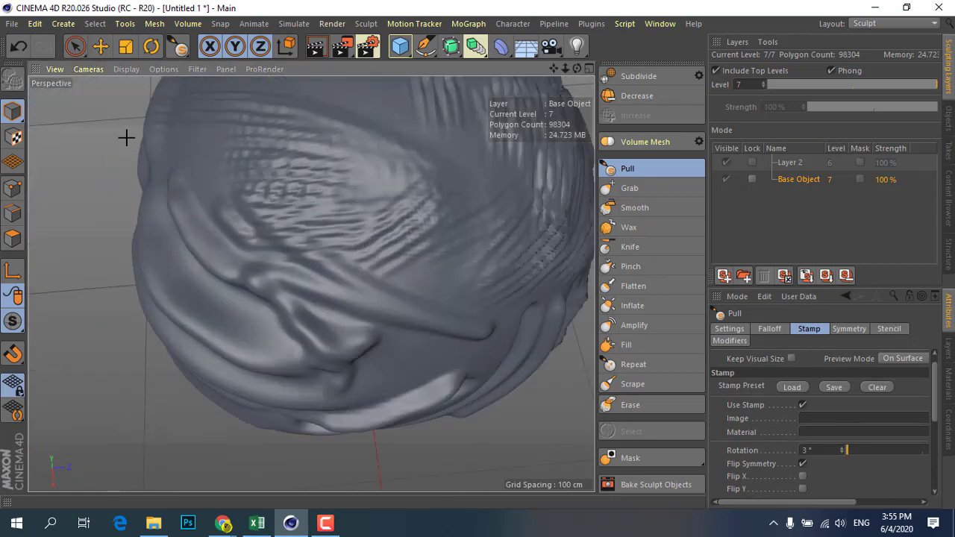
{"action": "mouse_move", "coordinate": [351, 202]}
{"action": "left_mouse_down"}
{"action": "mouse_move", "coordinate": [309, 316]}
{"action": "mouse_move", "coordinate": [392, 358]}
{"action": "mouse_move", "coordinate": [370, 283]}
{"action": "mouse_move", "coordinate": [241, 298]}
{"action": "left_mouse_up"}
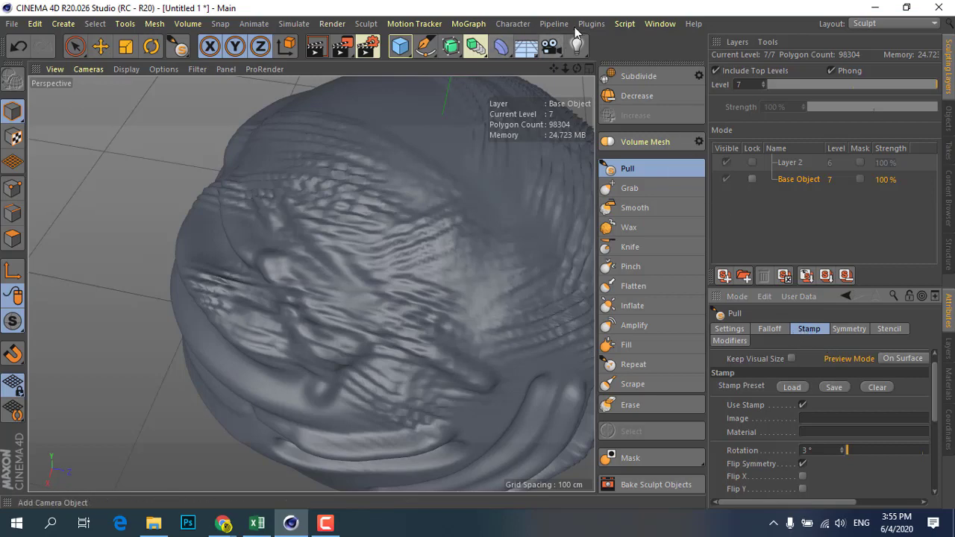
{"action": "left_click", "coordinate": [660, 23]}
Step: Float and close the Content Browser, then orbit the sphere
{"action": "left_click", "coordinate": [696, 96]}
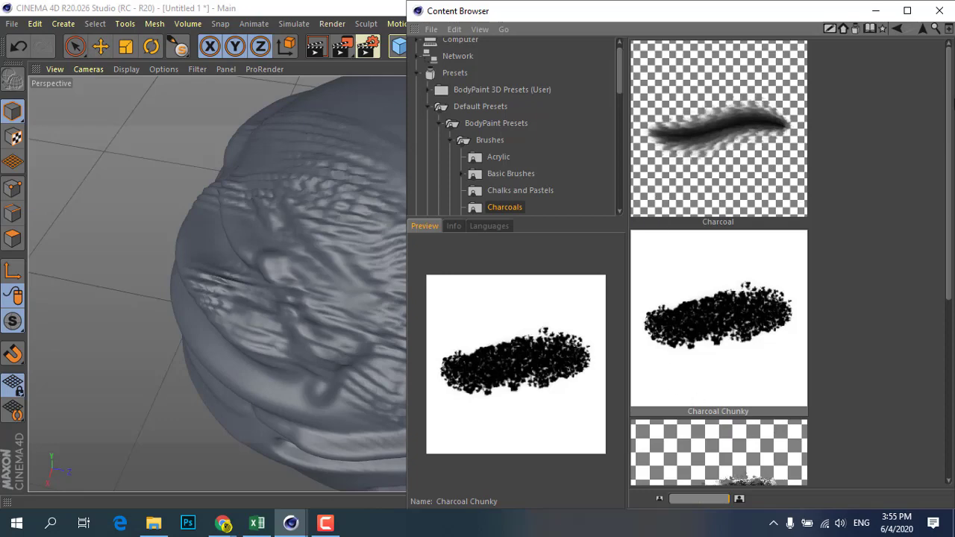
{"action": "double_click", "coordinate": [864, 22]}
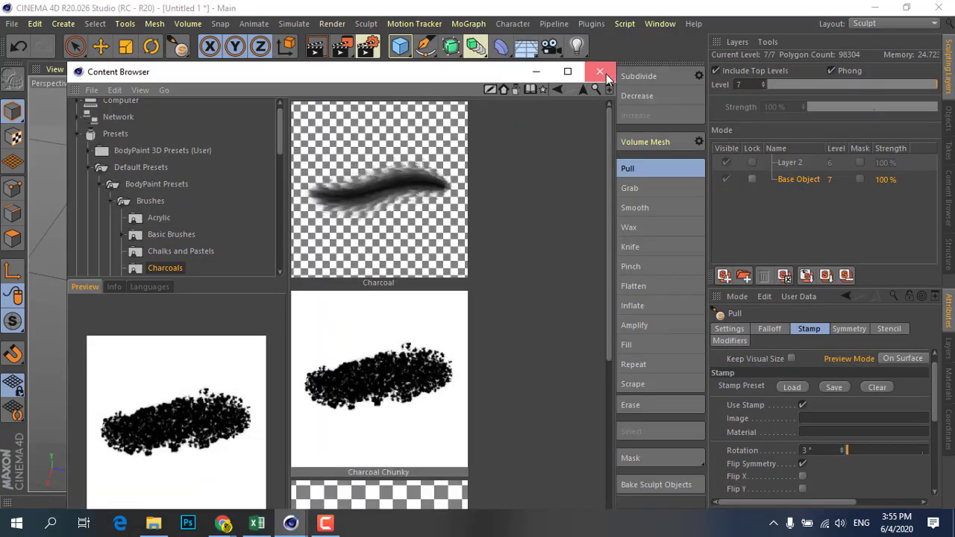
{"action": "left_click", "coordinate": [607, 72]}
{"action": "scroll", "coordinate": [505, 270], "scroll_direction": "down", "scroll_amount": 4}
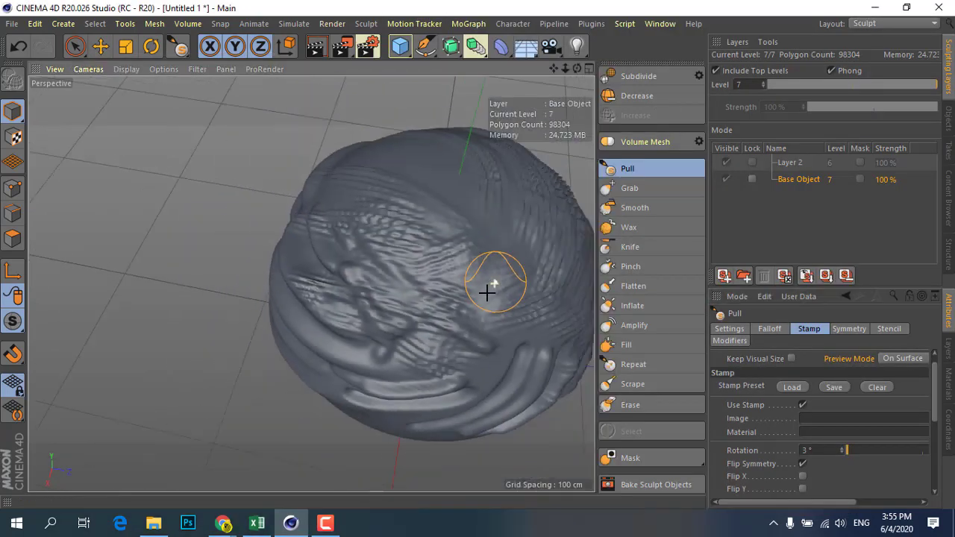
{"action": "mouse_move", "coordinate": [498, 339]}
{"action": "left_mouse_down", "text": "alt"}
{"action": "mouse_move", "coordinate": [331, 256]}
{"action": "mouse_move", "coordinate": [443, 330]}
{"action": "mouse_move", "coordinate": [401, 277]}
{"action": "left_mouse_up", "text": "alt"}
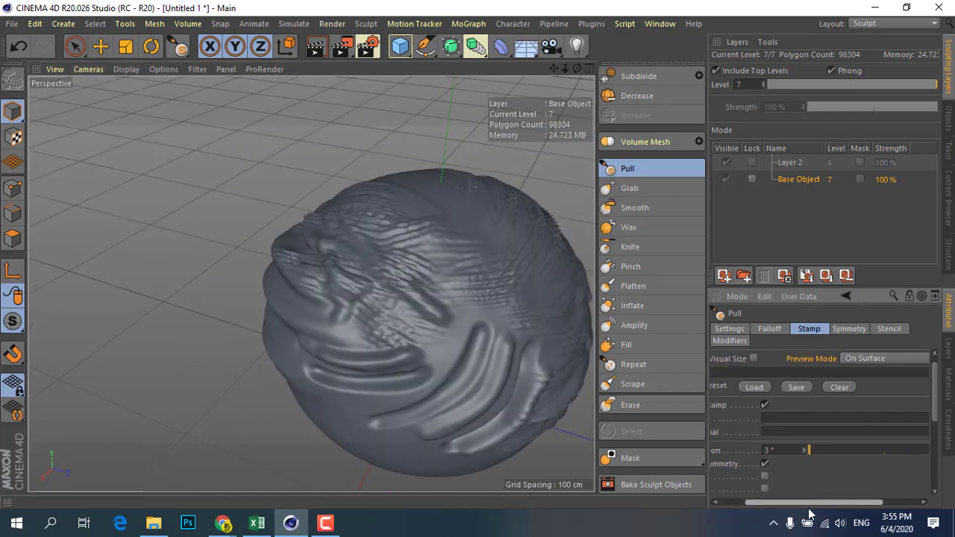
Step: Load the downloaded alpha-brush-zbrush image from Downloads as the Pull brush's stamp
{"action": "left_click_drag", "start_coordinate": [780, 504], "coordinate": [862, 504]}
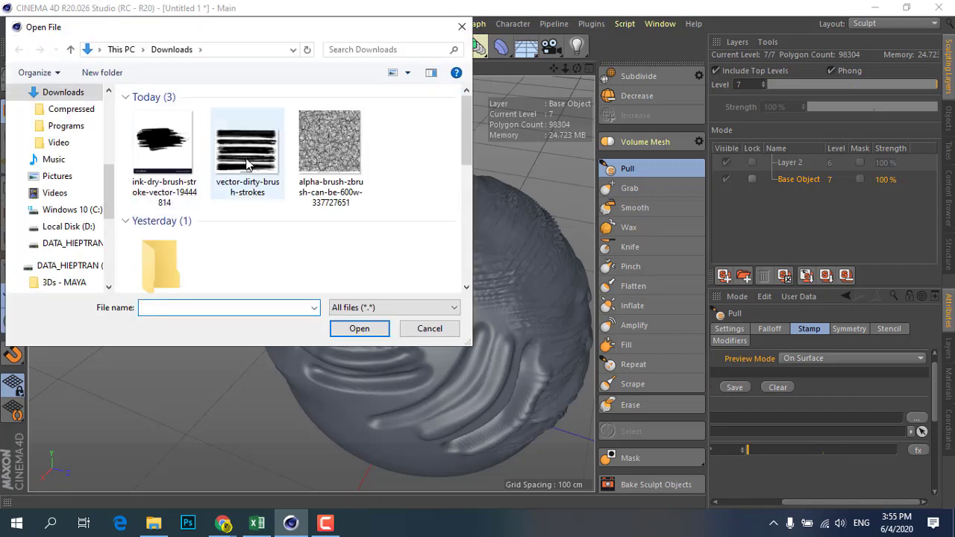
{"action": "left_click", "coordinate": [248, 163]}
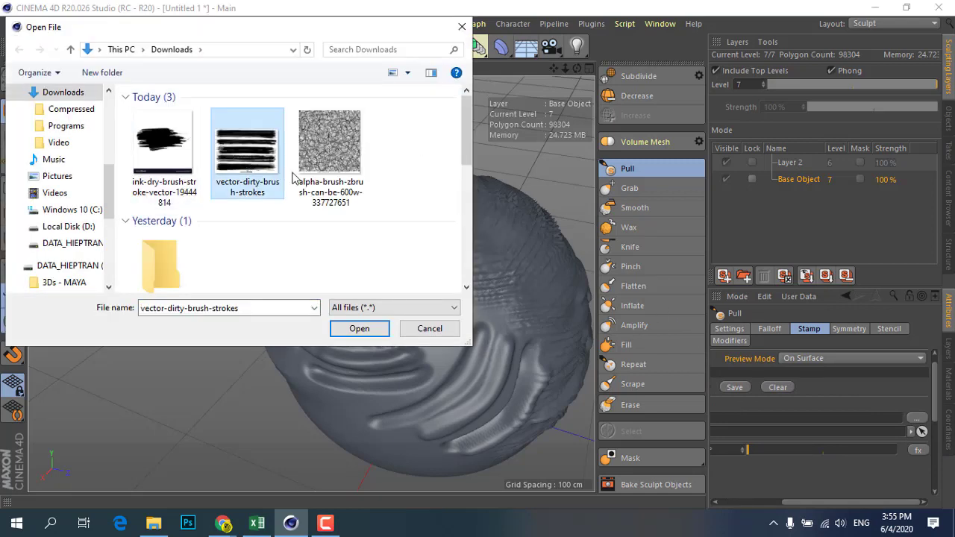
{"action": "left_click", "coordinate": [329, 142]}
{"action": "left_click", "coordinate": [359, 328]}
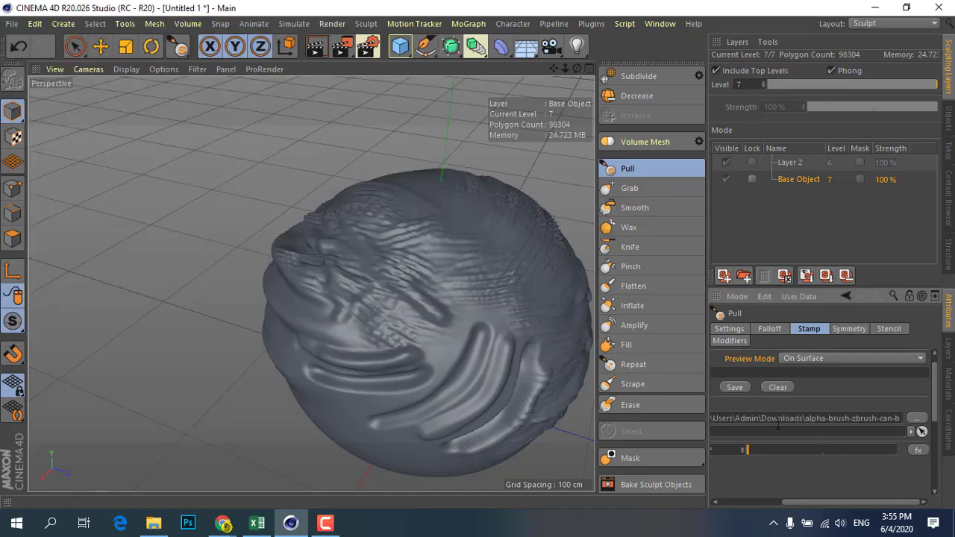
Step: Pull rough ridged strokes across the sphere's lower, middle and upper parts
{"action": "mouse_move", "coordinate": [273, 270]}
{"action": "left_mouse_down", "text": "alt"}
{"action": "mouse_move", "coordinate": [572, 258]}
{"action": "mouse_move", "coordinate": [533, 312]}
{"action": "mouse_move", "coordinate": [294, 337]}
{"action": "mouse_move", "coordinate": [251, 268]}
{"action": "left_mouse_up", "text": "alt"}
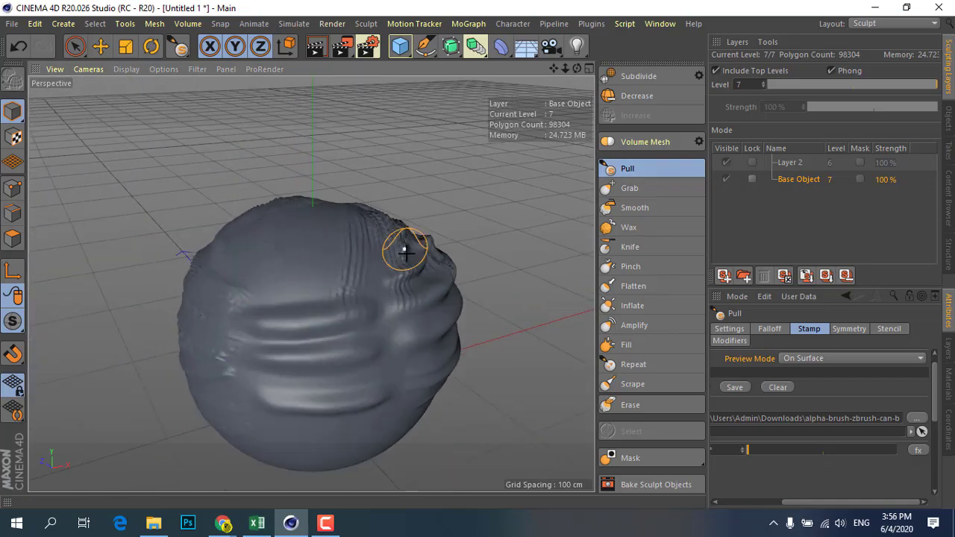
{"action": "left_click_drag", "start_coordinate": [405, 250], "coordinate": [364, 376], "text": "alt"}
{"action": "scroll", "coordinate": [365, 375], "scroll_direction": "up", "scroll_amount": 5}
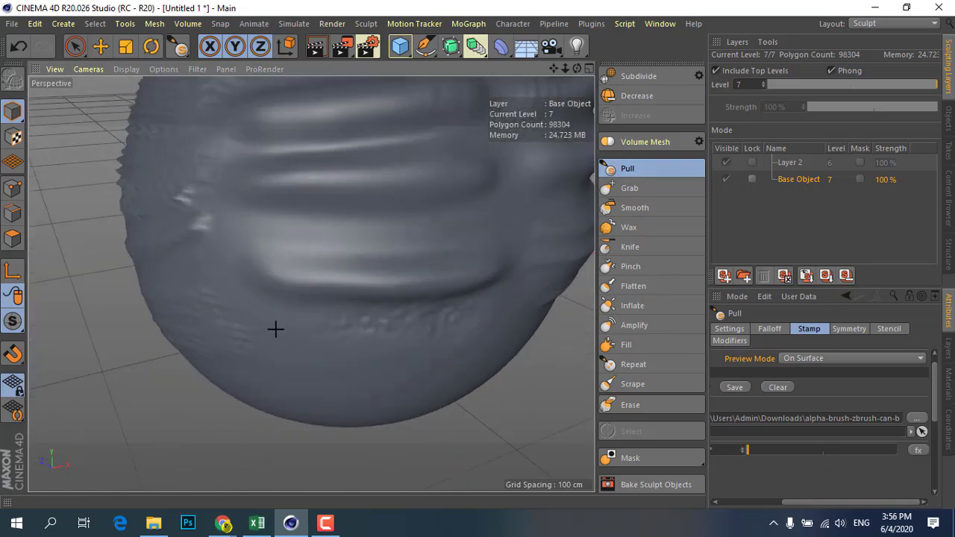
{"action": "mouse_move", "coordinate": [275, 330]}
{"action": "left_mouse_down"}
{"action": "mouse_move", "coordinate": [437, 390]}
{"action": "mouse_move", "coordinate": [532, 323]}
{"action": "left_mouse_up"}
{"action": "left_click_drag", "start_coordinate": [231, 244], "coordinate": [418, 269]}
{"action": "mouse_move", "coordinate": [279, 179]}
{"action": "left_mouse_down"}
{"action": "mouse_move", "coordinate": [424, 153]}
{"action": "mouse_move", "coordinate": [245, 106]}
{"action": "mouse_move", "coordinate": [478, 219]}
{"action": "mouse_move", "coordinate": [151, 260]}
{"action": "mouse_move", "coordinate": [368, 303]}
{"action": "mouse_move", "coordinate": [329, 282]}
{"action": "mouse_move", "coordinate": [559, 230]}
{"action": "mouse_move", "coordinate": [405, 166]}
{"action": "mouse_move", "coordinate": [443, 336]}
{"action": "mouse_move", "coordinate": [508, 366]}
{"action": "mouse_move", "coordinate": [463, 318]}
{"action": "mouse_move", "coordinate": [369, 294]}
{"action": "left_mouse_up"}
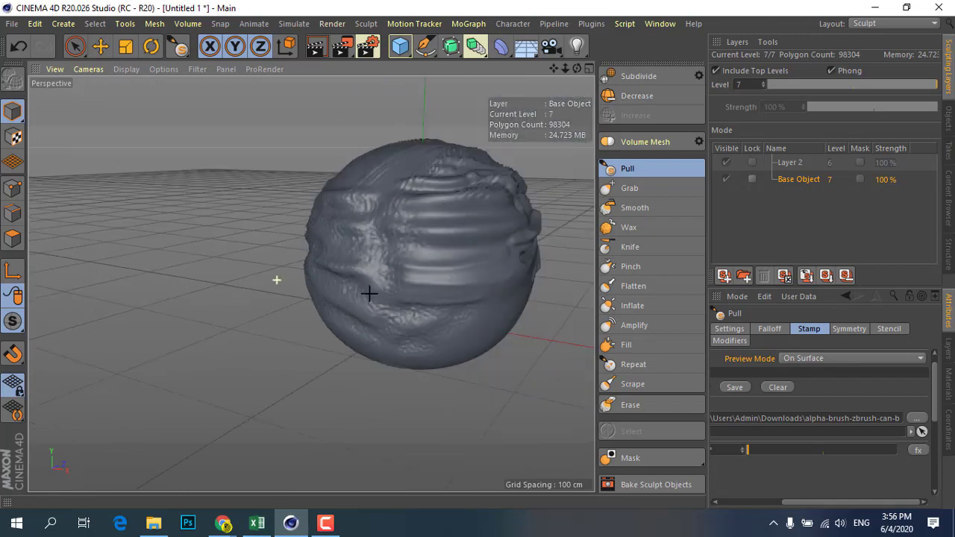
{"action": "right_click_drag", "start_coordinate": [369, 294], "coordinate": [533, 264], "text": "alt"}
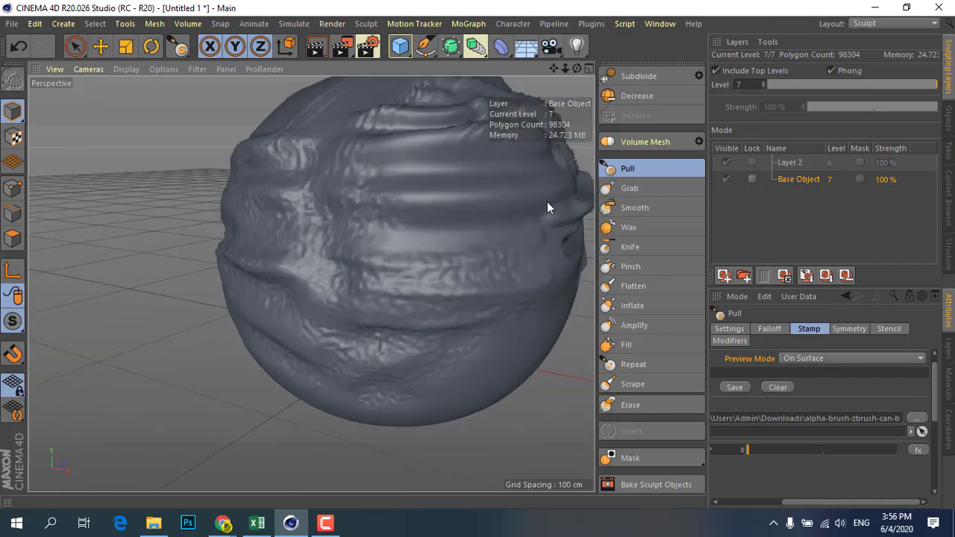
{"action": "left_click_drag", "start_coordinate": [550, 206], "coordinate": [337, 221]}
{"action": "left_click_drag", "start_coordinate": [333, 175], "coordinate": [478, 195]}
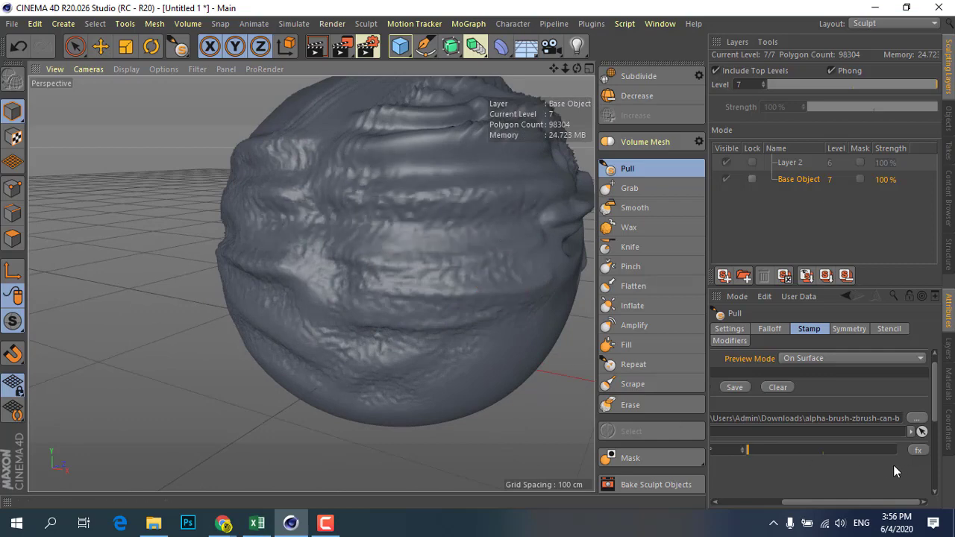
Step: Adjust the Pull brush's general settings and stamp rough bumps across the sphere's lower middle
{"action": "left_click", "coordinate": [738, 329]}
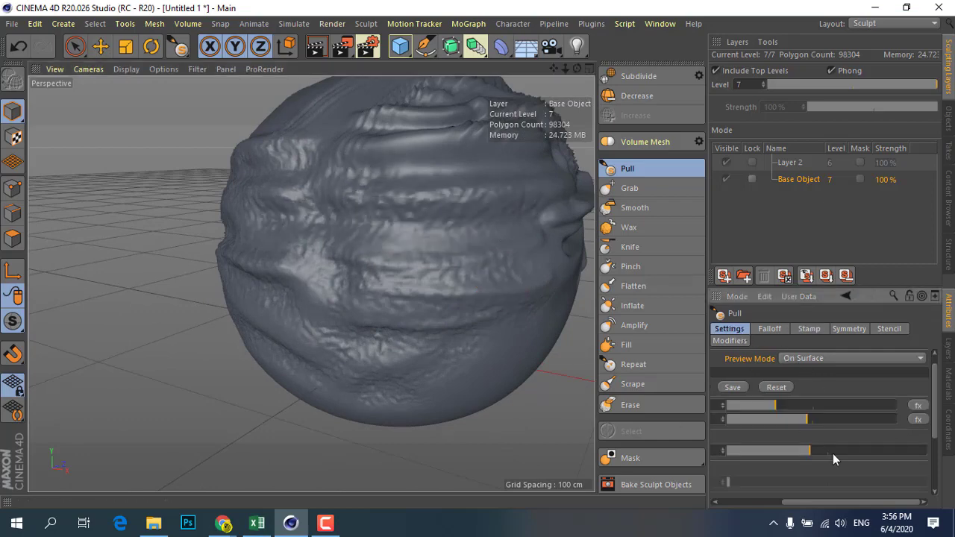
{"action": "left_click_drag", "start_coordinate": [505, 335], "coordinate": [420, 306], "text": "alt"}
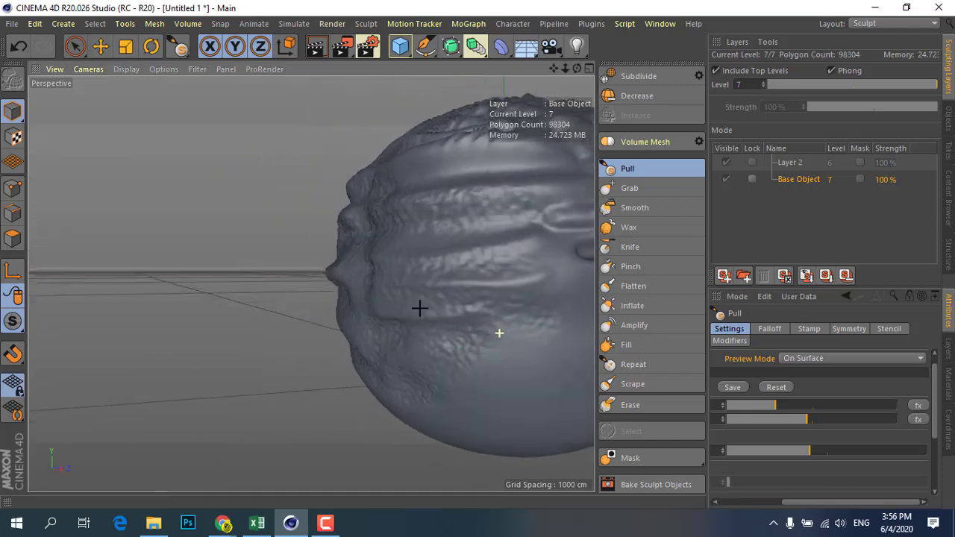
{"action": "left_click_drag", "start_coordinate": [321, 301], "coordinate": [493, 328], "text": "alt"}
{"action": "scroll", "coordinate": [494, 328], "scroll_direction": "down", "scroll_amount": 5}
{"action": "scroll", "coordinate": [494, 328], "scroll_direction": "up", "scroll_amount": 2}
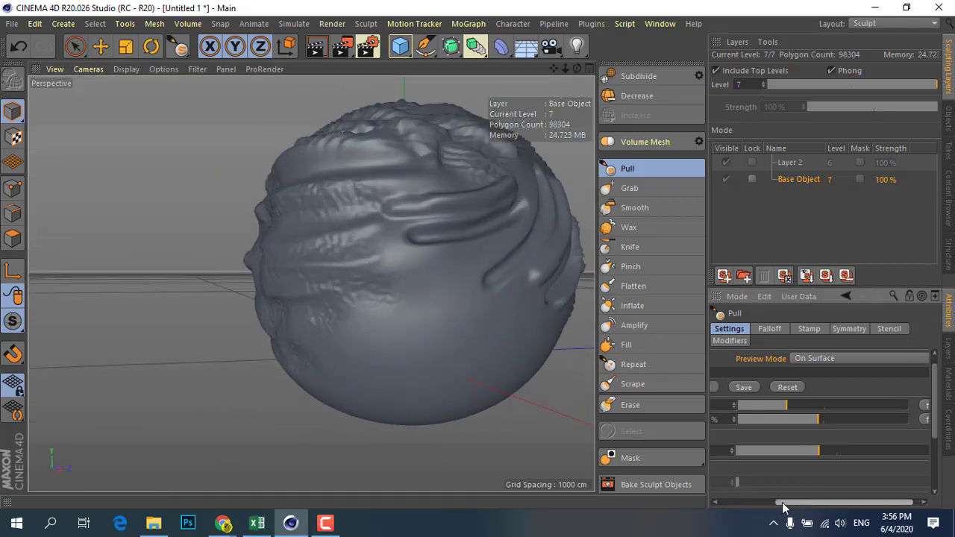
{"action": "left_click_drag", "start_coordinate": [792, 504], "coordinate": [726, 505]}
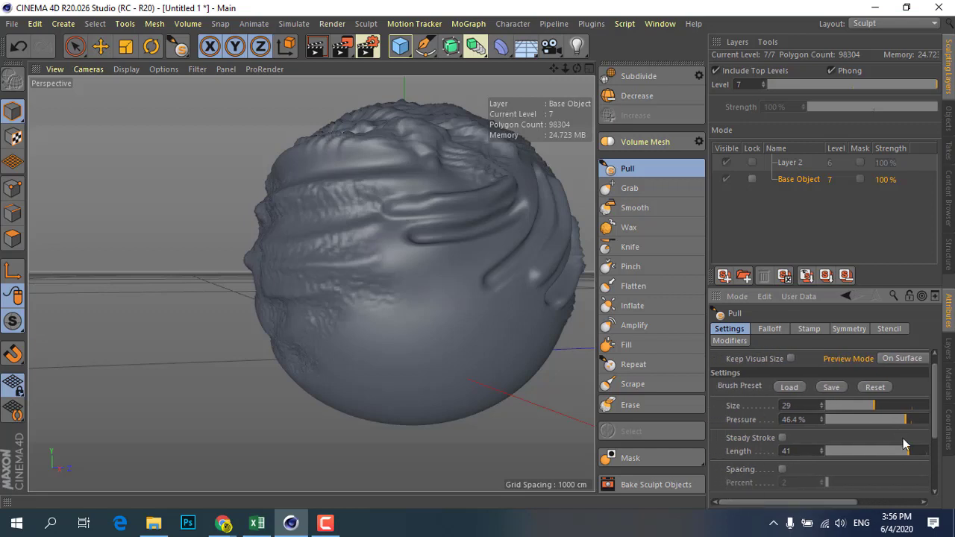
{"action": "left_click_drag", "start_coordinate": [814, 500], "coordinate": [857, 501]}
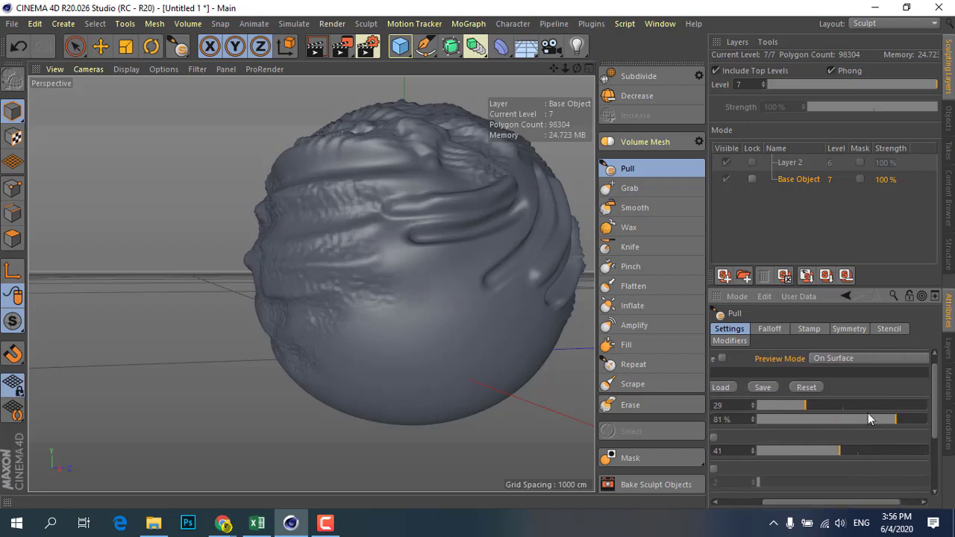
{"action": "mouse_move", "coordinate": [407, 340]}
{"action": "left_mouse_down"}
{"action": "mouse_move", "coordinate": [512, 335]}
{"action": "mouse_move", "coordinate": [351, 341]}
{"action": "mouse_move", "coordinate": [500, 309]}
{"action": "mouse_move", "coordinate": [362, 301]}
{"action": "mouse_move", "coordinate": [490, 266]}
{"action": "mouse_move", "coordinate": [473, 262]}
{"action": "mouse_move", "coordinate": [420, 388]}
{"action": "left_mouse_up"}
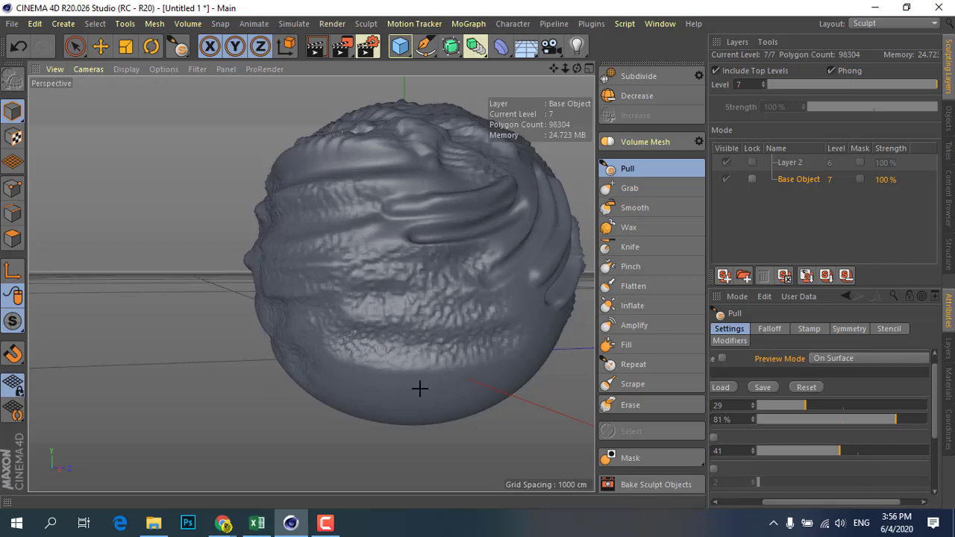
Step: Lower the Pull brush pressure to 34.6% and add more bumps along the lower-middle band
{"action": "left_click_drag", "start_coordinate": [895, 419], "coordinate": [816, 419]}
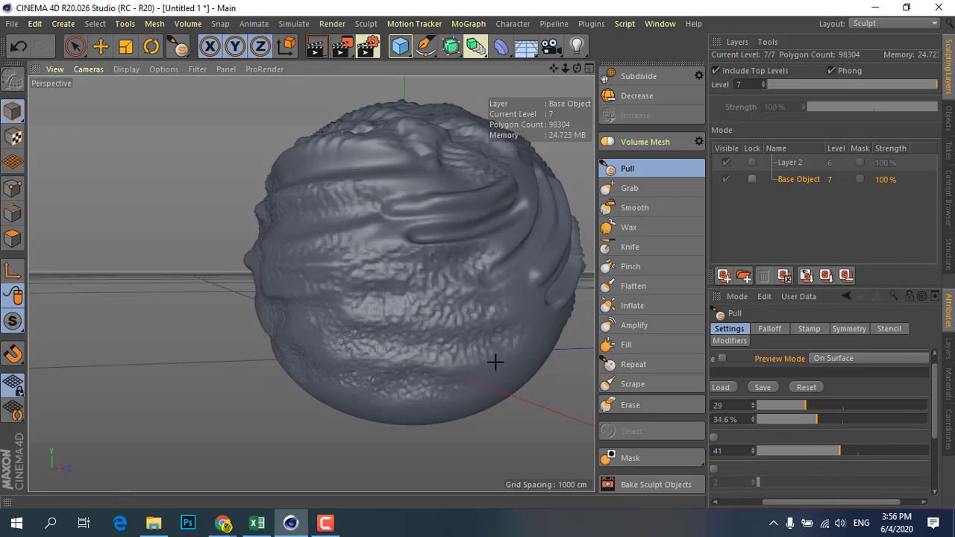
{"action": "mouse_move", "coordinate": [506, 355]}
{"action": "left_mouse_down", "text": "alt"}
{"action": "mouse_move", "coordinate": [381, 305]}
{"action": "mouse_move", "coordinate": [348, 315]}
{"action": "mouse_move", "coordinate": [482, 347]}
{"action": "left_mouse_up", "text": "alt"}
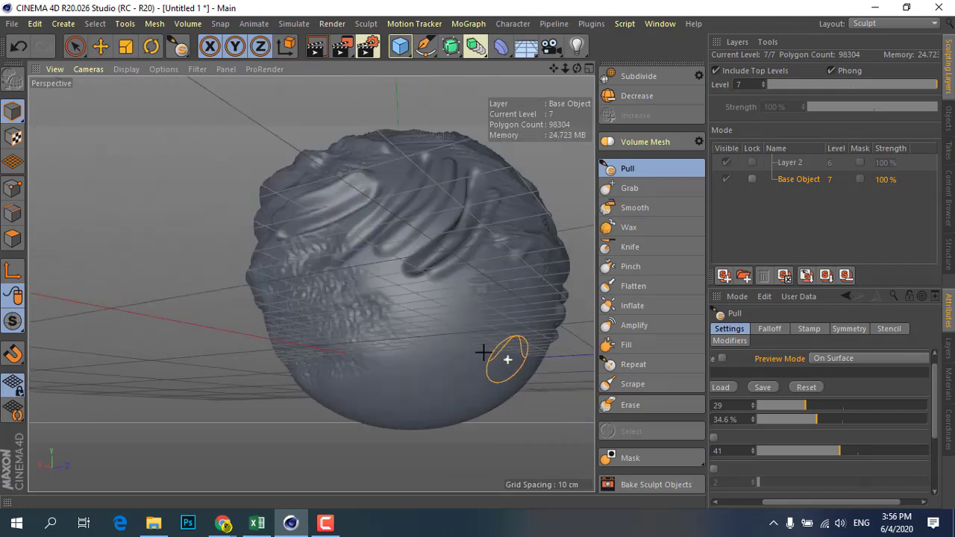
{"action": "mouse_move", "coordinate": [383, 342]}
{"action": "left_mouse_down"}
{"action": "mouse_move", "coordinate": [443, 301]}
{"action": "mouse_move", "coordinate": [423, 330]}
{"action": "mouse_move", "coordinate": [443, 363]}
{"action": "mouse_move", "coordinate": [351, 335]}
{"action": "mouse_move", "coordinate": [405, 368]}
{"action": "left_mouse_up"}
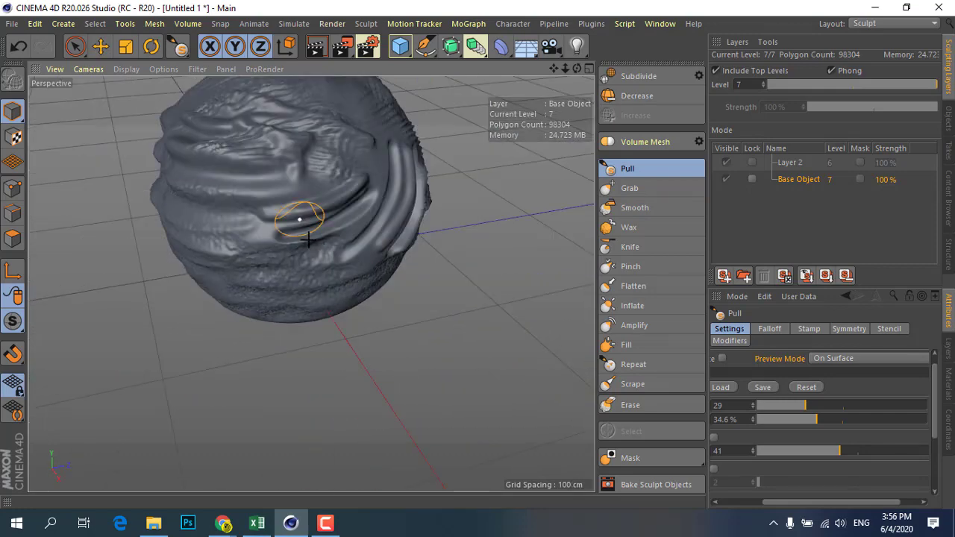
{"action": "scroll", "coordinate": [406, 337], "scroll_direction": "down", "scroll_amount": 2}
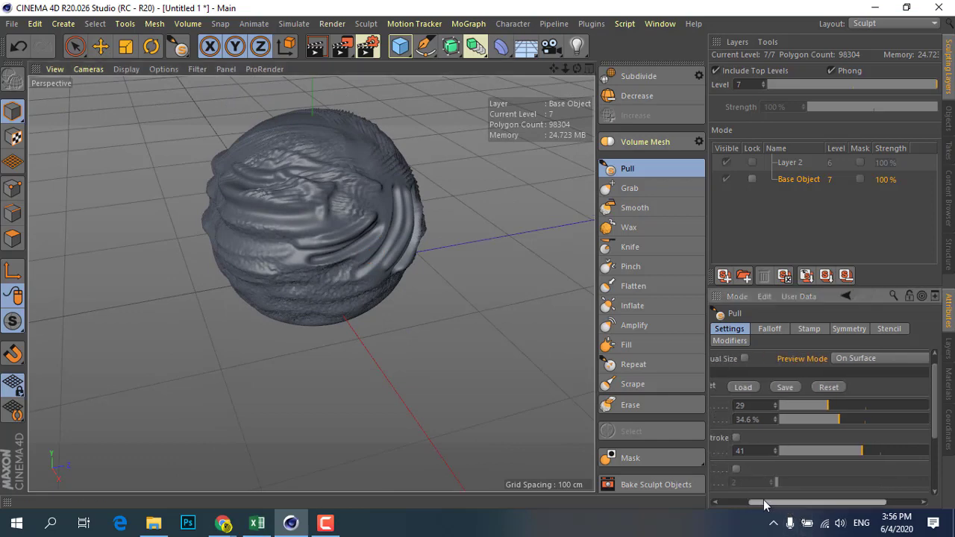
{"action": "left_click_drag", "start_coordinate": [763, 501], "coordinate": [746, 501]}
{"action": "left_click", "coordinate": [773, 329]}
Step: Clear the Pull brush's stamp image and test a stroke across the lower sphere
{"action": "left_click", "coordinate": [806, 329]}
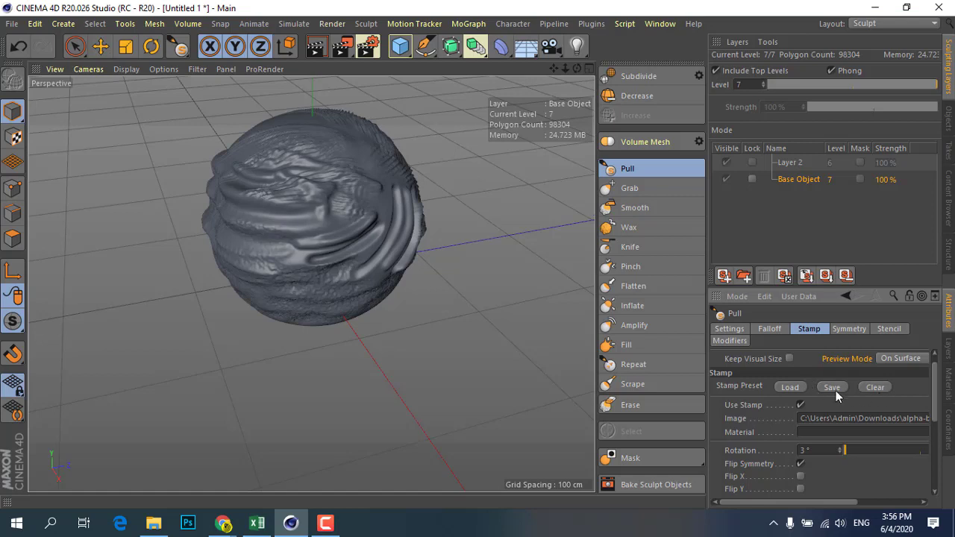
{"action": "left_click", "coordinate": [874, 387]}
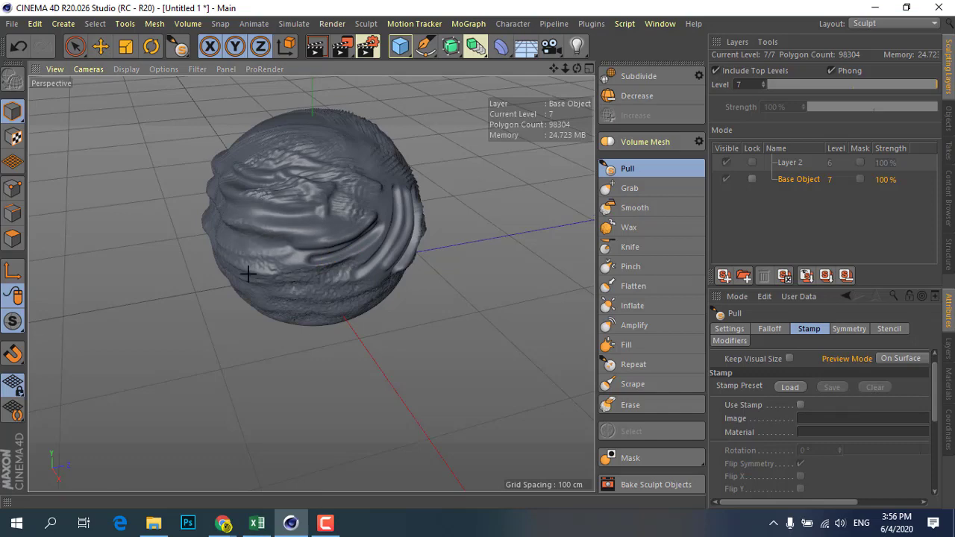
{"action": "left_click_drag", "start_coordinate": [248, 274], "coordinate": [347, 303]}
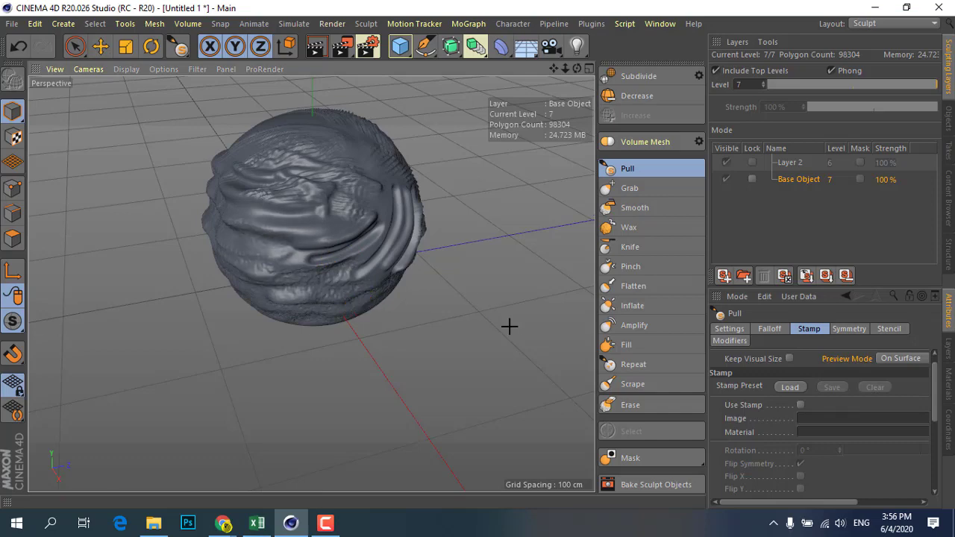
Step: Orbit around the sphere and undo the last two sculpt strokes with Ctrl+Z
{"action": "left_click_drag", "start_coordinate": [199, 273], "coordinate": [396, 256], "text": "alt"}
{"action": "scroll", "coordinate": [445, 258], "scroll_direction": "down", "scroll_amount": 3}
{"action": "scroll", "coordinate": [203, 251], "scroll_direction": "up", "scroll_amount": 3}
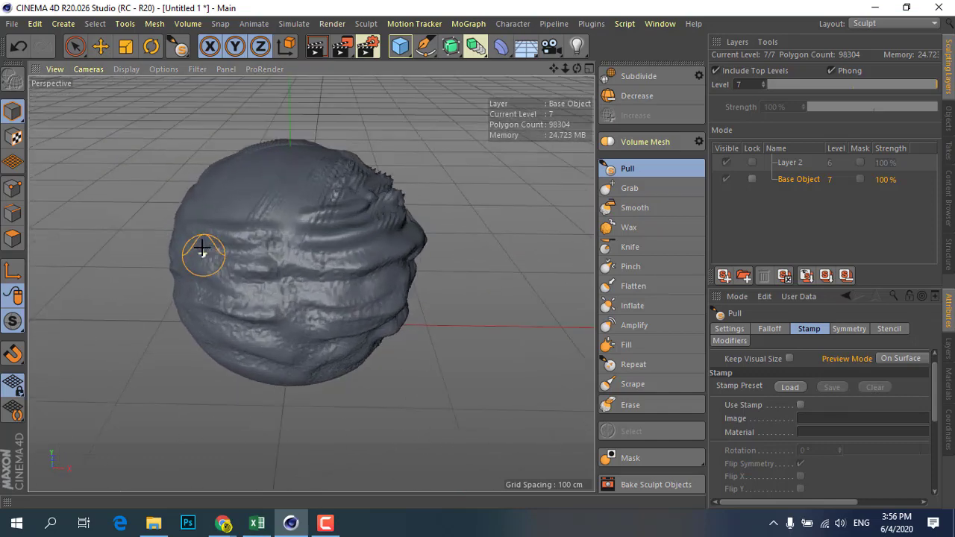
{"action": "scroll", "coordinate": [313, 223], "scroll_direction": "up", "scroll_amount": 3}
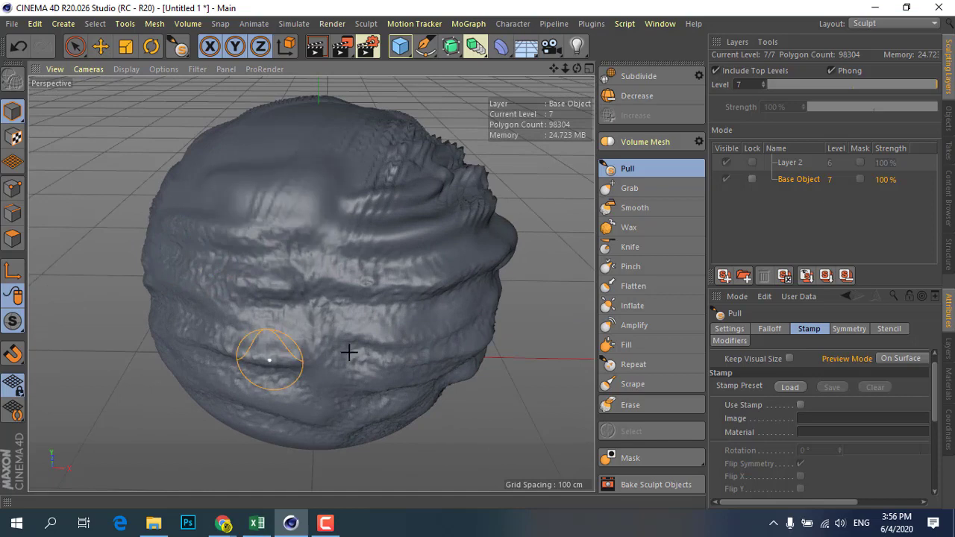
{"action": "mouse_move", "coordinate": [348, 348]}
{"action": "left_mouse_down", "text": "alt"}
{"action": "mouse_move", "coordinate": [279, 320]}
{"action": "mouse_move", "coordinate": [356, 337]}
{"action": "left_mouse_up", "text": "alt"}
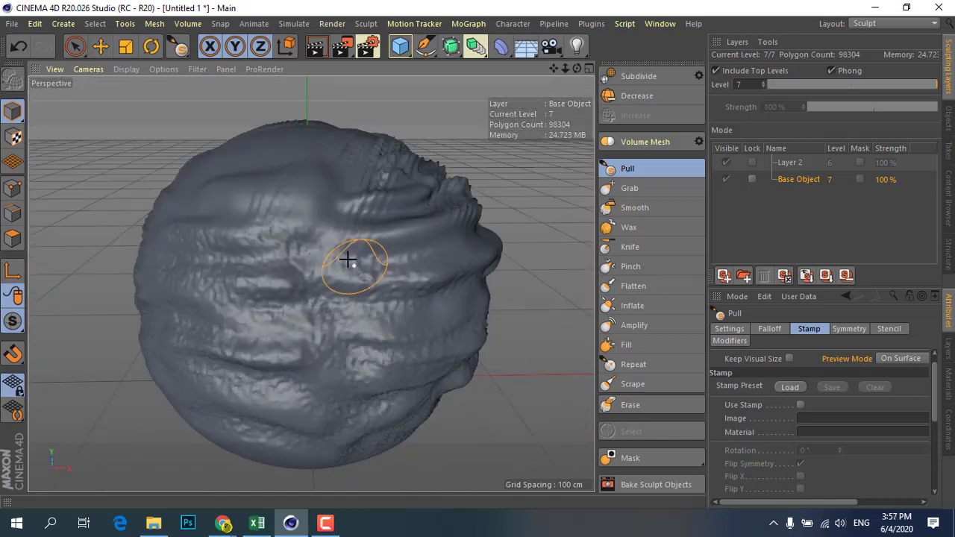
{"action": "key", "text": "ctrl+z"}
{"action": "key", "text": "ctrl+z"}
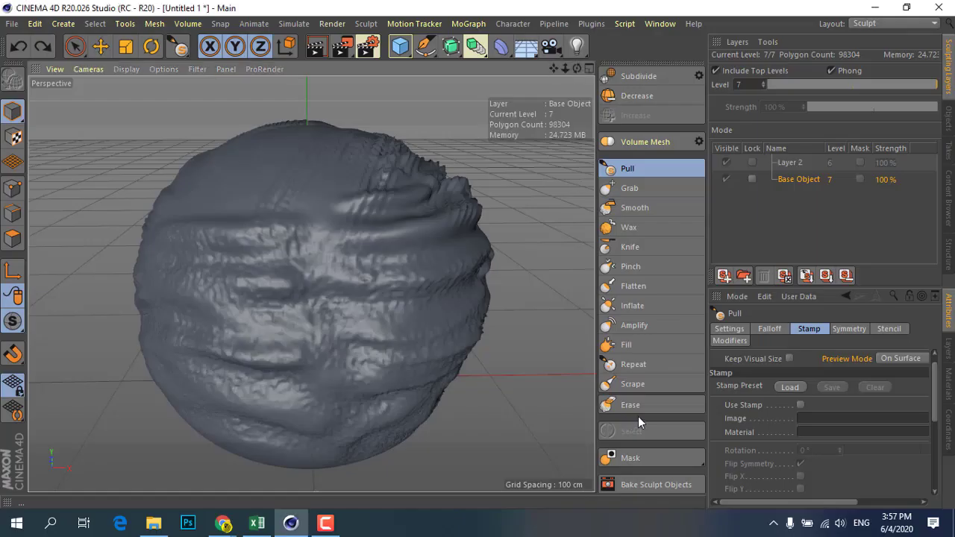
Step: Switch to the Erase brush, enlarge it, and erase wrinkles across the sphere's upper, middle and lower areas
{"action": "left_click", "coordinate": [634, 407]}
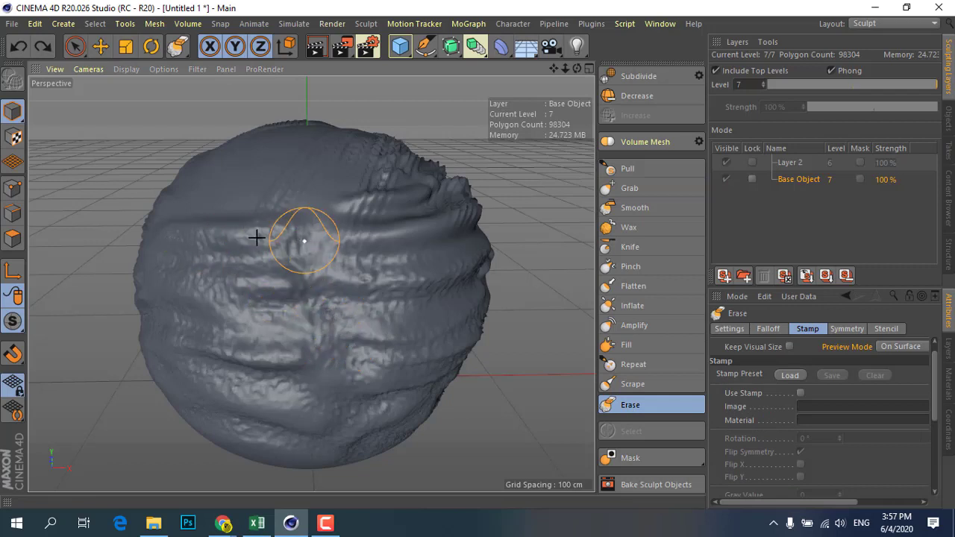
{"action": "mouse_move", "coordinate": [256, 237]}
{"action": "left_mouse_down"}
{"action": "mouse_move", "coordinate": [288, 239]}
{"action": "mouse_move", "coordinate": [267, 229]}
{"action": "left_mouse_up"}
{"action": "mouse_move", "coordinate": [198, 249]}
{"action": "left_mouse_down"}
{"action": "mouse_move", "coordinate": [222, 309]}
{"action": "mouse_move", "coordinate": [232, 294]}
{"action": "left_mouse_up"}
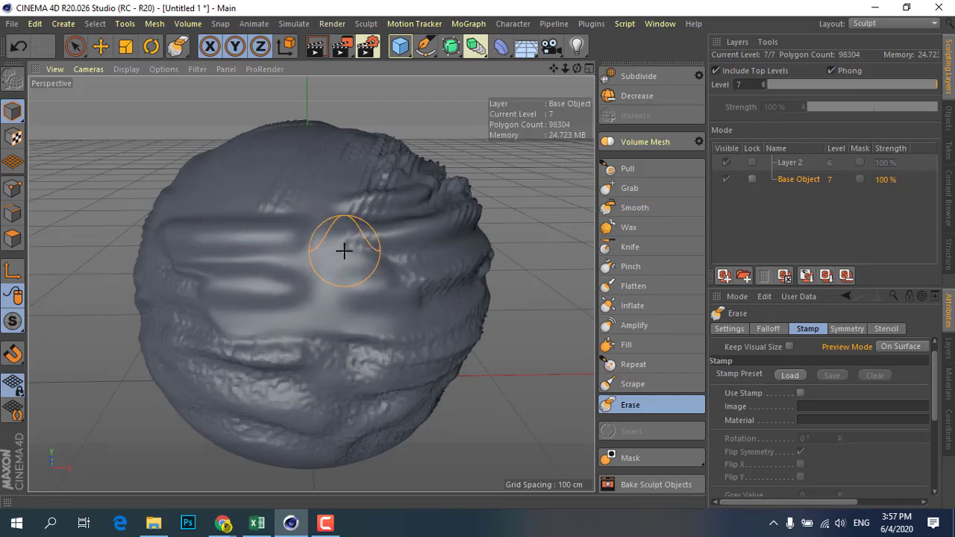
{"action": "middle_click_drag", "start_coordinate": [349, 267], "coordinate": [211, 232]}
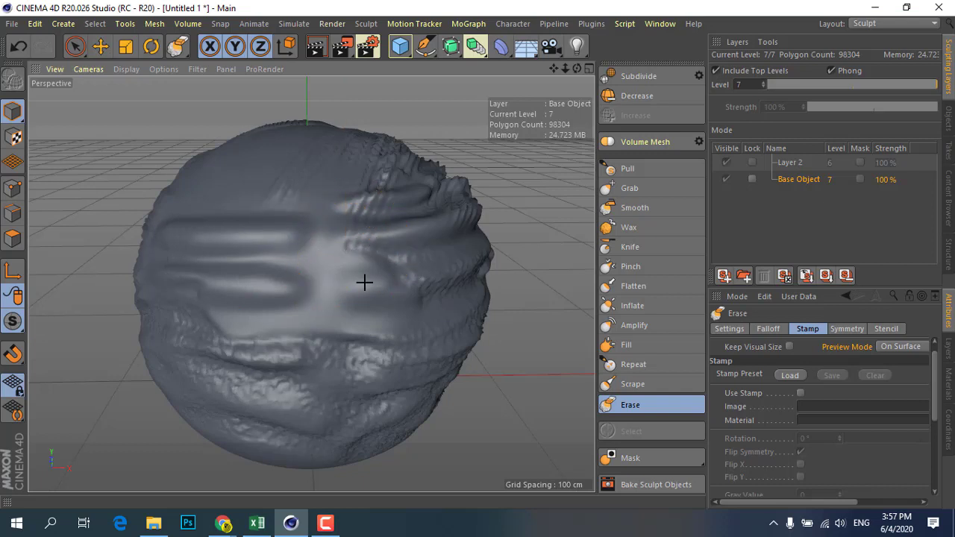
{"action": "mouse_move", "coordinate": [364, 283]}
{"action": "left_mouse_down"}
{"action": "mouse_move", "coordinate": [368, 392]}
{"action": "mouse_move", "coordinate": [258, 339]}
{"action": "mouse_move", "coordinate": [246, 226]}
{"action": "mouse_move", "coordinate": [523, 293]}
{"action": "left_mouse_up"}
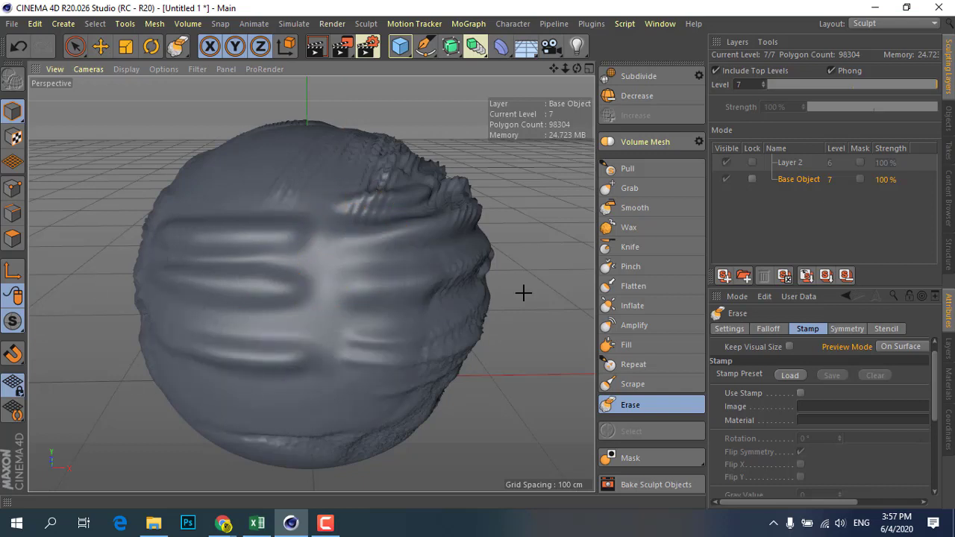
{"action": "left_click_drag", "start_coordinate": [309, 337], "coordinate": [262, 335], "text": "alt"}
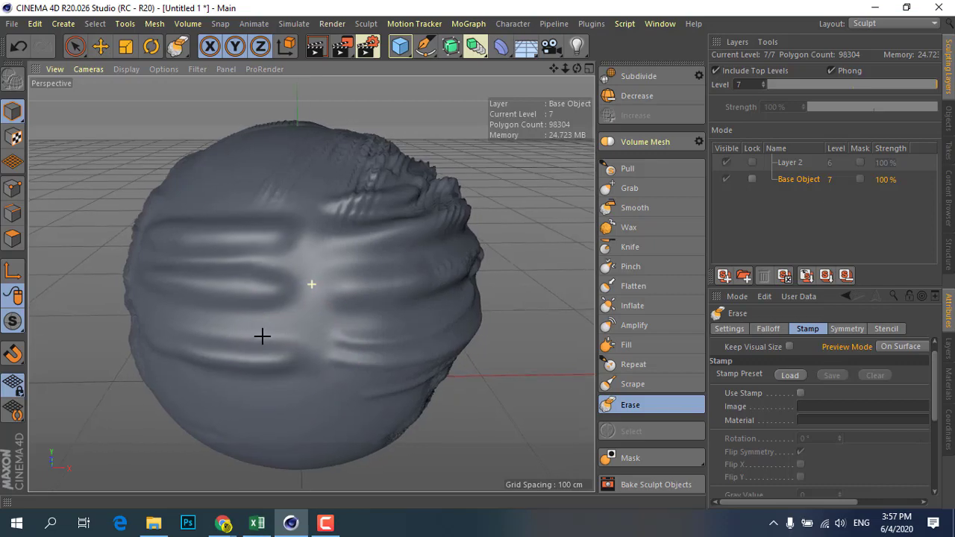
{"action": "scroll", "coordinate": [262, 336], "scroll_direction": "up", "scroll_amount": 2}
{"action": "mouse_move", "coordinate": [202, 318]}
{"action": "left_mouse_down", "text": "alt"}
{"action": "mouse_move", "coordinate": [348, 330]}
{"action": "mouse_move", "coordinate": [455, 327]}
{"action": "left_mouse_up", "text": "alt"}
{"action": "mouse_move", "coordinate": [82, 357]}
{"action": "left_mouse_down"}
{"action": "mouse_move", "coordinate": [264, 279]}
{"action": "mouse_move", "coordinate": [254, 256]}
{"action": "left_mouse_up"}
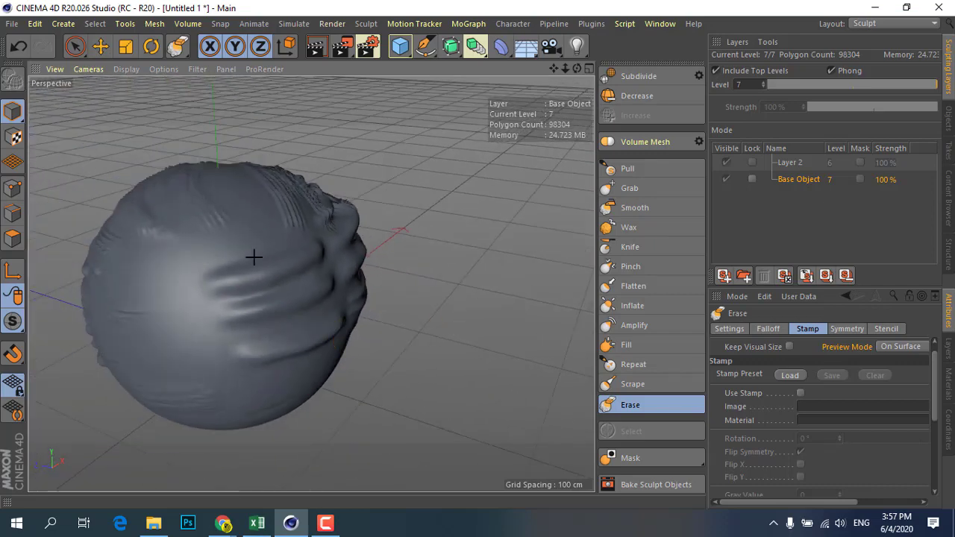
Step: Orbit around the sphere and erase the remaining detail on its lower-right, top and bottom
{"action": "mouse_move", "coordinate": [211, 227]}
{"action": "left_mouse_down", "text": "alt"}
{"action": "mouse_move", "coordinate": [256, 262]}
{"action": "mouse_move", "coordinate": [291, 262]}
{"action": "left_mouse_up", "text": "alt"}
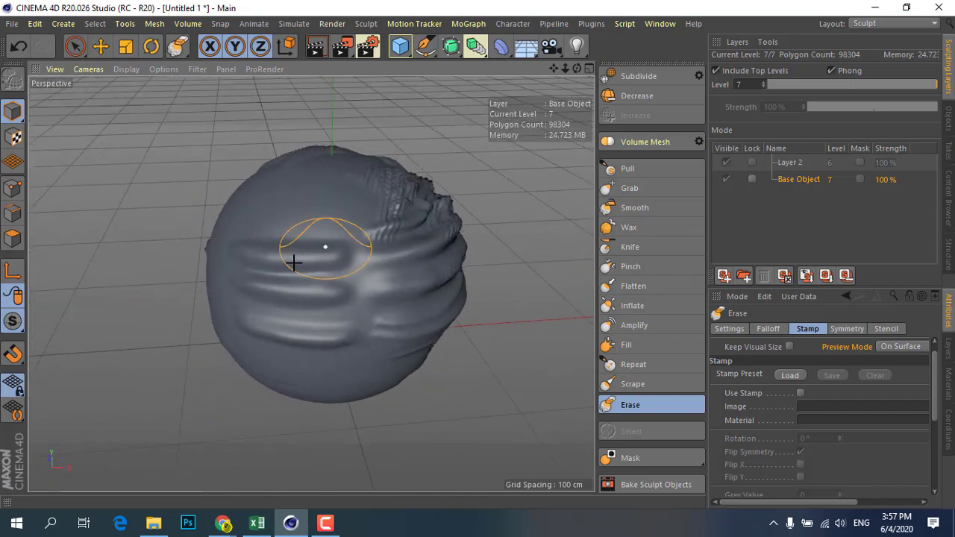
{"action": "mouse_move", "coordinate": [366, 260]}
{"action": "left_mouse_down", "text": "alt"}
{"action": "mouse_move", "coordinate": [448, 256]}
{"action": "mouse_move", "coordinate": [238, 266]}
{"action": "mouse_move", "coordinate": [416, 229]}
{"action": "mouse_move", "coordinate": [331, 347]}
{"action": "left_mouse_up", "text": "alt"}
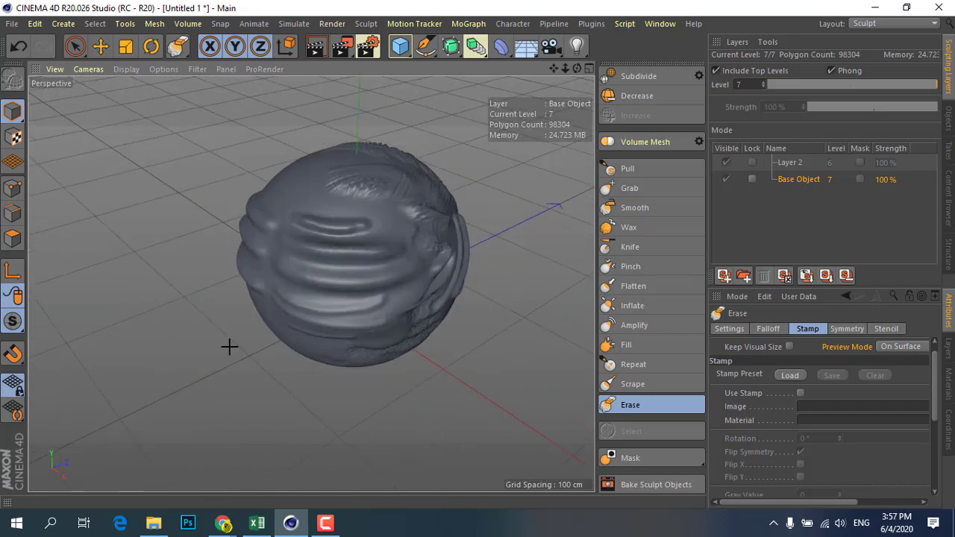
{"action": "scroll", "coordinate": [433, 276], "scroll_direction": "up", "scroll_amount": 2}
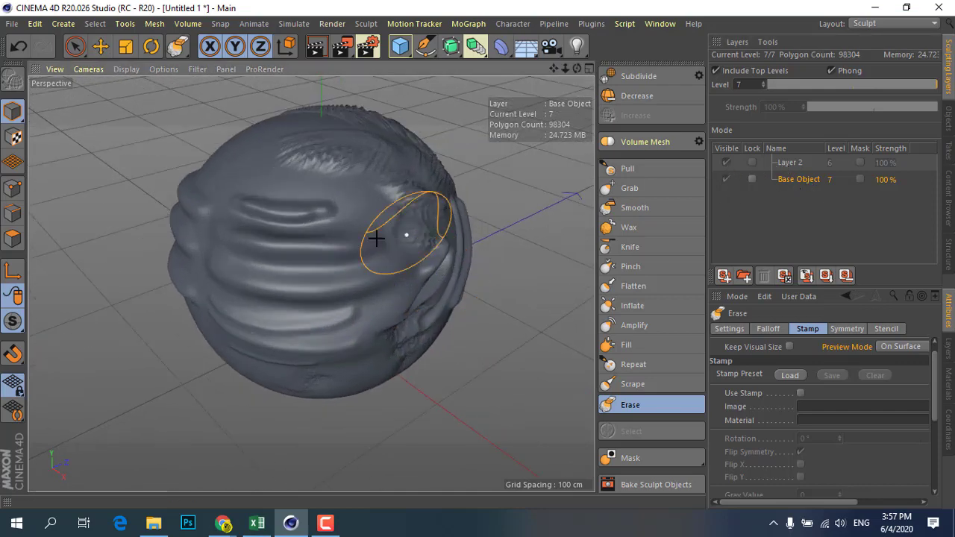
{"action": "left_click_drag", "start_coordinate": [331, 326], "coordinate": [342, 261], "text": "alt"}
{"action": "mouse_move", "coordinate": [351, 303]}
{"action": "left_mouse_down"}
{"action": "mouse_move", "coordinate": [319, 367]}
{"action": "mouse_move", "coordinate": [373, 391]}
{"action": "mouse_move", "coordinate": [398, 331]}
{"action": "mouse_move", "coordinate": [386, 353]}
{"action": "left_mouse_up"}
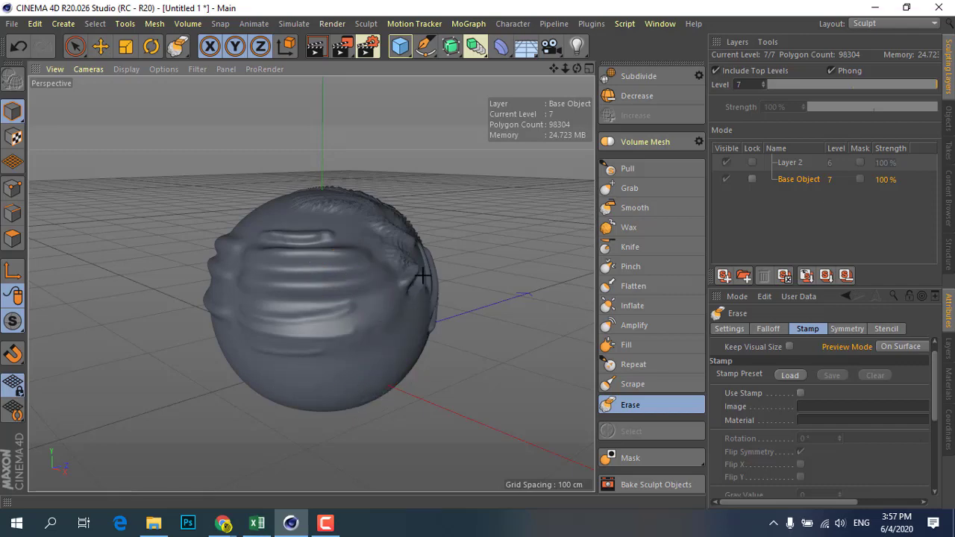
{"action": "mouse_move", "coordinate": [426, 273]}
{"action": "left_mouse_down", "text": "alt"}
{"action": "mouse_move", "coordinate": [366, 341]}
{"action": "mouse_move", "coordinate": [411, 213]}
{"action": "left_mouse_up", "text": "alt"}
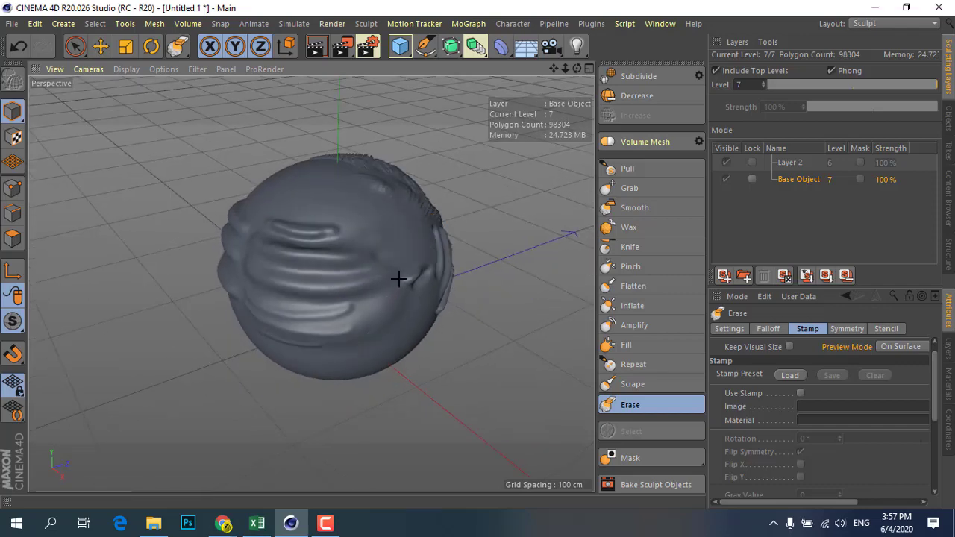
{"action": "mouse_move", "coordinate": [399, 298]}
{"action": "left_mouse_down", "text": "alt"}
{"action": "mouse_move", "coordinate": [261, 241]}
{"action": "mouse_move", "coordinate": [162, 287]}
{"action": "left_mouse_up", "text": "alt"}
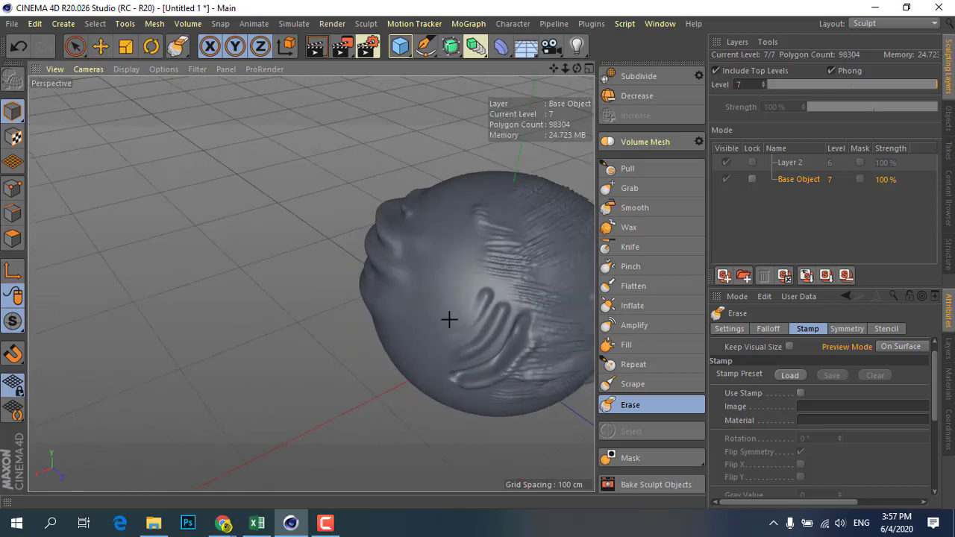
{"action": "mouse_move", "coordinate": [529, 281]}
{"action": "left_mouse_down", "text": "alt"}
{"action": "mouse_move", "coordinate": [356, 273]}
{"action": "mouse_move", "coordinate": [484, 317]}
{"action": "left_mouse_up", "text": "alt"}
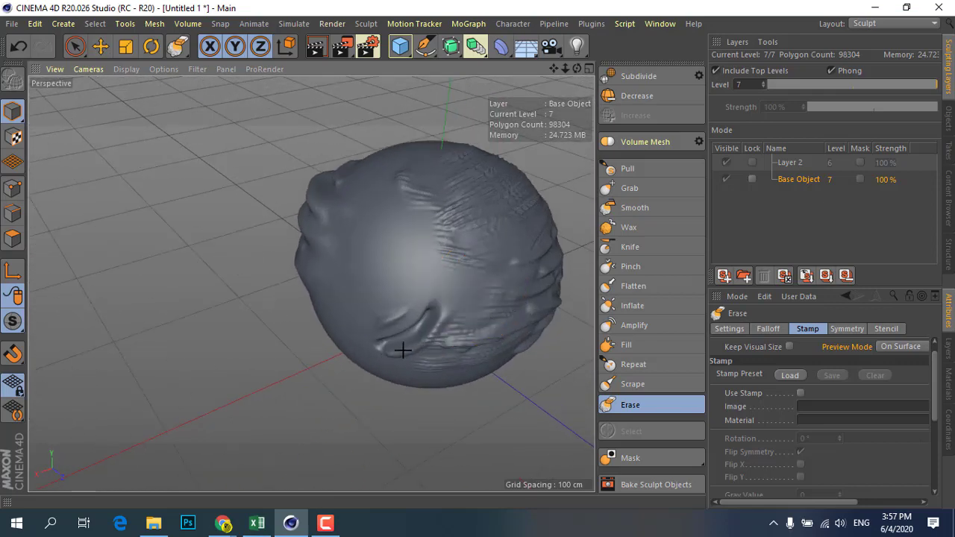
{"action": "mouse_move", "coordinate": [389, 316]}
{"action": "left_mouse_down", "text": "alt"}
{"action": "mouse_move", "coordinate": [480, 283]}
{"action": "mouse_move", "coordinate": [236, 196]}
{"action": "left_mouse_up", "text": "alt"}
{"action": "right_click_drag", "start_coordinate": [236, 195], "coordinate": [441, 240], "text": "alt"}
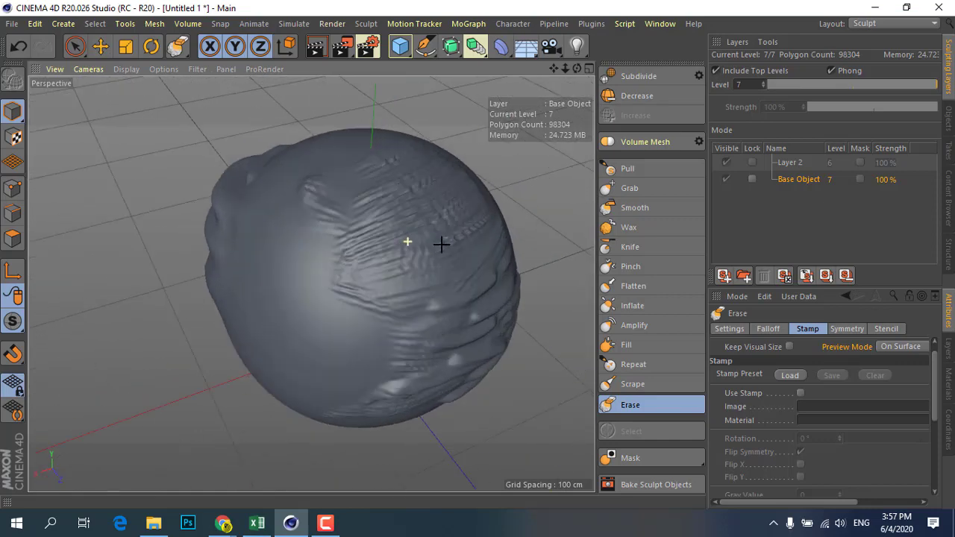
{"action": "mouse_move", "coordinate": [430, 254]}
{"action": "left_mouse_down"}
{"action": "mouse_move", "coordinate": [421, 184]}
{"action": "mouse_move", "coordinate": [399, 198]}
{"action": "left_mouse_up"}
{"action": "mouse_move", "coordinate": [508, 254]}
{"action": "left_mouse_down"}
{"action": "mouse_move", "coordinate": [465, 377]}
{"action": "mouse_move", "coordinate": [470, 323]}
{"action": "mouse_move", "coordinate": [437, 376]}
{"action": "mouse_move", "coordinate": [362, 411]}
{"action": "left_mouse_up"}
{"action": "mouse_move", "coordinate": [271, 303]}
{"action": "left_mouse_down", "text": "alt"}
{"action": "mouse_move", "coordinate": [232, 254]}
{"action": "mouse_move", "coordinate": [264, 285]}
{"action": "mouse_move", "coordinate": [430, 347]}
{"action": "mouse_move", "coordinate": [440, 378]}
{"action": "left_mouse_up", "text": "alt"}
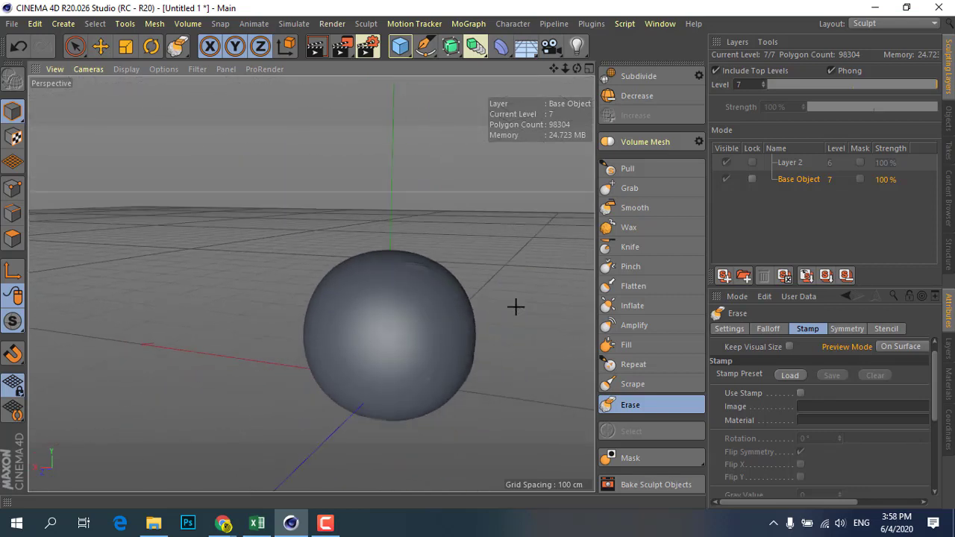
Step: Recentre the view on the smooth sphere and show the Erase brush's Symmetry settings, no axes enabled
{"action": "right_click_drag", "start_coordinate": [398, 324], "coordinate": [452, 346], "text": "alt"}
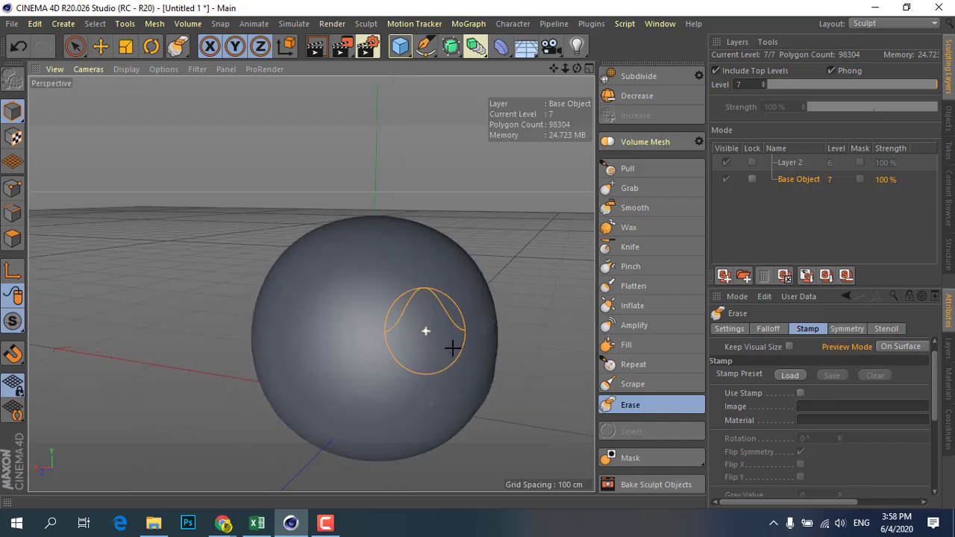
{"action": "left_click_drag", "start_coordinate": [452, 346], "coordinate": [356, 344], "text": "alt"}
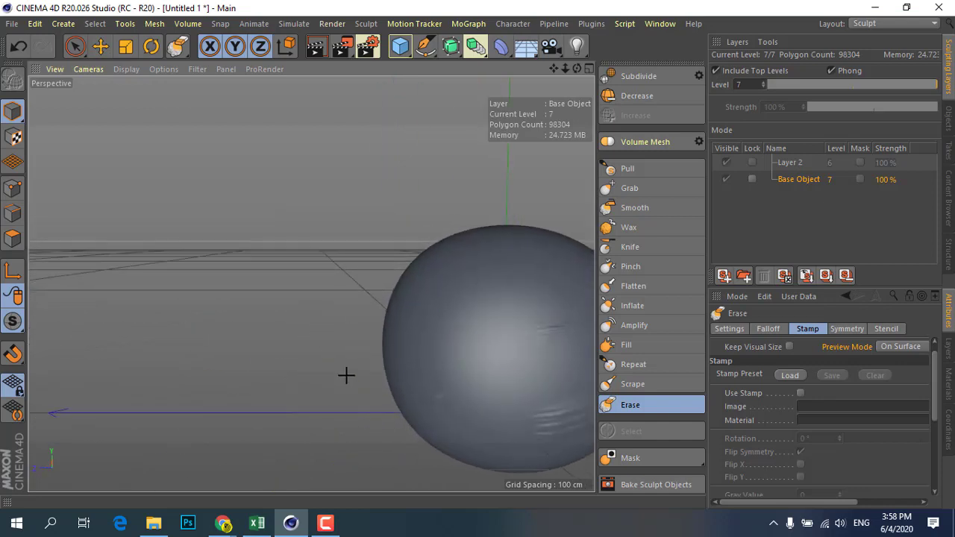
{"action": "scroll", "coordinate": [345, 376], "scroll_direction": "down", "scroll_amount": 3}
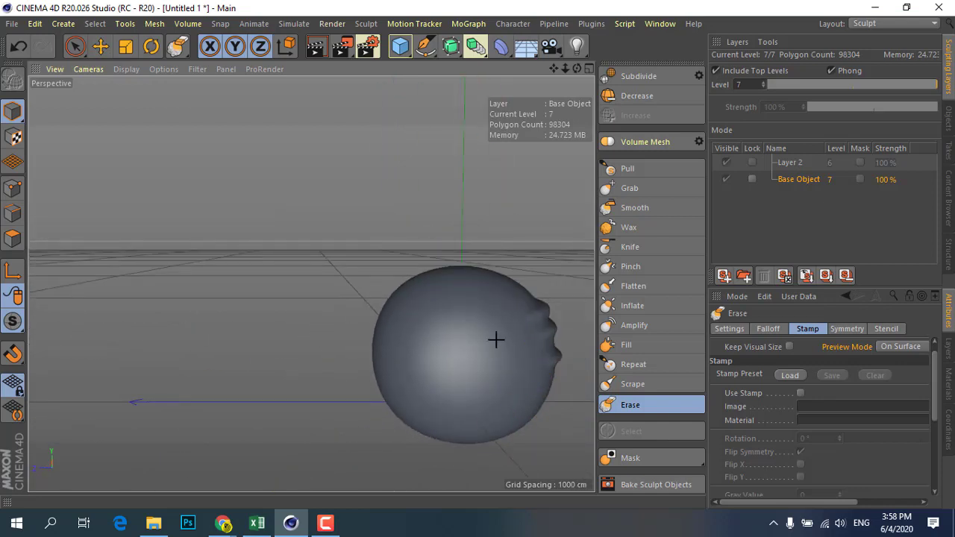
{"action": "left_click_drag", "start_coordinate": [363, 335], "coordinate": [395, 301], "text": "alt"}
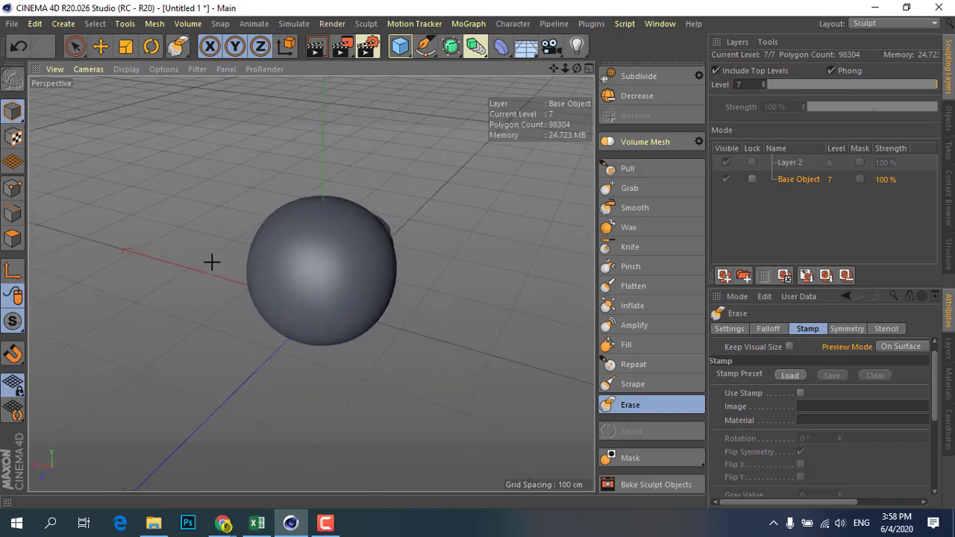
{"action": "right_click_drag", "start_coordinate": [211, 261], "coordinate": [367, 288], "text": "alt"}
{"action": "left_click_drag", "start_coordinate": [341, 337], "coordinate": [335, 346], "text": "alt"}
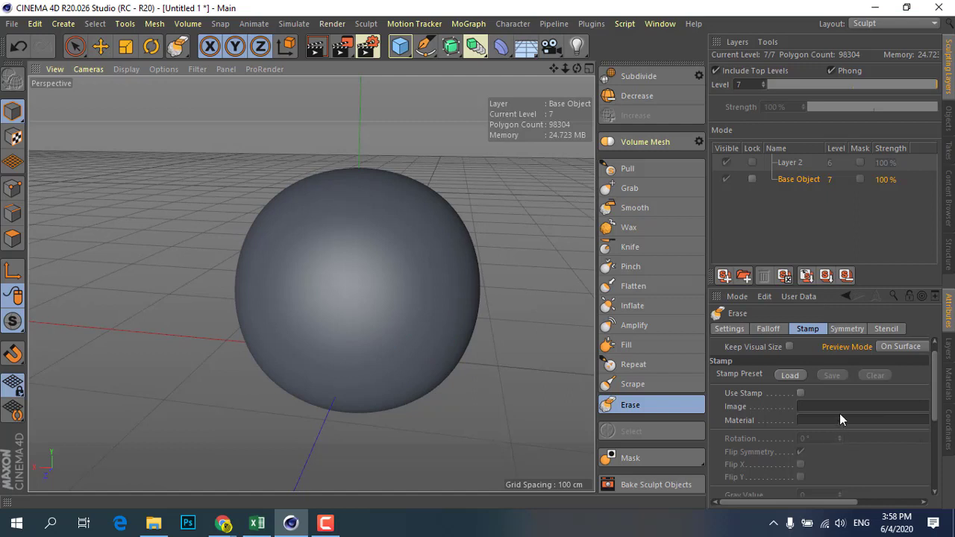
{"action": "left_click", "coordinate": [849, 330]}
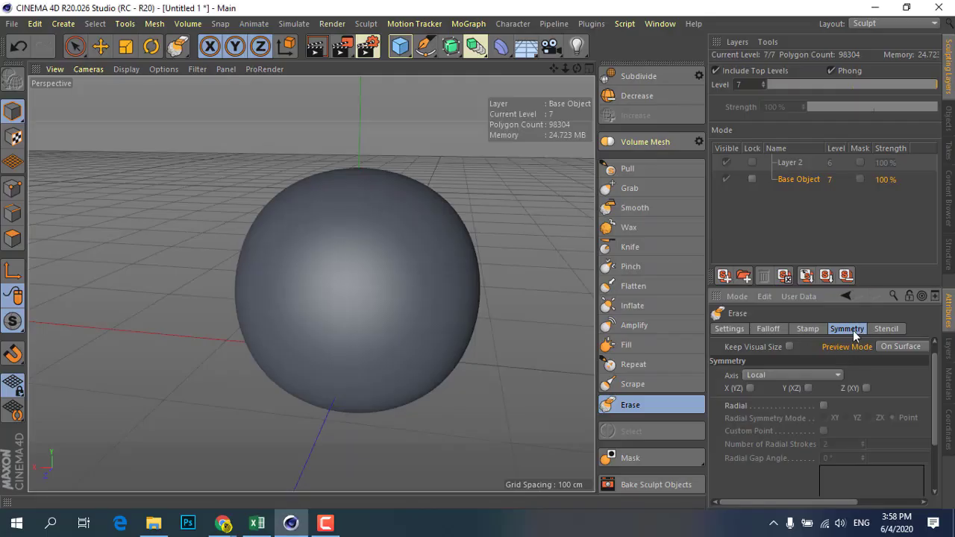
Step: Tick Use Stencil for the Erase brush, giving transparency 0.92, angle 0° and scale 1
{"action": "left_click", "coordinate": [807, 330]}
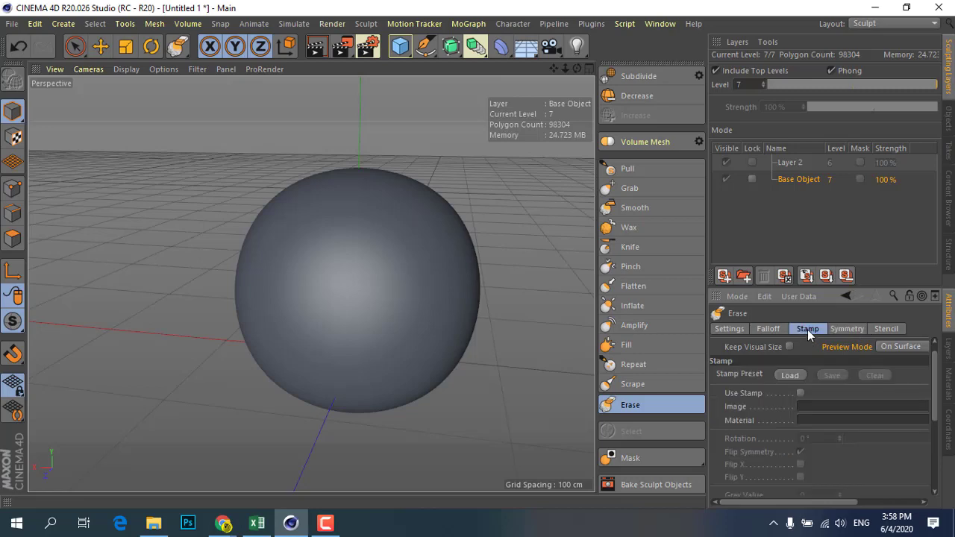
{"action": "left_click", "coordinate": [891, 331]}
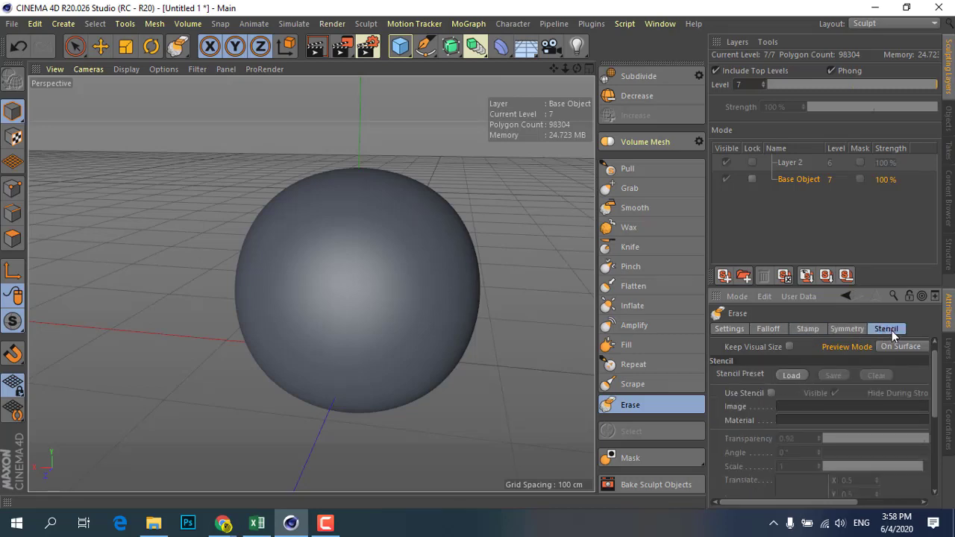
{"action": "left_click", "coordinate": [811, 330]}
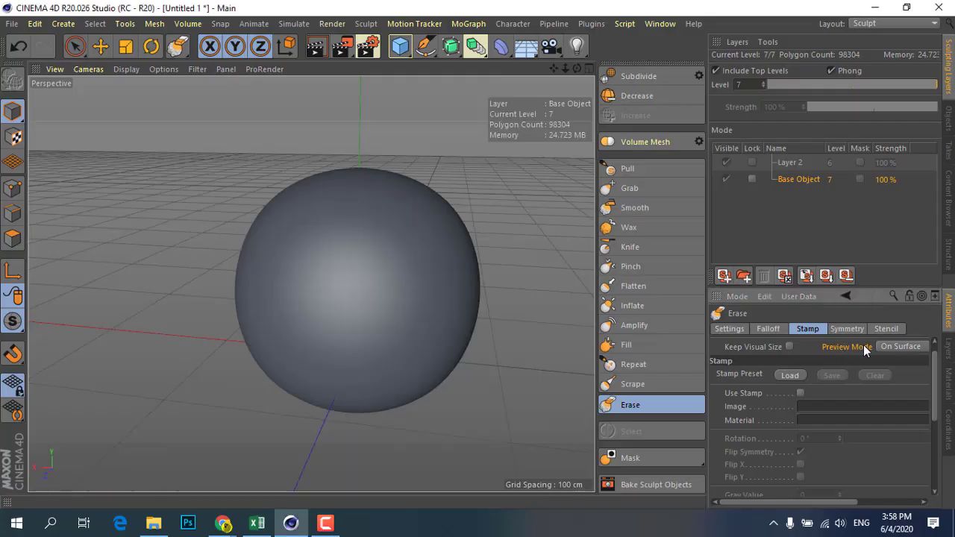
{"action": "left_click", "coordinate": [885, 332]}
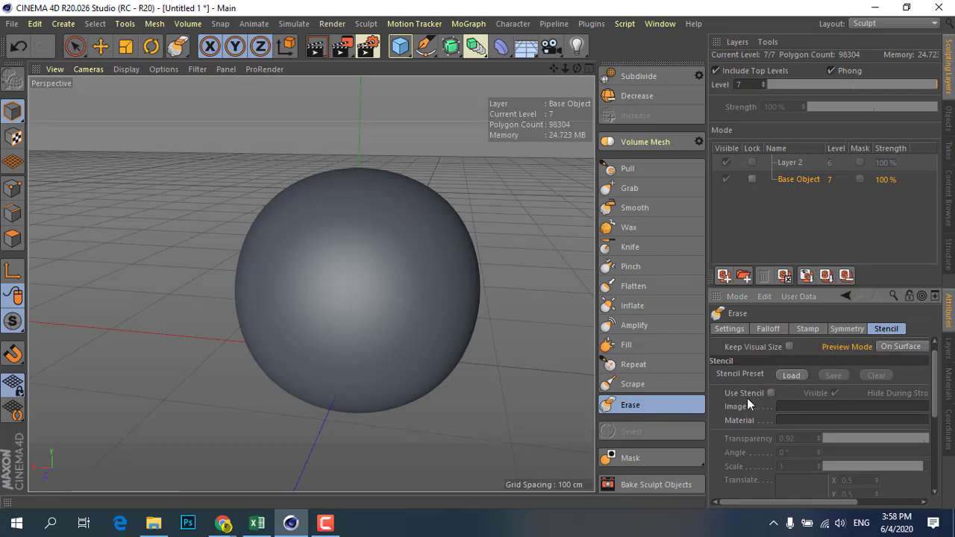
{"action": "left_click", "coordinate": [771, 393]}
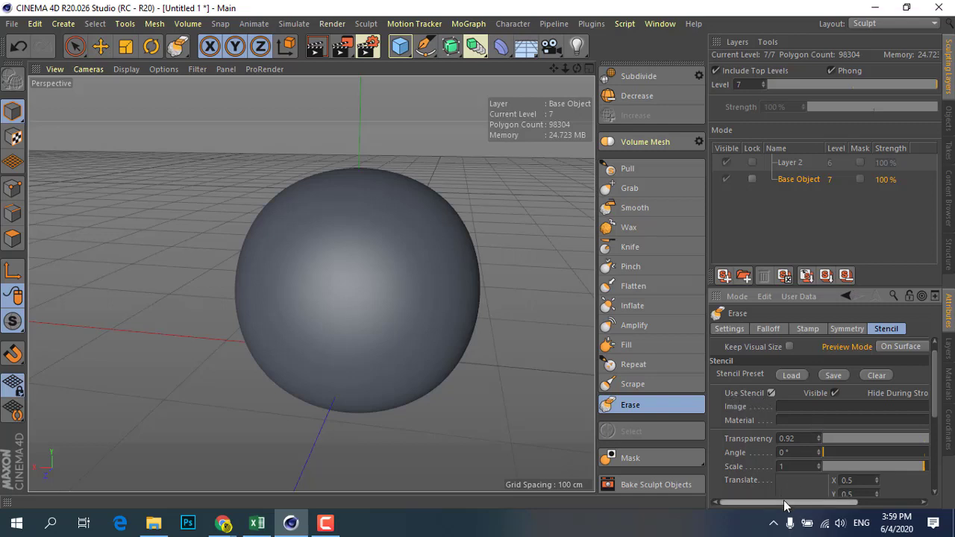
{"action": "left_click_drag", "start_coordinate": [787, 501], "coordinate": [856, 502]}
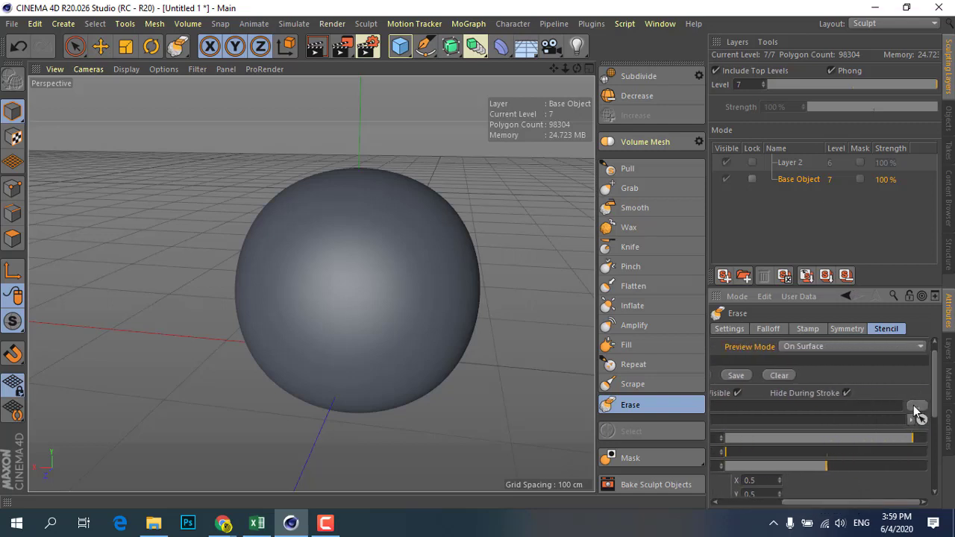
Step: Load vector-dirty-brush-strokes.jpg from Downloads as the Erase brush's stencil image
{"action": "left_click", "coordinate": [917, 407]}
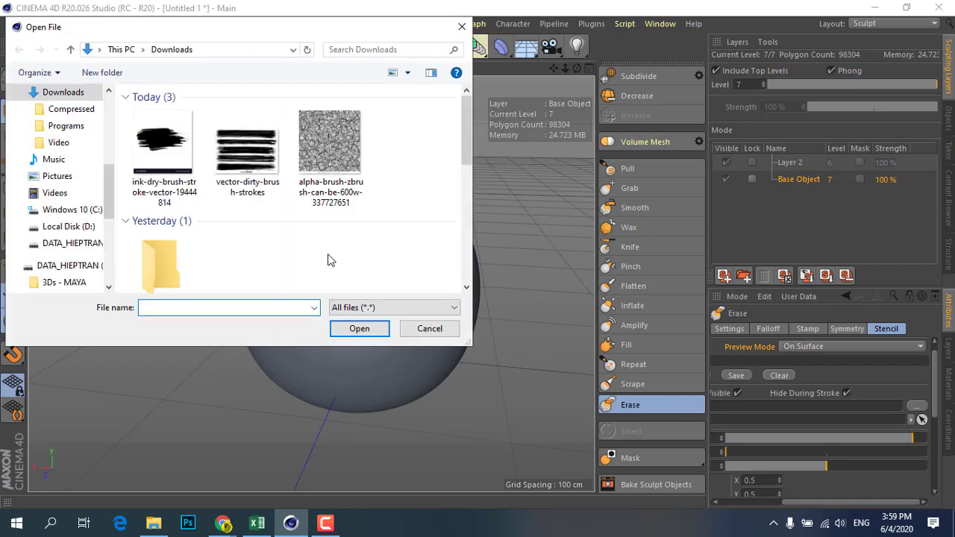
{"action": "left_click", "coordinate": [246, 133]}
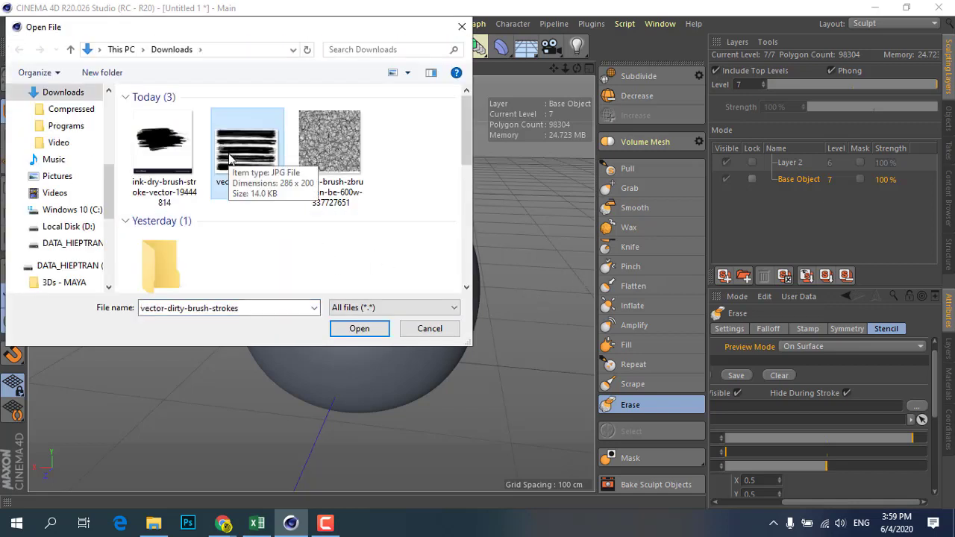
{"action": "left_click", "coordinate": [356, 333]}
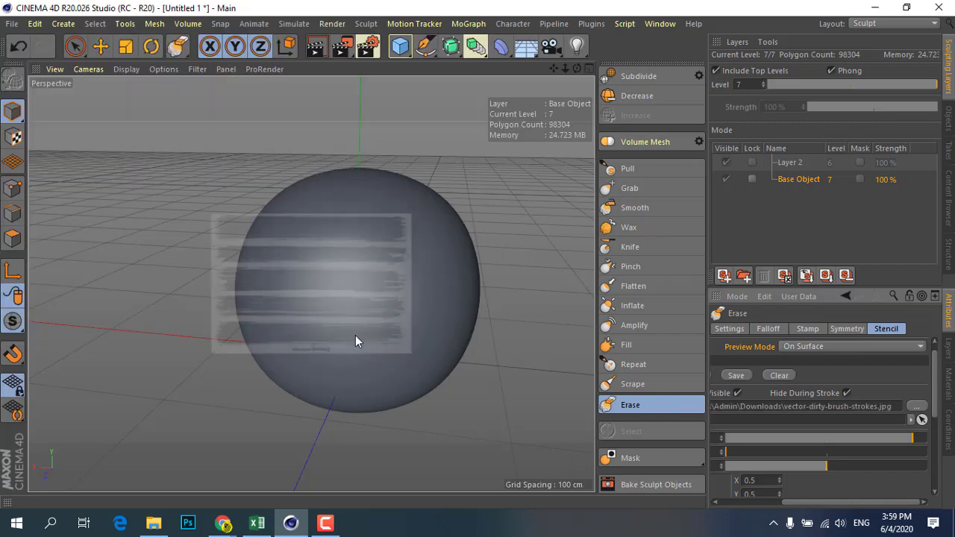
{"action": "scroll", "coordinate": [242, 259], "scroll_direction": "down", "scroll_amount": 3}
{"action": "scroll", "coordinate": [286, 274], "scroll_direction": "up", "scroll_amount": 2}
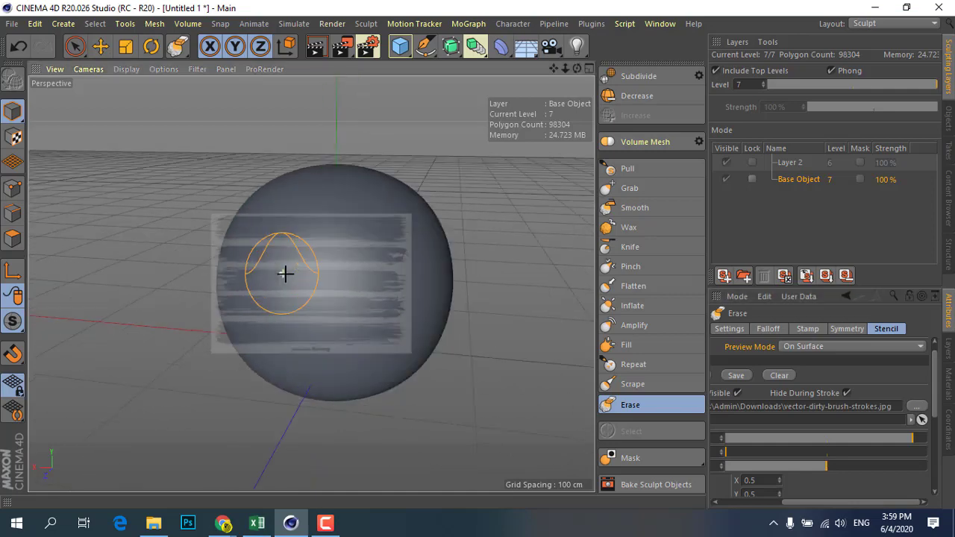
{"action": "scroll", "coordinate": [286, 273], "scroll_direction": "up", "scroll_amount": 3}
{"action": "scroll", "coordinate": [262, 280], "scroll_direction": "down", "scroll_amount": 3}
{"action": "scroll", "coordinate": [301, 299], "scroll_direction": "down", "scroll_amount": 2}
{"action": "scroll", "coordinate": [302, 299], "scroll_direction": "down", "scroll_amount": 2}
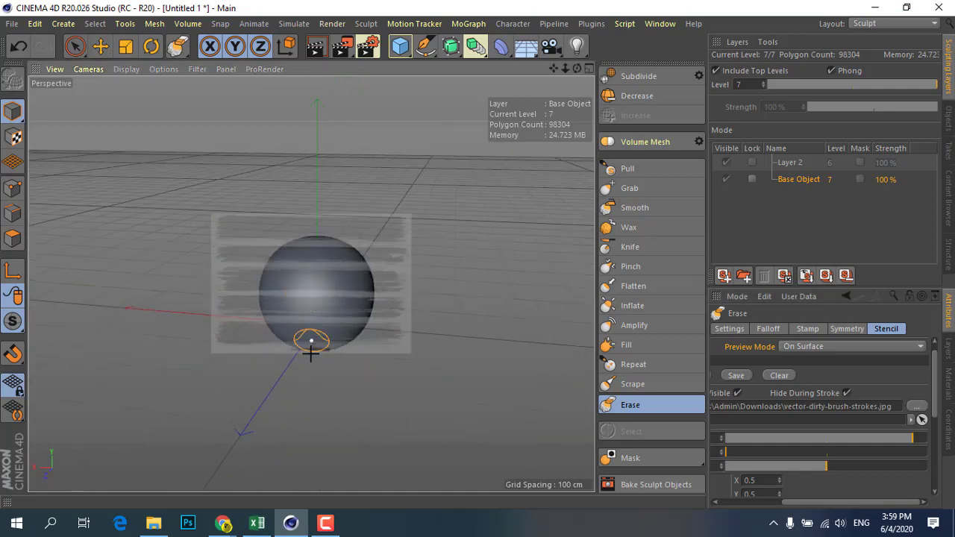
{"action": "scroll", "coordinate": [309, 341], "scroll_direction": "down", "scroll_amount": 1}
{"action": "scroll", "coordinate": [308, 348], "scroll_direction": "up", "scroll_amount": 2}
{"action": "scroll", "coordinate": [292, 283], "scroll_direction": "up", "scroll_amount": 3}
{"action": "scroll", "coordinate": [285, 267], "scroll_direction": "up", "scroll_amount": 2}
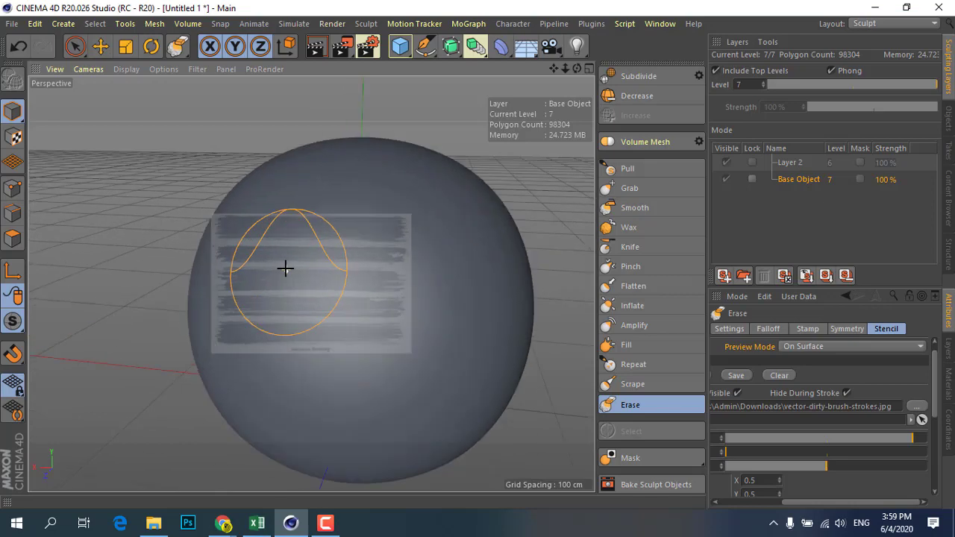
{"action": "scroll", "coordinate": [283, 270], "scroll_direction": "down", "scroll_amount": 3}
{"action": "scroll", "coordinate": [314, 275], "scroll_direction": "down", "scroll_amount": 1}
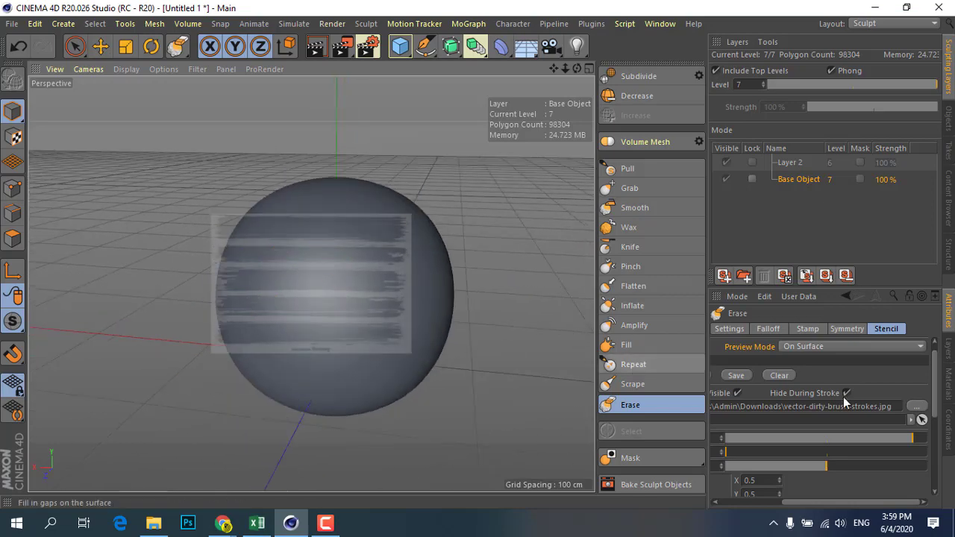
Step: Set the stencil transparency to 1, then undo that change
{"action": "left_click", "coordinate": [937, 422]}
{"action": "left_click_drag", "start_coordinate": [936, 422], "coordinate": [936, 463]}
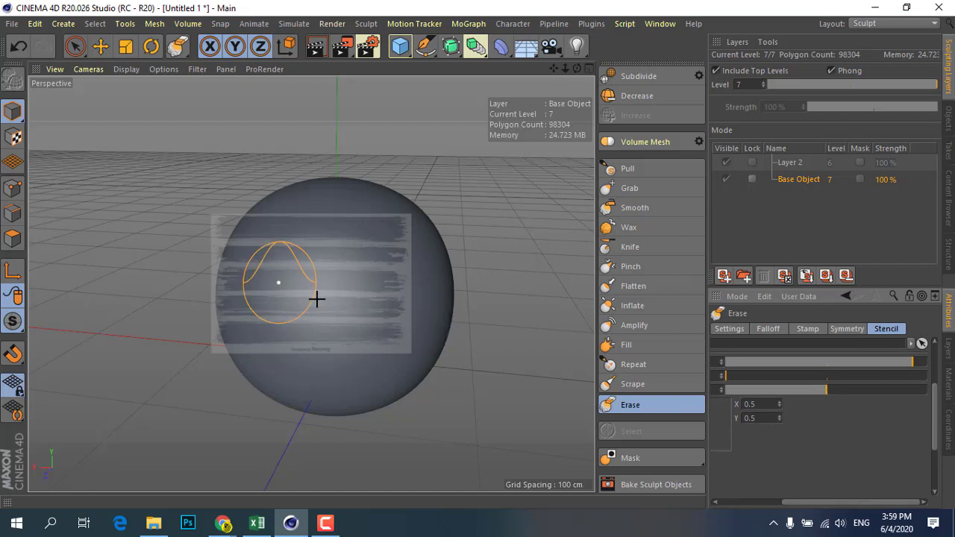
{"action": "left_click_drag", "start_coordinate": [780, 502], "coordinate": [741, 500]}
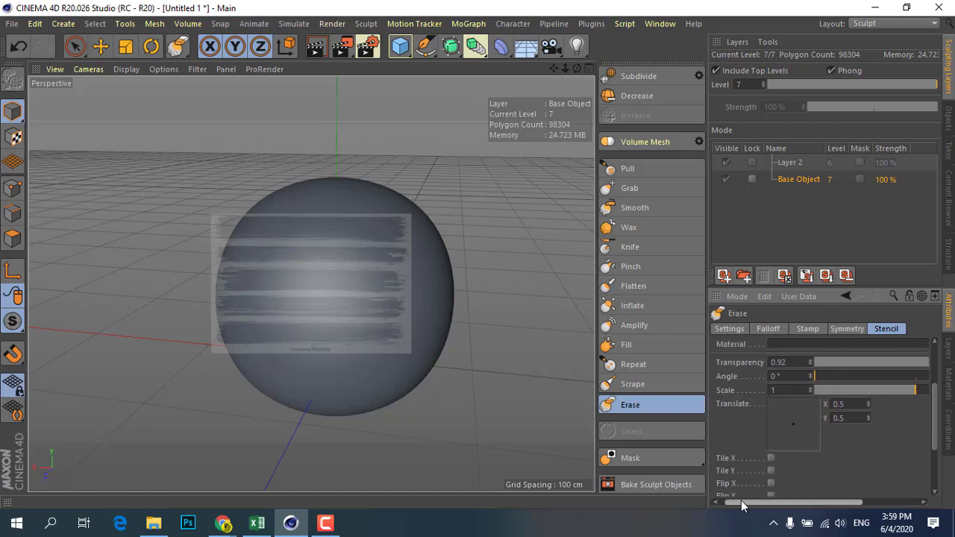
{"action": "left_click_drag", "start_coordinate": [792, 362], "coordinate": [766, 362]}
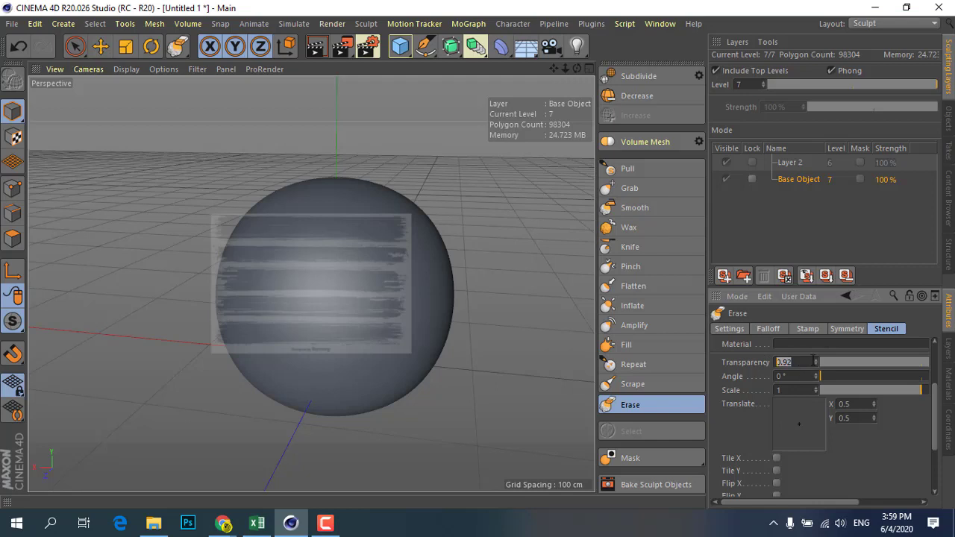
{"action": "type", "text": "1"}
{"action": "key", "text": "Return"}
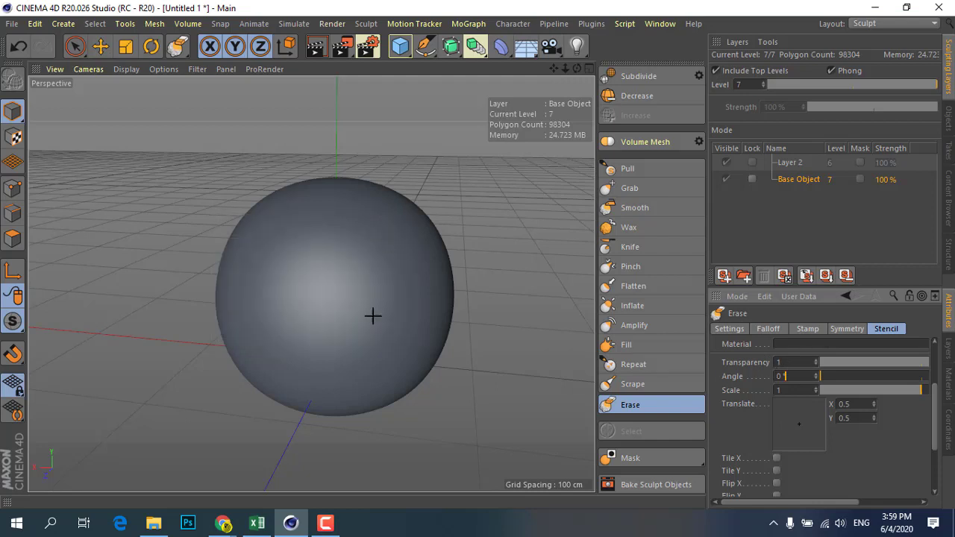
{"action": "left_click", "coordinate": [782, 376]}
{"action": "key", "text": "ctrl+z"}
Step: Enter stencil transparency 0.93 and resize the Erase brush to about 26.27
{"action": "type", "text": "93"}
{"action": "key", "text": "Return"}
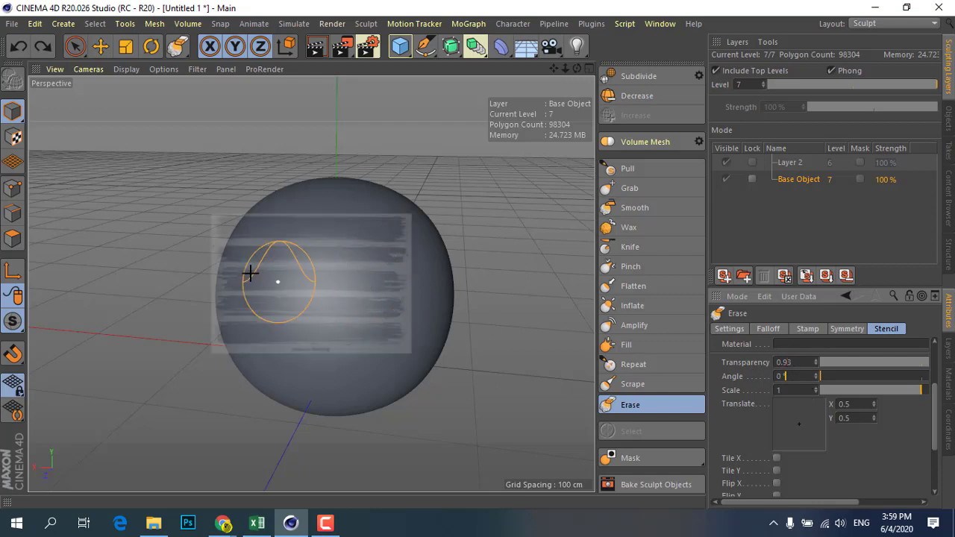
{"action": "scroll", "coordinate": [247, 269], "scroll_direction": "up", "scroll_amount": 2}
{"action": "scroll", "coordinate": [322, 279], "scroll_direction": "up", "scroll_amount": 2}
{"action": "scroll", "coordinate": [290, 284], "scroll_direction": "down", "scroll_amount": 1}
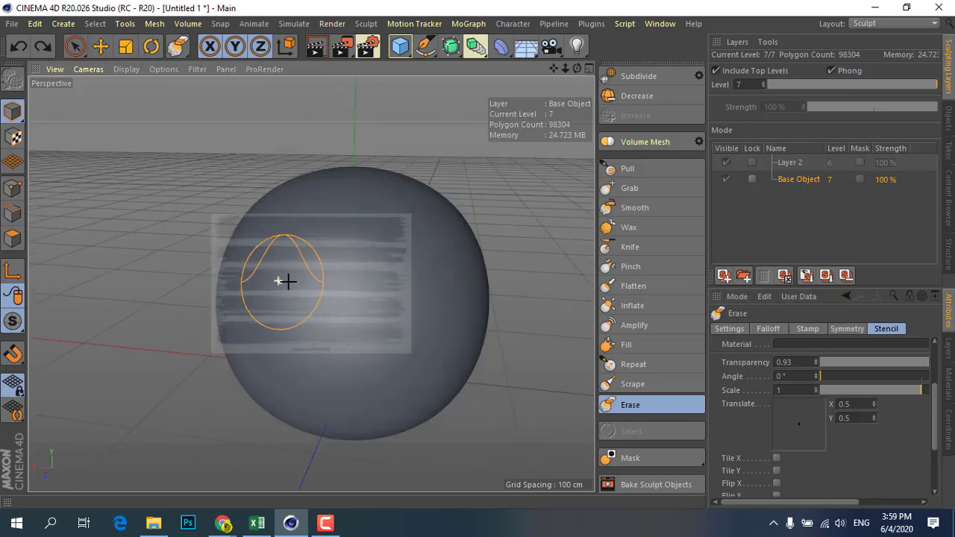
{"action": "scroll", "coordinate": [378, 283], "scroll_direction": "up", "scroll_amount": 1}
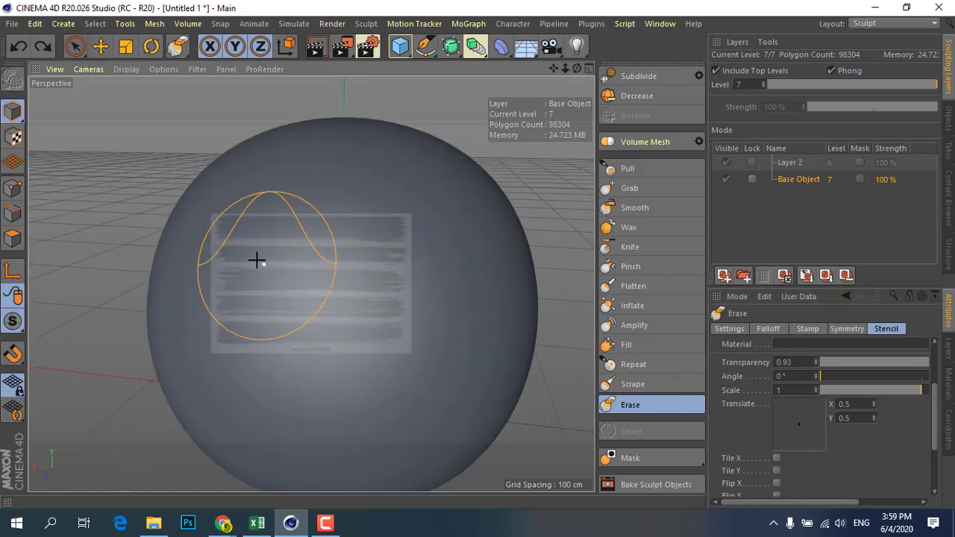
{"action": "middle_click_drag", "start_coordinate": [301, 243], "coordinate": [252, 267]}
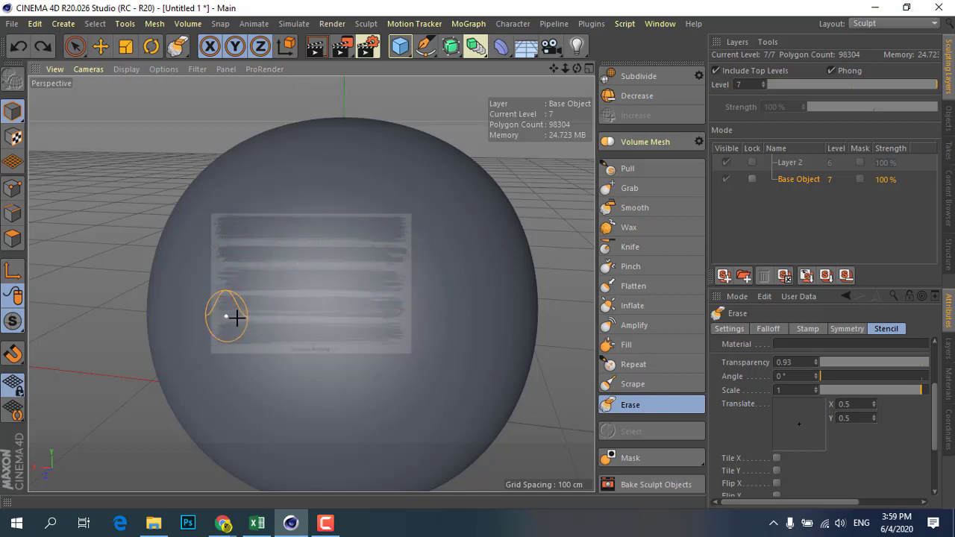
Step: Scale the Erase brush's stencil image to 1.68
{"action": "left_click", "coordinate": [792, 390]}
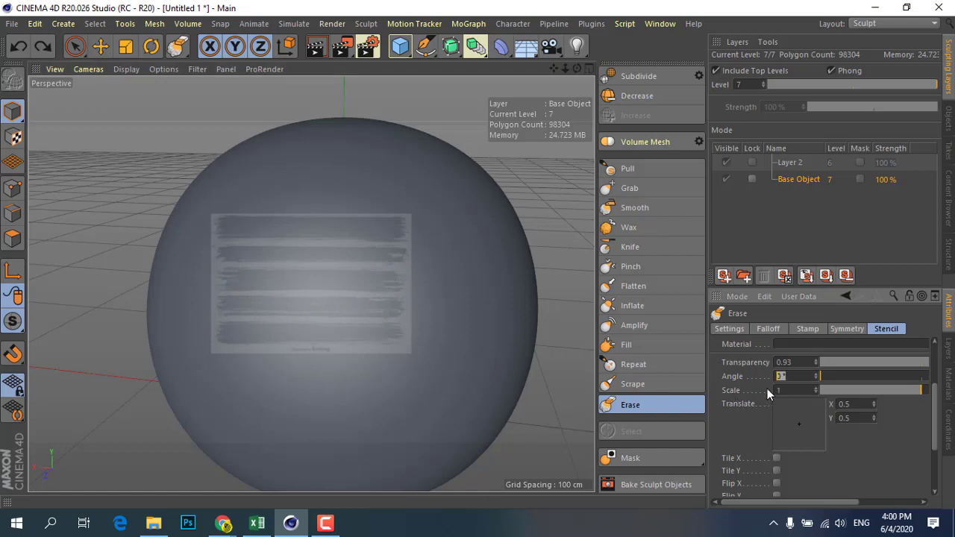
{"action": "mouse_move", "coordinate": [816, 390]}
{"action": "left_mouse_down"}
{"action": "mouse_move", "coordinate": [816, 365]}
{"action": "mouse_move", "coordinate": [813, 409]}
{"action": "left_mouse_up"}
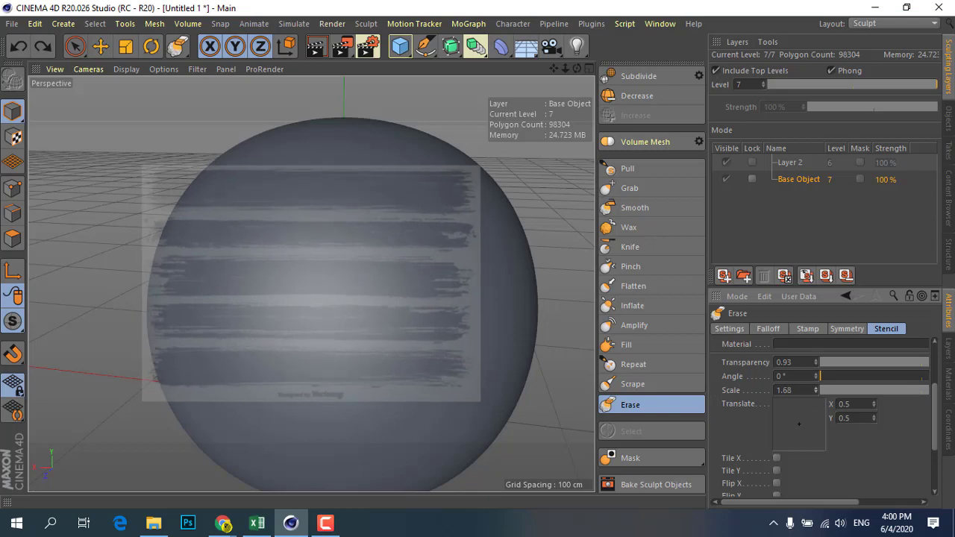
{"action": "scroll", "coordinate": [219, 332], "scroll_direction": "down", "scroll_amount": 3}
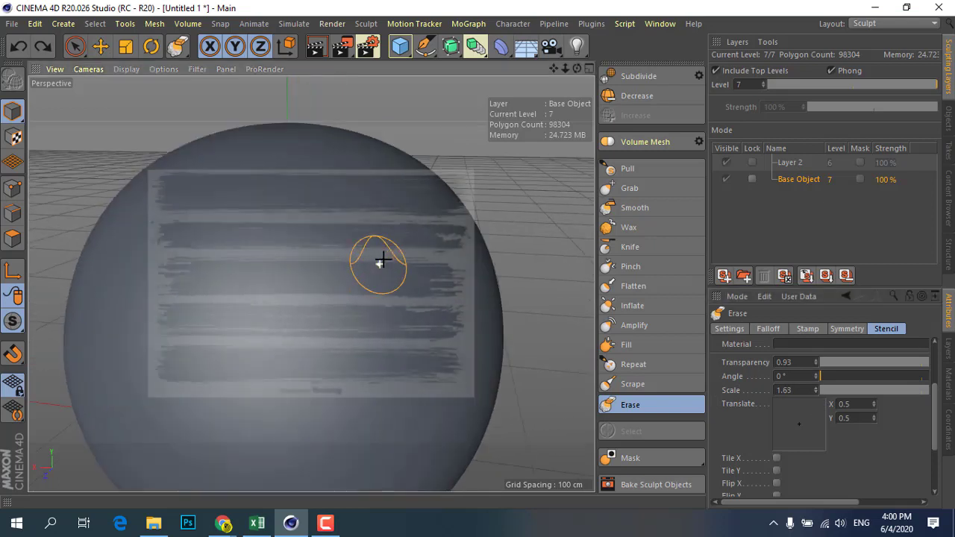
{"action": "scroll", "coordinate": [376, 265], "scroll_direction": "up", "scroll_amount": 3}
{"action": "scroll", "coordinate": [298, 264], "scroll_direction": "down", "scroll_amount": 1}
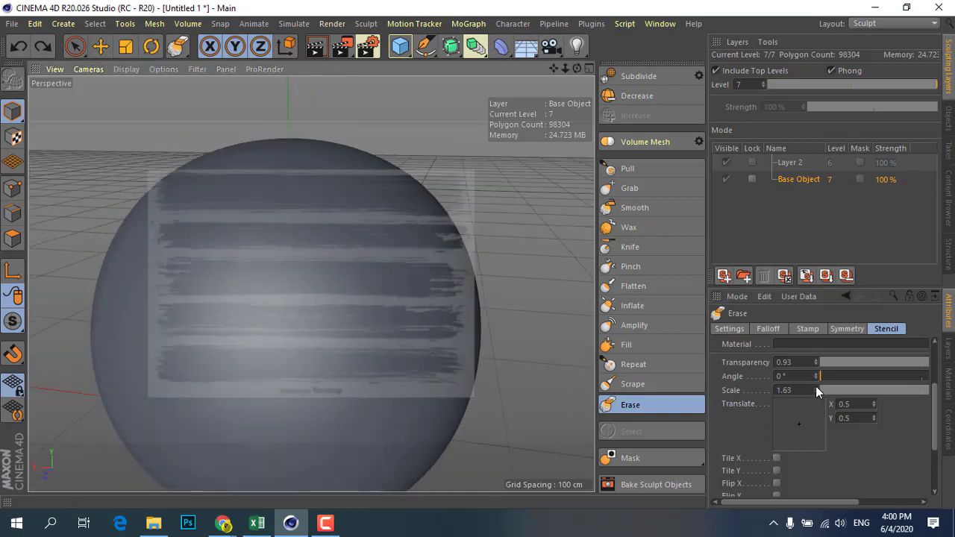
{"action": "left_click_drag", "start_coordinate": [816, 389], "coordinate": [816, 384]}
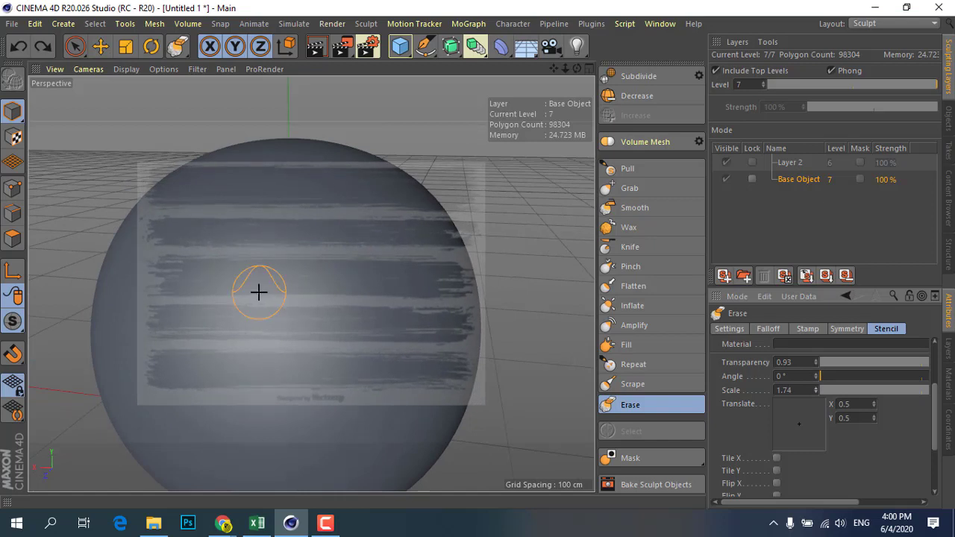
{"action": "left_click_drag", "start_coordinate": [815, 388], "coordinate": [816, 394]}
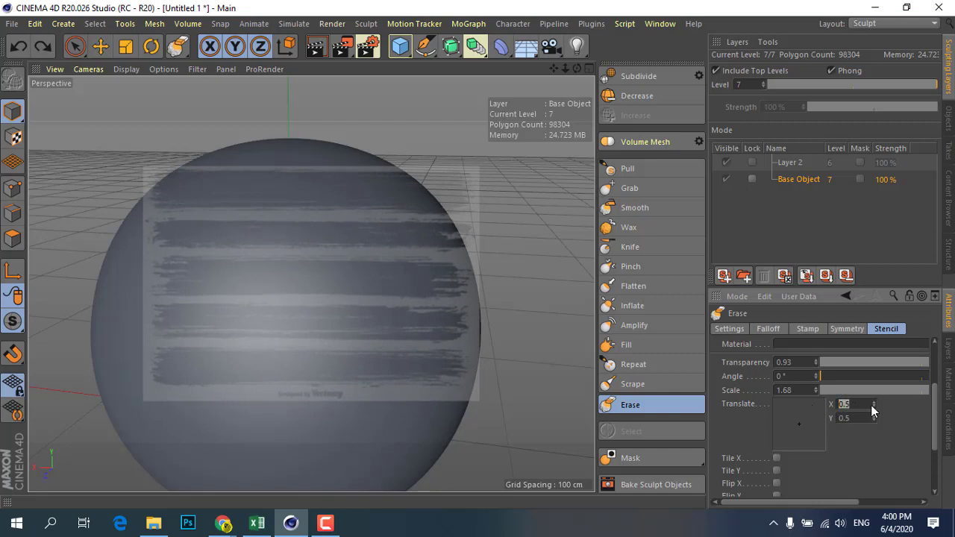
Step: Offset the stencil to about 0.45, 0.39 and switch to the Pull brush
{"action": "mouse_move", "coordinate": [873, 406]}
{"action": "left_mouse_down"}
{"action": "mouse_move", "coordinate": [873, 417]}
{"action": "mouse_move", "coordinate": [873, 397]}
{"action": "left_mouse_up"}
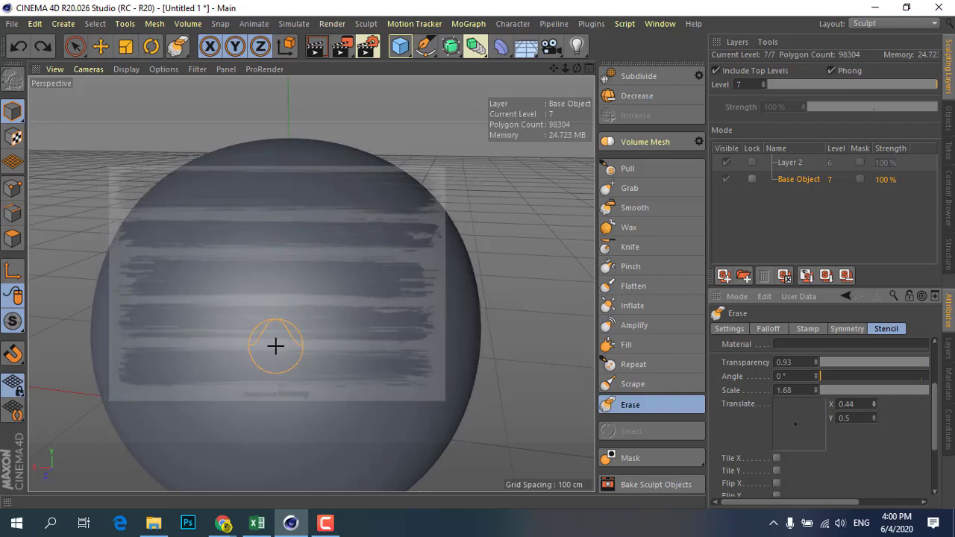
{"action": "double_click", "coordinate": [849, 417]}
{"action": "type", "text": "0.43"}
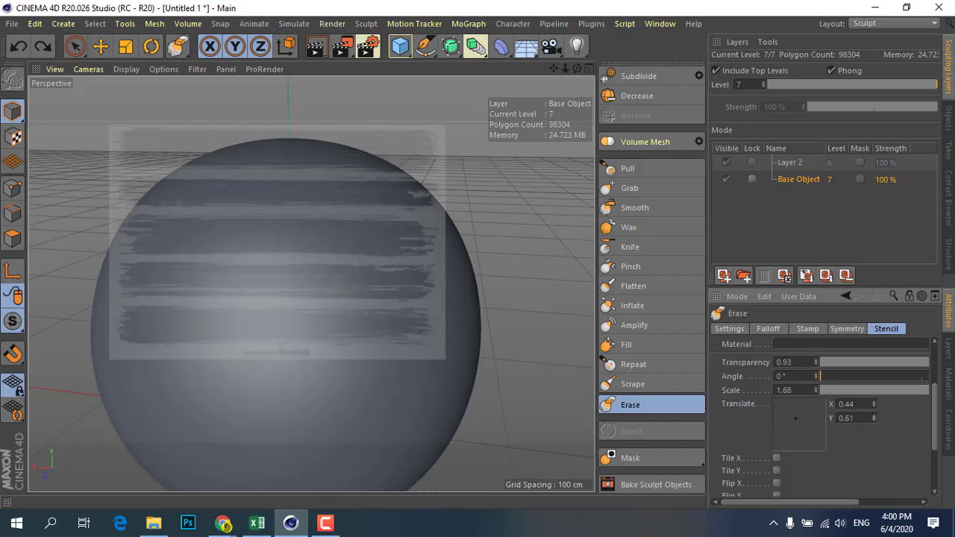
{"action": "key", "text": "Return"}
{"action": "left_click_drag", "start_coordinate": [874, 418], "coordinate": [879, 403]}
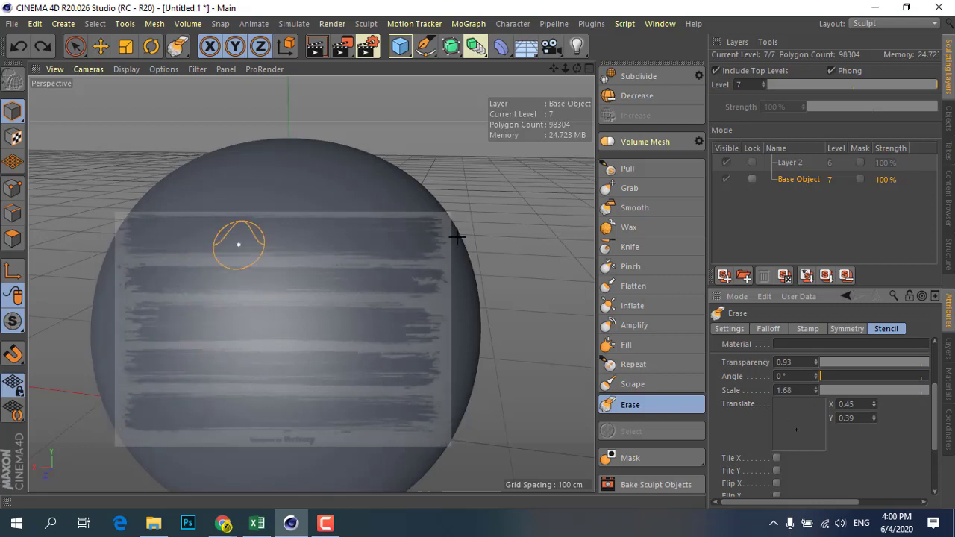
{"action": "left_click", "coordinate": [630, 176]}
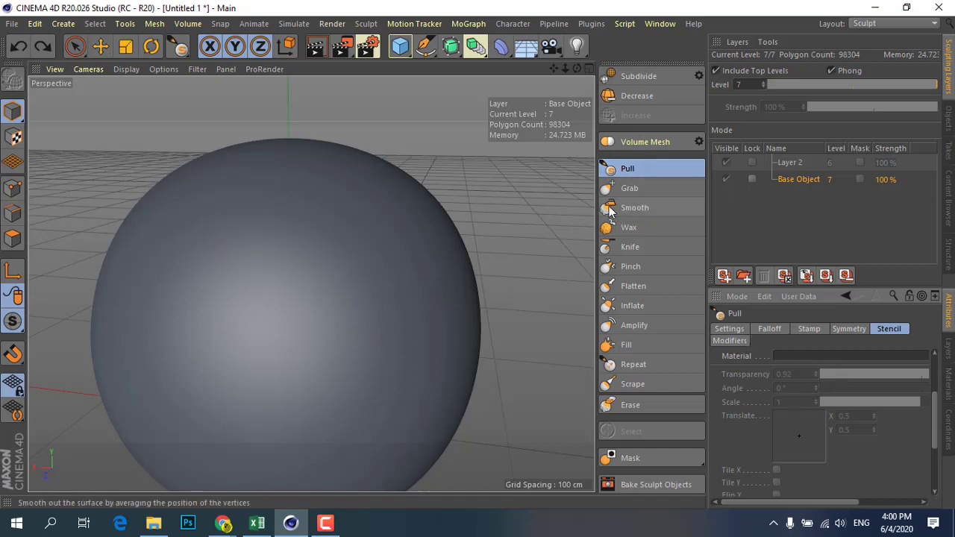
Step: Step through Grab and Smooth to the Erase brush and clear its stencil image
{"action": "left_click", "coordinate": [628, 188]}
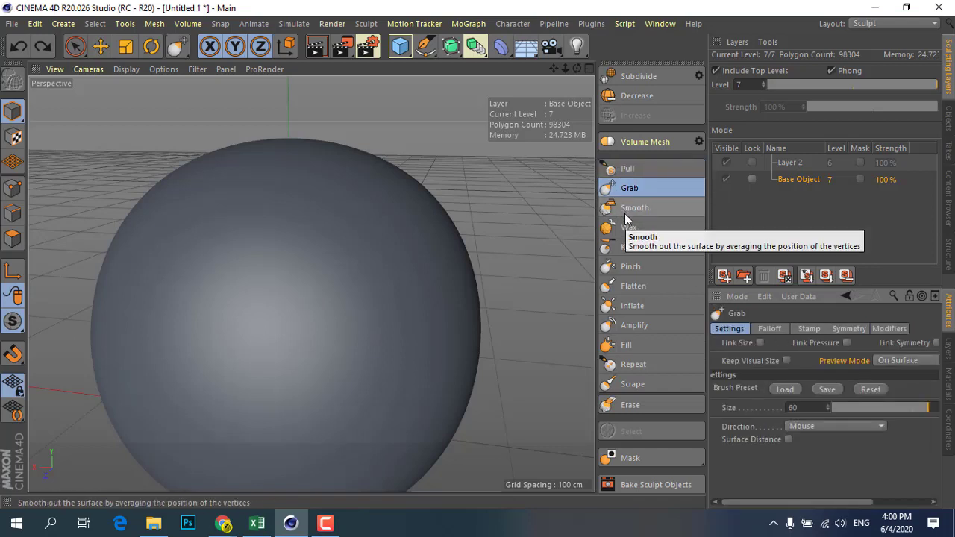
{"action": "left_click", "coordinate": [627, 212]}
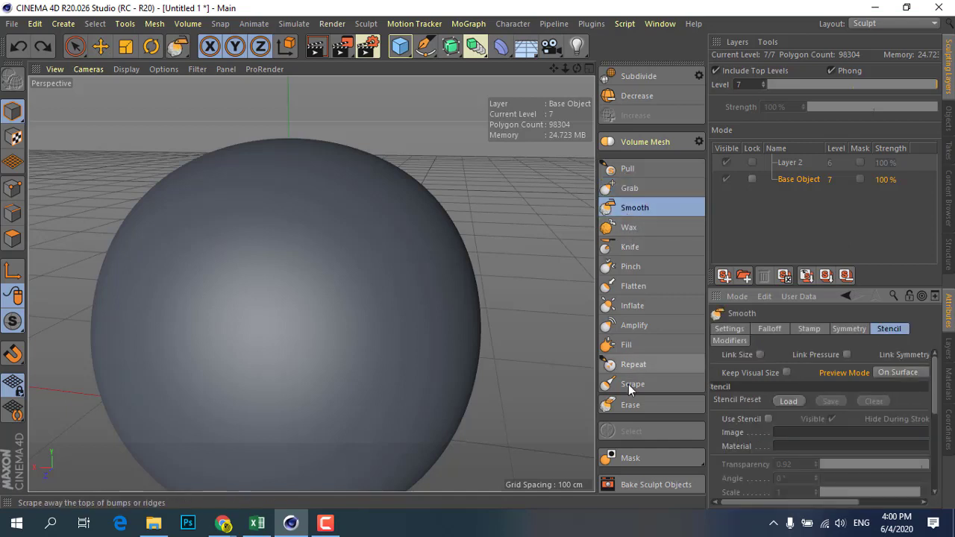
{"action": "left_click", "coordinate": [630, 407]}
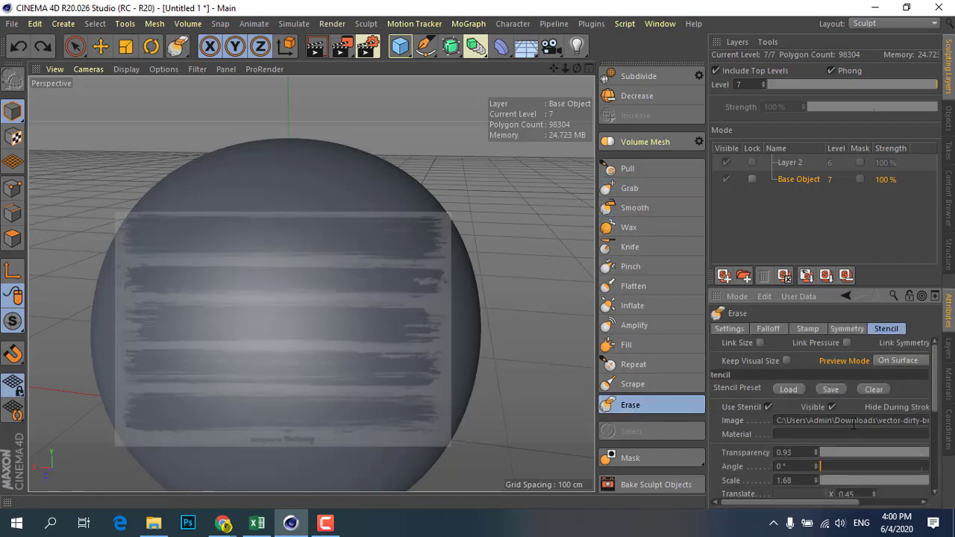
{"action": "left_click", "coordinate": [870, 390]}
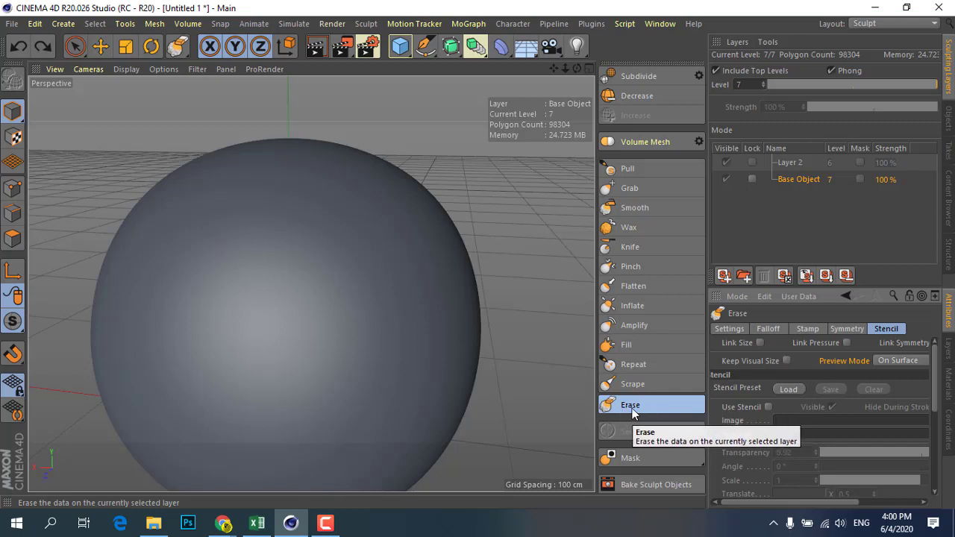
Step: Reselect the Pull brush and bring up its stencil settings (transparency 0.92, scale 1)
{"action": "left_click", "coordinate": [626, 172]}
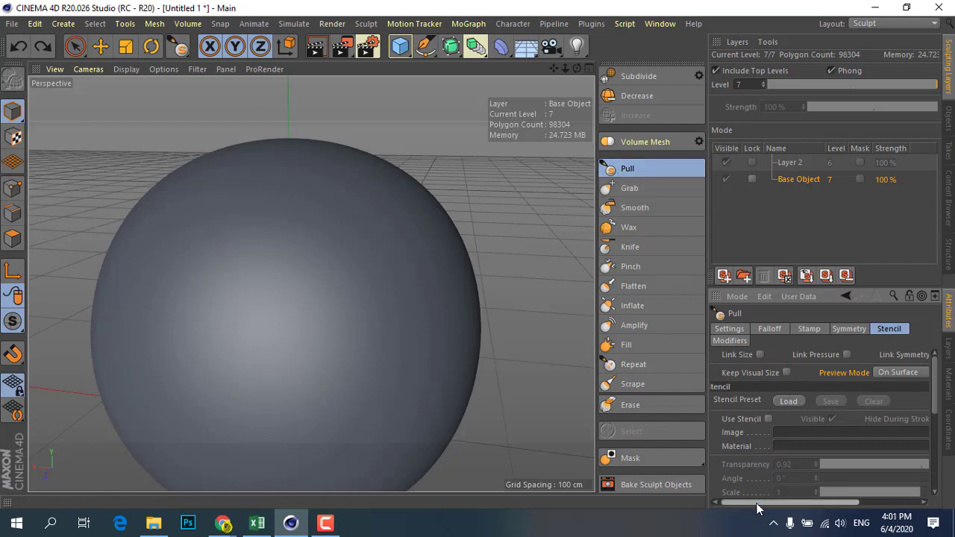
{"action": "left_click_drag", "start_coordinate": [756, 503], "coordinate": [762, 506]}
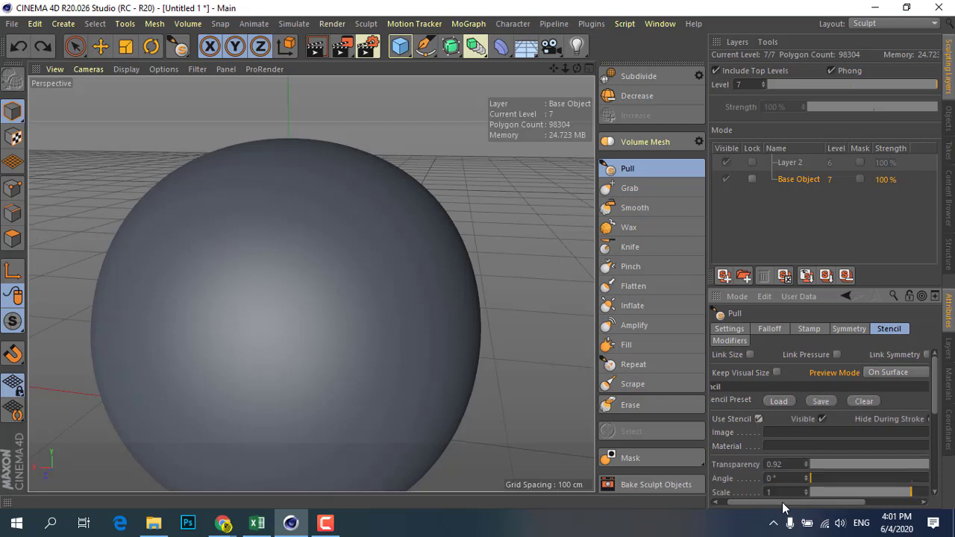
{"action": "left_click_drag", "start_coordinate": [785, 503], "coordinate": [876, 501]}
Step: Load vector-dirty-brush-strokes.jpg as the Pull brush's stencil, then zoom in and shrink the brush
{"action": "left_click", "coordinate": [914, 432]}
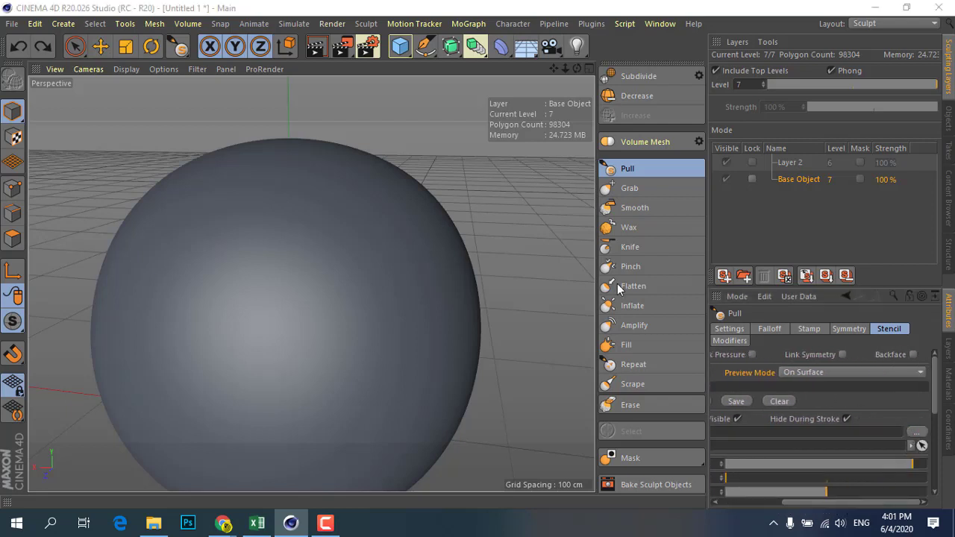
{"action": "left_click", "coordinate": [265, 152]}
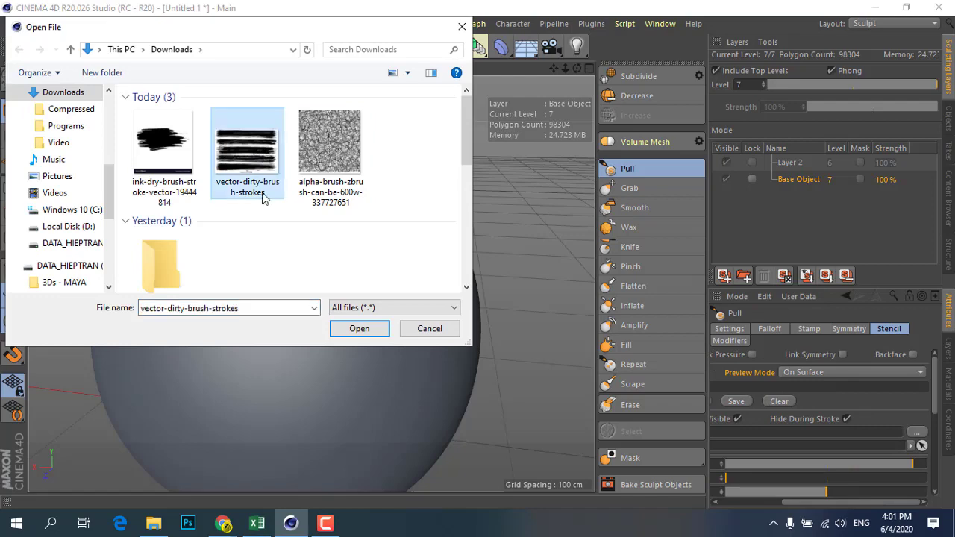
{"action": "left_click", "coordinate": [361, 329]}
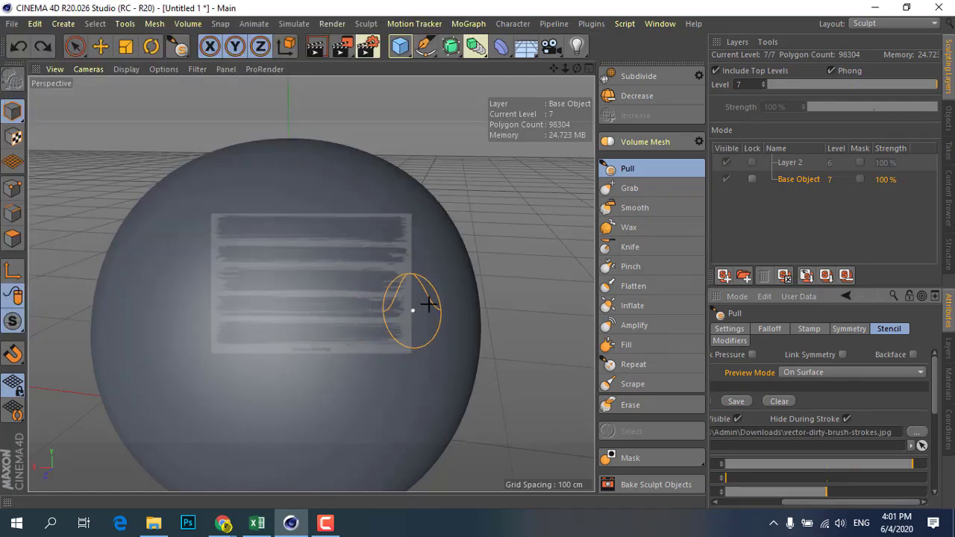
{"action": "left_click_drag", "start_coordinate": [426, 303], "coordinate": [318, 259], "text": "alt"}
{"action": "scroll", "coordinate": [318, 258], "scroll_direction": "down", "scroll_amount": 2}
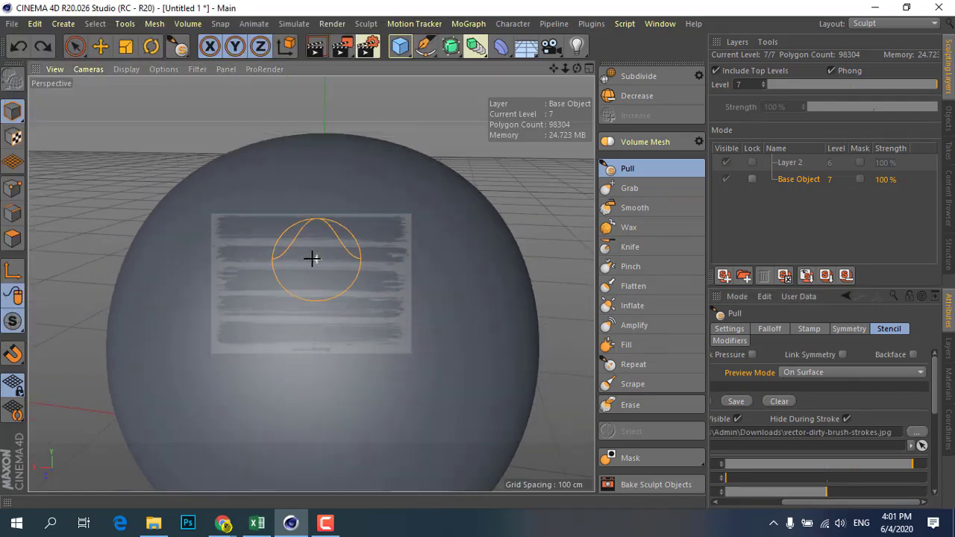
{"action": "middle_click_drag", "start_coordinate": [312, 258], "coordinate": [305, 248]}
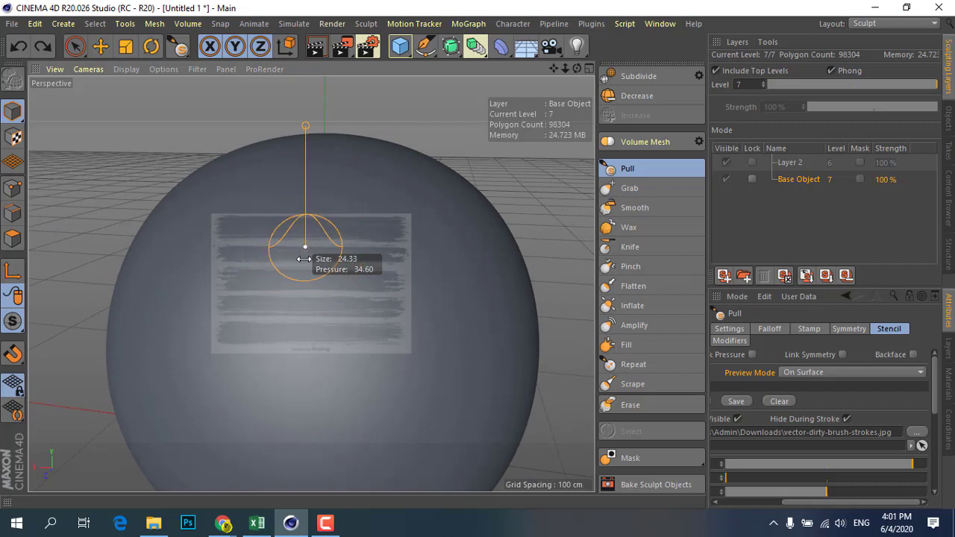
Step: Shrink the brush to about size 19 and pull five horizontal stencil bands into the sphere
{"action": "middle_click_drag", "start_coordinate": [305, 248], "coordinate": [288, 276]}
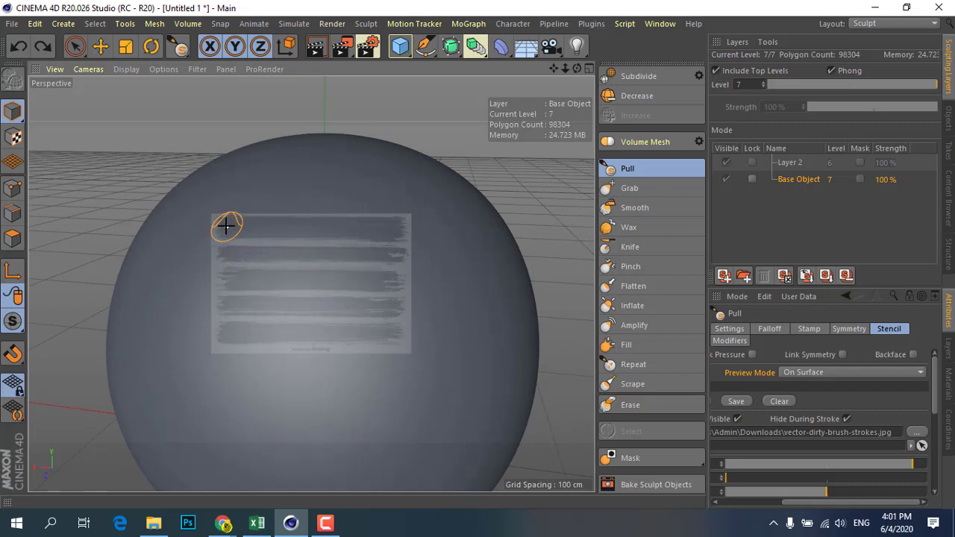
{"action": "left_click_drag", "start_coordinate": [212, 223], "coordinate": [427, 231]}
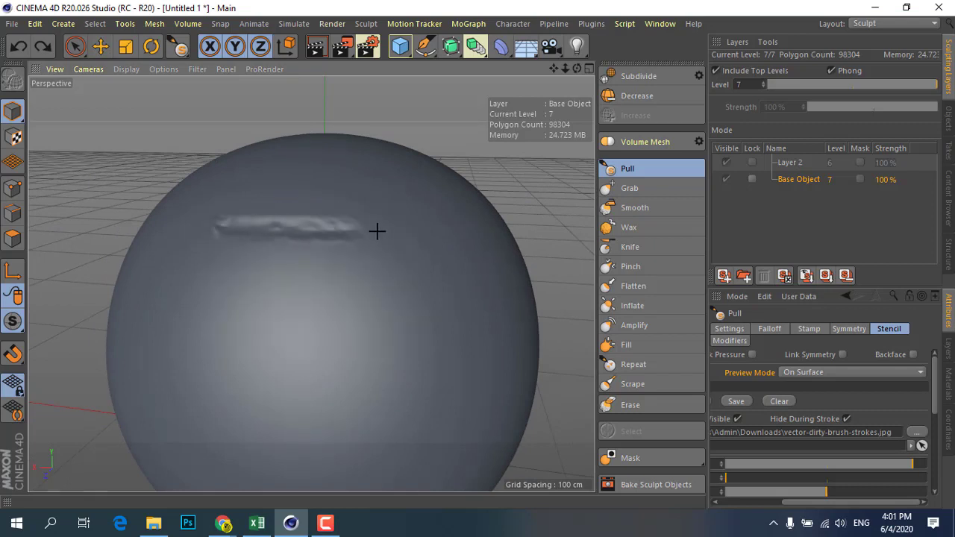
{"action": "left_click_drag", "start_coordinate": [194, 256], "coordinate": [440, 262]}
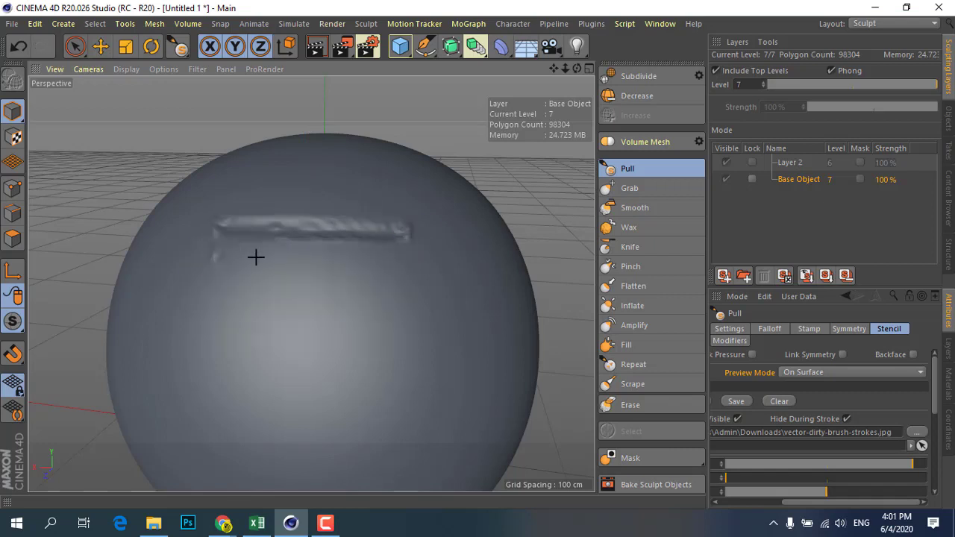
{"action": "left_click_drag", "start_coordinate": [229, 281], "coordinate": [458, 279]}
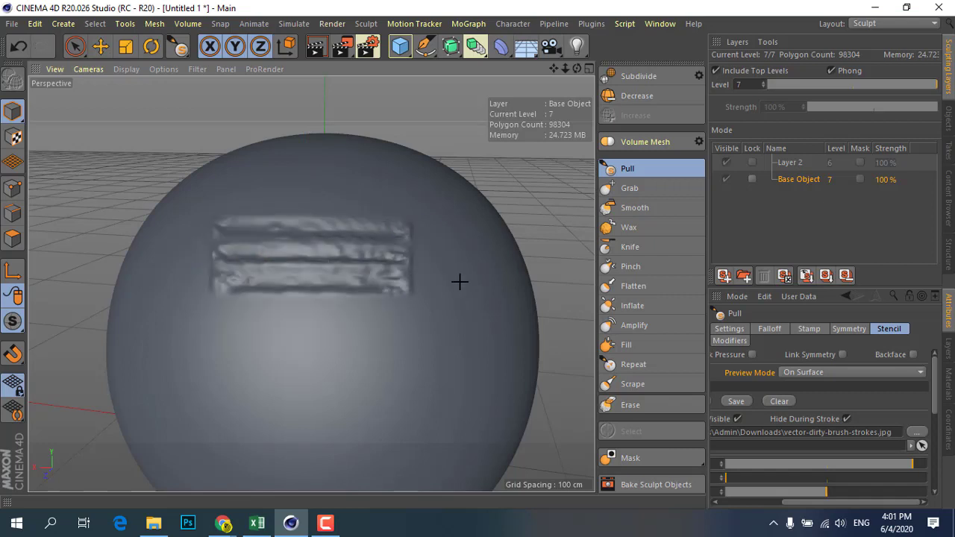
{"action": "left_click_drag", "start_coordinate": [209, 301], "coordinate": [471, 318]}
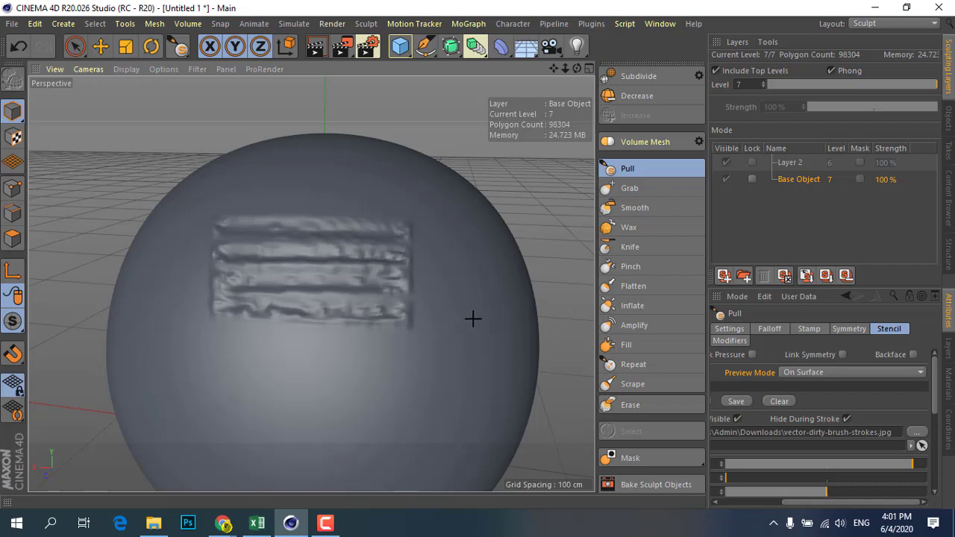
{"action": "left_click_drag", "start_coordinate": [196, 331], "coordinate": [496, 342]}
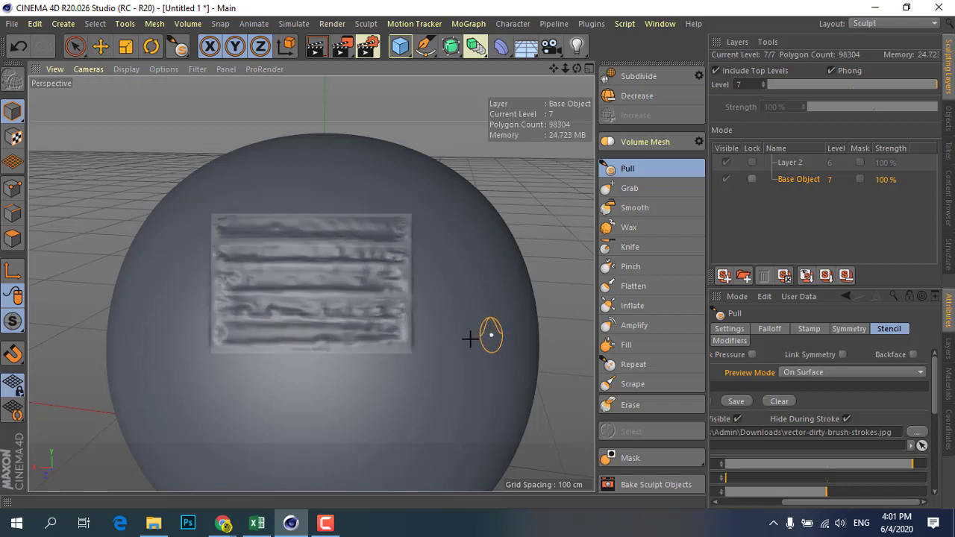
Step: Toggle the stencil's Visible preview on and off in the Pull Stencil tab
{"action": "scroll", "coordinate": [477, 334], "scroll_direction": "up", "scroll_amount": 2}
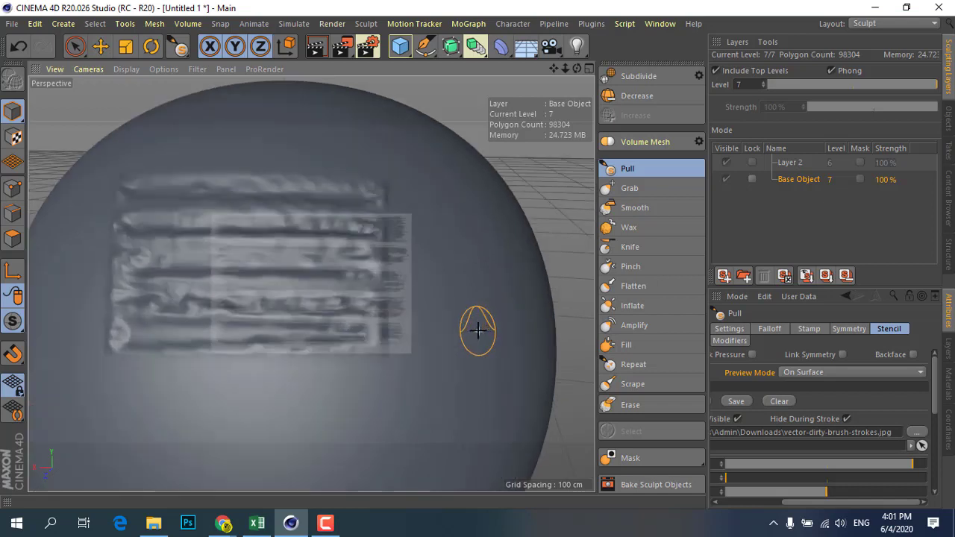
{"action": "scroll", "coordinate": [478, 325], "scroll_direction": "down", "scroll_amount": 2}
{"action": "scroll", "coordinate": [478, 325], "scroll_direction": "down", "scroll_amount": 1}
{"action": "scroll", "coordinate": [474, 323], "scroll_direction": "up", "scroll_amount": 1}
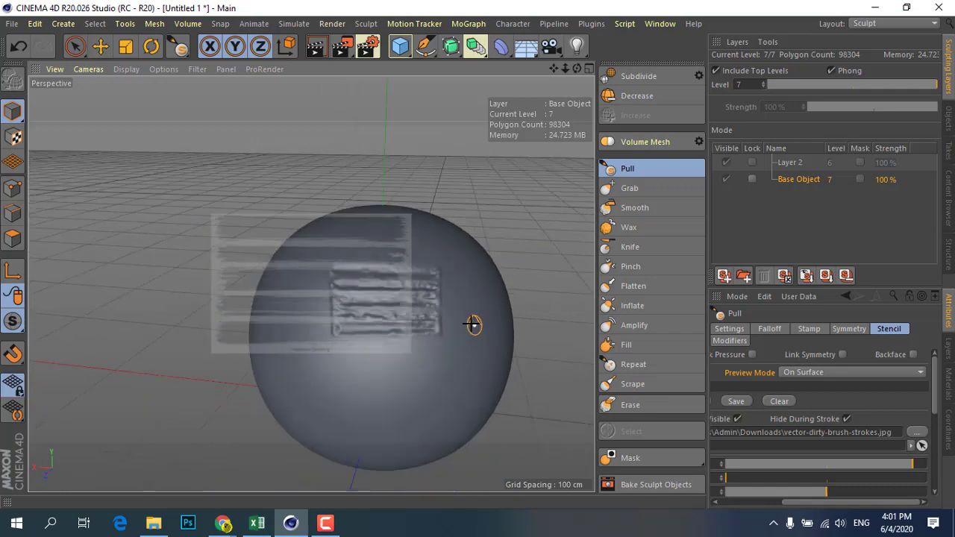
{"action": "scroll", "coordinate": [447, 298], "scroll_direction": "up", "scroll_amount": 1}
{"action": "scroll", "coordinate": [440, 298], "scroll_direction": "up", "scroll_amount": 1}
{"action": "scroll", "coordinate": [462, 330], "scroll_direction": "up", "scroll_amount": 1}
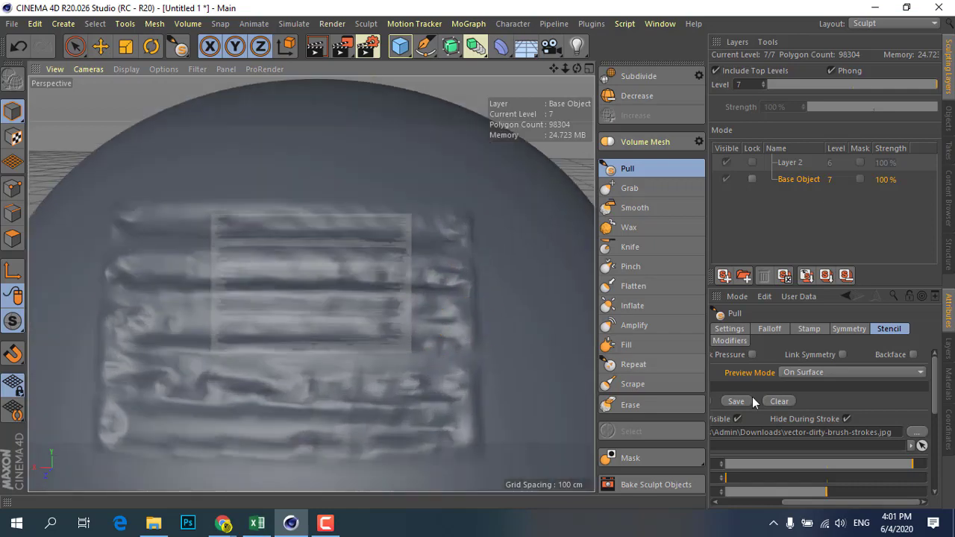
{"action": "scroll", "coordinate": [925, 425], "scroll_direction": "down", "scroll_amount": 1}
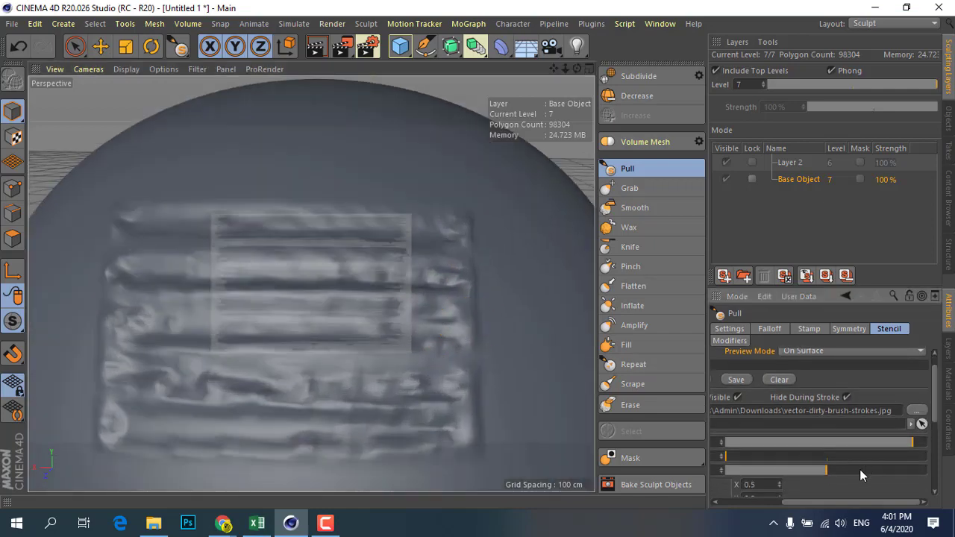
{"action": "mouse_move", "coordinate": [837, 502]}
{"action": "left_mouse_down"}
{"action": "mouse_move", "coordinate": [769, 502]}
{"action": "mouse_move", "coordinate": [784, 500]}
{"action": "left_mouse_up"}
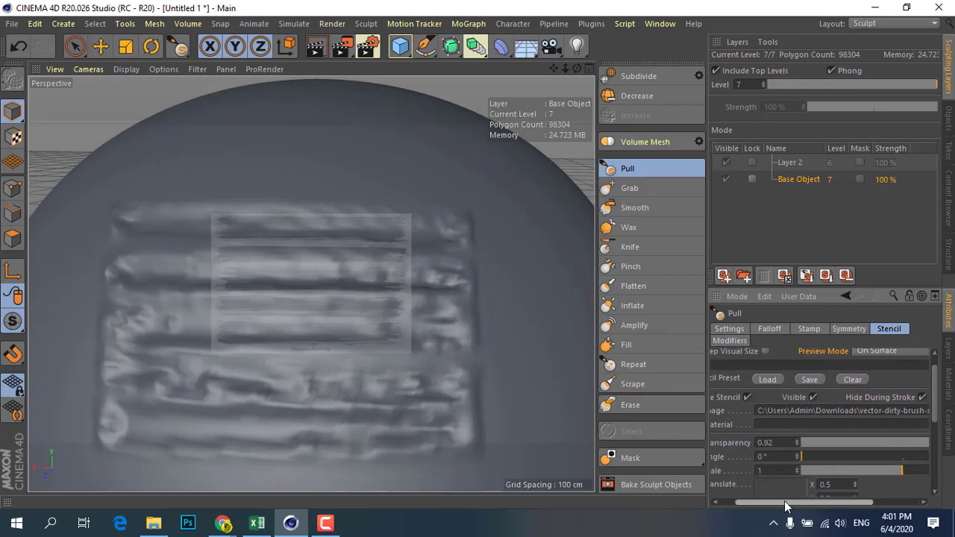
{"action": "left_click", "coordinate": [804, 397]}
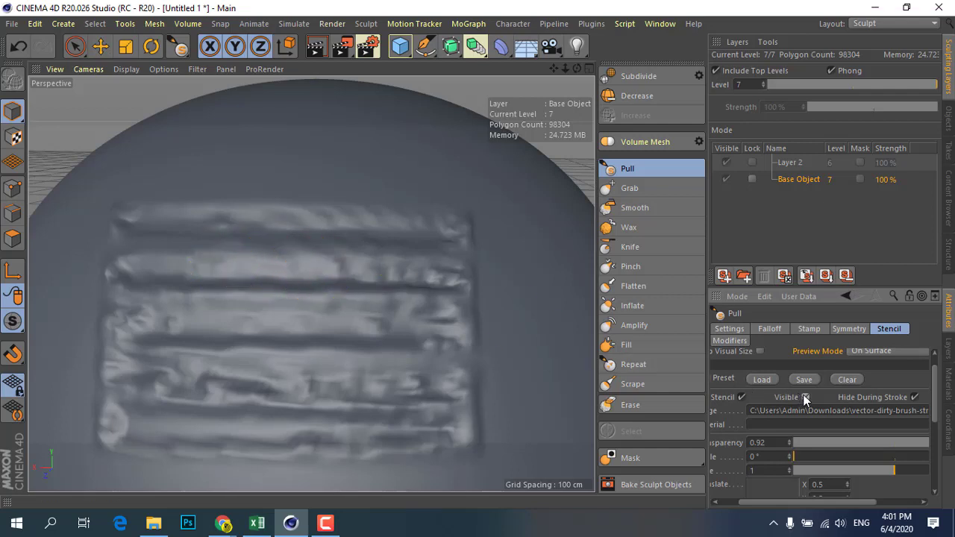
{"action": "left_click", "coordinate": [804, 397]}
{"action": "left_click", "coordinate": [805, 395]}
{"action": "left_click", "coordinate": [805, 396]}
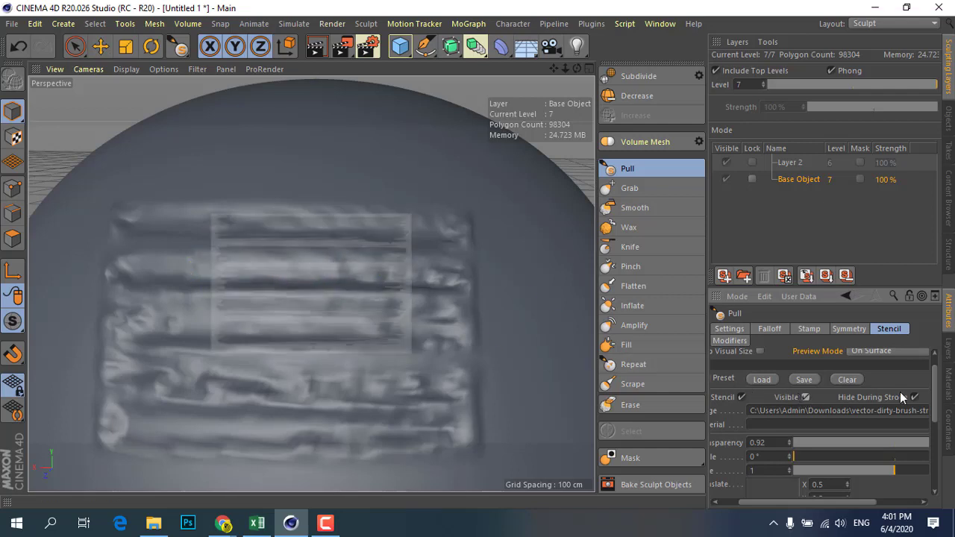
Step: Leave the stencil overlay hidden and orbit to inspect the striped ridges
{"action": "left_click", "coordinate": [914, 397]}
{"action": "left_click", "coordinate": [805, 397]}
{"action": "left_click", "coordinate": [804, 397]}
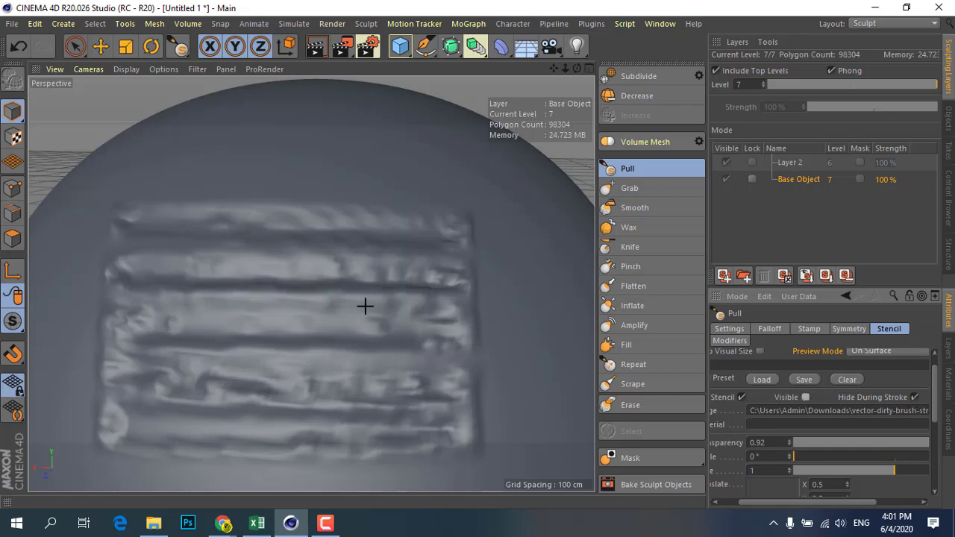
{"action": "scroll", "coordinate": [362, 305], "scroll_direction": "down", "scroll_amount": 4}
{"action": "mouse_move", "coordinate": [256, 314]}
{"action": "left_mouse_down", "text": "alt"}
{"action": "mouse_move", "coordinate": [117, 335]}
{"action": "mouse_move", "coordinate": [160, 371]}
{"action": "mouse_move", "coordinate": [332, 354]}
{"action": "mouse_move", "coordinate": [306, 336]}
{"action": "left_mouse_up", "text": "alt"}
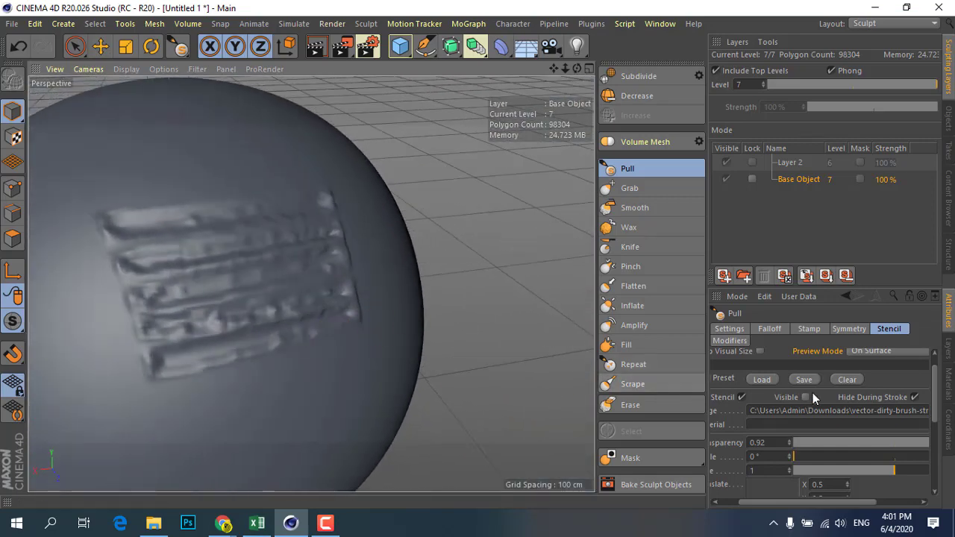
Step: Clear the stencil image and wipe the stripe ridges away with the Erase brush
{"action": "left_click", "coordinate": [854, 380]}
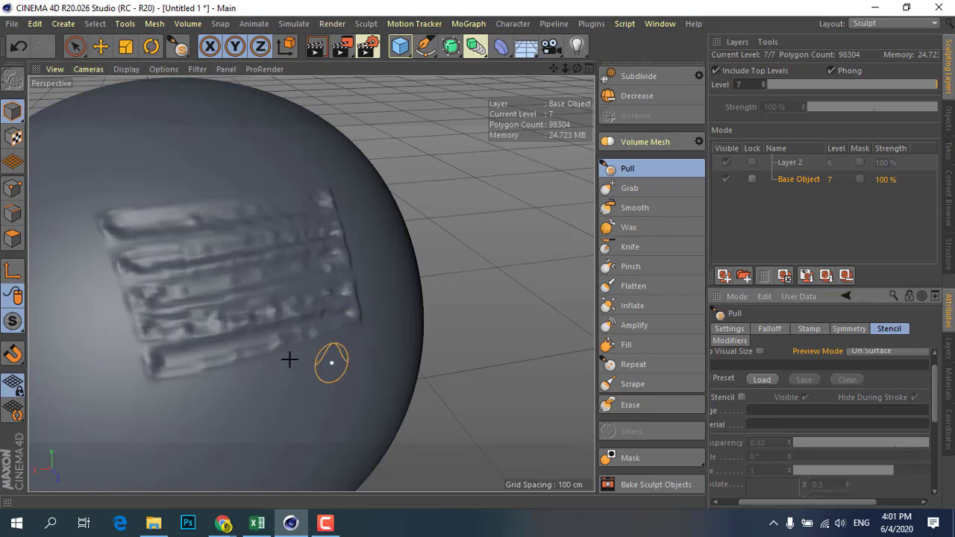
{"action": "mouse_move", "coordinate": [332, 375]}
{"action": "left_mouse_down", "text": "alt"}
{"action": "mouse_move", "coordinate": [168, 330]}
{"action": "mouse_move", "coordinate": [189, 362]}
{"action": "mouse_move", "coordinate": [335, 356]}
{"action": "left_mouse_up", "text": "alt"}
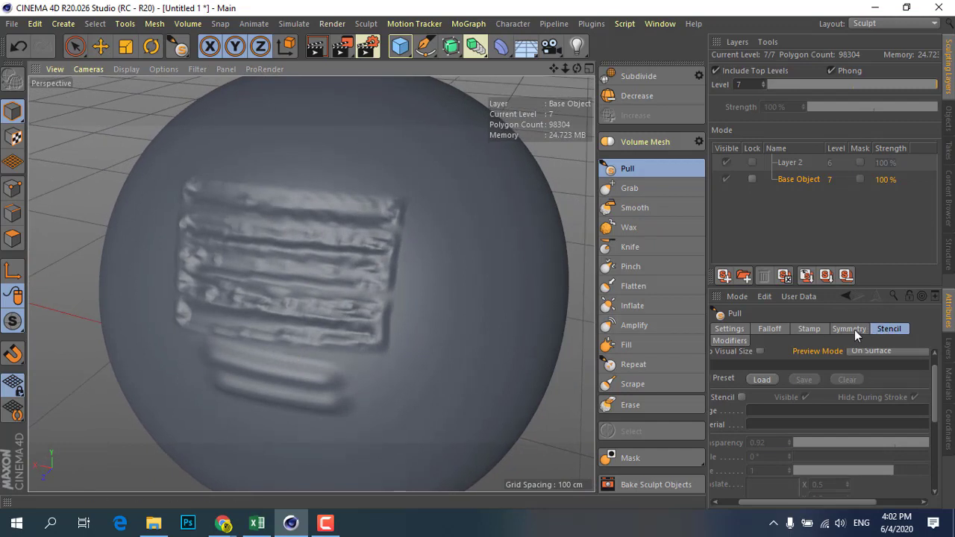
{"action": "left_click", "coordinate": [642, 405]}
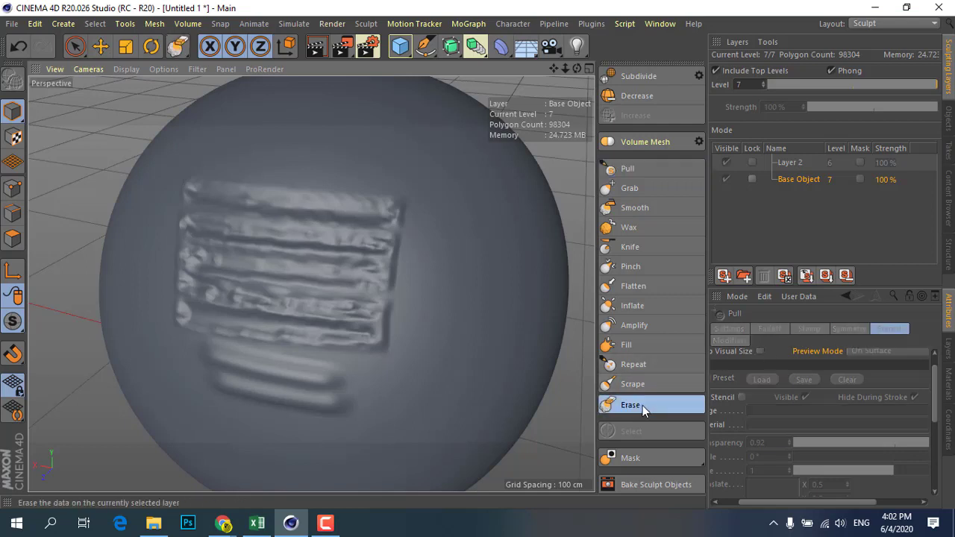
{"action": "mouse_move", "coordinate": [385, 295]}
{"action": "left_mouse_down"}
{"action": "mouse_move", "coordinate": [326, 378]}
{"action": "mouse_move", "coordinate": [224, 378]}
{"action": "mouse_move", "coordinate": [320, 365]}
{"action": "mouse_move", "coordinate": [381, 313]}
{"action": "left_mouse_up"}
{"action": "mouse_move", "coordinate": [439, 236]}
{"action": "left_mouse_down"}
{"action": "mouse_move", "coordinate": [408, 194]}
{"action": "mouse_move", "coordinate": [251, 184]}
{"action": "mouse_move", "coordinate": [128, 236]}
{"action": "mouse_move", "coordinate": [197, 295]}
{"action": "mouse_move", "coordinate": [197, 322]}
{"action": "left_mouse_up"}
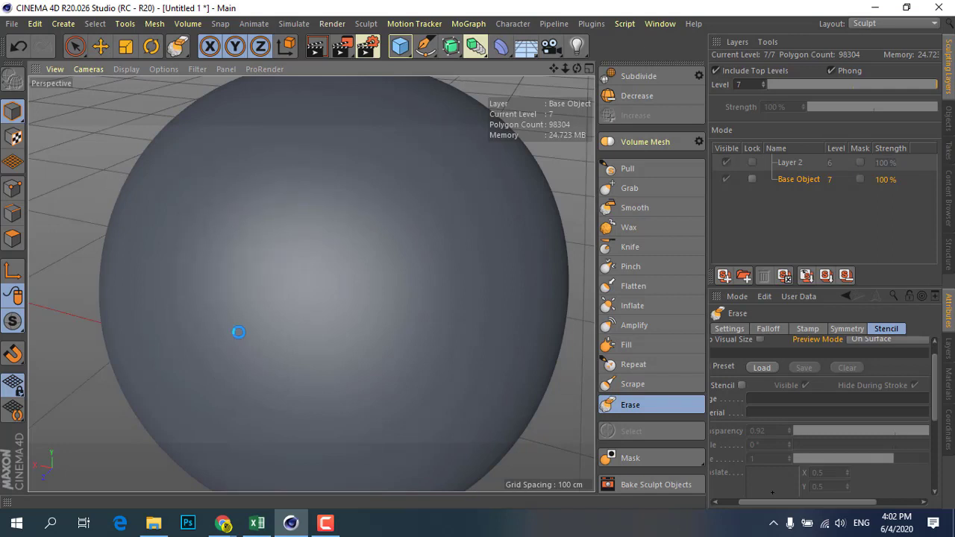
{"action": "left_click", "coordinate": [844, 332]}
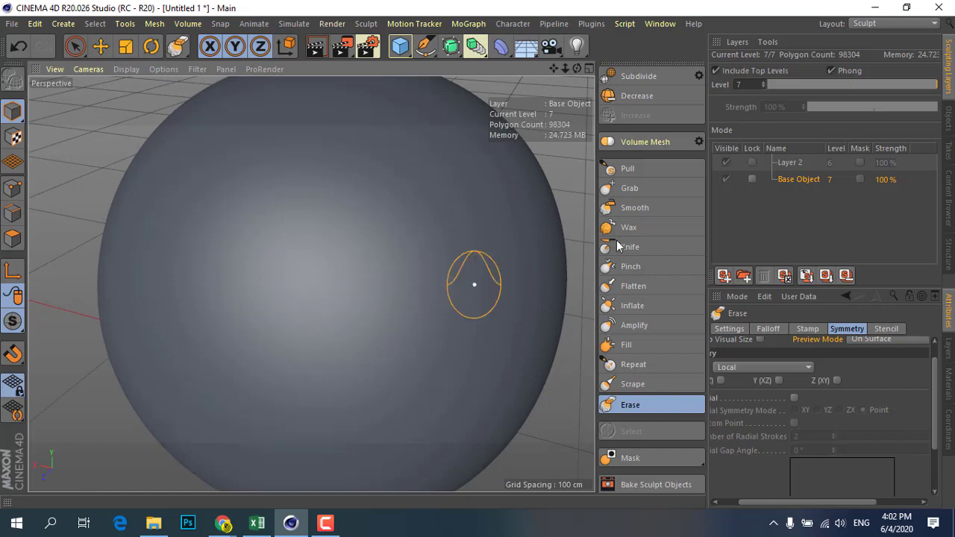
Step: Switch to the Pull brush and enable X (YZ) symmetry on the Local axis
{"action": "left_click", "coordinate": [630, 170]}
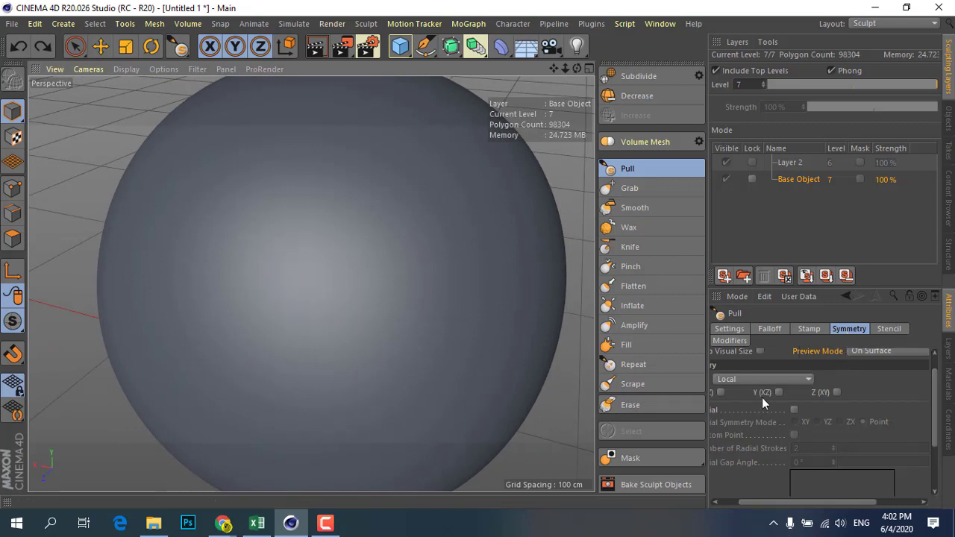
{"action": "left_click_drag", "start_coordinate": [752, 502], "coordinate": [715, 497]}
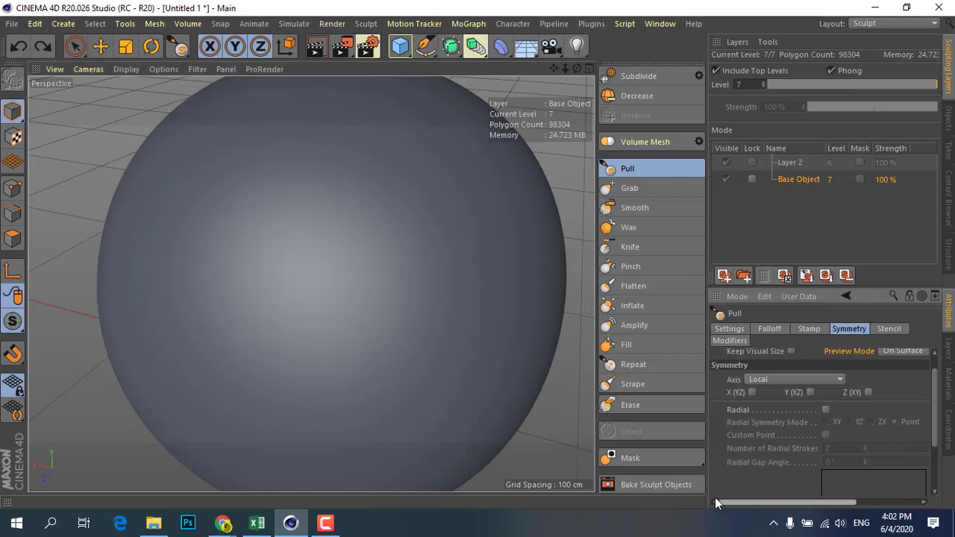
{"action": "left_click", "coordinate": [764, 381]}
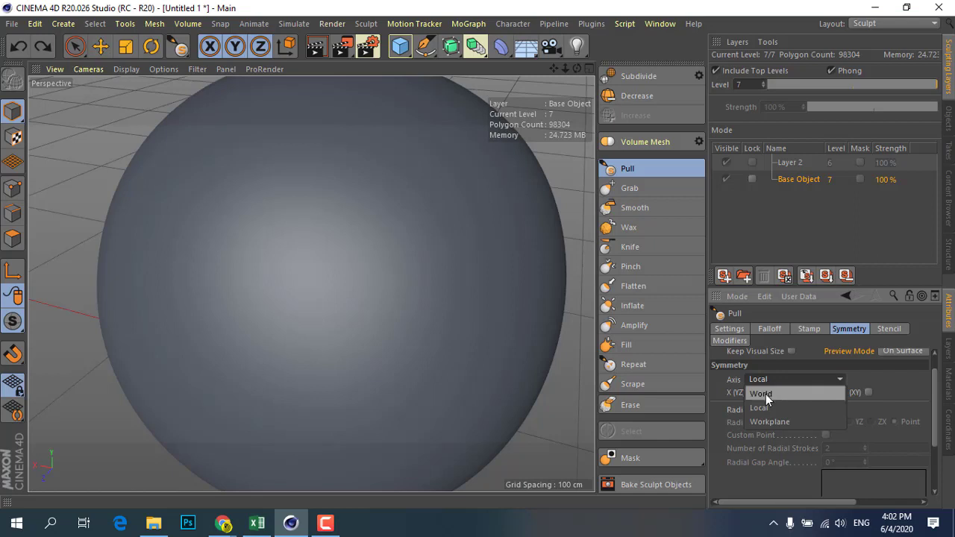
{"action": "left_click", "coordinate": [766, 394]}
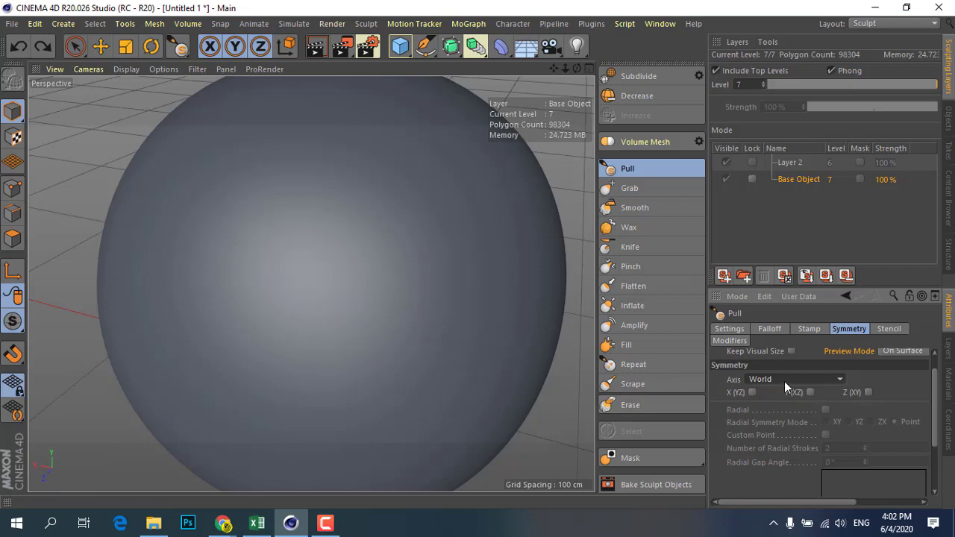
{"action": "left_click", "coordinate": [785, 381]}
{"action": "left_click", "coordinate": [767, 407]}
{"action": "left_click", "coordinate": [751, 393]}
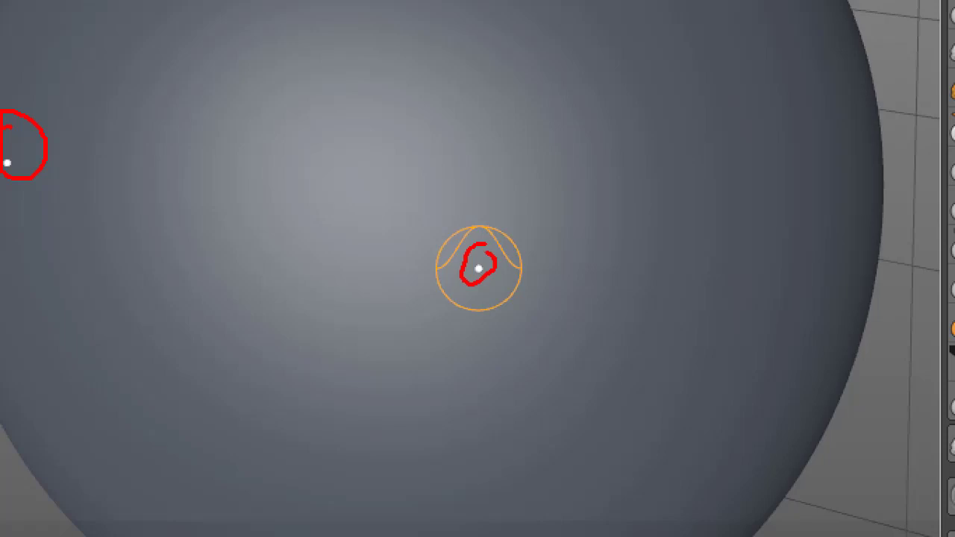
Step: Paint trial mirrored Pull strokes: an eye ring and a groove beneath the eyes
{"action": "left_click_drag", "start_coordinate": [252, 26], "coordinate": [238, 371]}
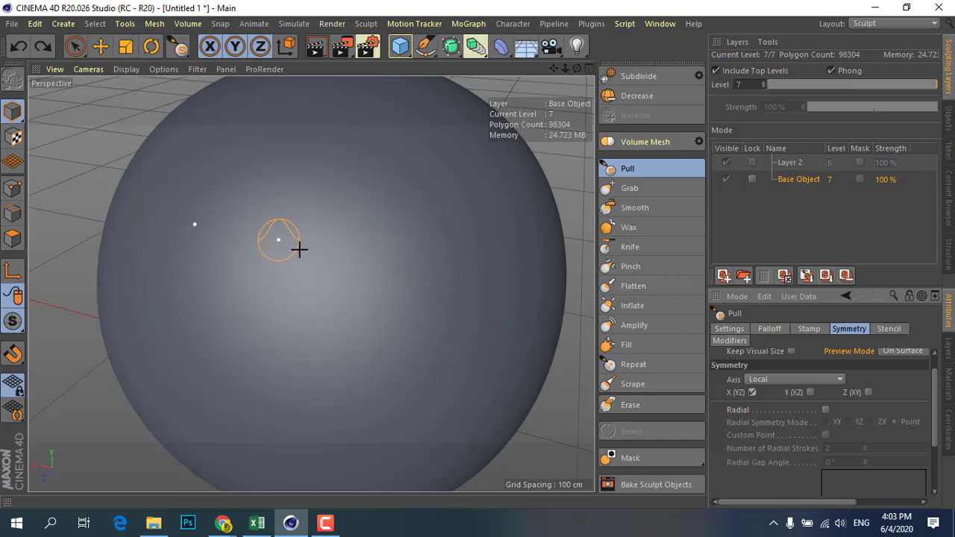
{"action": "mouse_move", "coordinate": [313, 252]}
{"action": "left_mouse_down"}
{"action": "mouse_move", "coordinate": [337, 244]}
{"action": "mouse_move", "coordinate": [320, 294]}
{"action": "mouse_move", "coordinate": [331, 226]}
{"action": "mouse_move", "coordinate": [352, 305]}
{"action": "mouse_move", "coordinate": [389, 315]}
{"action": "left_mouse_up"}
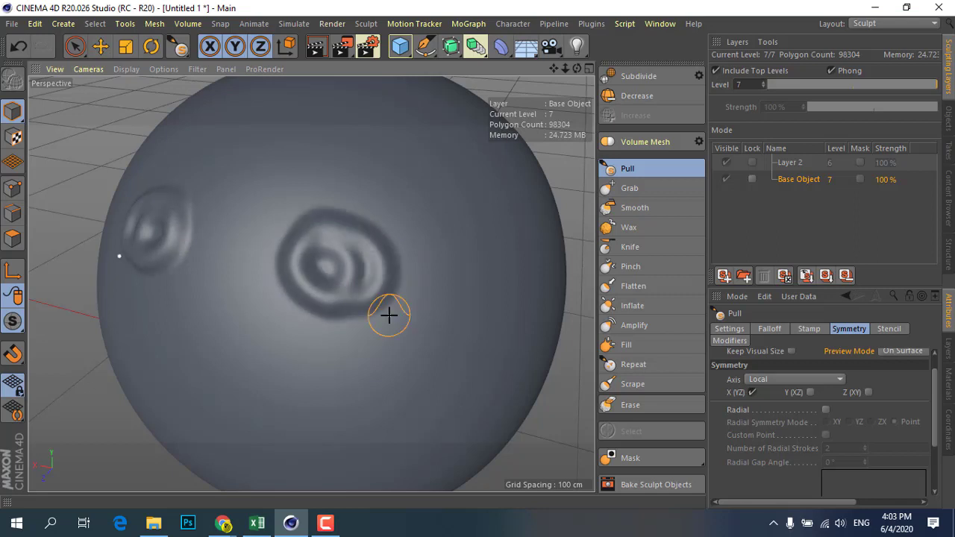
{"action": "mouse_move", "coordinate": [306, 320]}
{"action": "left_mouse_down", "text": "alt"}
{"action": "mouse_move", "coordinate": [362, 316]}
{"action": "mouse_move", "coordinate": [405, 326]}
{"action": "mouse_move", "coordinate": [247, 329]}
{"action": "left_mouse_up", "text": "alt"}
{"action": "scroll", "coordinate": [248, 329], "scroll_direction": "up", "scroll_amount": 2}
{"action": "left_click_drag", "start_coordinate": [320, 335], "coordinate": [314, 357]}
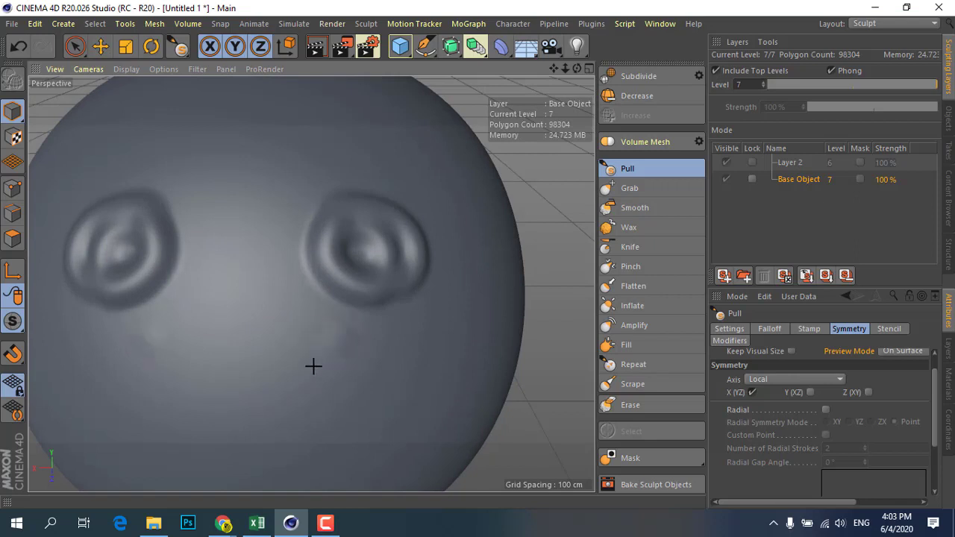
Step: Undo the trial strokes and switch Pull mirroring to the Y (XZ) plane
{"action": "key", "text": "ctrl+z"}
{"action": "key", "text": "ctrl+z"}
{"action": "key", "text": "ctrl+z"}
{"action": "key", "text": "ctrl+z"}
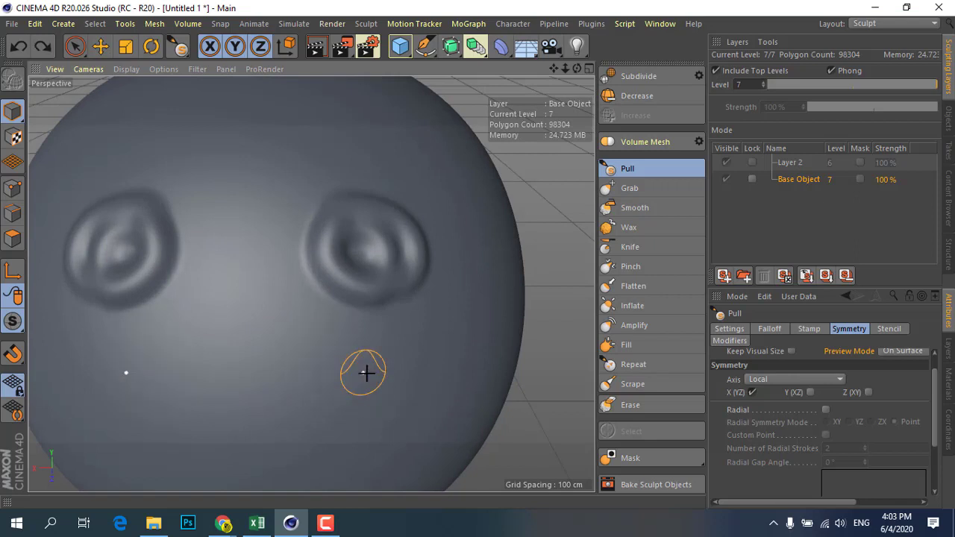
{"action": "key", "text": "ctrl+z"}
{"action": "key", "text": "ctrl+z"}
{"action": "key", "text": "ctrl+z"}
{"action": "left_click", "coordinate": [811, 392]}
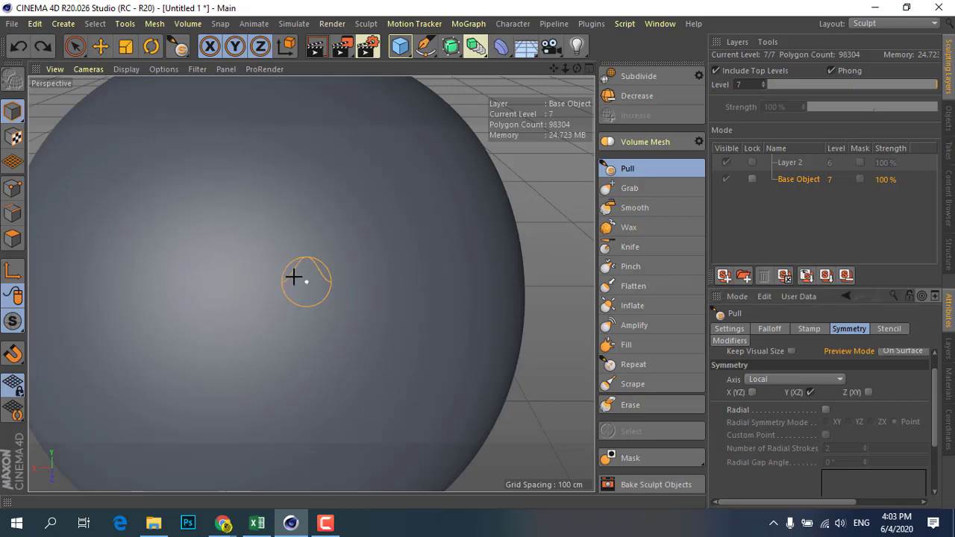
Step: Test a Y-mirrored Pull groove, inspect it, then undo it
{"action": "mouse_move", "coordinate": [294, 273]}
{"action": "left_mouse_down"}
{"action": "mouse_move", "coordinate": [346, 288]}
{"action": "mouse_move", "coordinate": [294, 312]}
{"action": "left_mouse_up"}
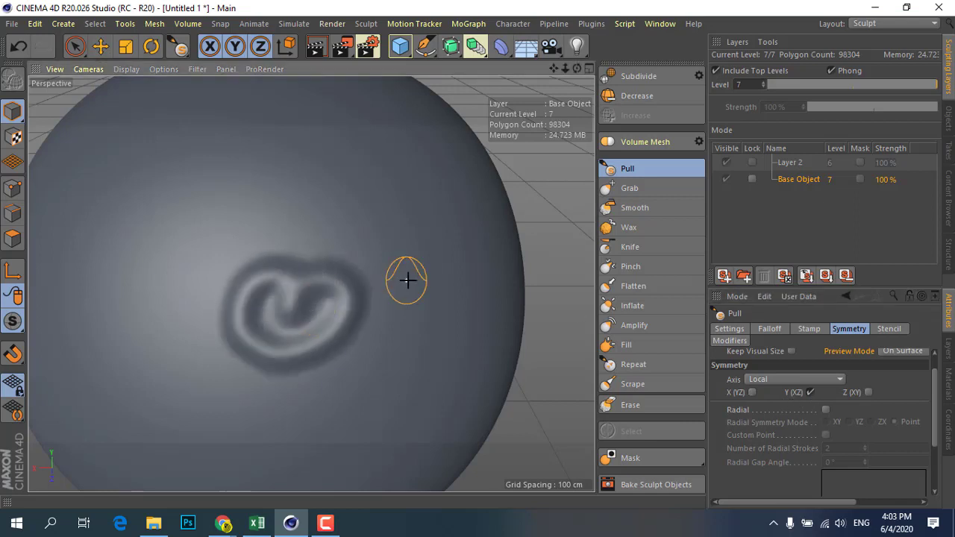
{"action": "scroll", "coordinate": [405, 279], "scroll_direction": "down", "scroll_amount": 3}
{"action": "mouse_move", "coordinate": [361, 355]}
{"action": "left_mouse_down", "text": "alt"}
{"action": "mouse_move", "coordinate": [351, 335]}
{"action": "mouse_move", "coordinate": [357, 386]}
{"action": "left_mouse_up", "text": "alt"}
{"action": "key", "text": "ctrl+z"}
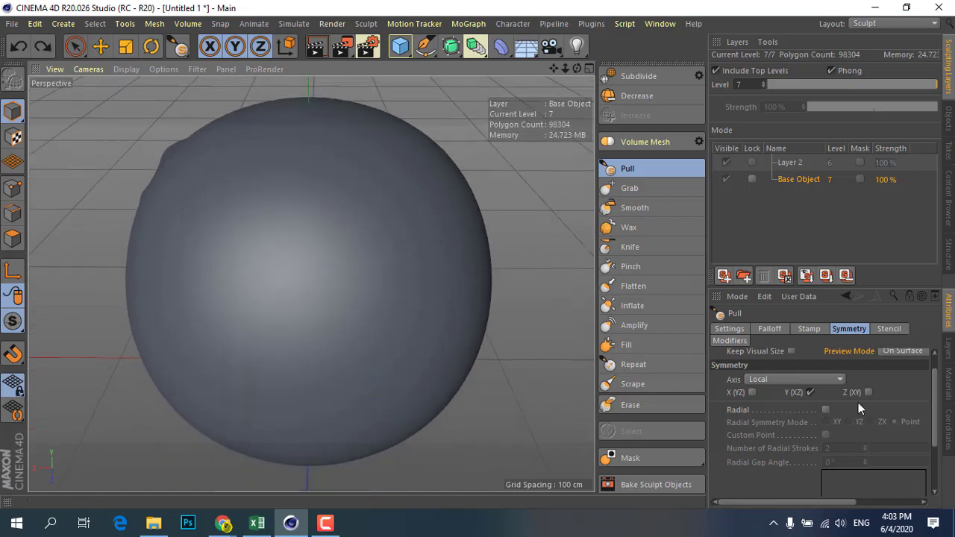
Step: Switch to Z (XY) mirroring, test a stroke, and undo it
{"action": "left_click", "coordinate": [869, 393]}
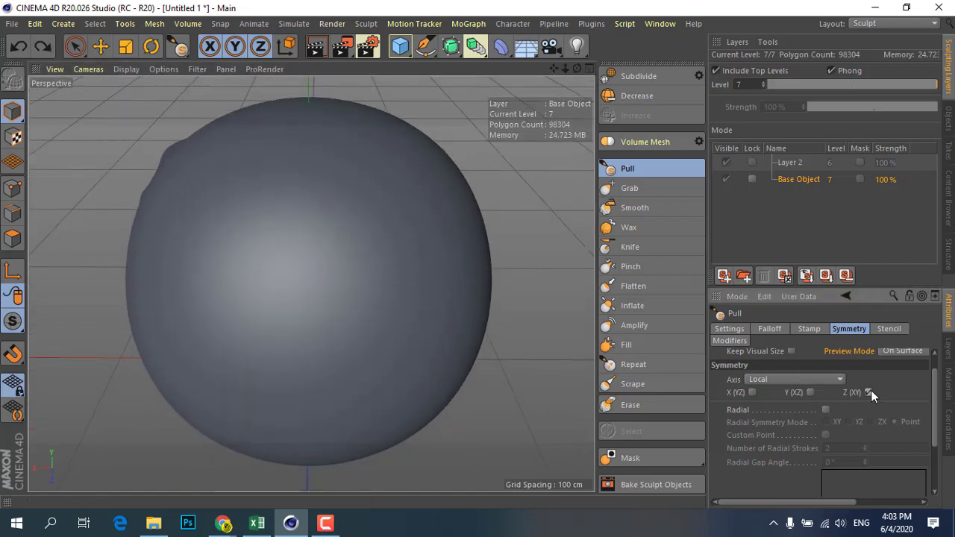
{"action": "mouse_move", "coordinate": [392, 299]}
{"action": "left_mouse_down"}
{"action": "mouse_move", "coordinate": [298, 311]}
{"action": "mouse_move", "coordinate": [335, 286]}
{"action": "mouse_move", "coordinate": [330, 330]}
{"action": "mouse_move", "coordinate": [303, 331]}
{"action": "left_mouse_up"}
{"action": "mouse_move", "coordinate": [321, 287]}
{"action": "left_mouse_down", "text": "alt"}
{"action": "mouse_move", "coordinate": [351, 354]}
{"action": "mouse_move", "coordinate": [301, 349]}
{"action": "left_mouse_up", "text": "alt"}
{"action": "key", "text": "ctrl+z"}
{"action": "key", "text": "ctrl+z"}
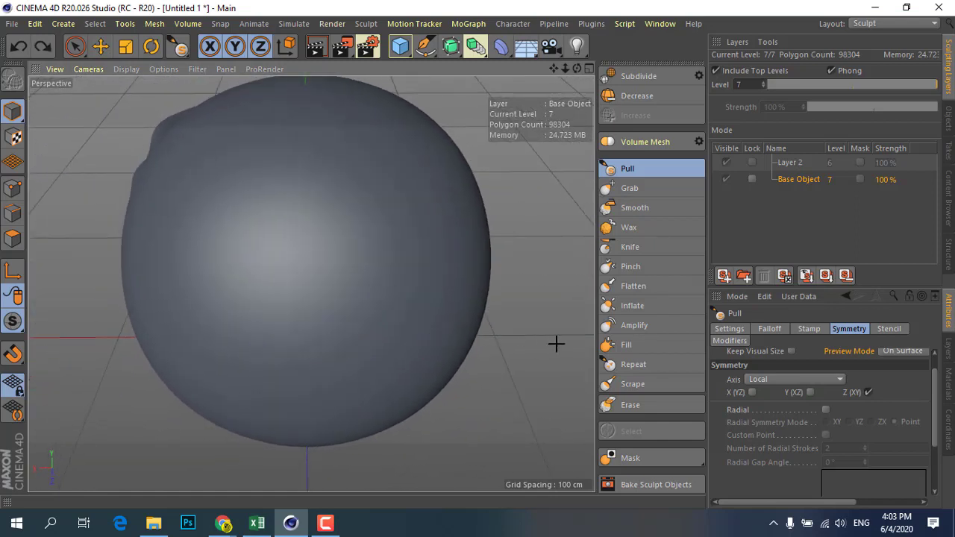
Step: Test an X+Z mirrored arc, undo it, and turn Z (XY) mirroring off
{"action": "left_click", "coordinate": [753, 392]}
{"action": "scroll", "coordinate": [482, 341], "scroll_direction": "up", "scroll_amount": 1}
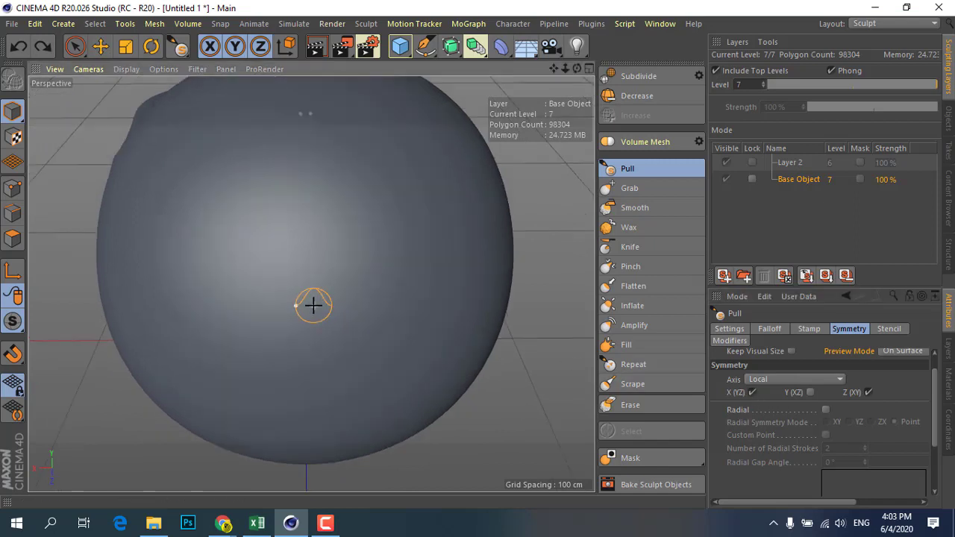
{"action": "mouse_move", "coordinate": [313, 305]}
{"action": "left_mouse_down"}
{"action": "mouse_move", "coordinate": [273, 281]}
{"action": "mouse_move", "coordinate": [270, 293]}
{"action": "left_mouse_up"}
{"action": "key", "text": "ctrl+z"}
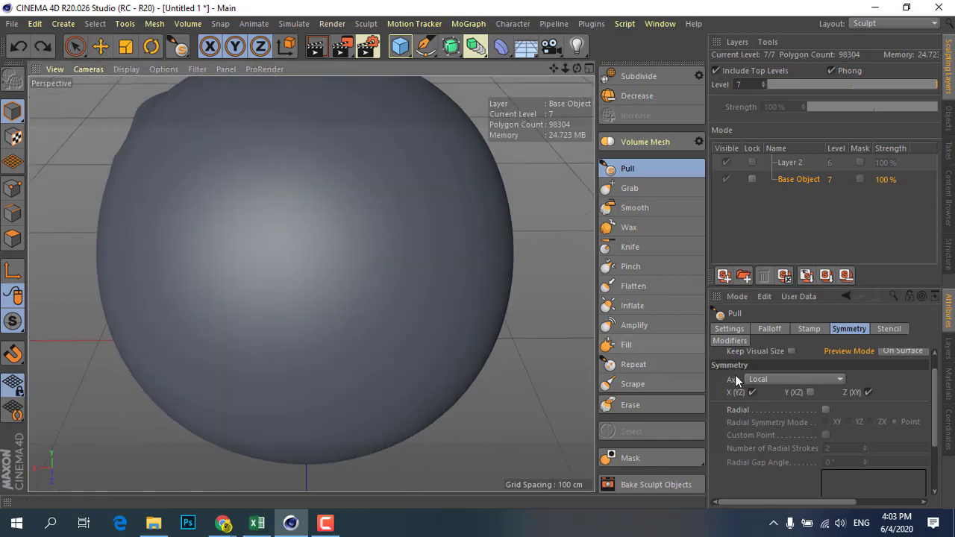
{"action": "left_click", "coordinate": [868, 393]}
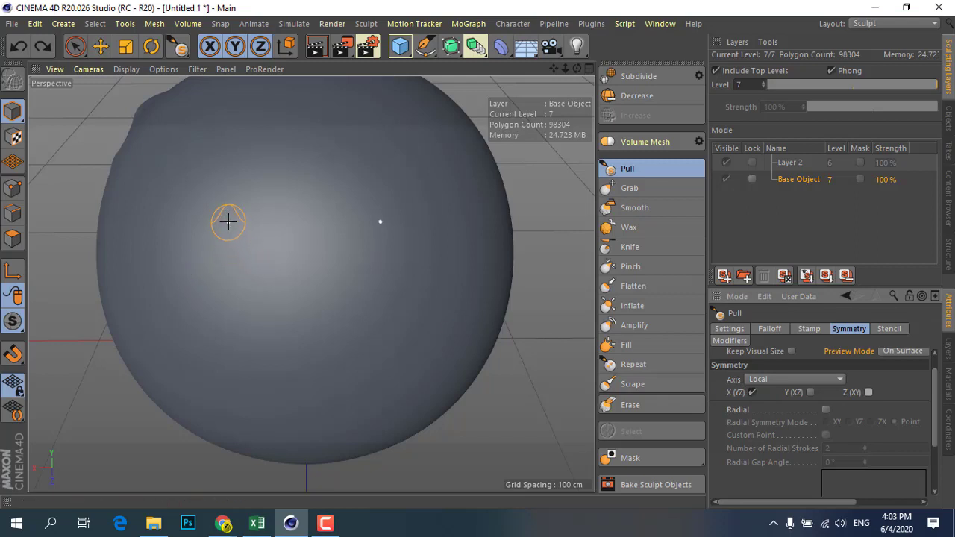
Step: Sculpt mirrored swirled eyes, a vertical nose bar and a smiling mouth ridge
{"action": "mouse_move", "coordinate": [209, 209]}
{"action": "left_mouse_down"}
{"action": "mouse_move", "coordinate": [219, 234]}
{"action": "mouse_move", "coordinate": [241, 209]}
{"action": "mouse_move", "coordinate": [190, 205]}
{"action": "mouse_move", "coordinate": [179, 241]}
{"action": "mouse_move", "coordinate": [209, 251]}
{"action": "mouse_move", "coordinate": [236, 229]}
{"action": "mouse_move", "coordinate": [234, 185]}
{"action": "mouse_move", "coordinate": [166, 245]}
{"action": "mouse_move", "coordinate": [245, 241]}
{"action": "left_mouse_up"}
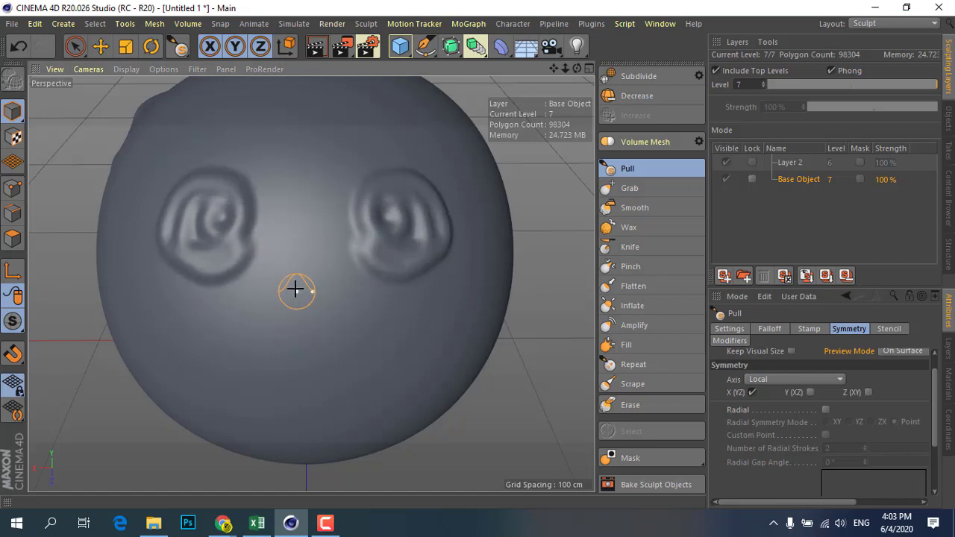
{"action": "mouse_move", "coordinate": [296, 288]}
{"action": "left_mouse_down"}
{"action": "mouse_move", "coordinate": [298, 358]}
{"action": "mouse_move", "coordinate": [297, 291]}
{"action": "mouse_move", "coordinate": [300, 315]}
{"action": "left_mouse_up"}
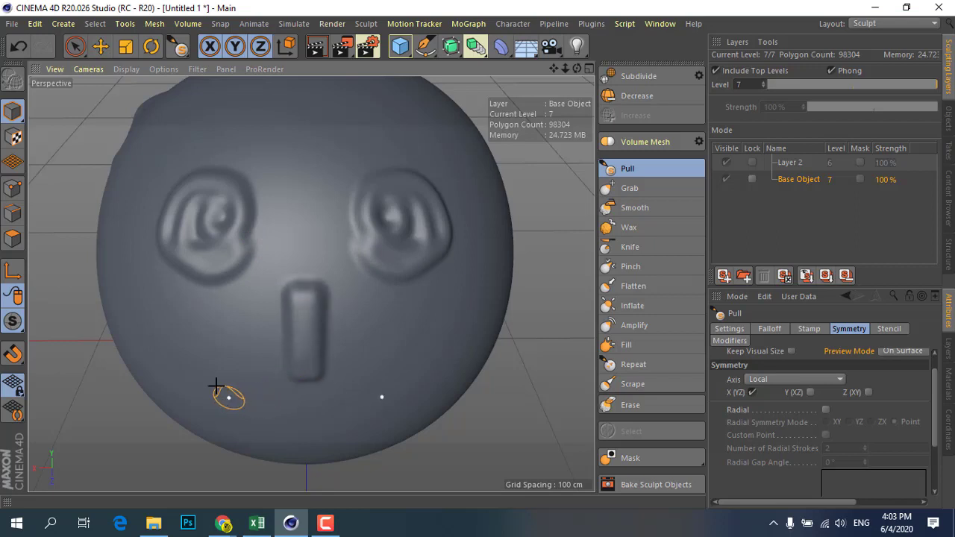
{"action": "mouse_move", "coordinate": [216, 385]}
{"action": "left_mouse_down"}
{"action": "mouse_move", "coordinate": [258, 396]}
{"action": "mouse_move", "coordinate": [309, 392]}
{"action": "mouse_move", "coordinate": [231, 383]}
{"action": "mouse_move", "coordinate": [223, 371]}
{"action": "mouse_move", "coordinate": [262, 393]}
{"action": "mouse_move", "coordinate": [320, 396]}
{"action": "left_mouse_up"}
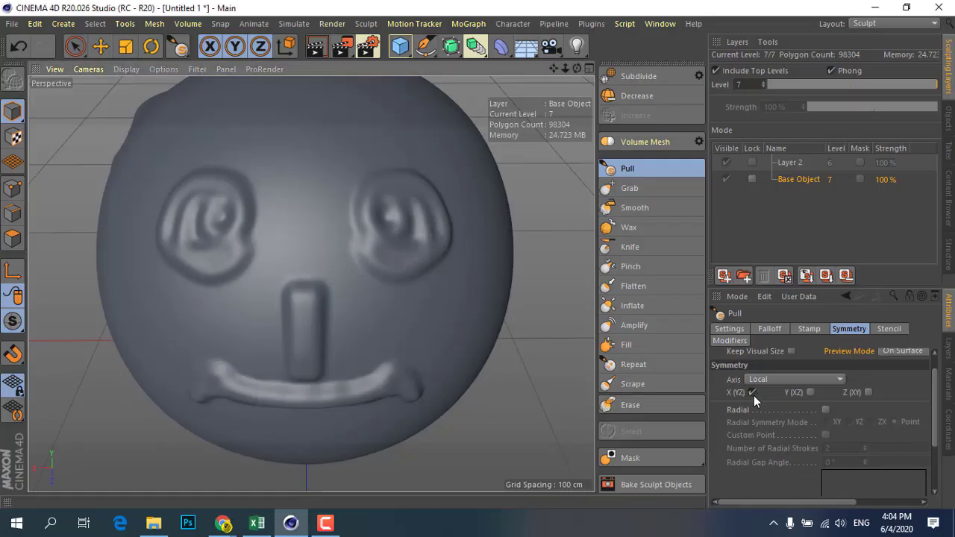
{"action": "mouse_move", "coordinate": [366, 331]}
{"action": "left_mouse_down", "text": "alt"}
{"action": "mouse_move", "coordinate": [349, 320]}
{"action": "mouse_move", "coordinate": [356, 311]}
{"action": "left_mouse_up", "text": "alt"}
Step: Turn off X (YZ) mirroring and review the Pull brush's Falloff, Stamp, Symmetry and Stencil tabs
{"action": "left_click", "coordinate": [752, 392]}
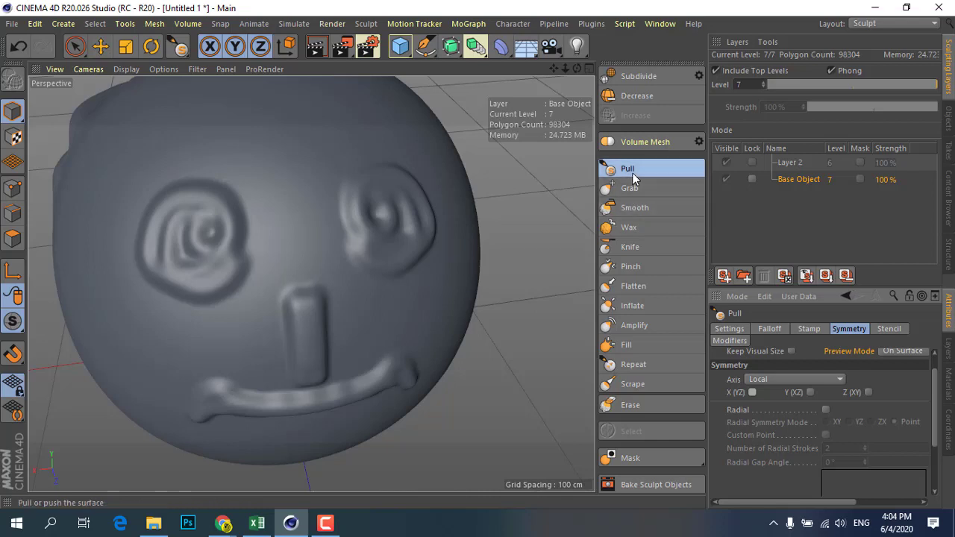
{"action": "left_click", "coordinate": [806, 329]}
{"action": "left_click", "coordinate": [770, 329]}
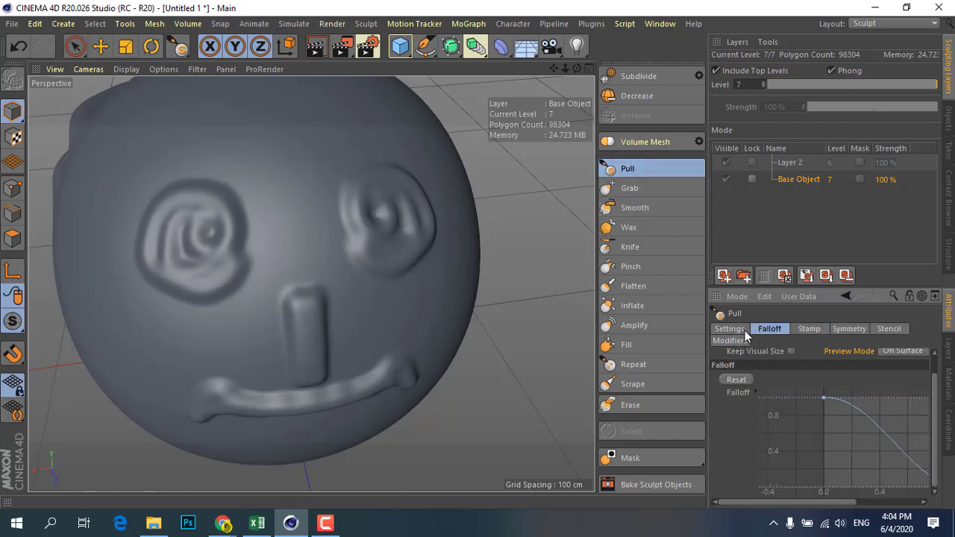
{"action": "left_click", "coordinate": [745, 330]}
{"action": "left_click", "coordinate": [777, 331]}
{"action": "left_click", "coordinate": [810, 331]}
{"action": "left_click", "coordinate": [846, 330]}
{"action": "left_click", "coordinate": [879, 332]}
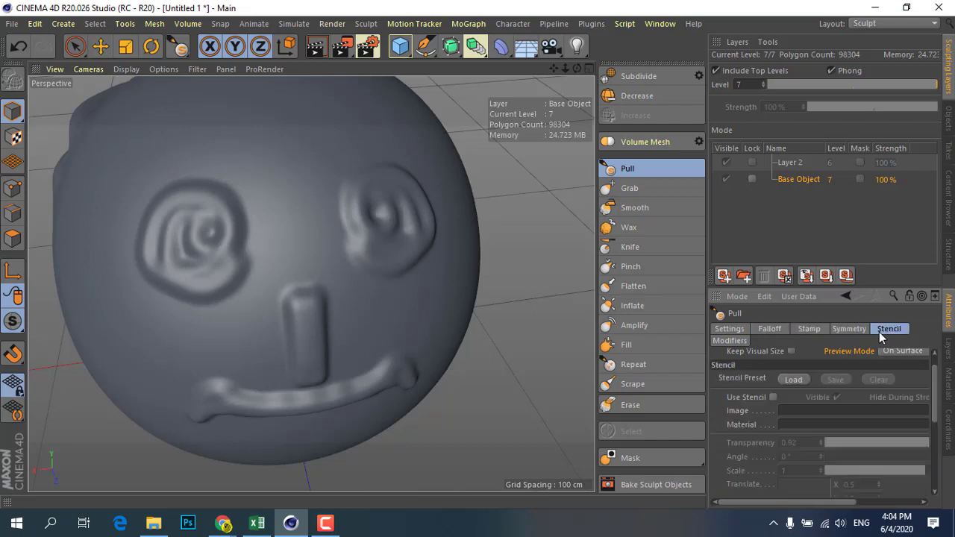
{"action": "left_click", "coordinate": [740, 328]}
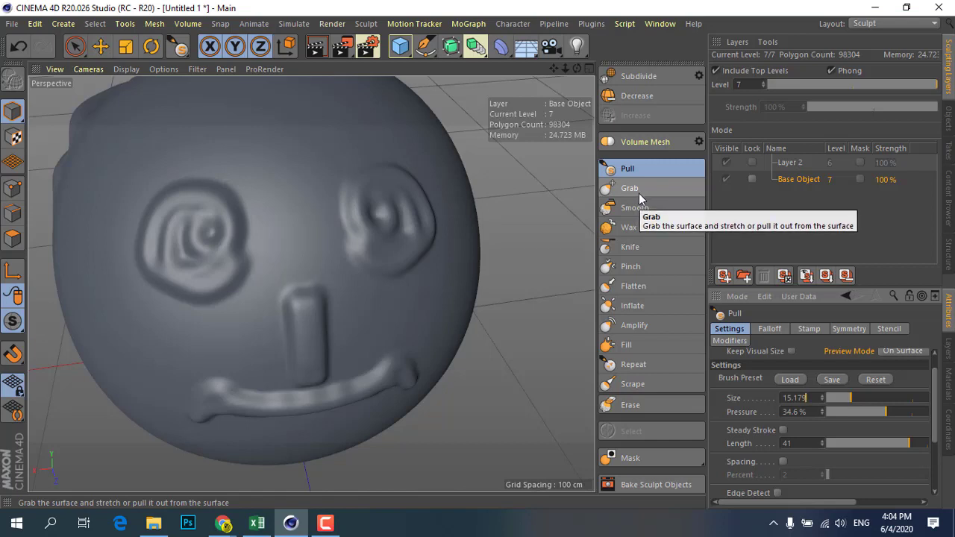
Step: With the Grab brush, pull trial spikes from the eye area, then undo them
{"action": "left_click", "coordinate": [638, 189]}
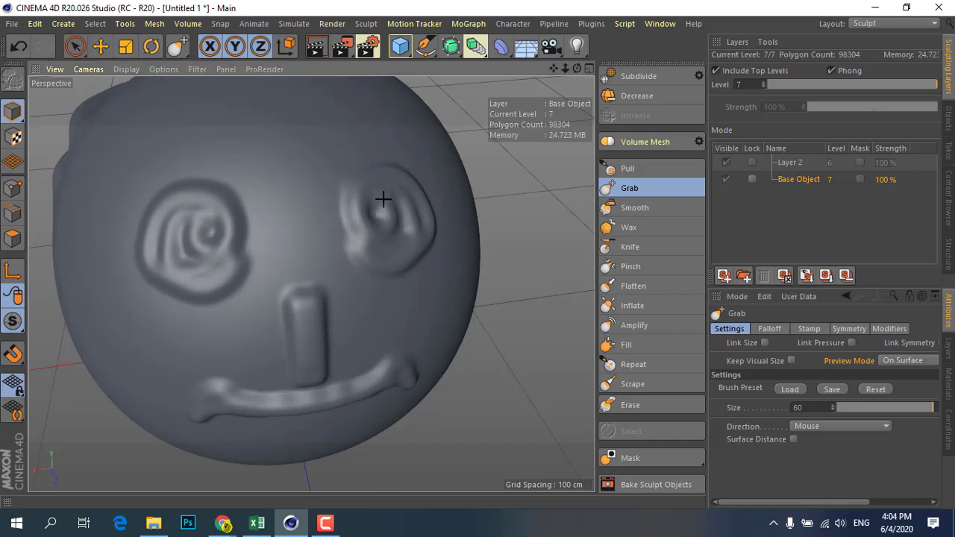
{"action": "mouse_move", "coordinate": [383, 199]}
{"action": "left_mouse_down"}
{"action": "mouse_move", "coordinate": [362, 220]}
{"action": "mouse_move", "coordinate": [317, 232]}
{"action": "mouse_move", "coordinate": [202, 234]}
{"action": "left_mouse_up"}
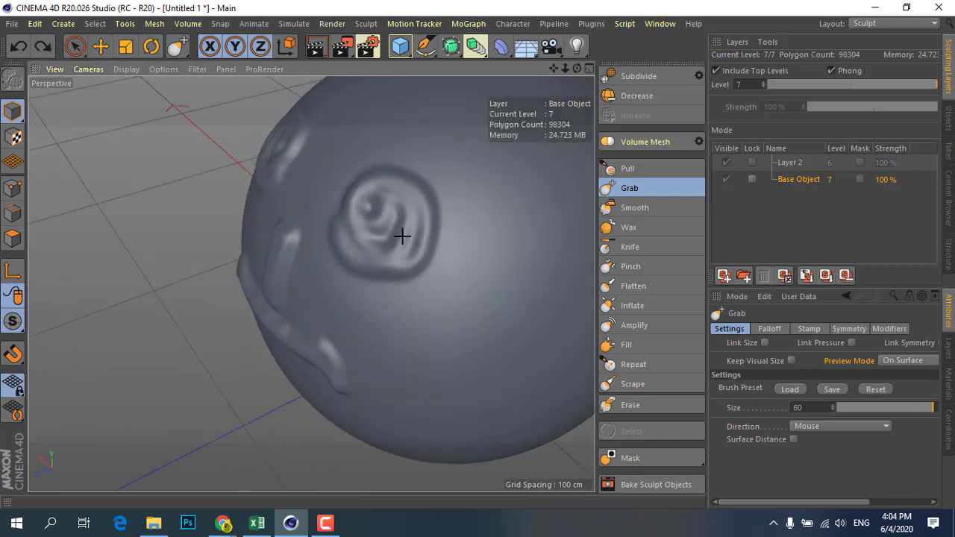
{"action": "mouse_move", "coordinate": [402, 236]}
{"action": "left_mouse_down"}
{"action": "mouse_move", "coordinate": [496, 197]}
{"action": "mouse_move", "coordinate": [294, 273]}
{"action": "mouse_move", "coordinate": [68, 320]}
{"action": "left_mouse_up"}
{"action": "mouse_move", "coordinate": [152, 312]}
{"action": "left_mouse_down", "text": "alt"}
{"action": "mouse_move", "coordinate": [375, 324]}
{"action": "mouse_move", "coordinate": [473, 251]}
{"action": "mouse_move", "coordinate": [320, 263]}
{"action": "left_mouse_up", "text": "alt"}
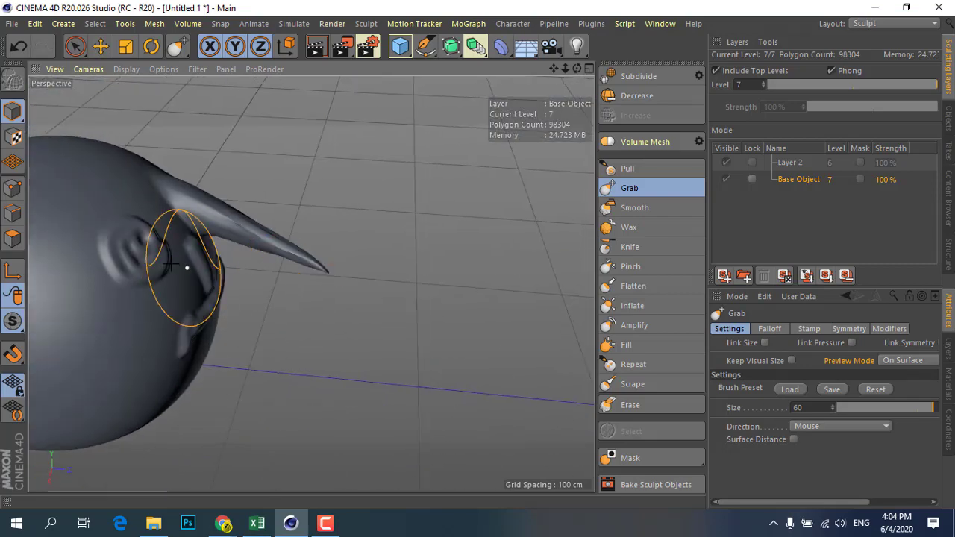
{"action": "mouse_move", "coordinate": [188, 267]}
{"action": "left_mouse_down"}
{"action": "mouse_move", "coordinate": [100, 260]}
{"action": "mouse_move", "coordinate": [358, 322]}
{"action": "mouse_move", "coordinate": [520, 335]}
{"action": "mouse_move", "coordinate": [322, 323]}
{"action": "left_mouse_up"}
{"action": "key", "text": "ctrl+z"}
{"action": "key", "text": "ctrl+z"}
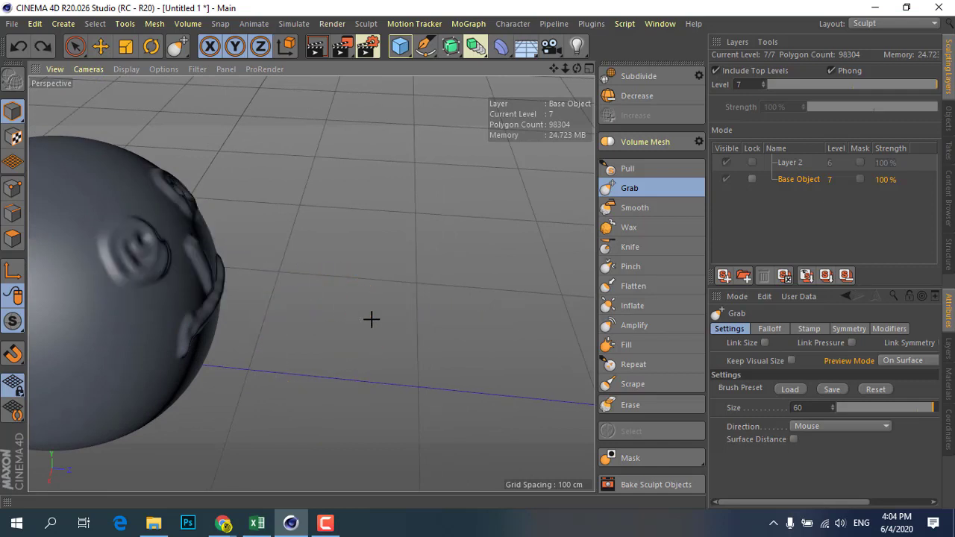
Step: Grab a tall spike up from the top of the head and orbit to center it
{"action": "left_click_drag", "start_coordinate": [160, 281], "coordinate": [250, 267], "text": "alt"}
{"action": "scroll", "coordinate": [229, 207], "scroll_direction": "down", "scroll_amount": 3}
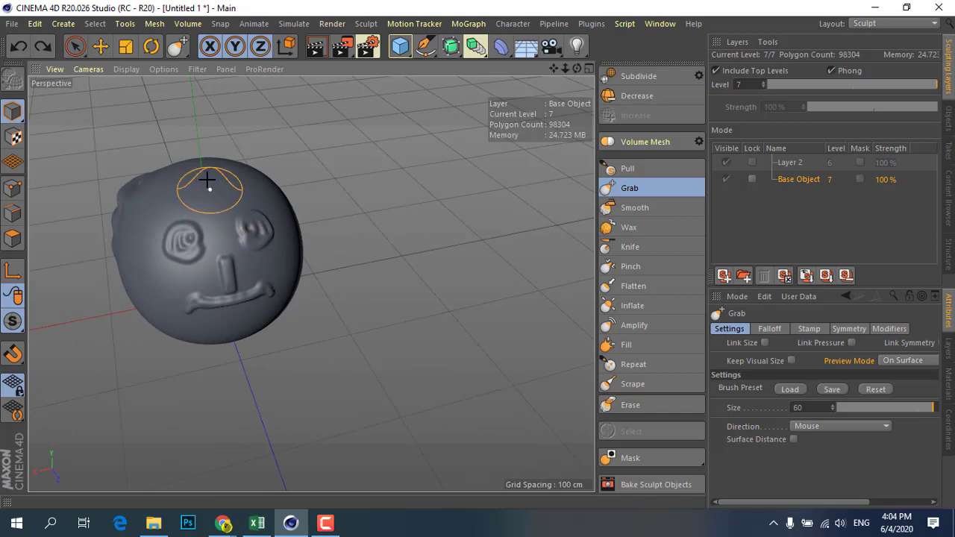
{"action": "mouse_move", "coordinate": [209, 182]}
{"action": "left_mouse_down"}
{"action": "mouse_move", "coordinate": [206, 108]}
{"action": "mouse_move", "coordinate": [238, 46]}
{"action": "mouse_move", "coordinate": [174, 62]}
{"action": "mouse_move", "coordinate": [200, 74]}
{"action": "left_mouse_up"}
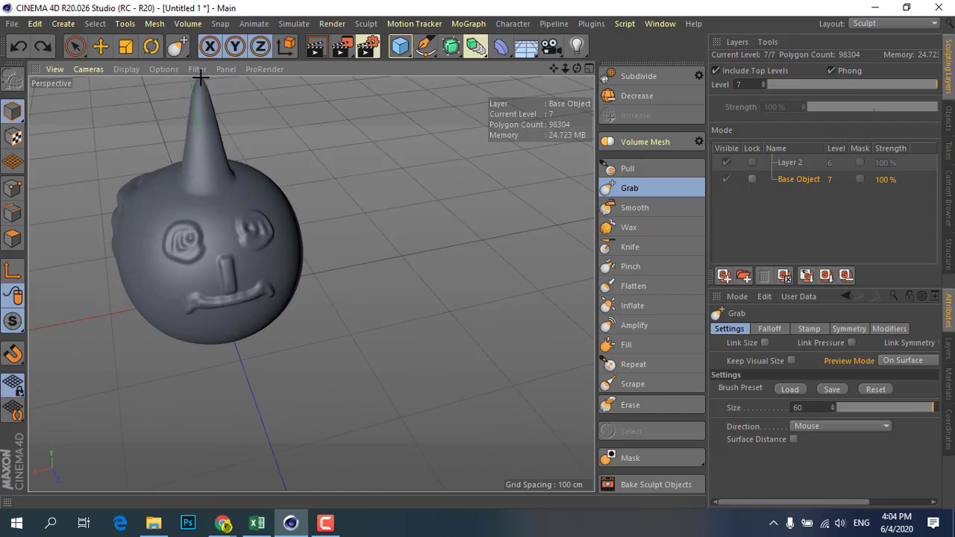
{"action": "left_click_drag", "start_coordinate": [256, 256], "coordinate": [219, 266], "text": "alt"}
{"action": "scroll", "coordinate": [202, 245], "scroll_direction": "up", "scroll_amount": 2}
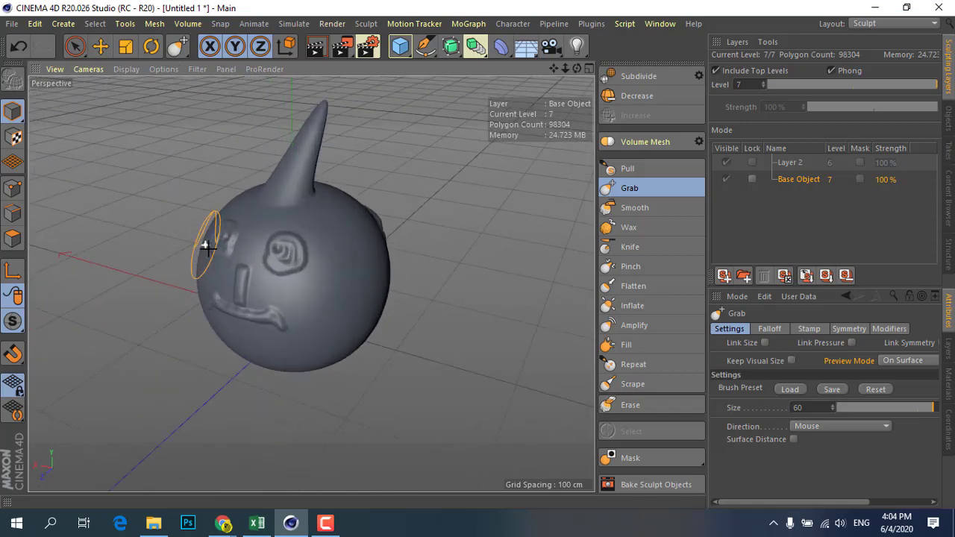
{"action": "scroll", "coordinate": [220, 265], "scroll_direction": "up", "scroll_amount": 2}
{"action": "mouse_move", "coordinate": [336, 273]}
{"action": "left_mouse_down", "text": "alt"}
{"action": "mouse_move", "coordinate": [320, 294]}
{"action": "mouse_move", "coordinate": [366, 273]}
{"action": "left_mouse_up", "text": "alt"}
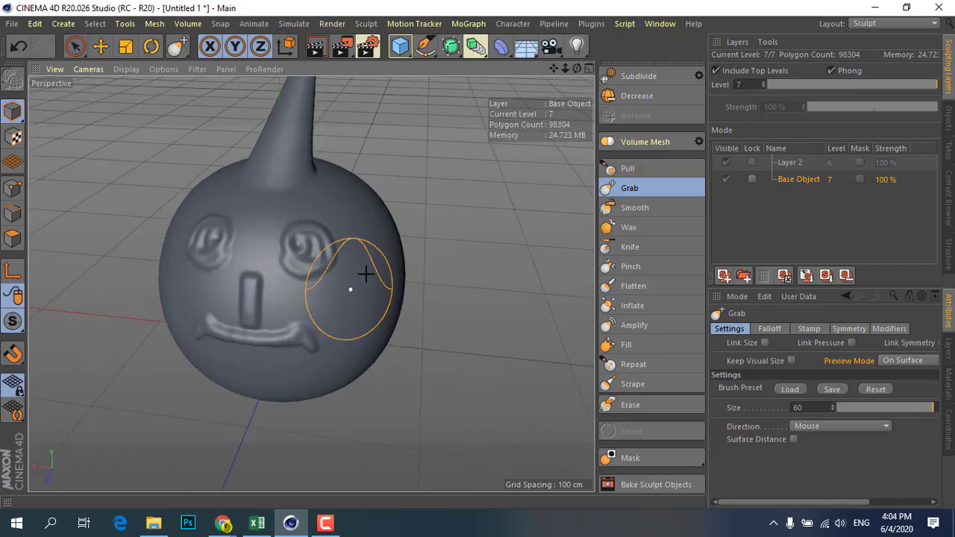
{"action": "left_click_drag", "start_coordinate": [423, 211], "coordinate": [433, 150]}
{"action": "mouse_move", "coordinate": [241, 290]}
{"action": "left_mouse_down", "text": "alt"}
{"action": "mouse_move", "coordinate": [277, 277]}
{"action": "mouse_move", "coordinate": [294, 298]}
{"action": "mouse_move", "coordinate": [316, 297]}
{"action": "left_mouse_up", "text": "alt"}
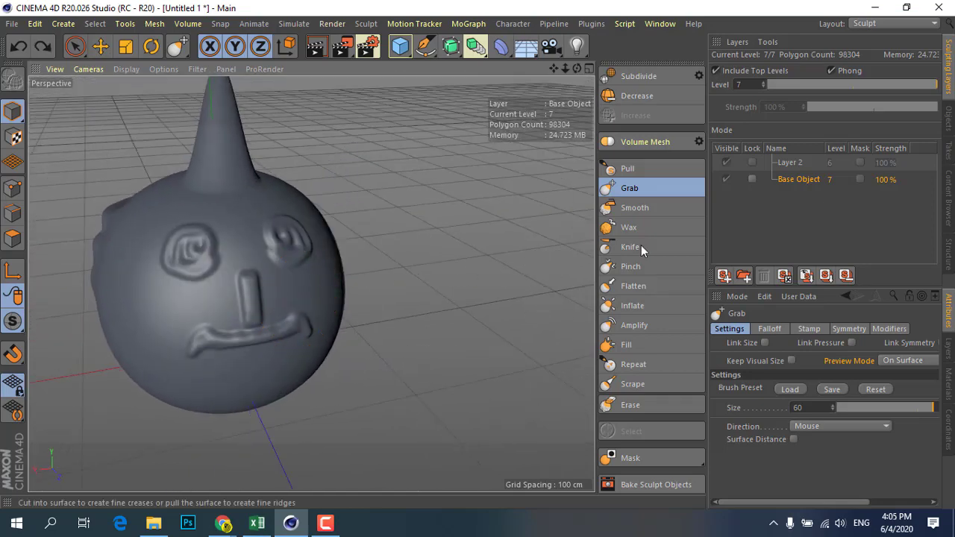
Step: Smooth the left eye swirl, the nose and both curled mouth ends
{"action": "left_click", "coordinate": [650, 211]}
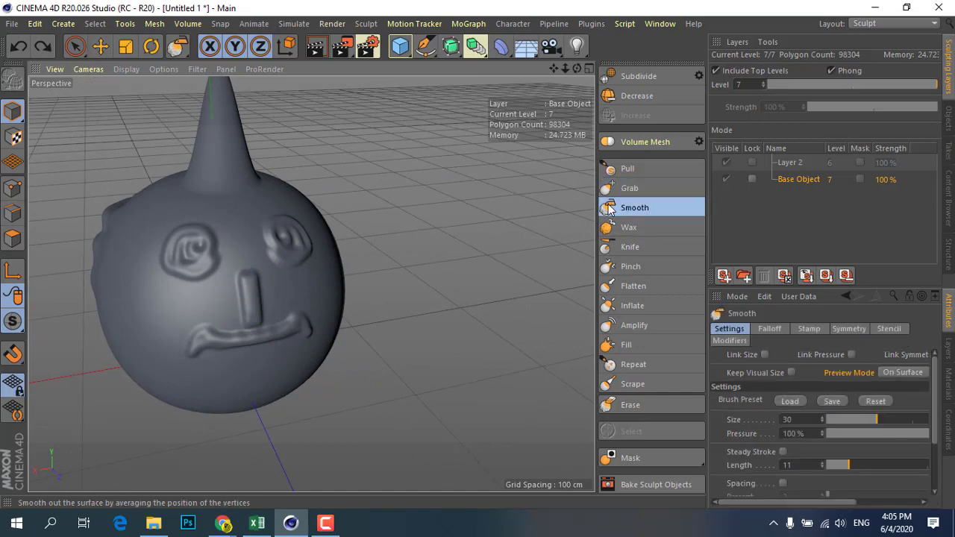
{"action": "scroll", "coordinate": [196, 264], "scroll_direction": "up", "scroll_amount": 3}
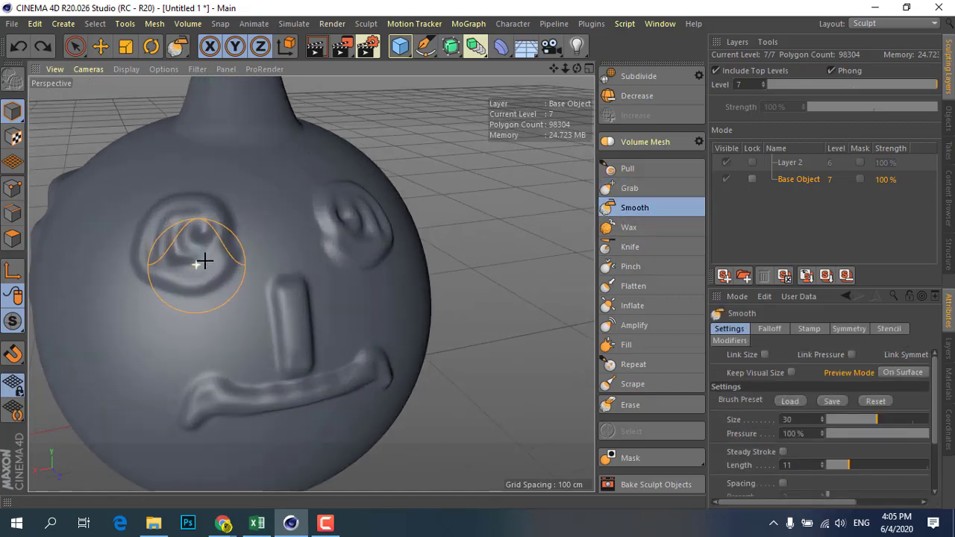
{"action": "left_click_drag", "start_coordinate": [156, 257], "coordinate": [151, 235]}
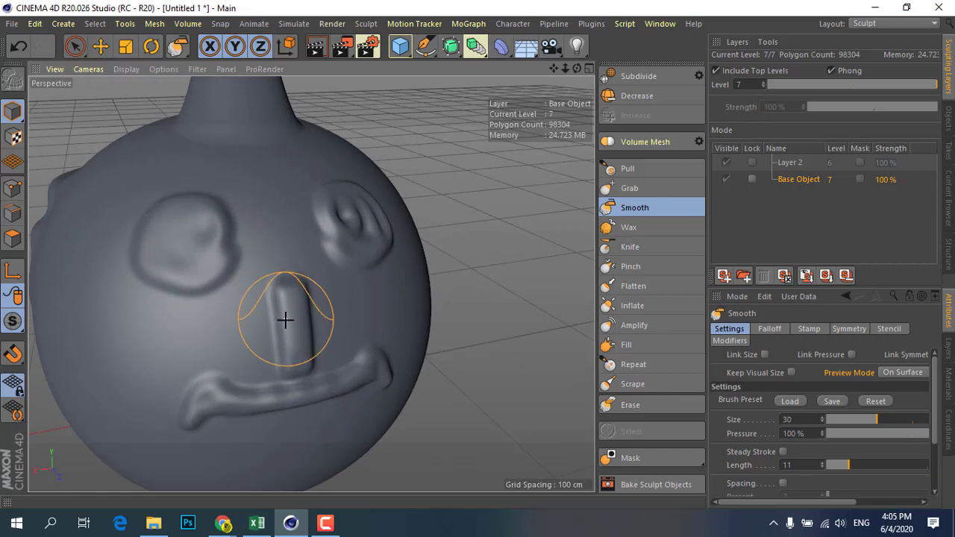
{"action": "left_click_drag", "start_coordinate": [285, 319], "coordinate": [291, 328]}
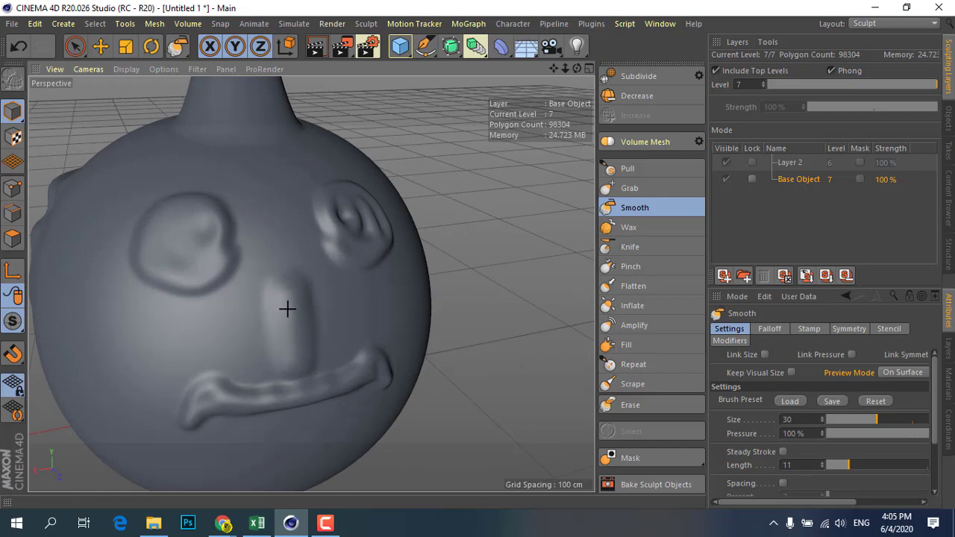
{"action": "left_click_drag", "start_coordinate": [214, 403], "coordinate": [344, 388]}
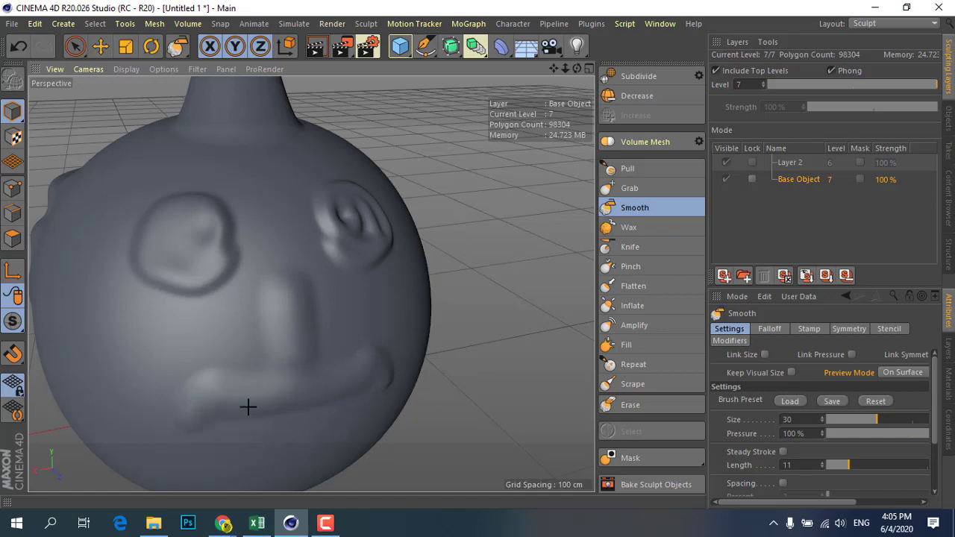
{"action": "left_click_drag", "start_coordinate": [383, 385], "coordinate": [399, 362]}
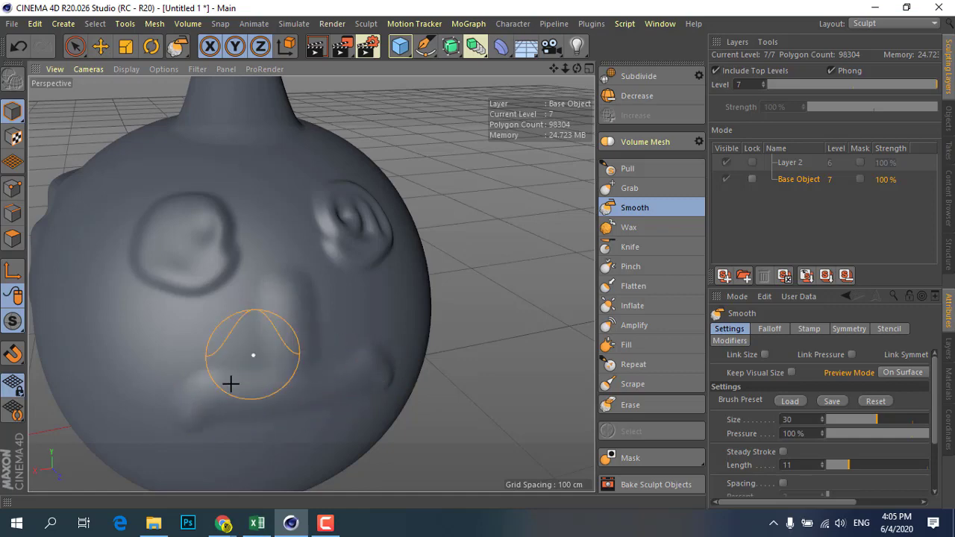
Step: Smooth the spiral detail and inner ridges of the eye sockets from several angles
{"action": "mouse_move", "coordinate": [230, 383]}
{"action": "left_mouse_down", "text": "alt"}
{"action": "mouse_move", "coordinate": [85, 346]}
{"action": "mouse_move", "coordinate": [115, 366]}
{"action": "mouse_move", "coordinate": [284, 356]}
{"action": "left_mouse_up", "text": "alt"}
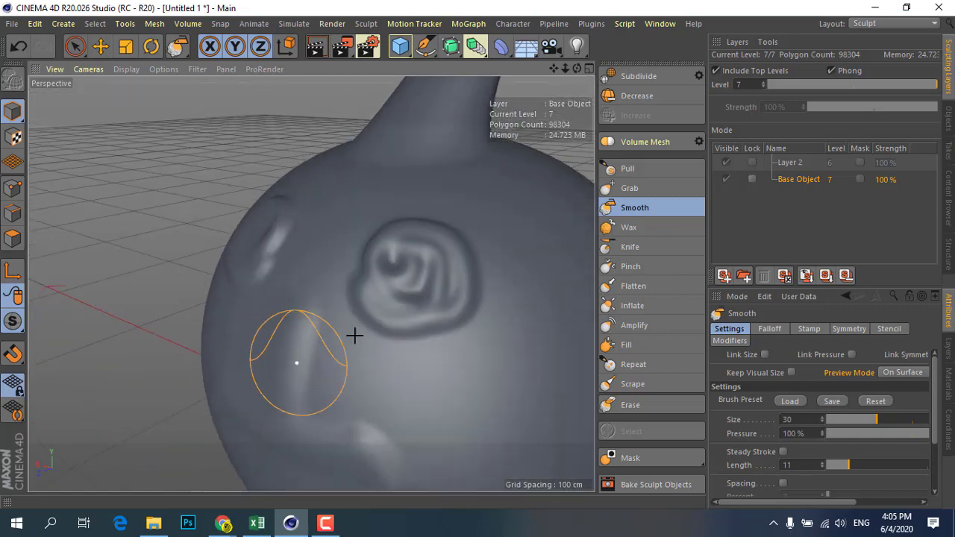
{"action": "mouse_move", "coordinate": [355, 335]}
{"action": "left_mouse_down"}
{"action": "mouse_move", "coordinate": [443, 264]}
{"action": "mouse_move", "coordinate": [386, 284]}
{"action": "mouse_move", "coordinate": [435, 293]}
{"action": "left_mouse_up"}
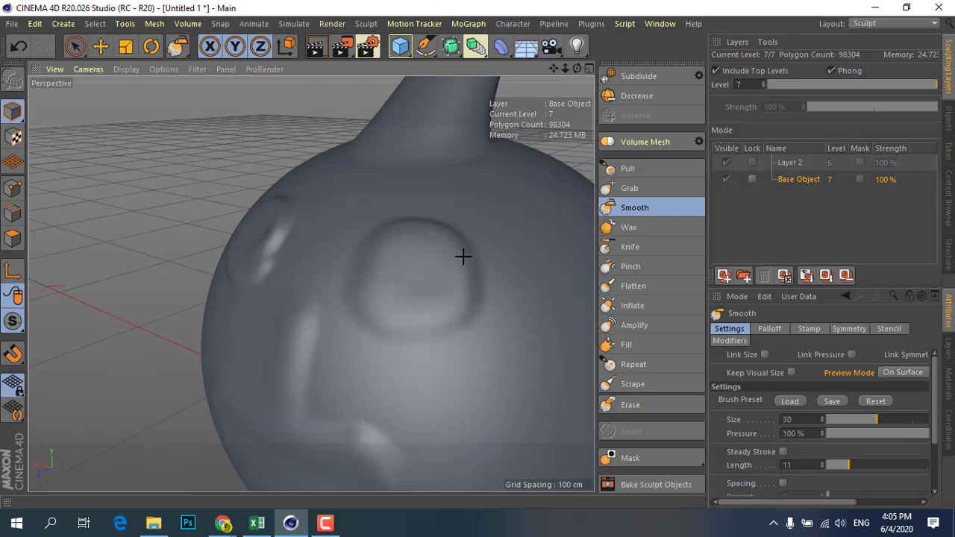
{"action": "mouse_move", "coordinate": [325, 292]}
{"action": "left_mouse_down", "text": "alt"}
{"action": "mouse_move", "coordinate": [323, 313]}
{"action": "mouse_move", "coordinate": [261, 343]}
{"action": "mouse_move", "coordinate": [230, 373]}
{"action": "mouse_move", "coordinate": [454, 326]}
{"action": "left_mouse_up", "text": "alt"}
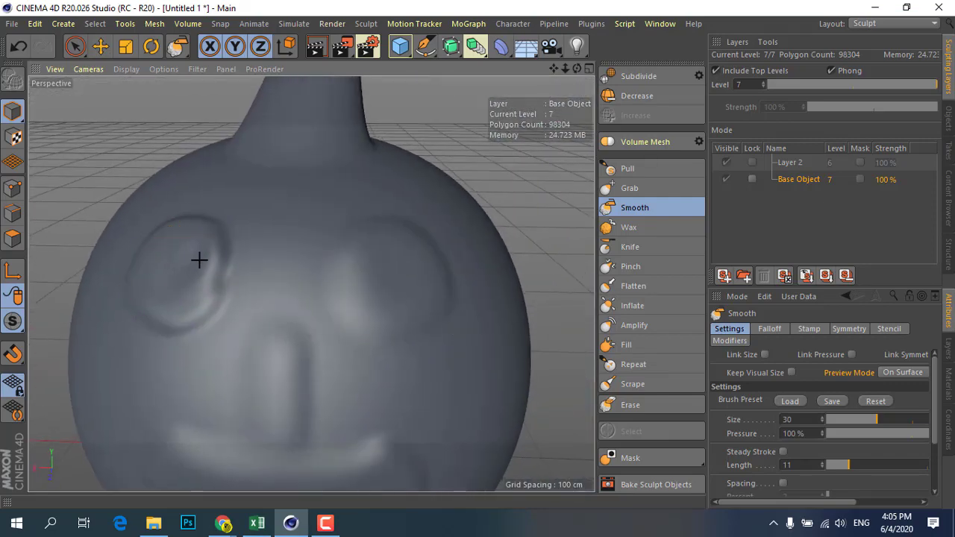
{"action": "left_click_drag", "start_coordinate": [156, 260], "coordinate": [231, 285]}
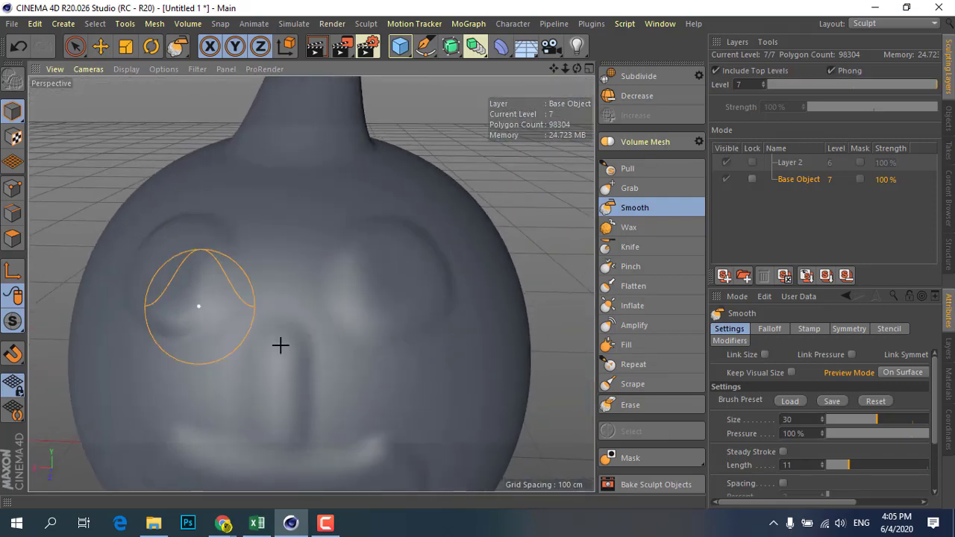
{"action": "mouse_move", "coordinate": [280, 345]}
{"action": "left_mouse_down", "text": "alt"}
{"action": "mouse_move", "coordinate": [202, 348]}
{"action": "mouse_move", "coordinate": [298, 330]}
{"action": "left_mouse_up", "text": "alt"}
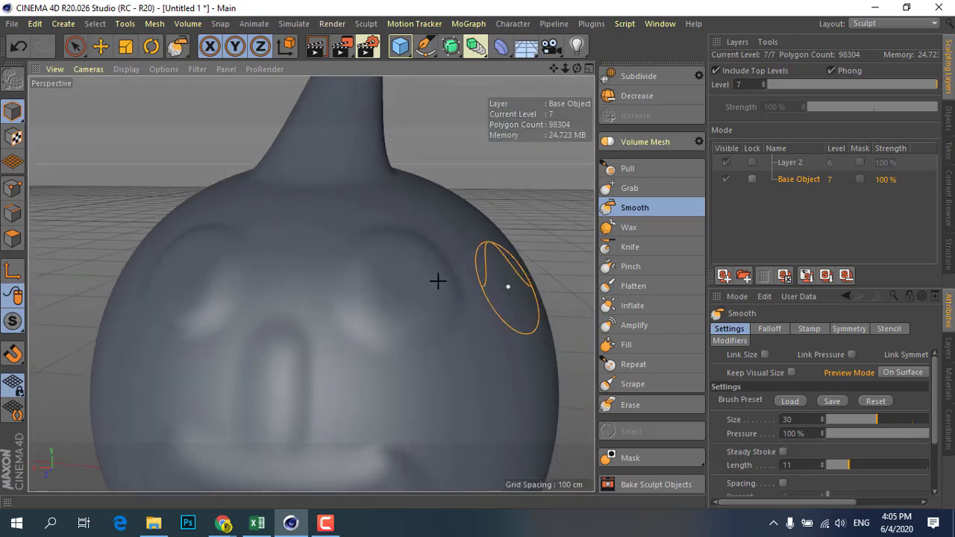
{"action": "scroll", "coordinate": [437, 281], "scroll_direction": "down", "scroll_amount": 3}
{"action": "left_click_drag", "start_coordinate": [411, 326], "coordinate": [545, 279], "text": "alt"}
Step: Pull a small curved ridge onto the right cheek near the ear
{"action": "left_click", "coordinate": [627, 169]}
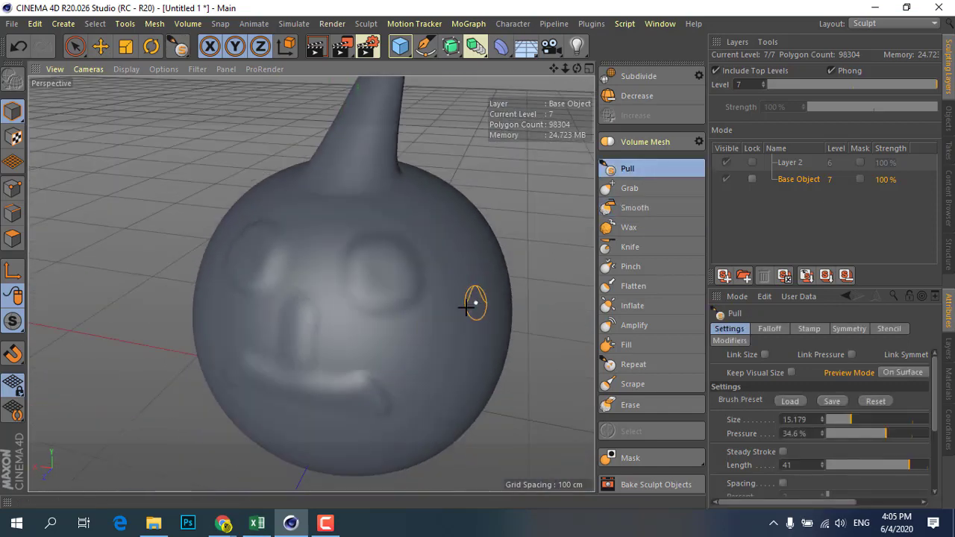
{"action": "left_click_drag", "start_coordinate": [454, 284], "coordinate": [429, 370]}
{"action": "left_click_drag", "start_coordinate": [347, 300], "coordinate": [341, 304], "text": "alt"}
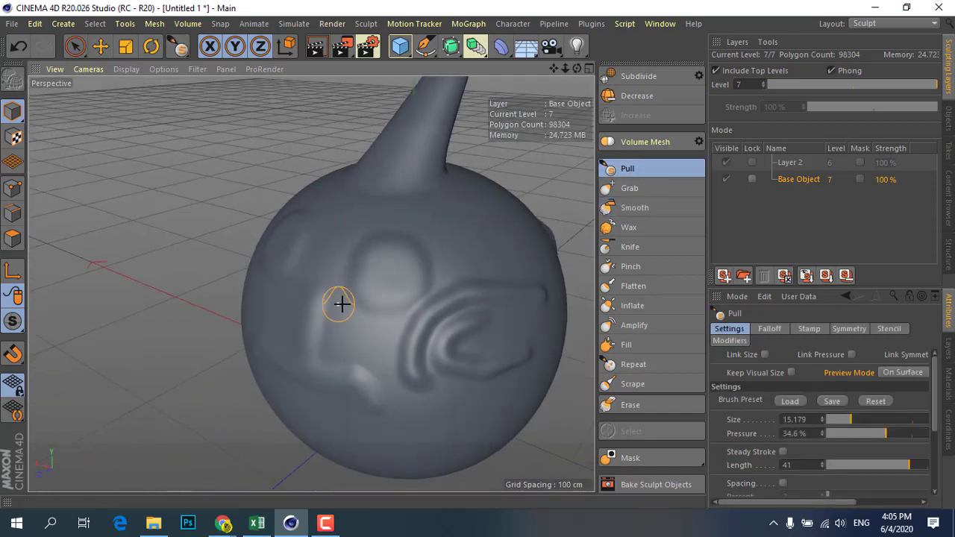
Step: Cycle through the Grab and Smooth brushes, ending on the Wax brush
{"action": "left_click", "coordinate": [630, 189]}
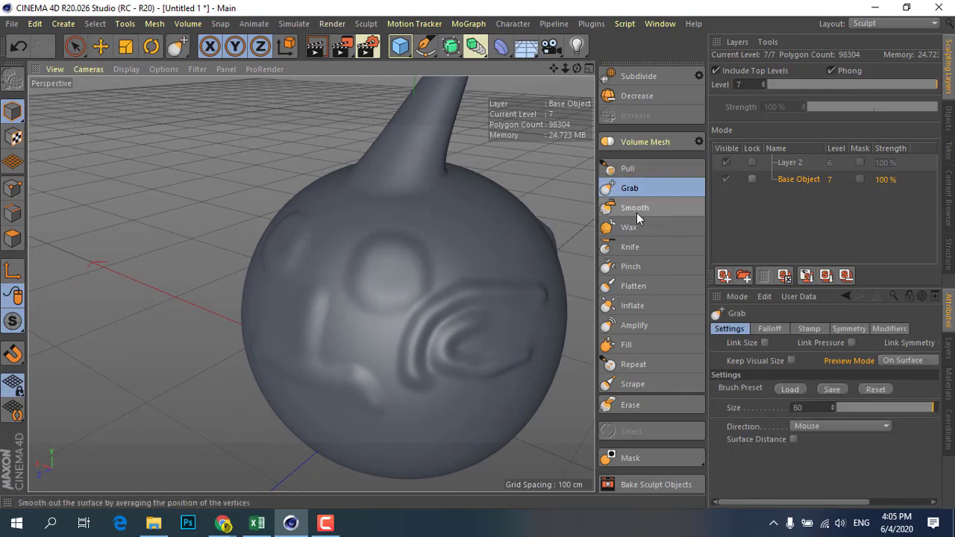
{"action": "left_click", "coordinate": [637, 213]}
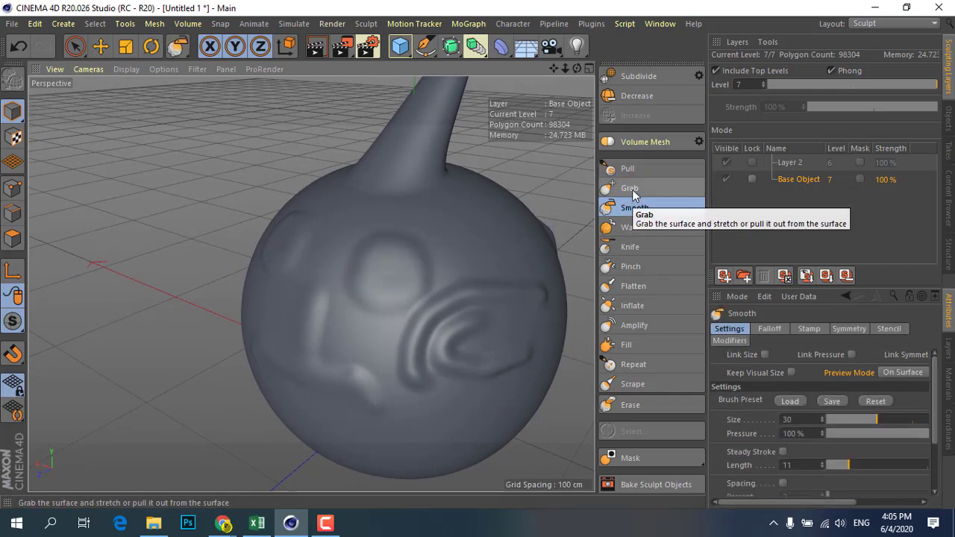
{"action": "left_click", "coordinate": [660, 191]}
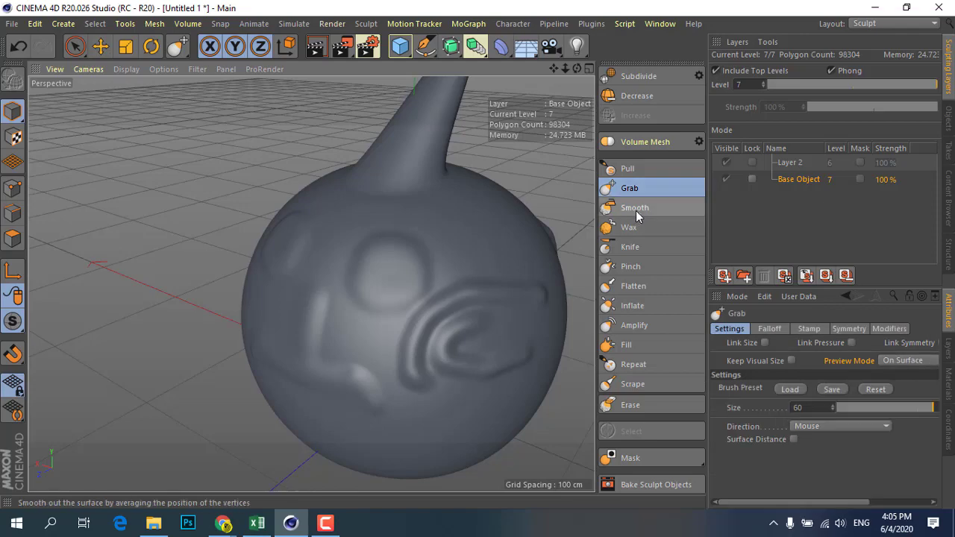
{"action": "left_click", "coordinate": [636, 209]}
Step: Shrink the Wax brush to about size 8 and build a ridge along the inner swirl
{"action": "left_click", "coordinate": [634, 229]}
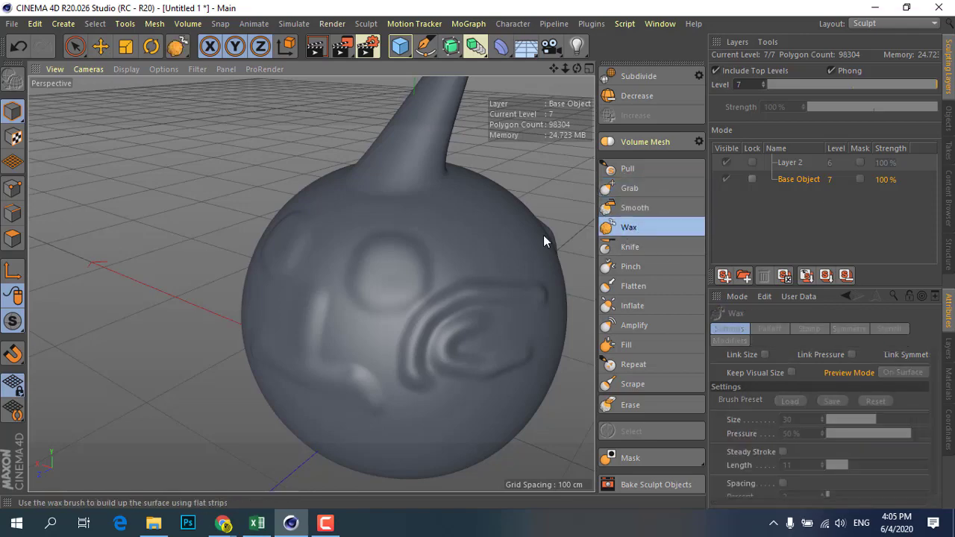
{"action": "mouse_move", "coordinate": [543, 241]}
{"action": "left_mouse_down", "text": "alt"}
{"action": "mouse_move", "coordinate": [373, 277]}
{"action": "mouse_move", "coordinate": [512, 320]}
{"action": "left_mouse_up", "text": "alt"}
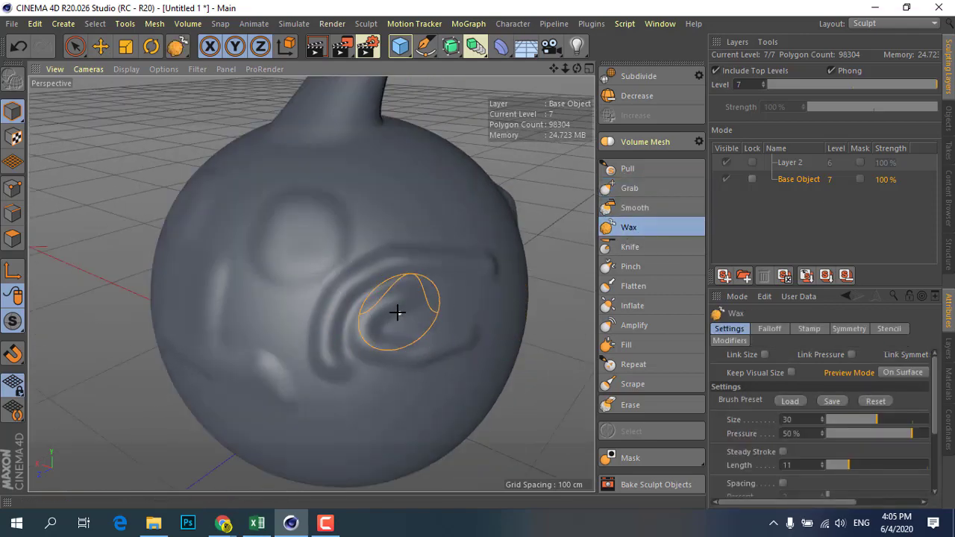
{"action": "scroll", "coordinate": [397, 312], "scroll_direction": "up", "scroll_amount": 3}
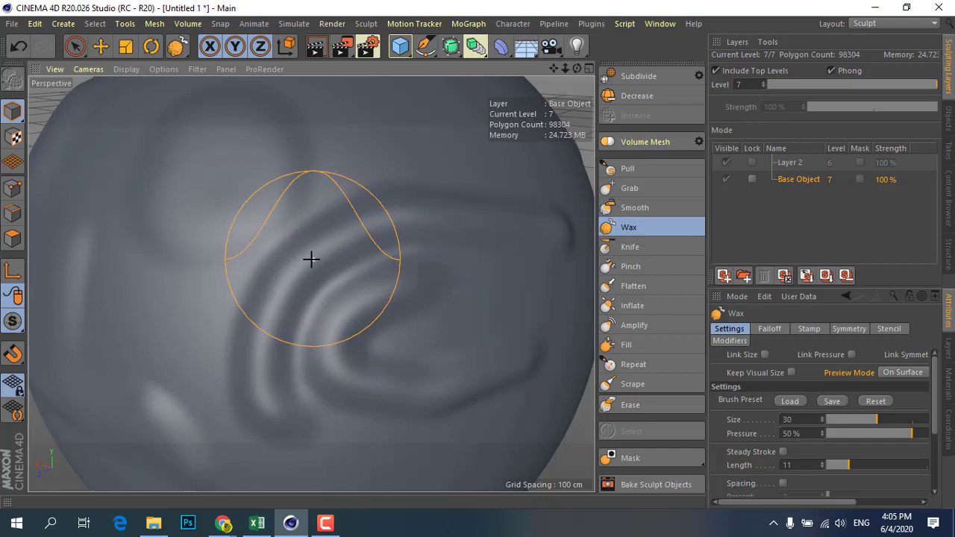
{"action": "scroll", "coordinate": [311, 259], "scroll_direction": "down", "scroll_amount": 2}
{"action": "mouse_move", "coordinate": [315, 262]}
{"action": "left_mouse_down", "text": "alt"}
{"action": "mouse_move", "coordinate": [288, 294]}
{"action": "mouse_move", "coordinate": [272, 367]}
{"action": "left_mouse_up", "text": "alt"}
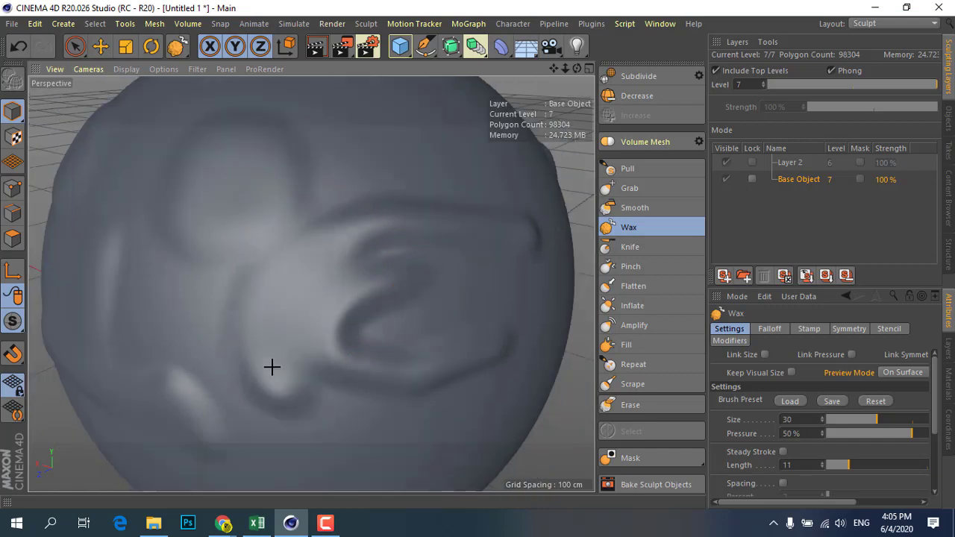
{"action": "left_click_drag", "start_coordinate": [311, 273], "coordinate": [318, 268]}
{"action": "middle_click_drag", "start_coordinate": [319, 262], "coordinate": [261, 321]}
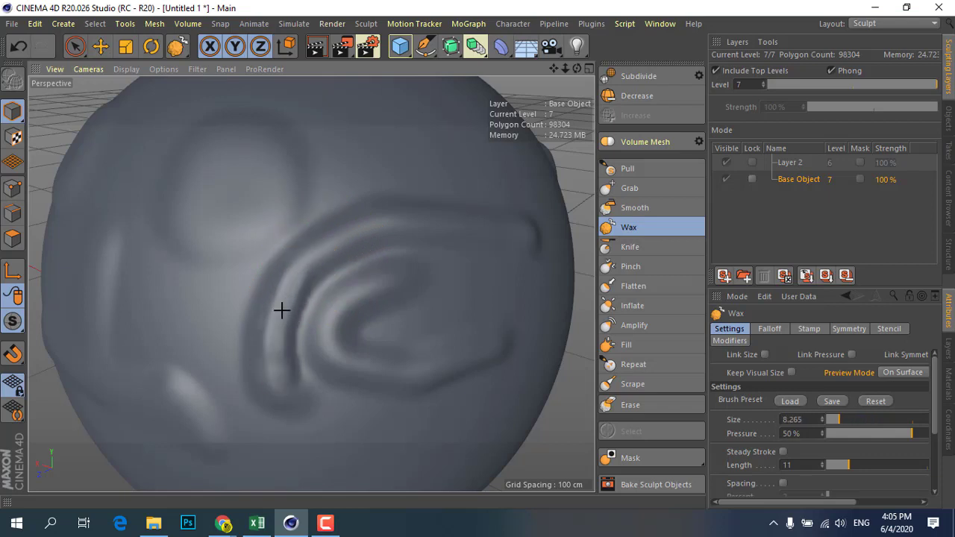
{"action": "left_click_drag", "start_coordinate": [281, 309], "coordinate": [342, 240]}
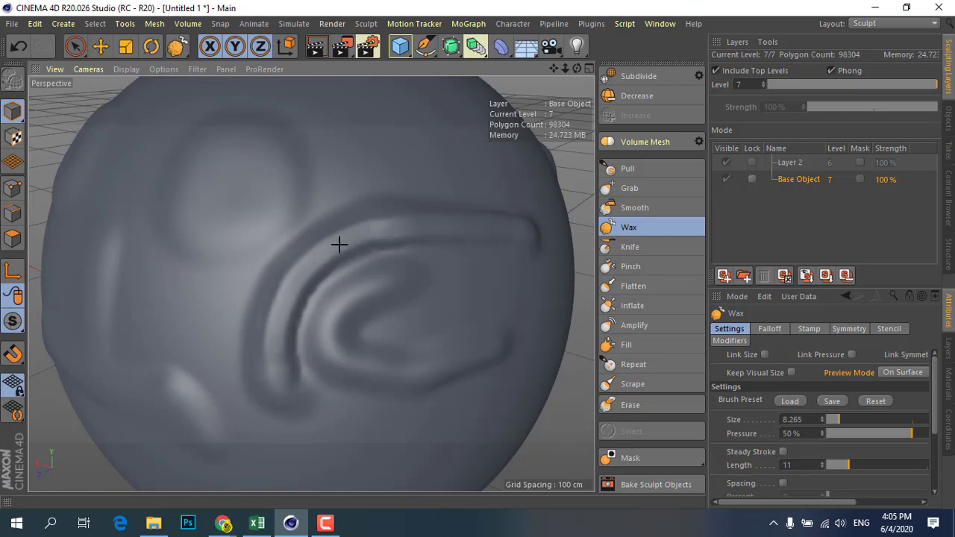
Step: Build up the upper lip ridge and extend it down the lip crease
{"action": "mouse_move", "coordinate": [271, 386]}
{"action": "left_mouse_down", "text": "alt"}
{"action": "mouse_move", "coordinate": [249, 360]}
{"action": "mouse_move", "coordinate": [278, 359]}
{"action": "left_mouse_up", "text": "alt"}
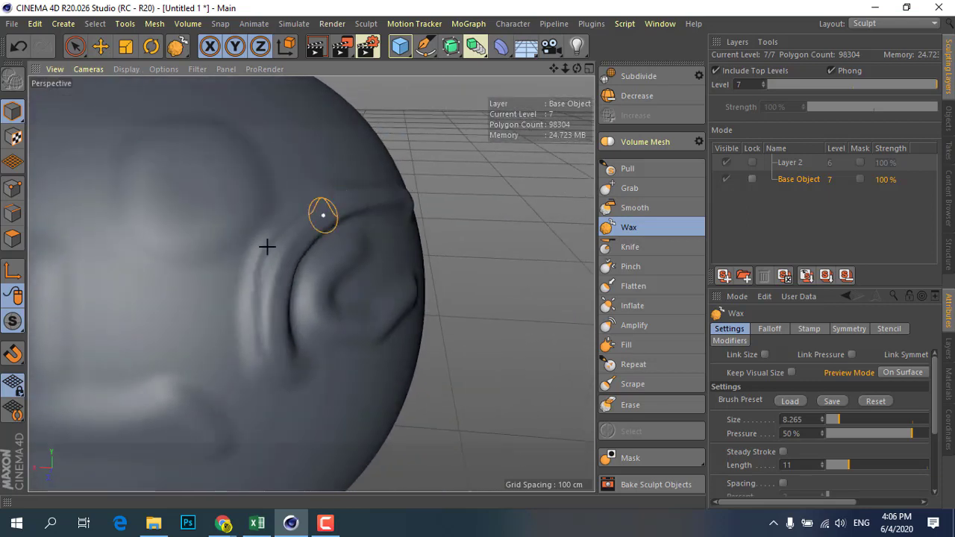
{"action": "left_click_drag", "start_coordinate": [267, 247], "coordinate": [266, 271], "text": "alt"}
{"action": "mouse_move", "coordinate": [395, 227]}
{"action": "left_mouse_down", "text": "alt"}
{"action": "mouse_move", "coordinate": [316, 284]}
{"action": "mouse_move", "coordinate": [500, 209]}
{"action": "left_mouse_up", "text": "alt"}
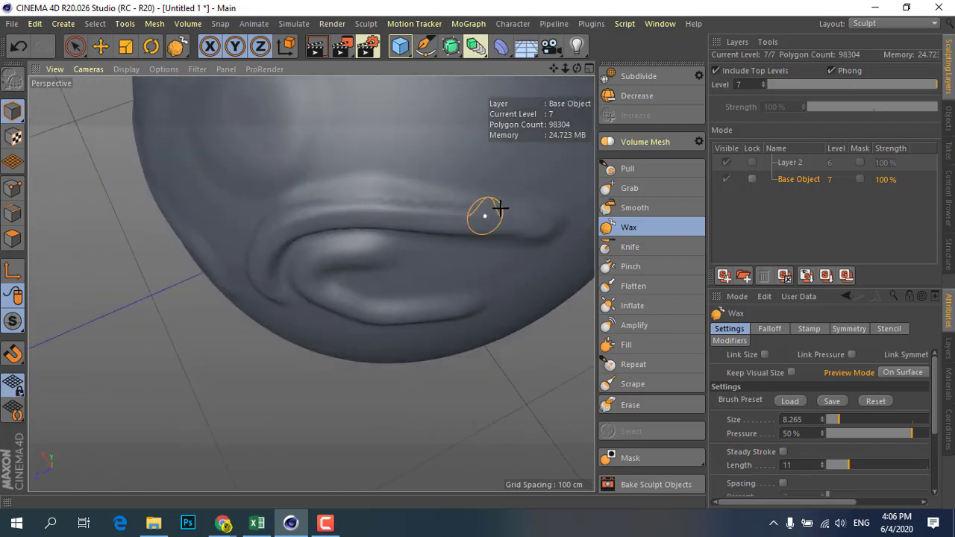
{"action": "left_click_drag", "start_coordinate": [433, 207], "coordinate": [344, 211]}
{"action": "mouse_move", "coordinate": [297, 240]}
{"action": "left_mouse_down"}
{"action": "mouse_move", "coordinate": [273, 277]}
{"action": "mouse_move", "coordinate": [332, 219]}
{"action": "left_mouse_up"}
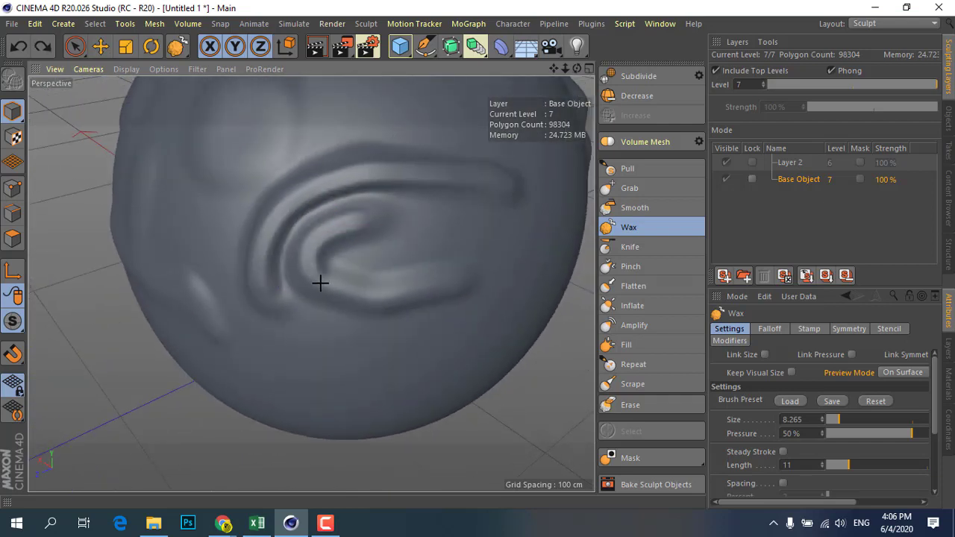
{"action": "mouse_move", "coordinate": [342, 299]}
{"action": "left_mouse_down", "text": "alt"}
{"action": "mouse_move", "coordinate": [271, 221]}
{"action": "mouse_move", "coordinate": [320, 236]}
{"action": "left_mouse_up", "text": "alt"}
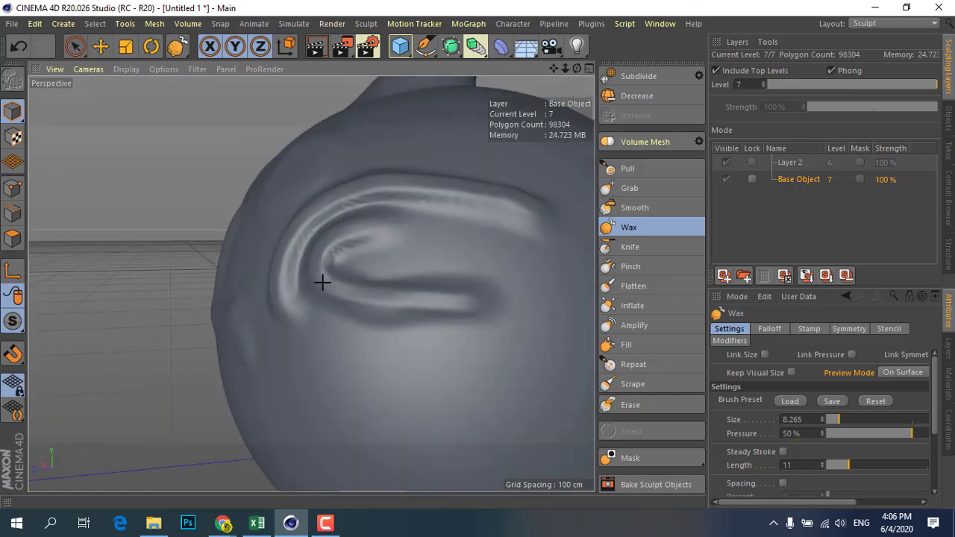
{"action": "mouse_move", "coordinate": [448, 299]}
{"action": "left_mouse_down", "text": "alt"}
{"action": "mouse_move", "coordinate": [284, 301]}
{"action": "mouse_move", "coordinate": [296, 345]}
{"action": "mouse_move", "coordinate": [437, 330]}
{"action": "left_mouse_up", "text": "alt"}
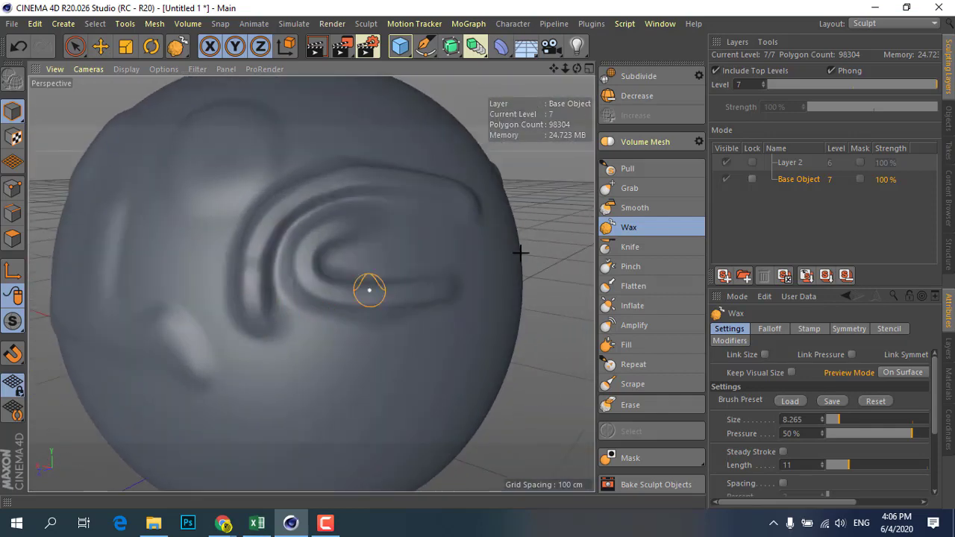
Step: Switch to the Knife brush at size about 17.5 and orbit to view the spike
{"action": "left_click", "coordinate": [634, 248]}
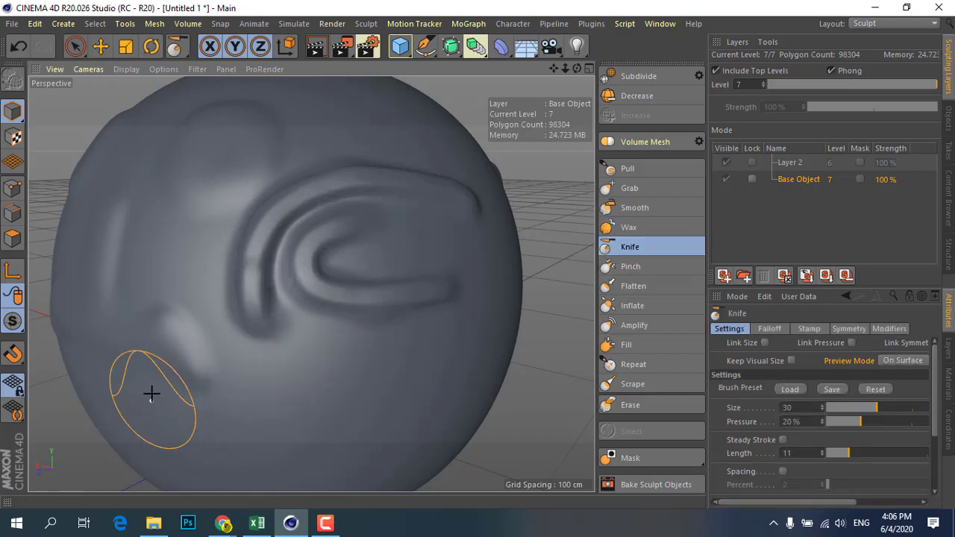
{"action": "middle_click_drag", "start_coordinate": [151, 393], "coordinate": [142, 394]}
{"action": "left_click_drag", "start_coordinate": [192, 390], "coordinate": [323, 328], "text": "alt"}
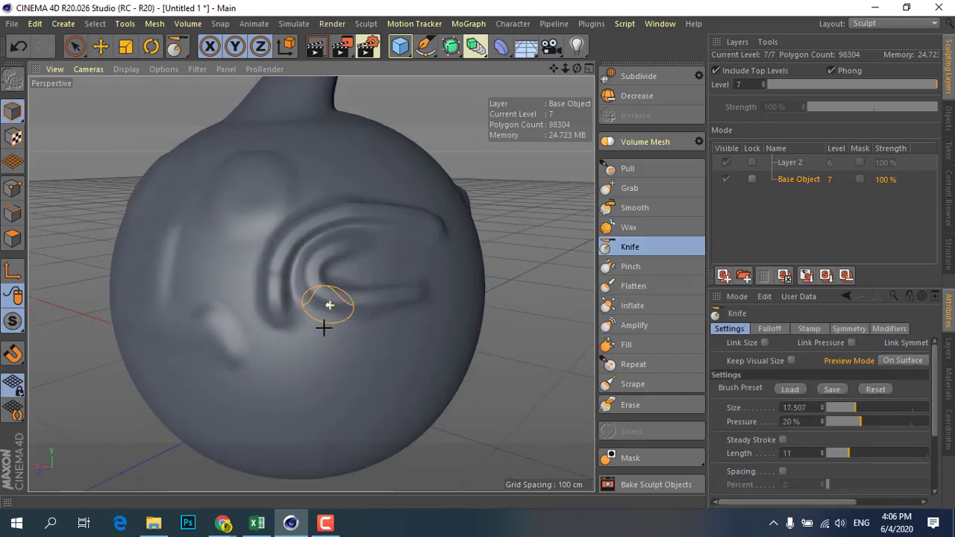
{"action": "mouse_move", "coordinate": [390, 345]}
{"action": "left_mouse_down", "text": "alt"}
{"action": "mouse_move", "coordinate": [358, 284]}
{"action": "mouse_move", "coordinate": [294, 341]}
{"action": "mouse_move", "coordinate": [251, 341]}
{"action": "mouse_move", "coordinate": [187, 319]}
{"action": "mouse_move", "coordinate": [432, 331]}
{"action": "mouse_move", "coordinate": [264, 355]}
{"action": "left_mouse_up", "text": "alt"}
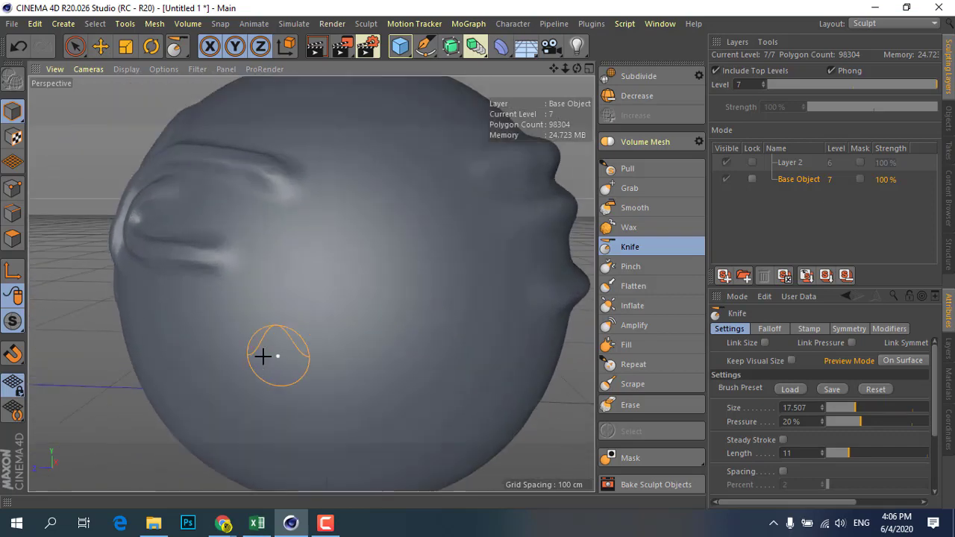
{"action": "middle_click", "coordinate": [307, 311]}
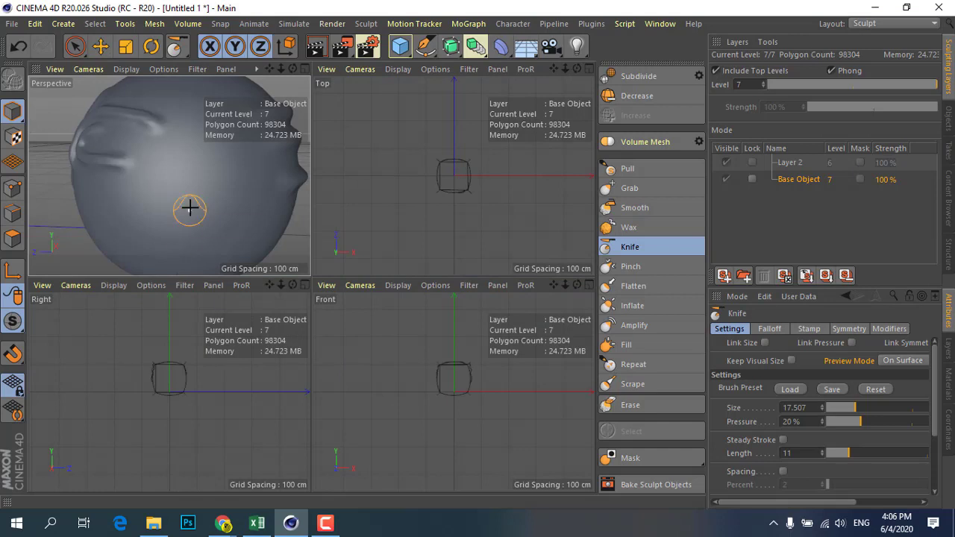
{"action": "middle_click", "coordinate": [190, 208]}
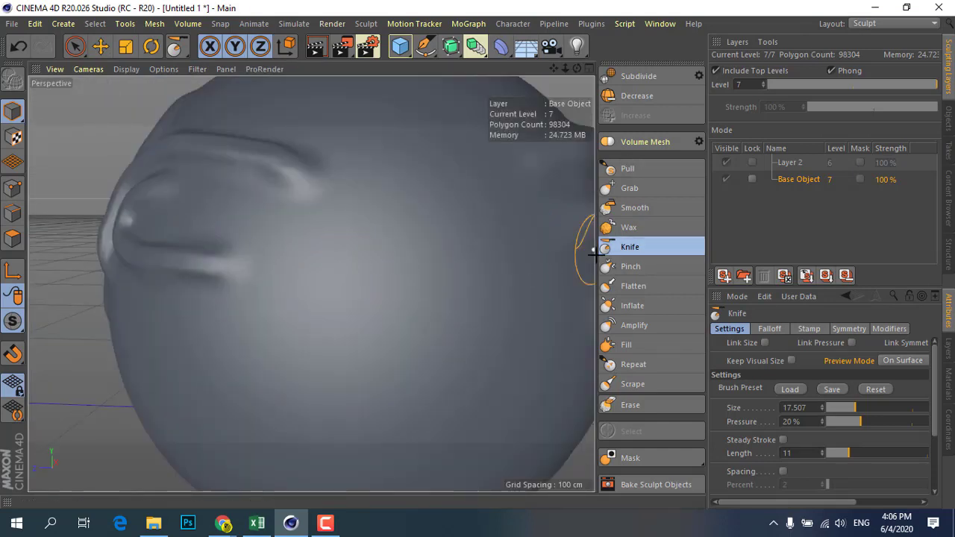
Step: Cut a curved mouth groove, a lower lip groove and a crease across the upper face
{"action": "mouse_move", "coordinate": [179, 348]}
{"action": "left_mouse_down"}
{"action": "mouse_move", "coordinate": [270, 393]}
{"action": "mouse_move", "coordinate": [531, 363]}
{"action": "left_mouse_up"}
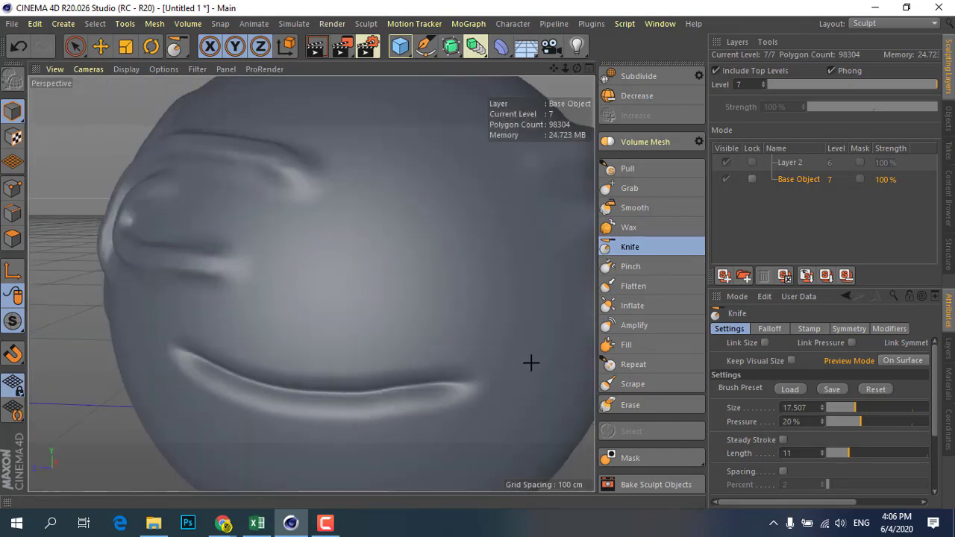
{"action": "mouse_move", "coordinate": [234, 380]}
{"action": "left_mouse_down"}
{"action": "mouse_move", "coordinate": [327, 403]}
{"action": "mouse_move", "coordinate": [559, 347]}
{"action": "left_mouse_up"}
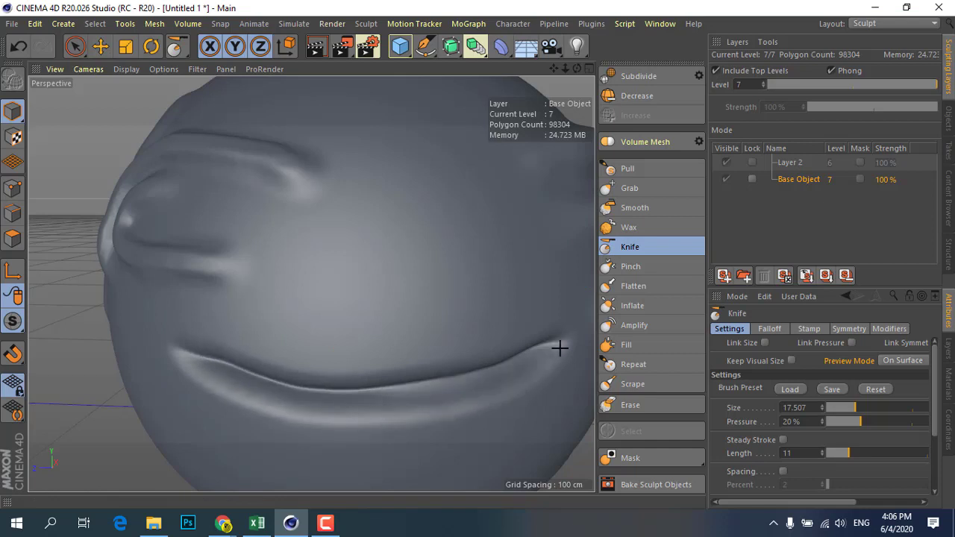
{"action": "left_click_drag", "start_coordinate": [142, 330], "coordinate": [420, 348]}
{"action": "scroll", "coordinate": [342, 382], "scroll_direction": "down", "scroll_amount": 3}
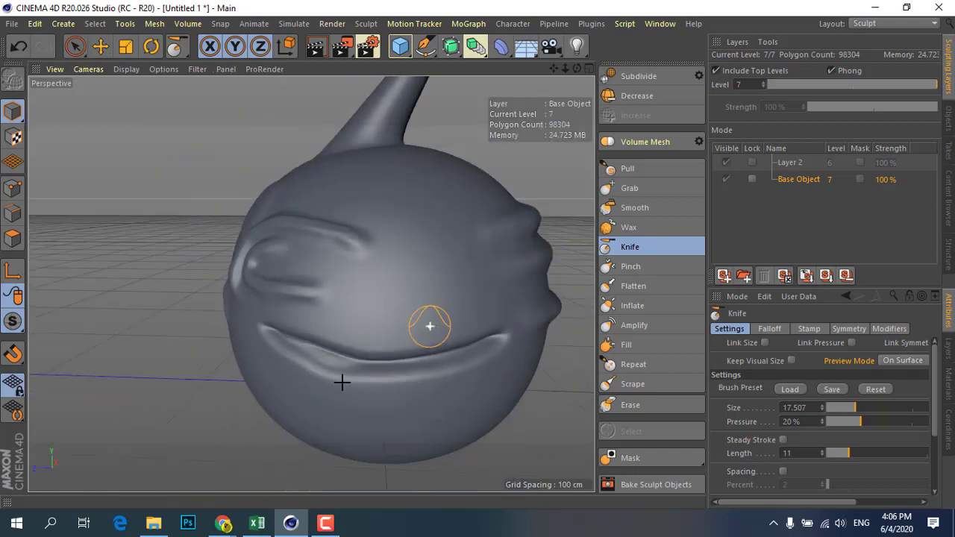
{"action": "mouse_move", "coordinate": [273, 375]}
{"action": "left_mouse_down"}
{"action": "mouse_move", "coordinate": [501, 394]}
{"action": "mouse_move", "coordinate": [411, 415]}
{"action": "mouse_move", "coordinate": [261, 373]}
{"action": "mouse_move", "coordinate": [476, 412]}
{"action": "mouse_move", "coordinate": [276, 395]}
{"action": "left_mouse_up"}
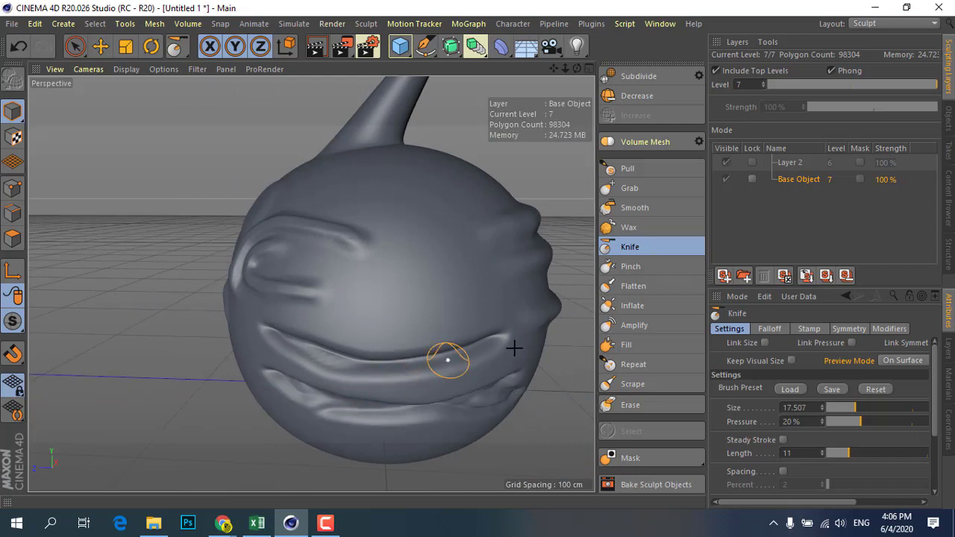
{"action": "scroll", "coordinate": [486, 365], "scroll_direction": "up", "scroll_amount": 3}
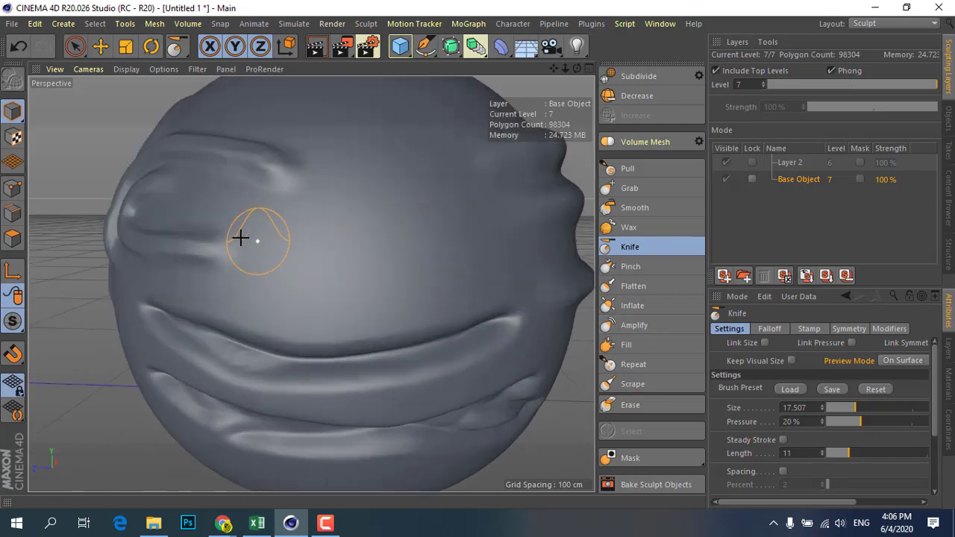
{"action": "mouse_move", "coordinate": [241, 237]}
{"action": "left_mouse_down"}
{"action": "mouse_move", "coordinate": [521, 226]}
{"action": "mouse_move", "coordinate": [314, 247]}
{"action": "mouse_move", "coordinate": [192, 218]}
{"action": "left_mouse_up"}
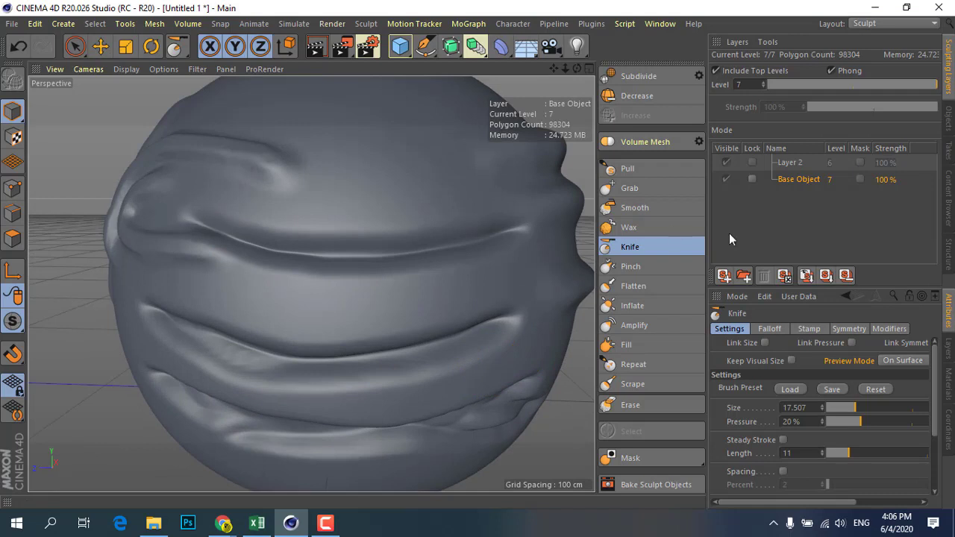
Step: Use the Pinch brush to sharpen the upper crease and the lower ridge crease
{"action": "left_click", "coordinate": [642, 267]}
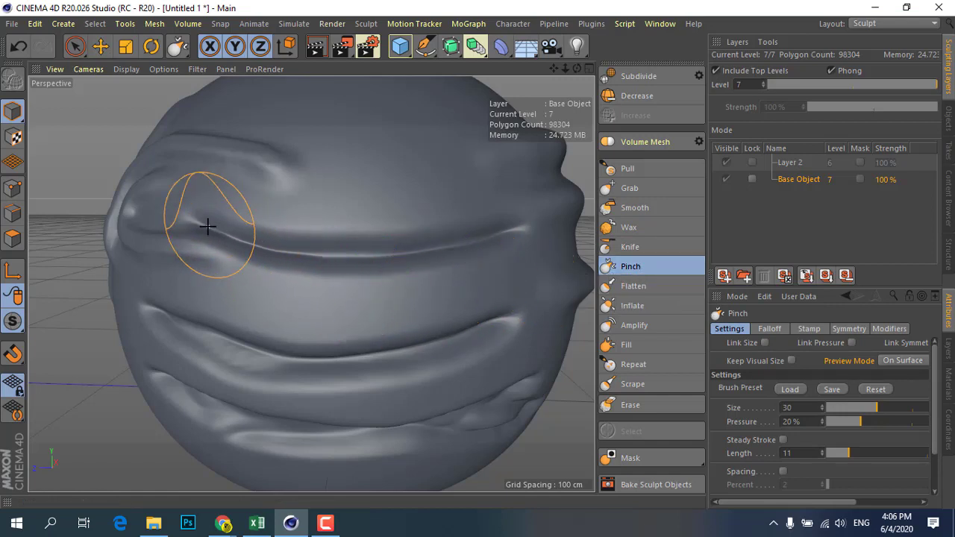
{"action": "left_click_drag", "start_coordinate": [288, 253], "coordinate": [377, 260]}
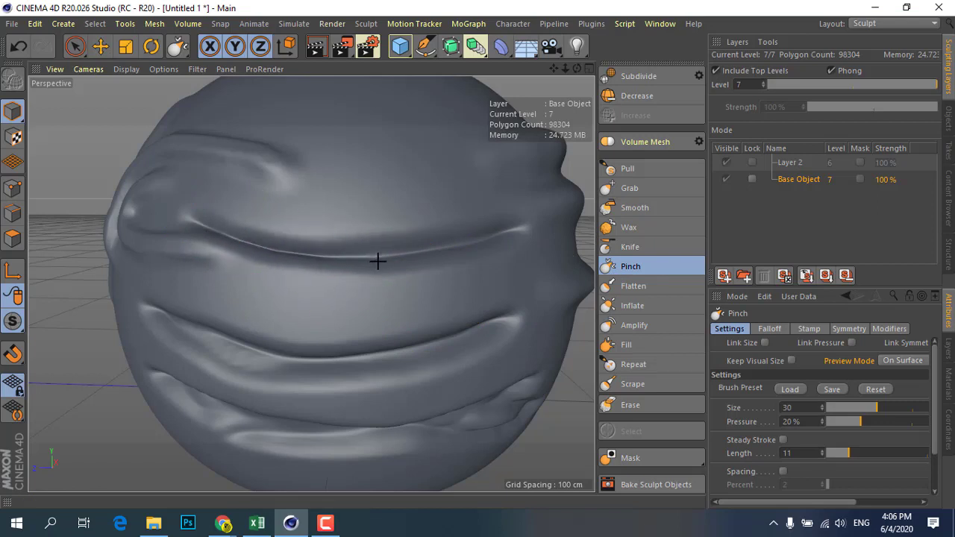
{"action": "mouse_move", "coordinate": [303, 253]}
{"action": "left_mouse_down"}
{"action": "mouse_move", "coordinate": [409, 258]}
{"action": "mouse_move", "coordinate": [262, 252]}
{"action": "mouse_move", "coordinate": [198, 221]}
{"action": "left_mouse_up"}
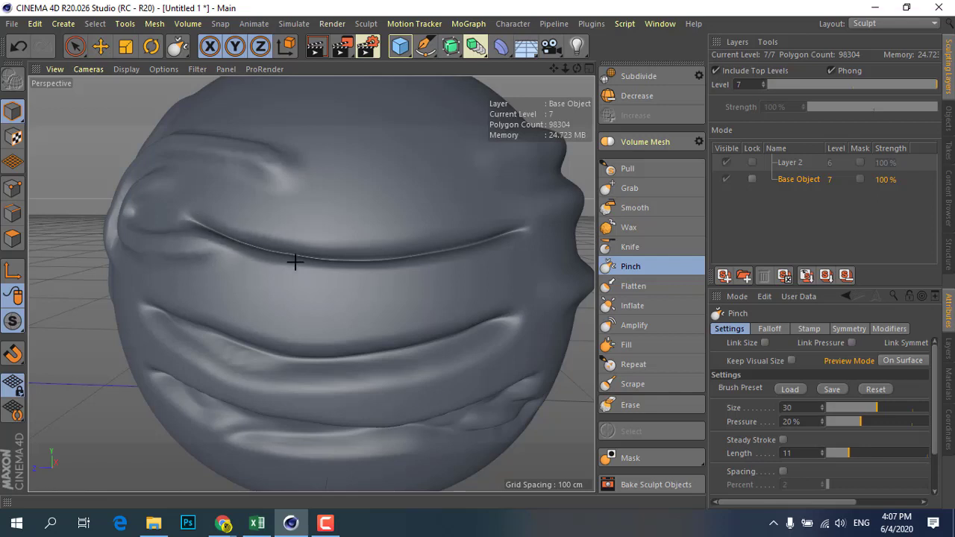
{"action": "left_click_drag", "start_coordinate": [294, 261], "coordinate": [480, 248]}
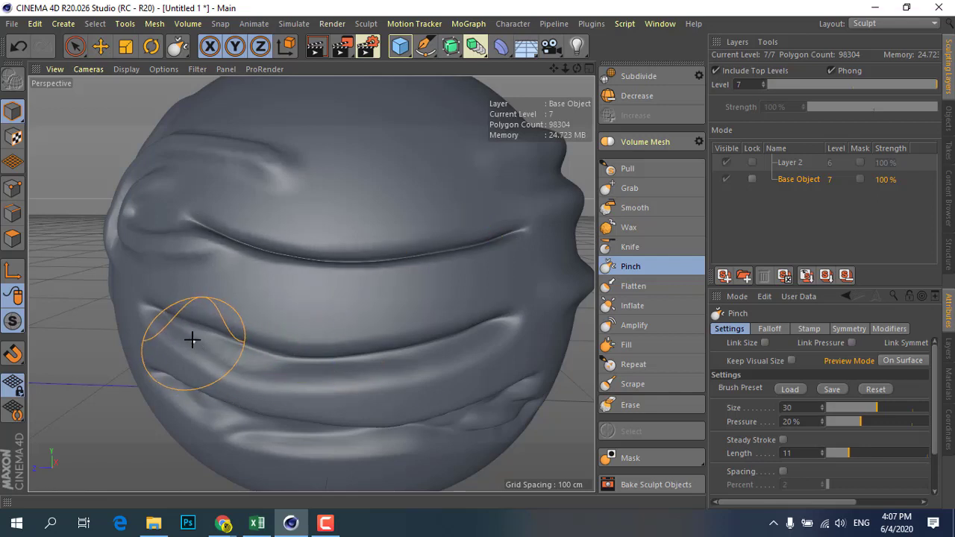
{"action": "left_click_drag", "start_coordinate": [192, 336], "coordinate": [446, 347]}
{"action": "mouse_move", "coordinate": [497, 326]}
{"action": "left_mouse_down"}
{"action": "mouse_move", "coordinate": [273, 358]}
{"action": "mouse_move", "coordinate": [179, 318]}
{"action": "left_mouse_up"}
{"action": "left_click_drag", "start_coordinate": [260, 354], "coordinate": [443, 340]}
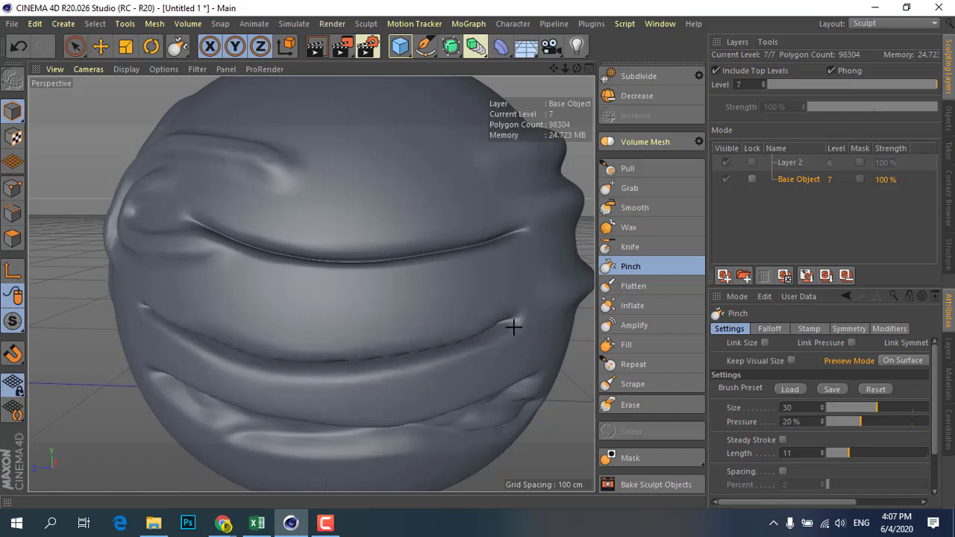
Step: Pinch the lowest crease back and forth, then tighten the middle crease
{"action": "left_click_drag", "start_coordinate": [193, 406], "coordinate": [469, 413]}
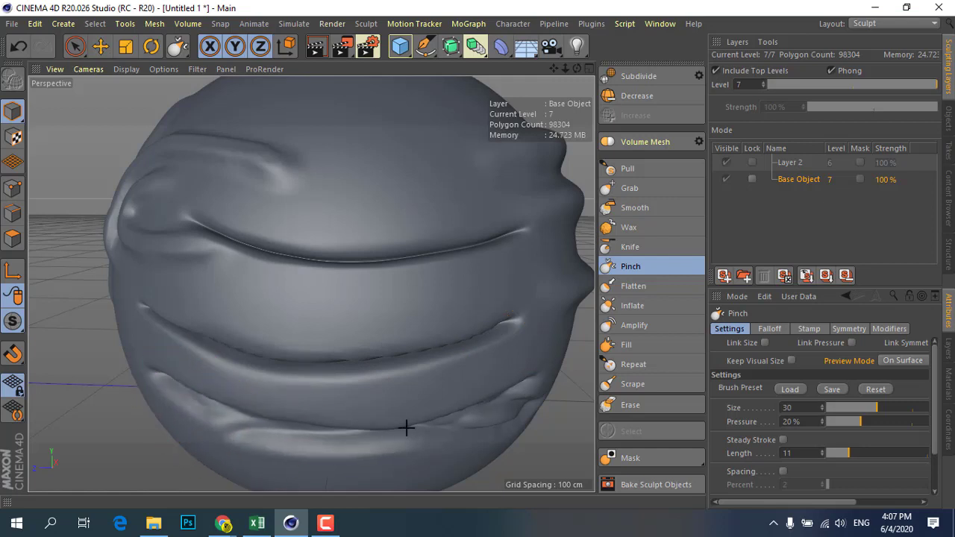
{"action": "mouse_move", "coordinate": [407, 427]}
{"action": "left_mouse_down"}
{"action": "mouse_move", "coordinate": [130, 375]}
{"action": "mouse_move", "coordinate": [299, 432]}
{"action": "mouse_move", "coordinate": [216, 417]}
{"action": "left_mouse_up"}
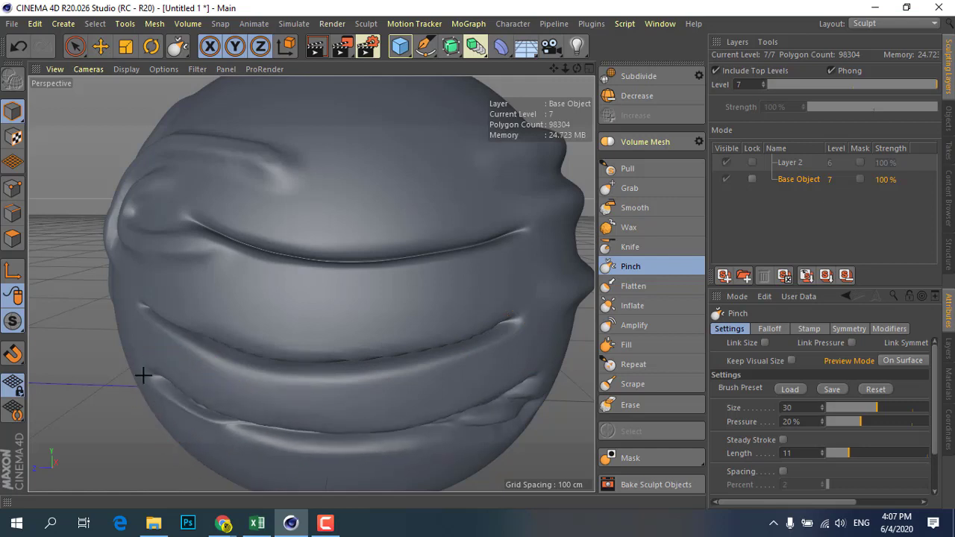
{"action": "mouse_move", "coordinate": [143, 376]}
{"action": "left_mouse_down"}
{"action": "mouse_move", "coordinate": [390, 448]}
{"action": "mouse_move", "coordinate": [508, 404]}
{"action": "left_mouse_up"}
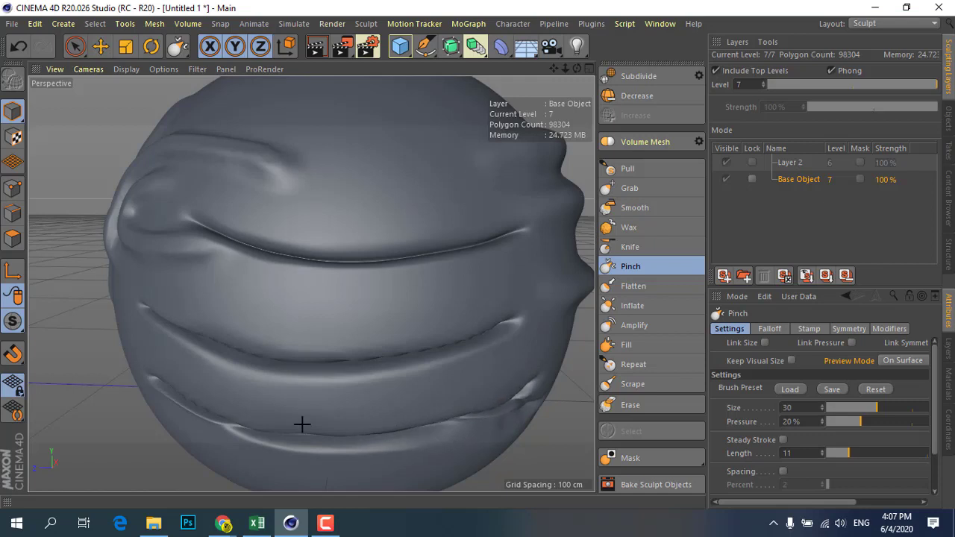
{"action": "left_click_drag", "start_coordinate": [302, 424], "coordinate": [377, 431]}
{"action": "left_click_drag", "start_coordinate": [186, 403], "coordinate": [187, 415]}
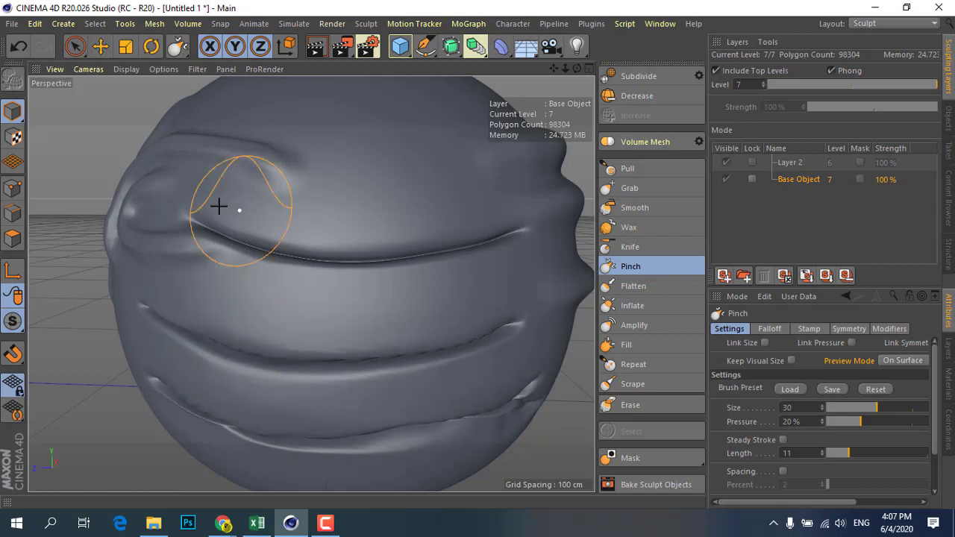
{"action": "left_click_drag", "start_coordinate": [192, 207], "coordinate": [516, 217]}
{"action": "mouse_move", "coordinate": [494, 335]}
{"action": "left_mouse_down"}
{"action": "mouse_move", "coordinate": [113, 296]}
{"action": "mouse_move", "coordinate": [467, 322]}
{"action": "mouse_move", "coordinate": [286, 358]}
{"action": "mouse_move", "coordinate": [255, 353]}
{"action": "left_mouse_up"}
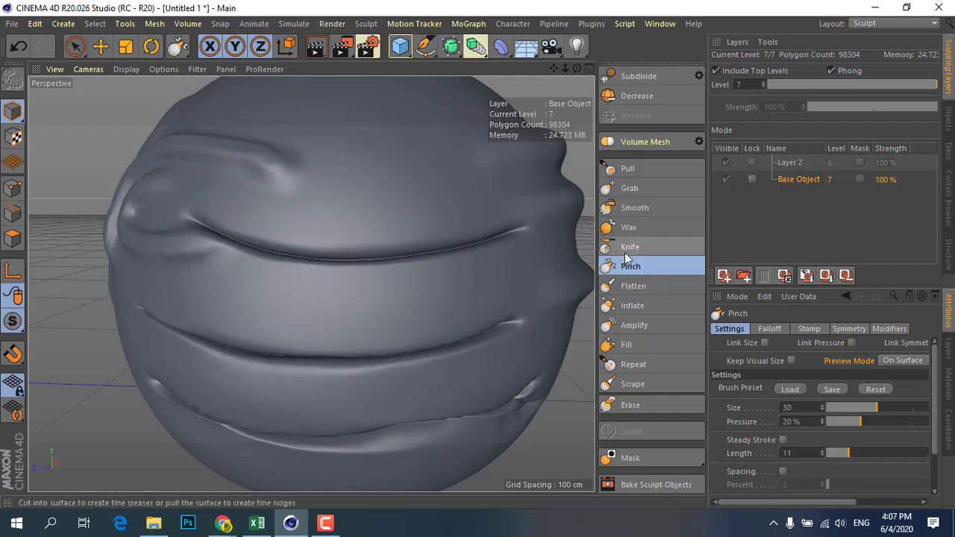
Step: Flatten the upper horizontal crease and the upper and lower bands with the Flatten brush
{"action": "left_click", "coordinate": [652, 288]}
{"action": "mouse_move", "coordinate": [349, 271]}
{"action": "left_mouse_down"}
{"action": "mouse_move", "coordinate": [198, 246]}
{"action": "mouse_move", "coordinate": [323, 261]}
{"action": "mouse_move", "coordinate": [522, 241]}
{"action": "mouse_move", "coordinate": [437, 245]}
{"action": "mouse_move", "coordinate": [152, 221]}
{"action": "mouse_move", "coordinate": [516, 253]}
{"action": "mouse_move", "coordinate": [292, 265]}
{"action": "mouse_move", "coordinate": [166, 234]}
{"action": "mouse_move", "coordinate": [471, 260]}
{"action": "mouse_move", "coordinate": [218, 256]}
{"action": "left_mouse_up"}
{"action": "left_click_drag", "start_coordinate": [154, 238], "coordinate": [450, 256]}
{"action": "mouse_move", "coordinate": [292, 256]}
{"action": "left_mouse_down"}
{"action": "mouse_move", "coordinate": [306, 316]}
{"action": "mouse_move", "coordinate": [373, 305]}
{"action": "mouse_move", "coordinate": [239, 306]}
{"action": "left_mouse_up"}
Step: Zoom in and flatten the swirl detail and another area, then view the head from the side
{"action": "left_click_drag", "start_coordinate": [393, 309], "coordinate": [149, 313], "text": "alt"}
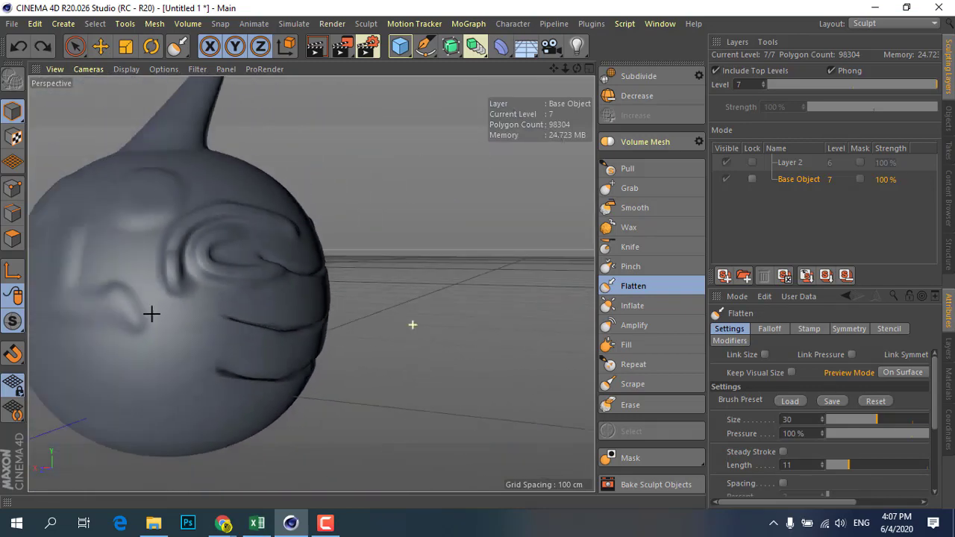
{"action": "scroll", "coordinate": [85, 284], "scroll_direction": "up", "scroll_amount": 2}
{"action": "left_click_drag", "start_coordinate": [85, 283], "coordinate": [115, 320], "text": "alt"}
{"action": "scroll", "coordinate": [82, 332], "scroll_direction": "up", "scroll_amount": 2}
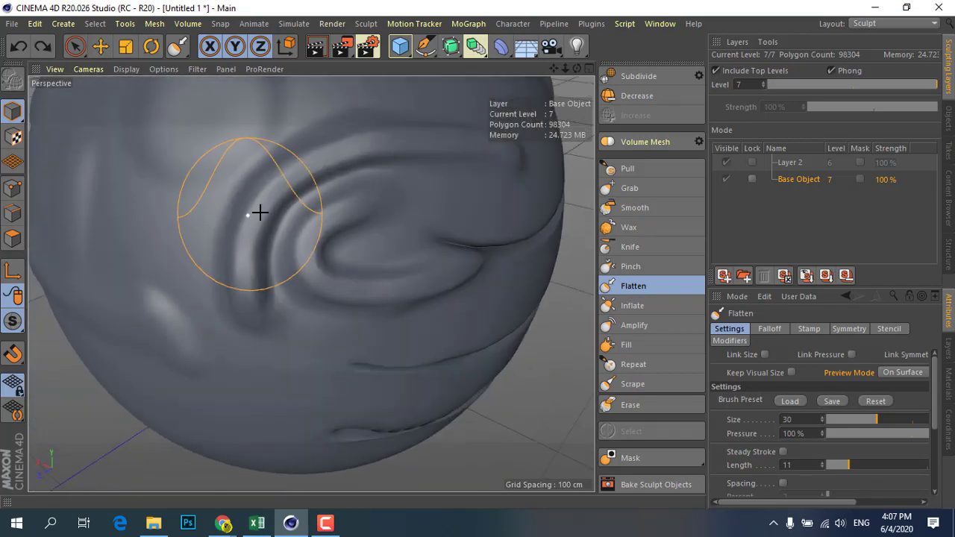
{"action": "mouse_move", "coordinate": [259, 211]}
{"action": "left_mouse_down"}
{"action": "mouse_move", "coordinate": [269, 227]}
{"action": "mouse_move", "coordinate": [209, 319]}
{"action": "mouse_move", "coordinate": [429, 146]}
{"action": "mouse_move", "coordinate": [400, 143]}
{"action": "mouse_move", "coordinate": [212, 196]}
{"action": "mouse_move", "coordinate": [106, 143]}
{"action": "mouse_move", "coordinate": [103, 240]}
{"action": "mouse_move", "coordinate": [312, 305]}
{"action": "mouse_move", "coordinate": [443, 321]}
{"action": "mouse_move", "coordinate": [136, 361]}
{"action": "mouse_move", "coordinate": [450, 241]}
{"action": "left_mouse_up"}
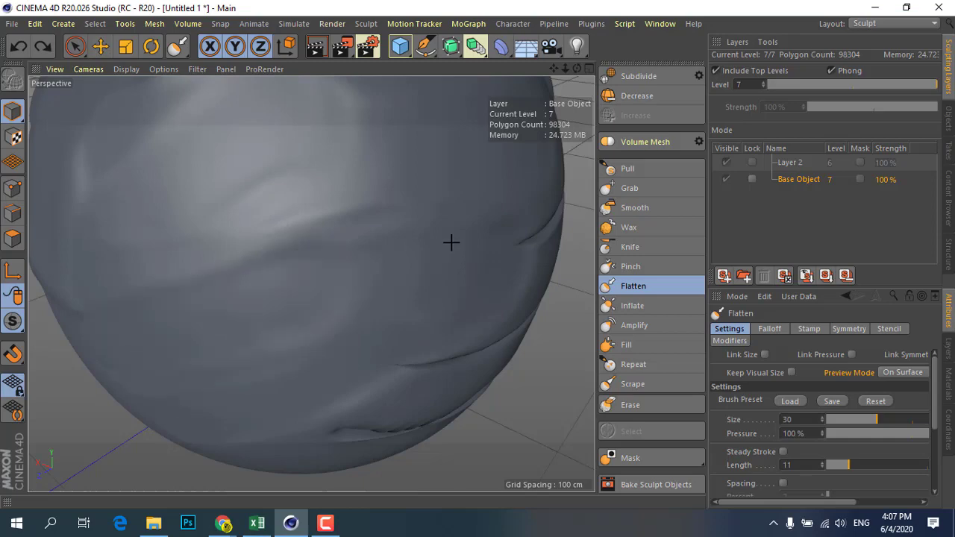
{"action": "scroll", "coordinate": [280, 251], "scroll_direction": "down", "scroll_amount": 3}
{"action": "mouse_move", "coordinate": [279, 252]}
{"action": "left_mouse_down", "text": "alt"}
{"action": "mouse_move", "coordinate": [324, 309]}
{"action": "mouse_move", "coordinate": [478, 329]}
{"action": "mouse_move", "coordinate": [251, 415]}
{"action": "mouse_move", "coordinate": [390, 420]}
{"action": "mouse_move", "coordinate": [324, 265]}
{"action": "mouse_move", "coordinate": [419, 172]}
{"action": "mouse_move", "coordinate": [316, 153]}
{"action": "mouse_move", "coordinate": [415, 288]}
{"action": "mouse_move", "coordinate": [247, 283]}
{"action": "mouse_move", "coordinate": [344, 316]}
{"action": "mouse_move", "coordinate": [222, 241]}
{"action": "mouse_move", "coordinate": [537, 192]}
{"action": "mouse_move", "coordinate": [303, 215]}
{"action": "mouse_move", "coordinate": [402, 232]}
{"action": "mouse_move", "coordinate": [544, 214]}
{"action": "mouse_move", "coordinate": [499, 283]}
{"action": "mouse_move", "coordinate": [322, 331]}
{"action": "mouse_move", "coordinate": [448, 345]}
{"action": "mouse_move", "coordinate": [565, 279]}
{"action": "mouse_move", "coordinate": [288, 191]}
{"action": "mouse_move", "coordinate": [440, 306]}
{"action": "left_mouse_up", "text": "alt"}
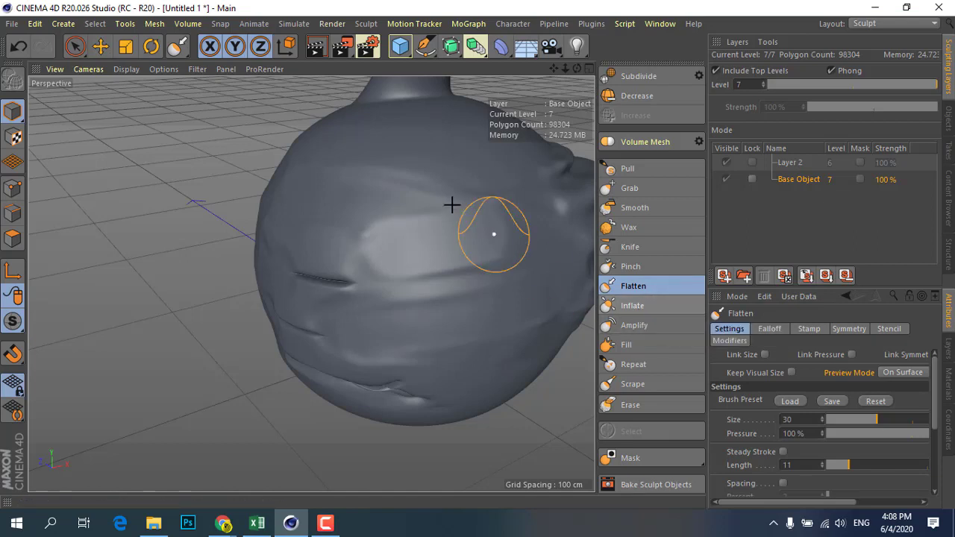
{"action": "mouse_move", "coordinate": [437, 198]}
{"action": "left_mouse_down", "text": "alt"}
{"action": "mouse_move", "coordinate": [488, 266]}
{"action": "mouse_move", "coordinate": [418, 266]}
{"action": "mouse_move", "coordinate": [383, 254]}
{"action": "mouse_move", "coordinate": [411, 214]}
{"action": "mouse_move", "coordinate": [503, 271]}
{"action": "left_mouse_up", "text": "alt"}
Step: Pull a raised ridge across the upper front of the head with the Pull brush
{"action": "left_click", "coordinate": [627, 168]}
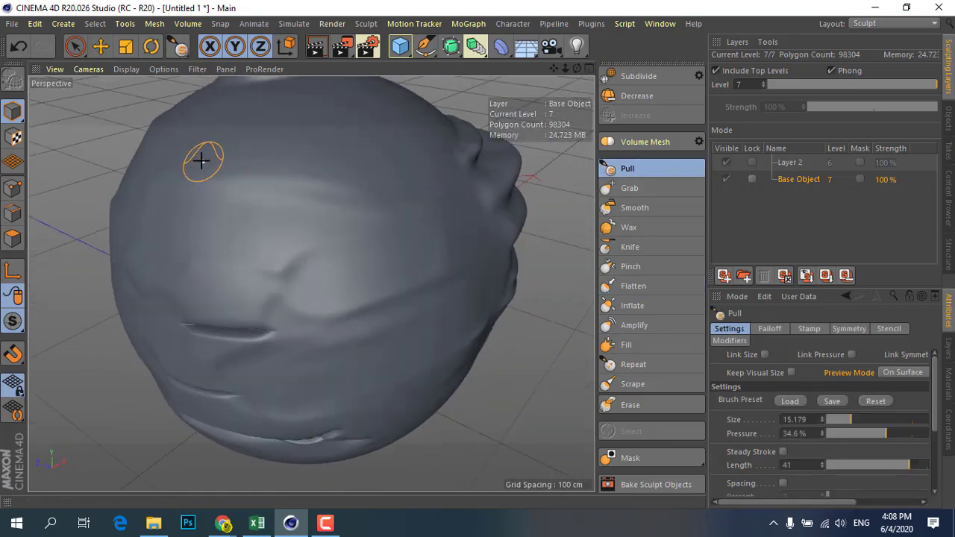
{"action": "mouse_move", "coordinate": [218, 173]}
{"action": "left_mouse_down"}
{"action": "mouse_move", "coordinate": [437, 179]}
{"action": "mouse_move", "coordinate": [203, 166]}
{"action": "left_mouse_up"}
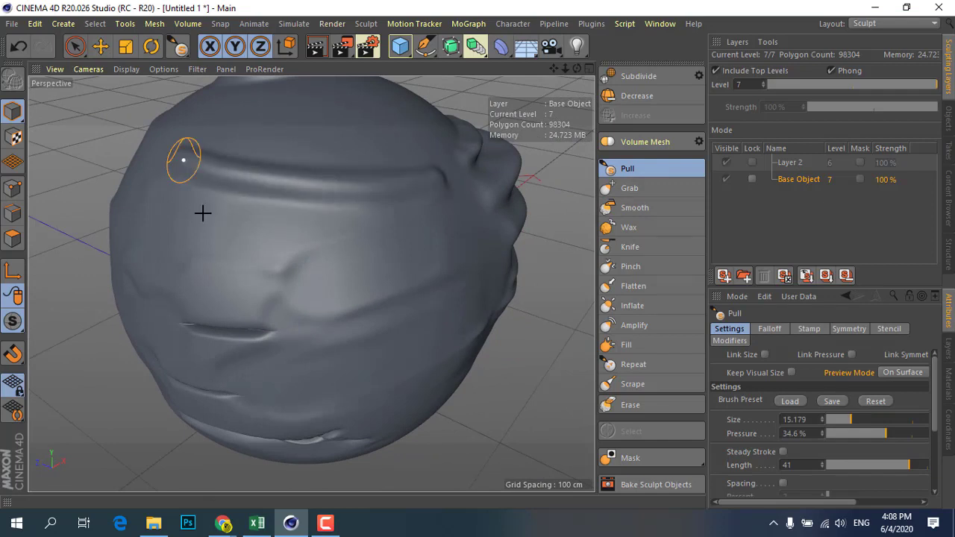
{"action": "mouse_move", "coordinate": [202, 217]}
{"action": "left_mouse_down", "text": "alt"}
{"action": "mouse_move", "coordinate": [171, 164]}
{"action": "mouse_move", "coordinate": [362, 194]}
{"action": "mouse_move", "coordinate": [241, 279]}
{"action": "mouse_move", "coordinate": [96, 264]}
{"action": "mouse_move", "coordinate": [156, 272]}
{"action": "mouse_move", "coordinate": [326, 260]}
{"action": "mouse_move", "coordinate": [234, 251]}
{"action": "mouse_move", "coordinate": [241, 258]}
{"action": "left_mouse_up", "text": "alt"}
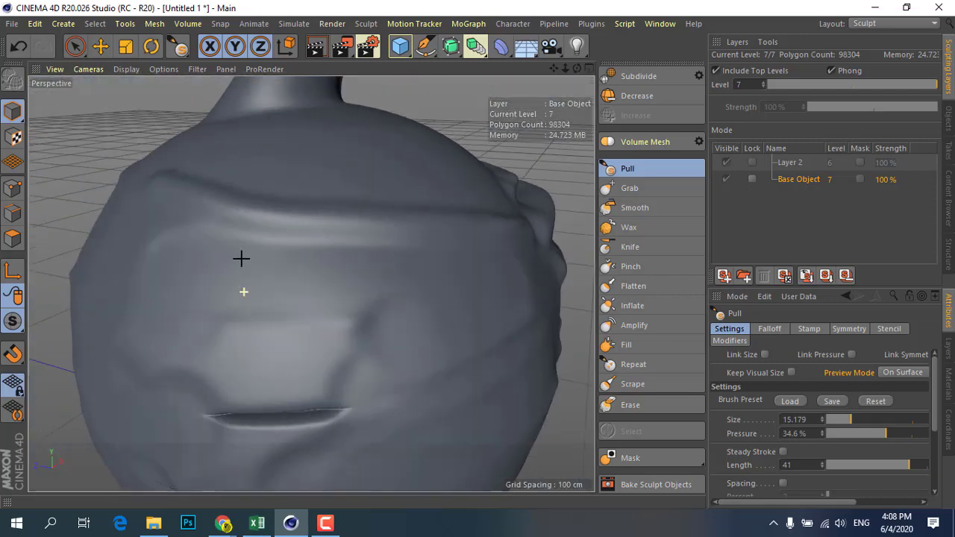
Step: Set the Inflate brush to size 12 and build a thick inflated ridge along the brow
{"action": "left_click", "coordinate": [640, 305]}
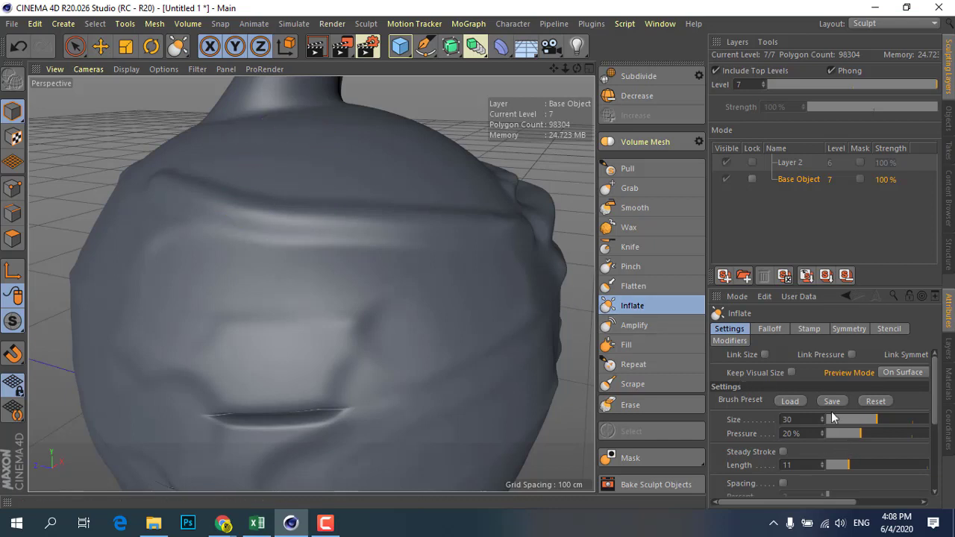
{"action": "left_click_drag", "start_coordinate": [832, 418], "coordinate": [845, 419]}
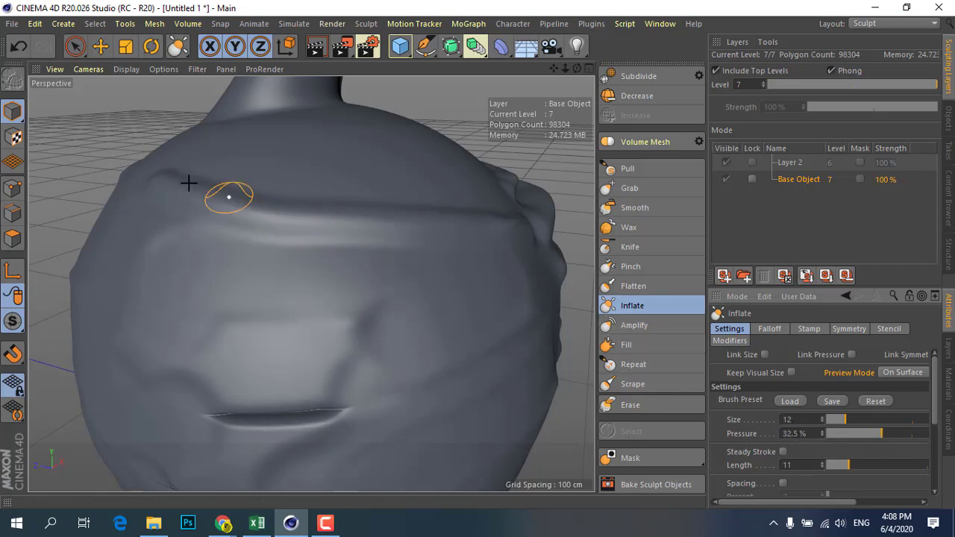
{"action": "mouse_move", "coordinate": [166, 176]}
{"action": "left_mouse_down"}
{"action": "mouse_move", "coordinate": [231, 212]}
{"action": "mouse_move", "coordinate": [298, 222]}
{"action": "mouse_move", "coordinate": [476, 221]}
{"action": "left_mouse_up"}
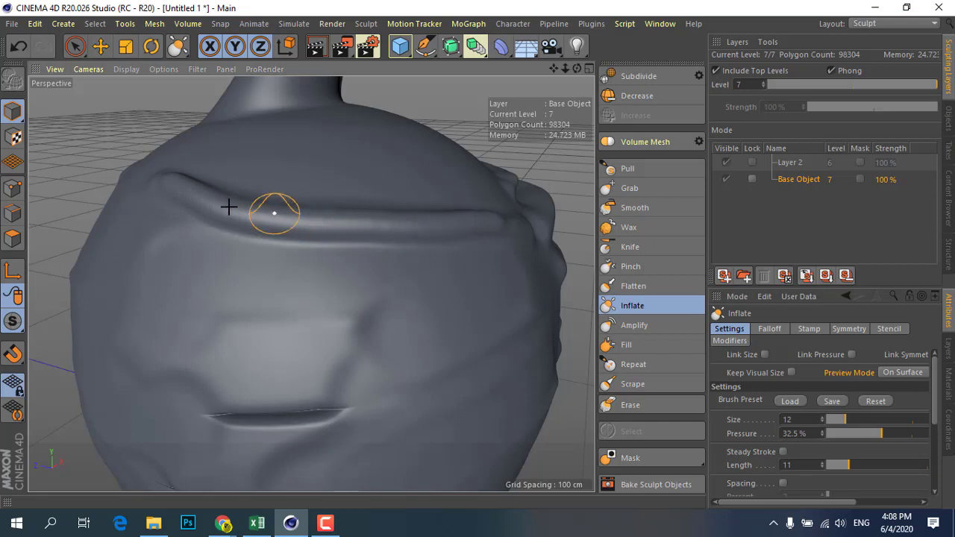
{"action": "left_click_drag", "start_coordinate": [260, 215], "coordinate": [441, 220]}
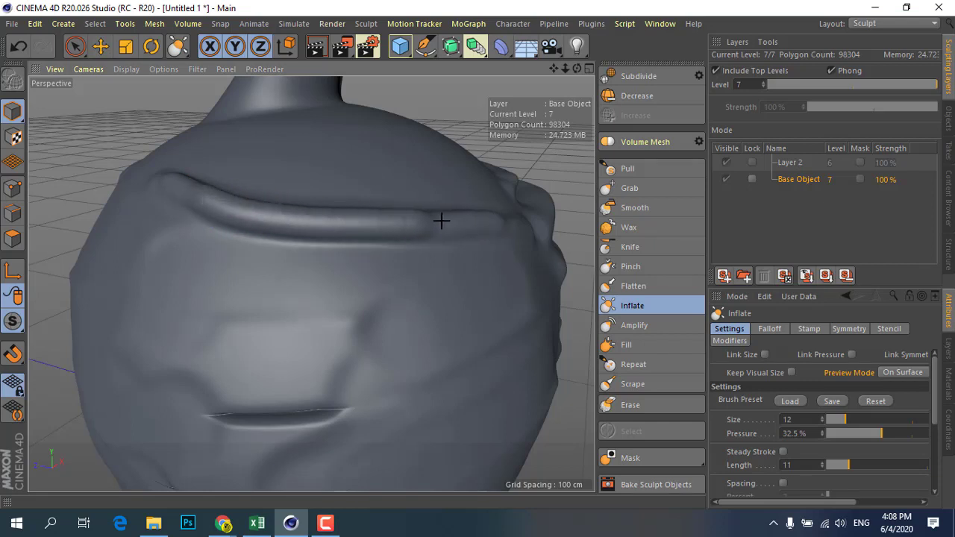
{"action": "mouse_move", "coordinate": [279, 211]}
{"action": "left_mouse_down"}
{"action": "mouse_move", "coordinate": [373, 219]}
{"action": "mouse_move", "coordinate": [262, 241]}
{"action": "mouse_move", "coordinate": [127, 296]}
{"action": "left_mouse_up"}
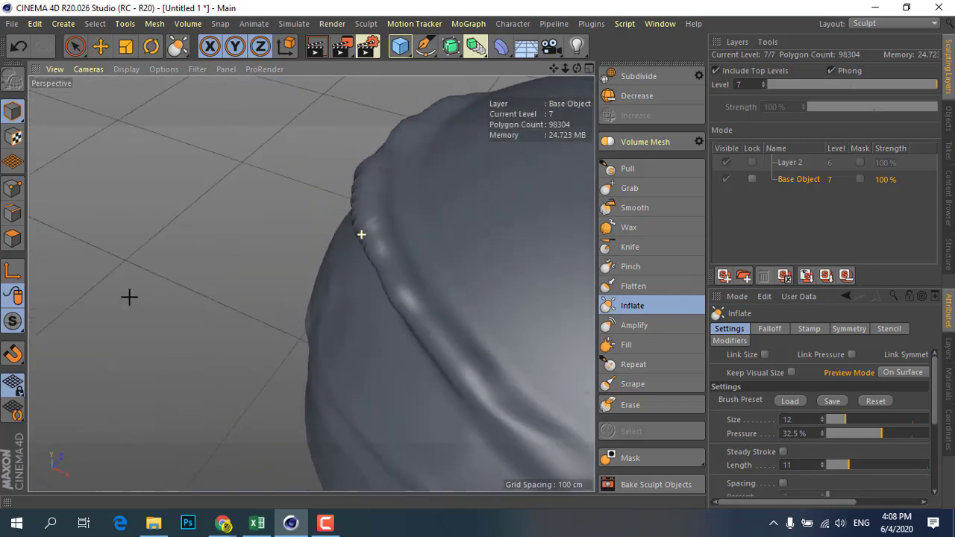
{"action": "left_click_drag", "start_coordinate": [179, 277], "coordinate": [357, 290], "text": "alt"}
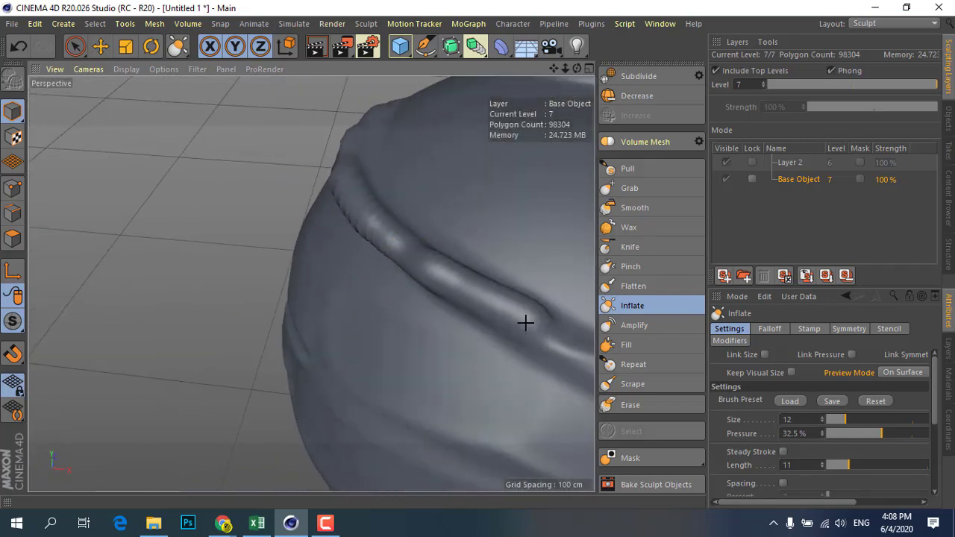
{"action": "mouse_move", "coordinate": [524, 321]}
{"action": "left_mouse_down", "text": "alt"}
{"action": "mouse_move", "coordinate": [373, 275]}
{"action": "mouse_move", "coordinate": [405, 269]}
{"action": "mouse_move", "coordinate": [512, 320]}
{"action": "left_mouse_up", "text": "alt"}
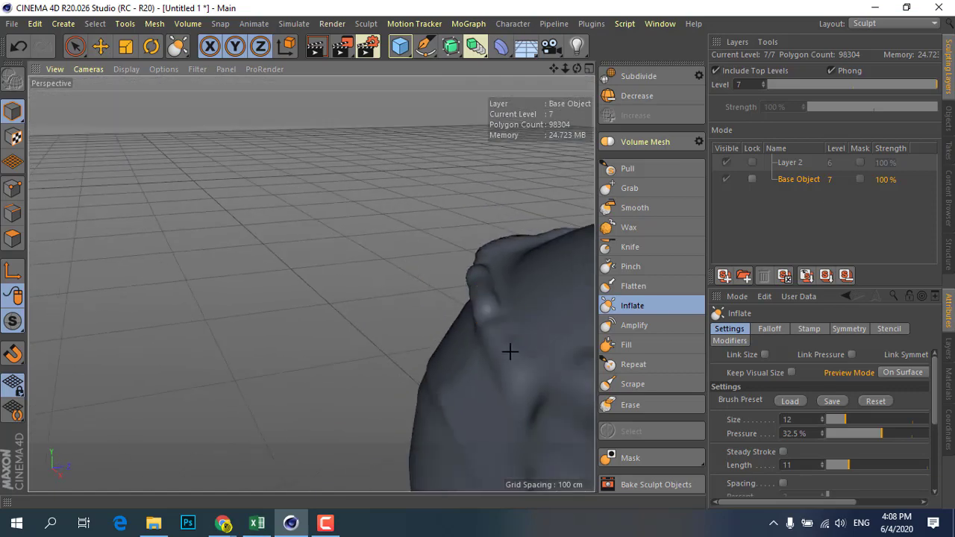
{"action": "mouse_move", "coordinate": [515, 365]}
{"action": "left_mouse_down", "text": "alt"}
{"action": "mouse_move", "coordinate": [473, 365]}
{"action": "mouse_move", "coordinate": [363, 314]}
{"action": "mouse_move", "coordinate": [380, 330]}
{"action": "mouse_move", "coordinate": [291, 296]}
{"action": "left_mouse_up", "text": "alt"}
Step: Inflate several ridges, swirls and a lambda-shaped ridge across the sphere's front and side
{"action": "scroll", "coordinate": [279, 296], "scroll_direction": "down", "scroll_amount": 3}
{"action": "scroll", "coordinate": [494, 320], "scroll_direction": "up", "scroll_amount": 3}
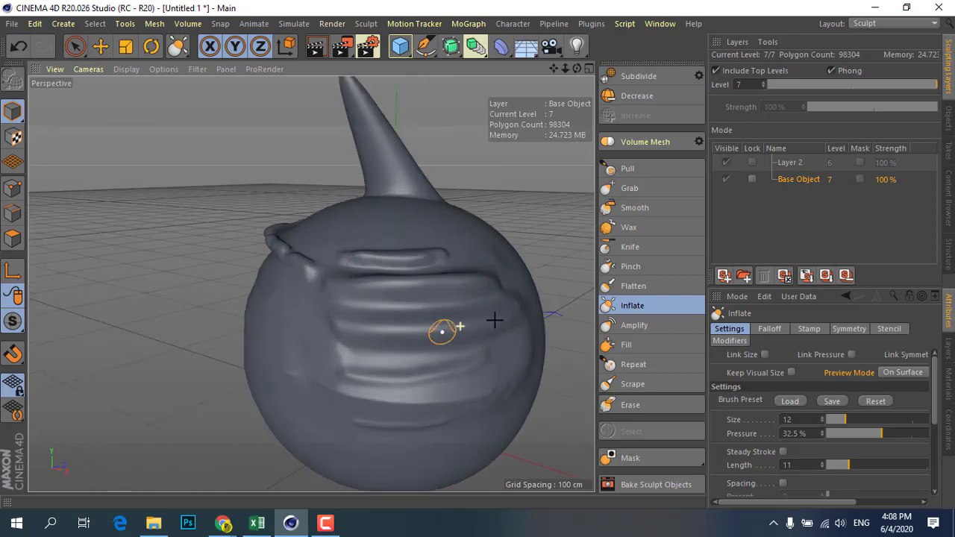
{"action": "left_click_drag", "start_coordinate": [495, 320], "coordinate": [350, 332], "text": "alt"}
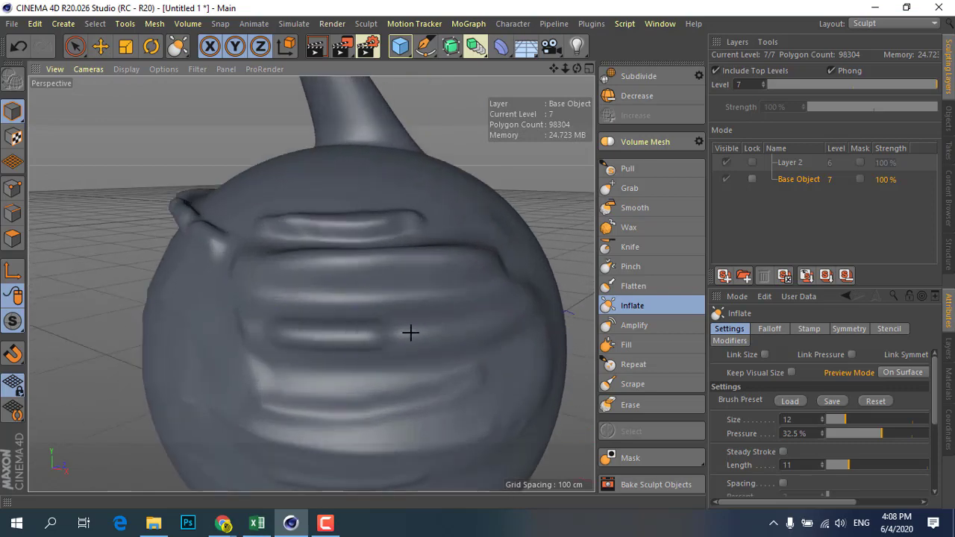
{"action": "mouse_move", "coordinate": [459, 329]}
{"action": "left_mouse_down", "text": "alt"}
{"action": "mouse_move", "coordinate": [292, 327]}
{"action": "mouse_move", "coordinate": [254, 379]}
{"action": "mouse_move", "coordinate": [426, 318]}
{"action": "mouse_move", "coordinate": [314, 282]}
{"action": "mouse_move", "coordinate": [488, 261]}
{"action": "left_mouse_up", "text": "alt"}
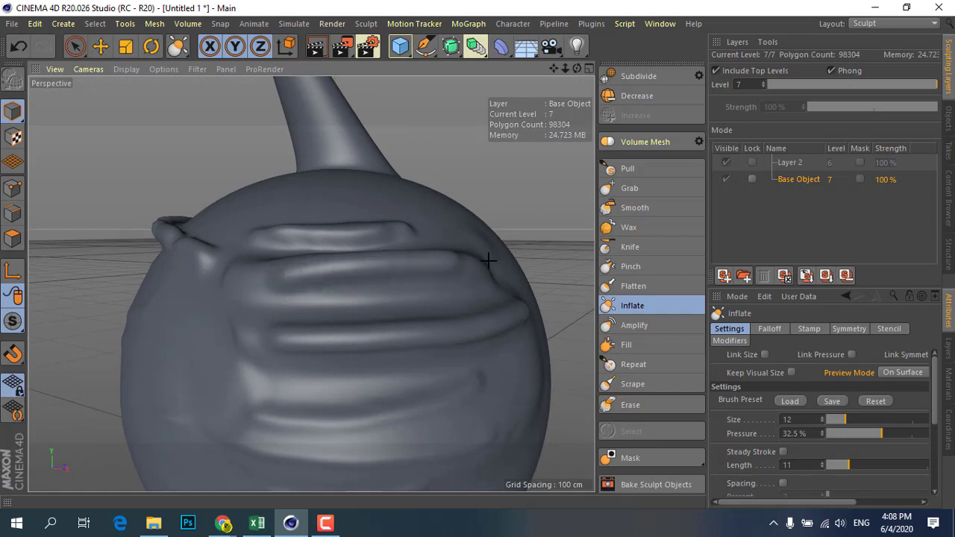
{"action": "mouse_move", "coordinate": [388, 222]}
{"action": "left_mouse_down", "text": "alt"}
{"action": "mouse_move", "coordinate": [260, 316]}
{"action": "mouse_move", "coordinate": [415, 283]}
{"action": "left_mouse_up", "text": "alt"}
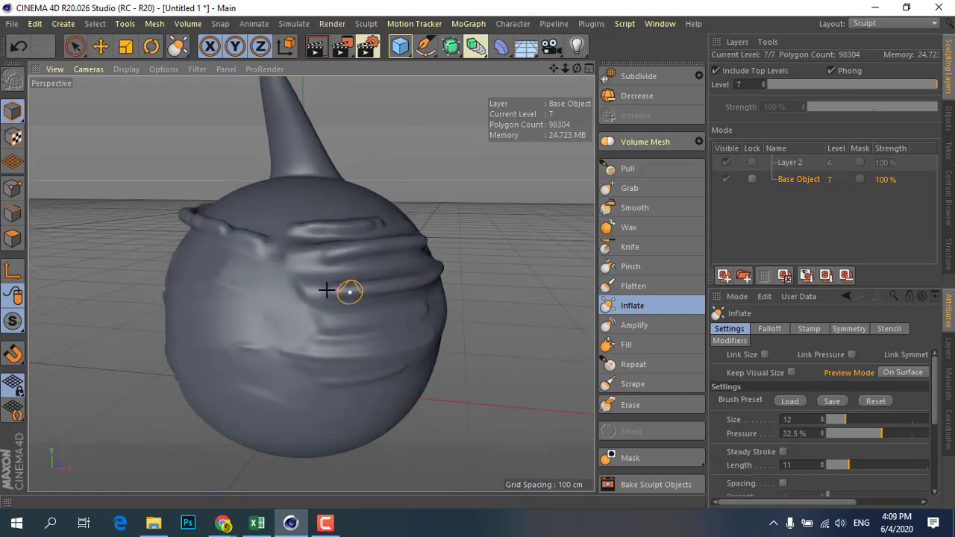
{"action": "left_click_drag", "start_coordinate": [349, 291], "coordinate": [210, 285]}
{"action": "left_click_drag", "start_coordinate": [216, 321], "coordinate": [373, 346]}
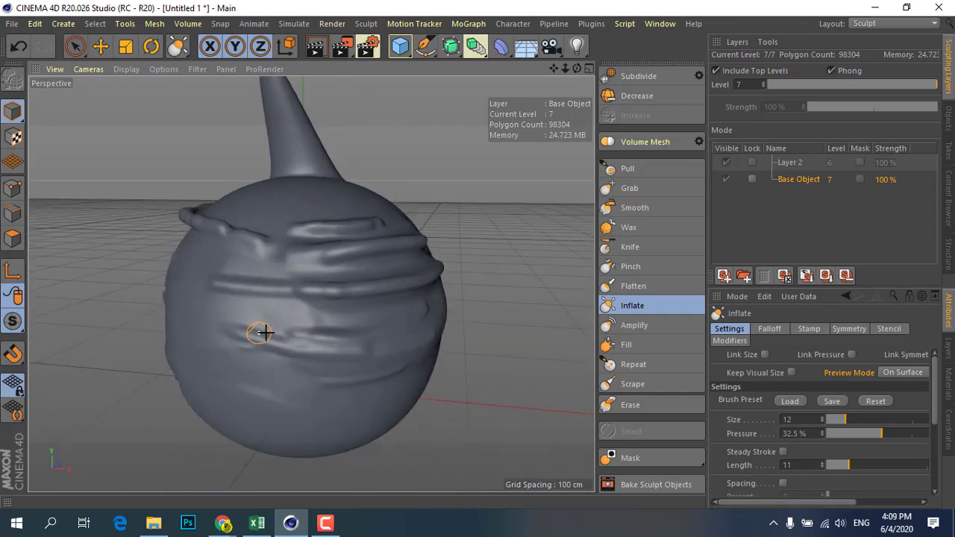
{"action": "left_click_drag", "start_coordinate": [262, 331], "coordinate": [193, 324], "text": "alt"}
{"action": "left_click_drag", "start_coordinate": [358, 338], "coordinate": [446, 347]}
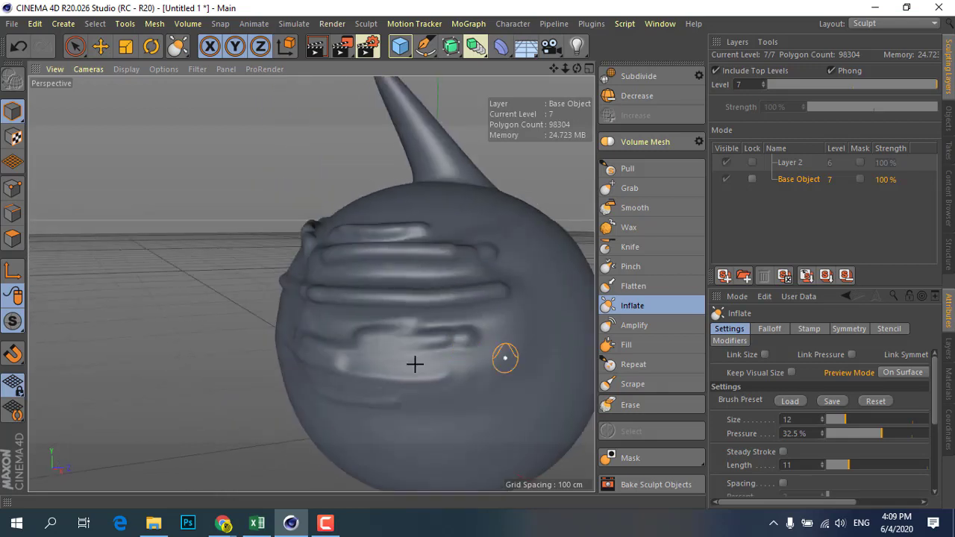
{"action": "left_click_drag", "start_coordinate": [505, 356], "coordinate": [389, 415]}
{"action": "mouse_move", "coordinate": [267, 263]}
{"action": "left_mouse_down", "text": "alt"}
{"action": "mouse_move", "coordinate": [388, 365]}
{"action": "mouse_move", "coordinate": [483, 356]}
{"action": "mouse_move", "coordinate": [505, 388]}
{"action": "mouse_move", "coordinate": [460, 316]}
{"action": "mouse_move", "coordinate": [426, 352]}
{"action": "mouse_move", "coordinate": [550, 376]}
{"action": "left_mouse_up", "text": "alt"}
Step: Inflate a 大-shaped mark with upright, legs and crossbar on the sphere's side
{"action": "scroll", "coordinate": [541, 367], "scroll_direction": "up", "scroll_amount": 2}
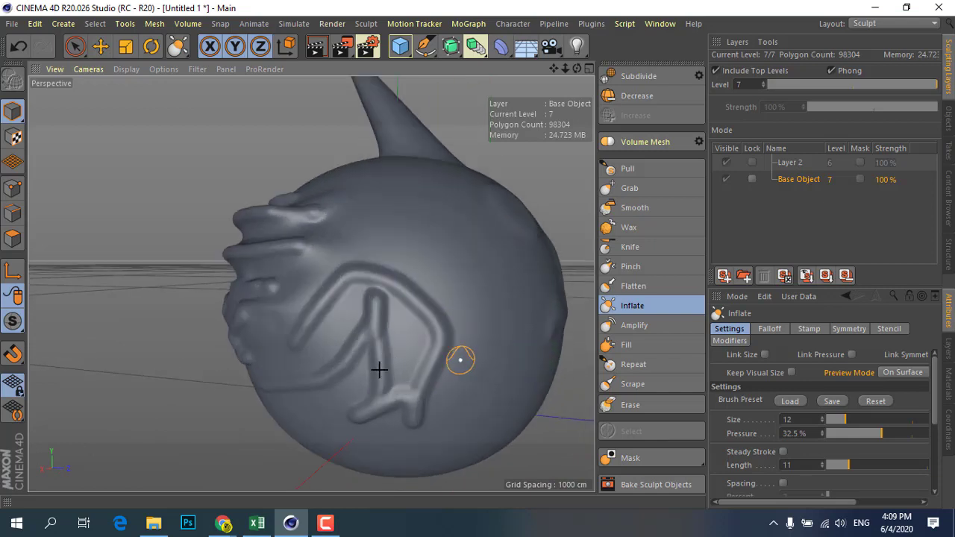
{"action": "left_click_drag", "start_coordinate": [459, 358], "coordinate": [448, 340], "text": "alt"}
{"action": "left_click_drag", "start_coordinate": [470, 258], "coordinate": [444, 385]}
{"action": "left_click_drag", "start_coordinate": [468, 324], "coordinate": [513, 380]}
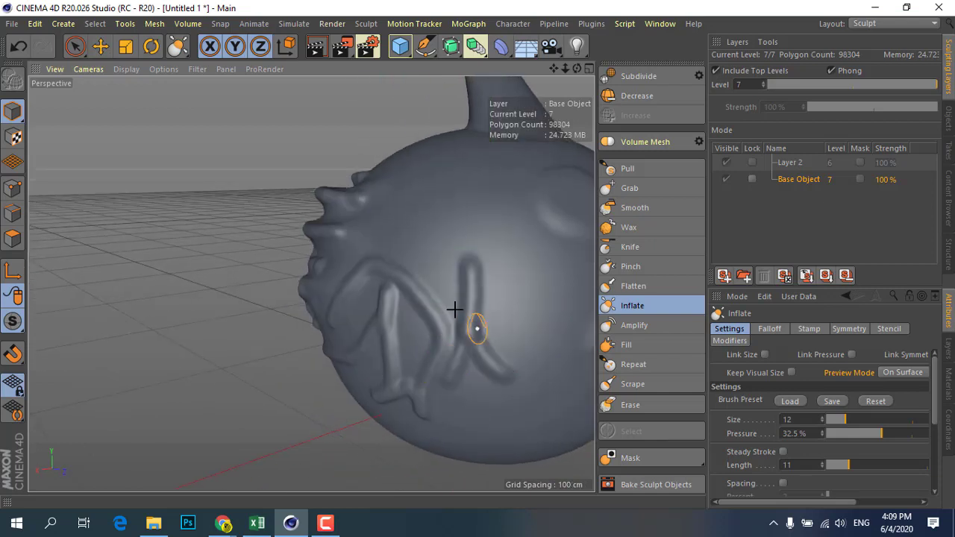
{"action": "mouse_move", "coordinate": [446, 306]}
{"action": "left_mouse_down"}
{"action": "mouse_move", "coordinate": [511, 305]}
{"action": "mouse_move", "coordinate": [526, 363]}
{"action": "left_mouse_up"}
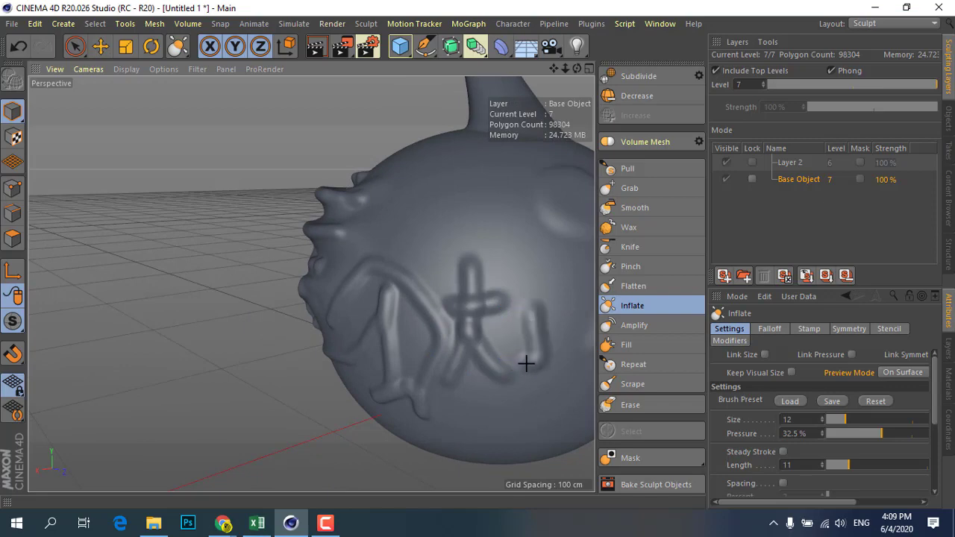
{"action": "mouse_move", "coordinate": [504, 271]}
{"action": "left_mouse_down", "text": "alt"}
{"action": "mouse_move", "coordinate": [326, 303]}
{"action": "mouse_move", "coordinate": [437, 362]}
{"action": "mouse_move", "coordinate": [481, 353]}
{"action": "left_mouse_up", "text": "alt"}
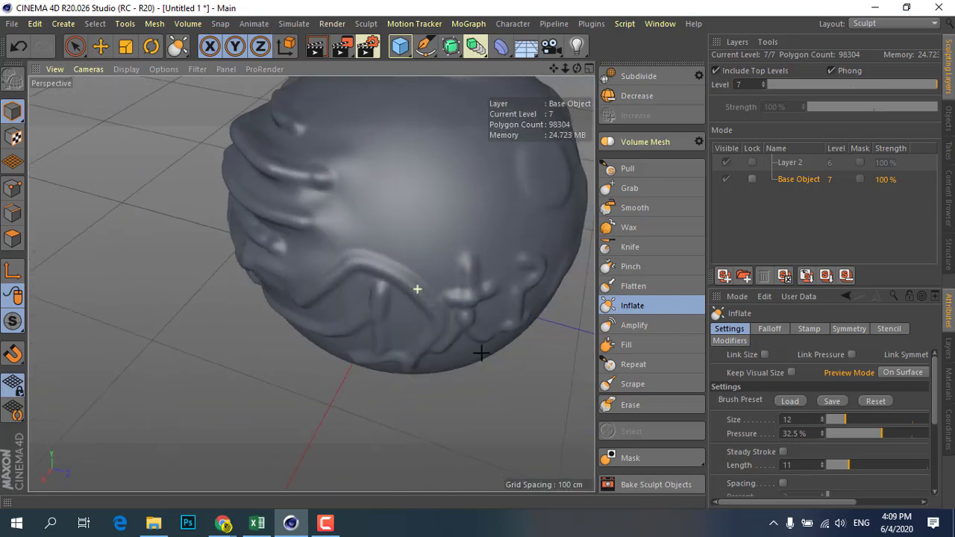
Step: Amplify the ridge along the sphere's lower side with the Amplify brush
{"action": "left_click", "coordinate": [636, 327]}
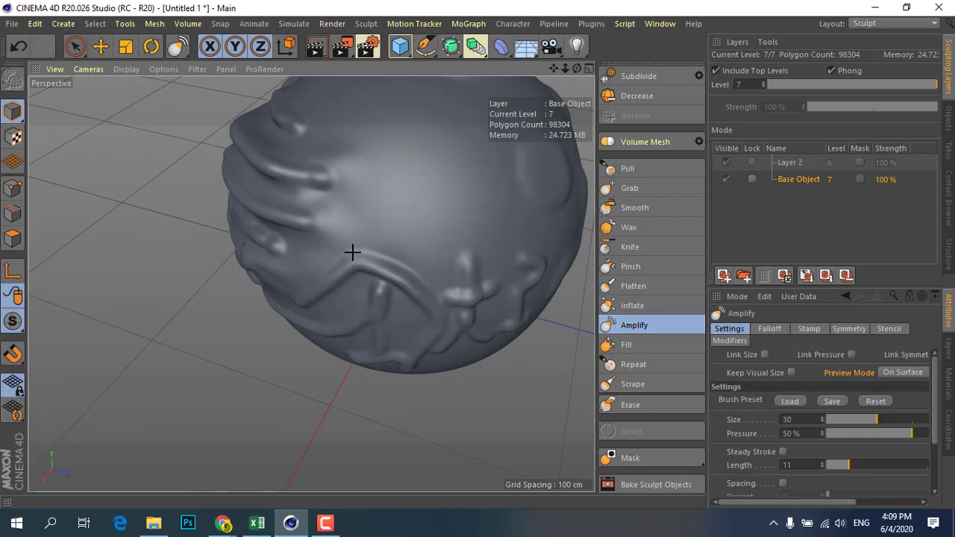
{"action": "left_click_drag", "start_coordinate": [325, 297], "coordinate": [462, 266]}
{"action": "scroll", "coordinate": [456, 306], "scroll_direction": "up", "scroll_amount": 4}
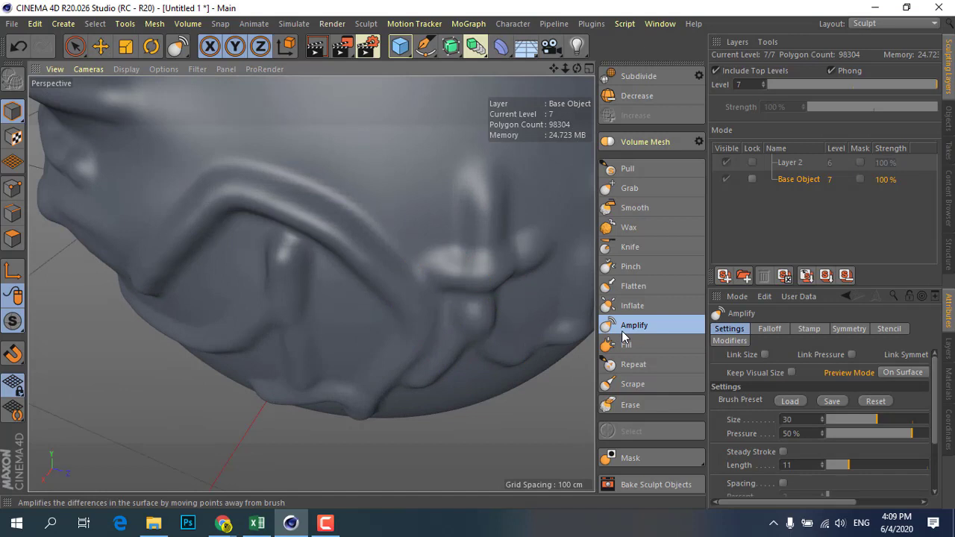
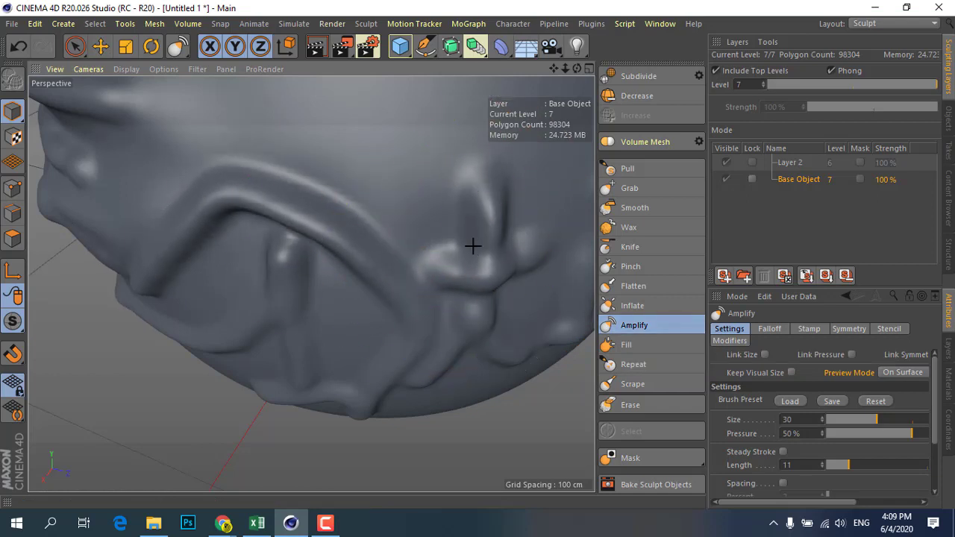
Step: Stroke the Amplify brush (level 7) along the ridges from several angles to sharpen their creases
{"action": "left_click_drag", "start_coordinate": [473, 246], "coordinate": [487, 227], "text": "alt"}
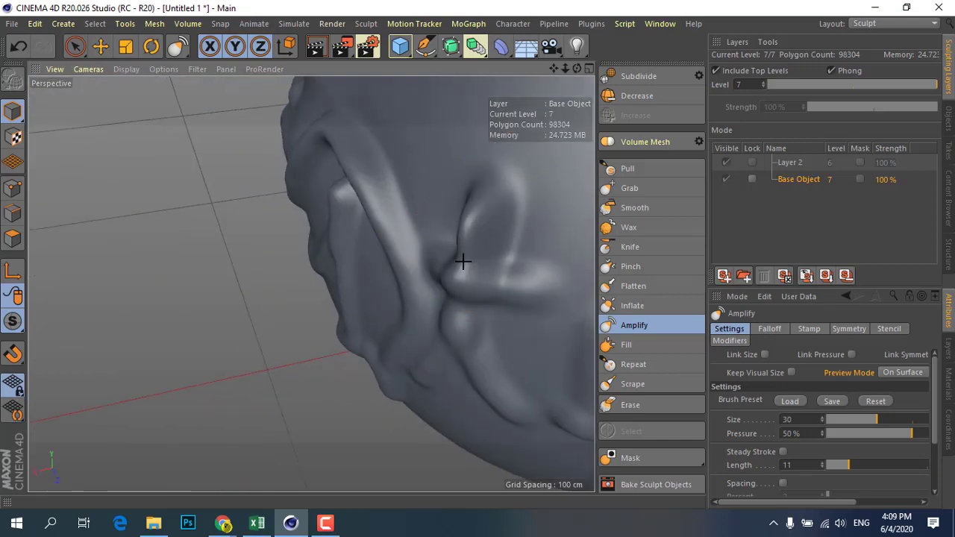
{"action": "mouse_move", "coordinate": [448, 272]}
{"action": "left_mouse_down"}
{"action": "mouse_move", "coordinate": [465, 262]}
{"action": "mouse_move", "coordinate": [375, 202]}
{"action": "mouse_move", "coordinate": [400, 252]}
{"action": "left_mouse_up"}
{"action": "mouse_move", "coordinate": [409, 311]}
{"action": "left_mouse_down", "text": "alt"}
{"action": "mouse_move", "coordinate": [480, 221]}
{"action": "mouse_move", "coordinate": [390, 177]}
{"action": "mouse_move", "coordinate": [309, 213]}
{"action": "mouse_move", "coordinate": [340, 162]}
{"action": "left_mouse_up", "text": "alt"}
{"action": "scroll", "coordinate": [405, 180], "scroll_direction": "up", "scroll_amount": 3}
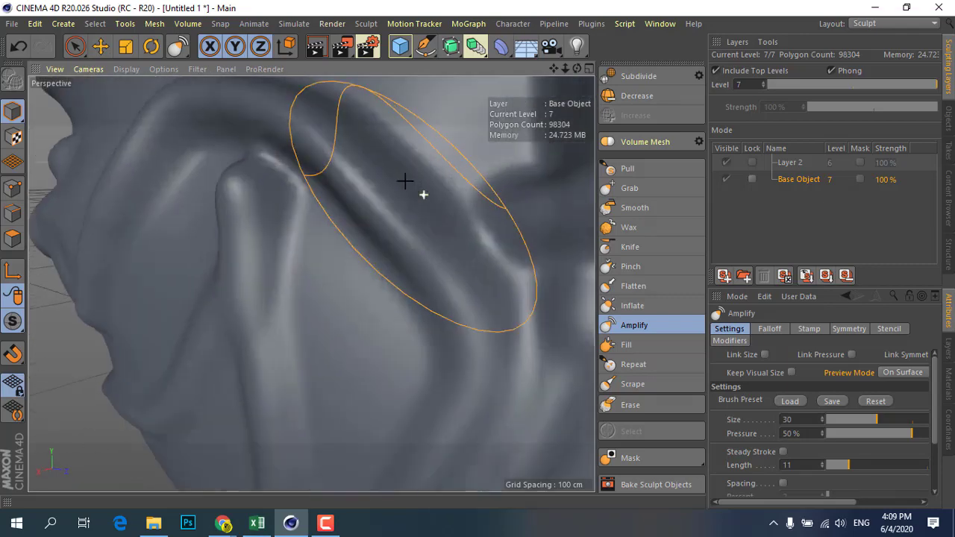
{"action": "scroll", "coordinate": [331, 162], "scroll_direction": "up", "scroll_amount": 3}
{"action": "left_click_drag", "start_coordinate": [372, 173], "coordinate": [484, 318]}
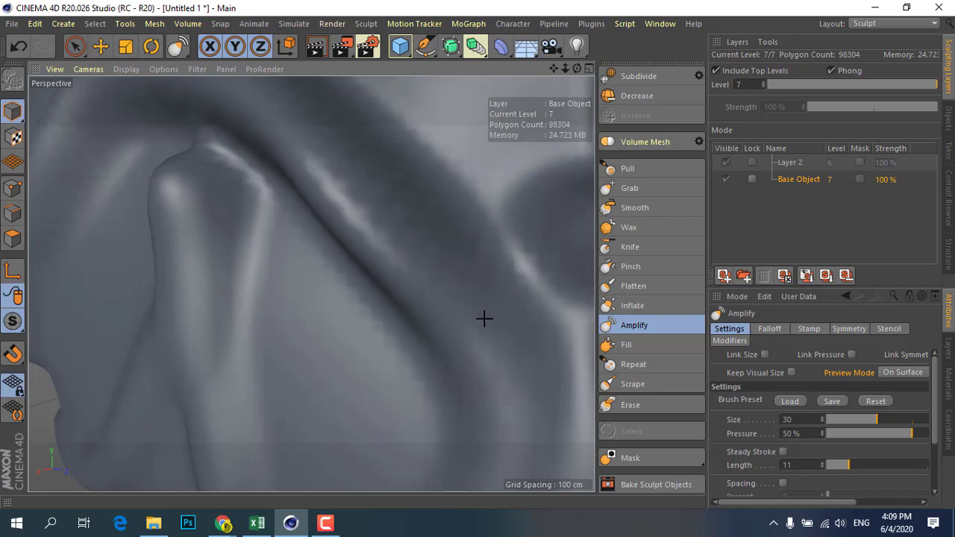
{"action": "left_click_drag", "start_coordinate": [381, 201], "coordinate": [490, 348]}
{"action": "left_click_drag", "start_coordinate": [408, 213], "coordinate": [399, 252], "text": "alt"}
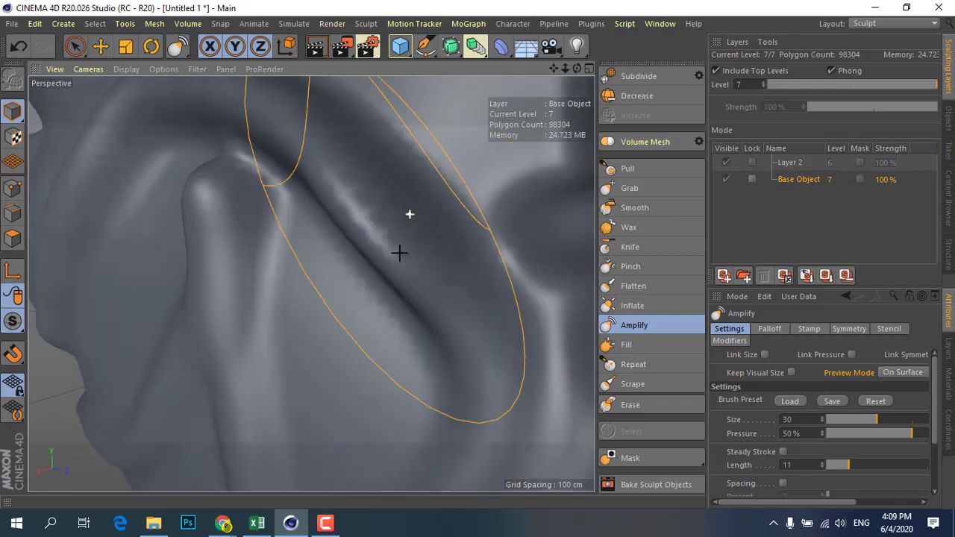
{"action": "left_click_drag", "start_coordinate": [398, 294], "coordinate": [425, 251], "text": "alt"}
{"action": "left_click_drag", "start_coordinate": [422, 176], "coordinate": [468, 212]}
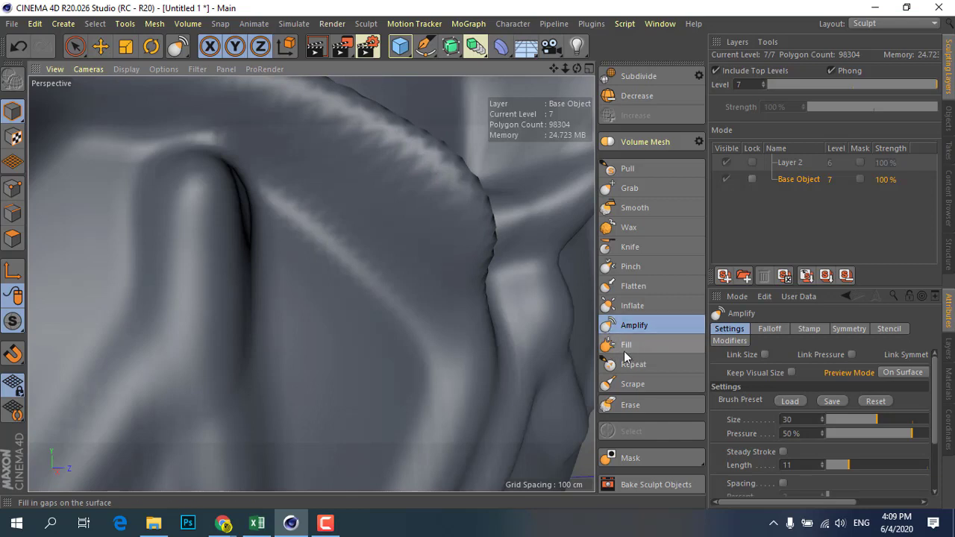
Step: Fill the right ridge, inner ridge area and lower-left ridge end with the Fill brush (size 30, 50%)
{"action": "left_click", "coordinate": [626, 344]}
{"action": "left_click_drag", "start_coordinate": [380, 341], "coordinate": [387, 268], "text": "alt"}
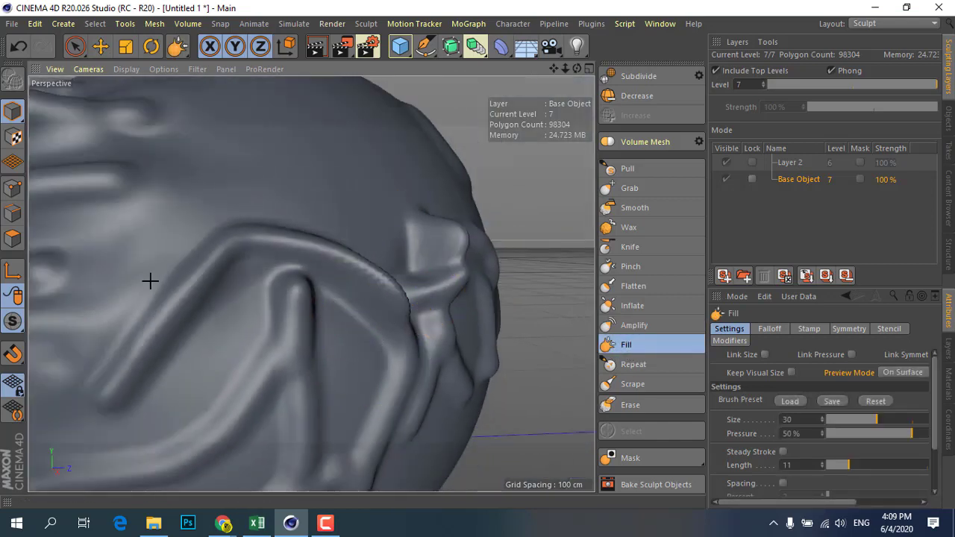
{"action": "left_click_drag", "start_coordinate": [465, 252], "coordinate": [401, 255]}
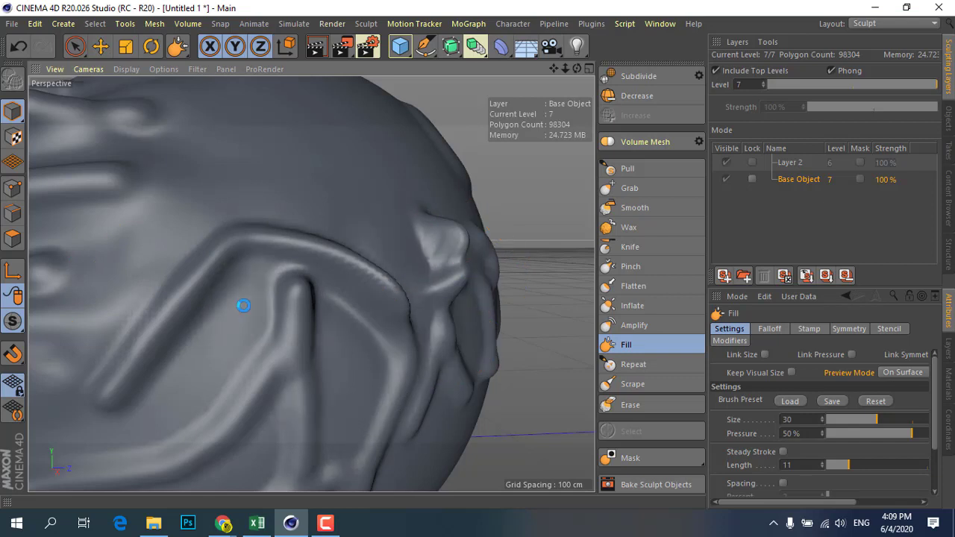
{"action": "left_click_drag", "start_coordinate": [243, 305], "coordinate": [271, 341]}
{"action": "left_click_drag", "start_coordinate": [191, 430], "coordinate": [84, 408]}
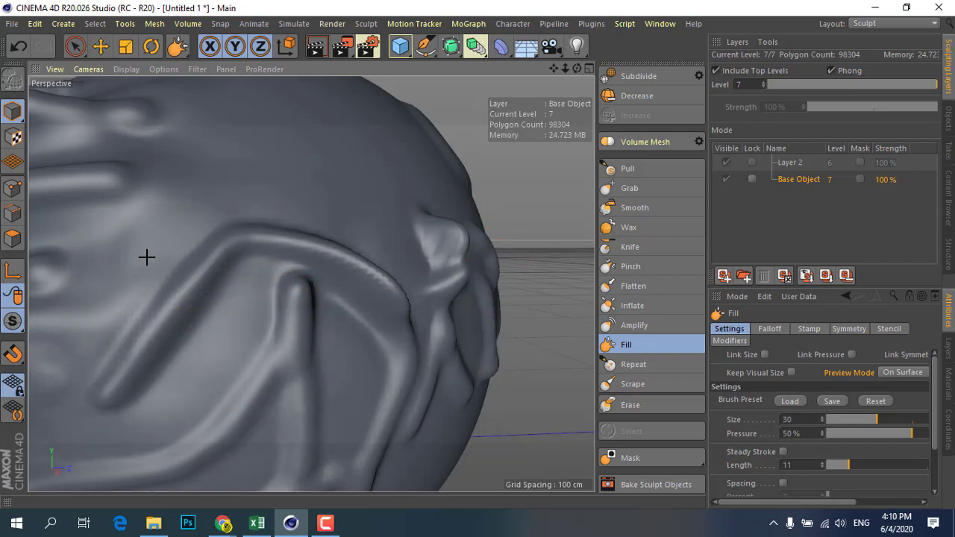
{"action": "left_click_drag", "start_coordinate": [271, 191], "coordinate": [315, 191], "text": "alt"}
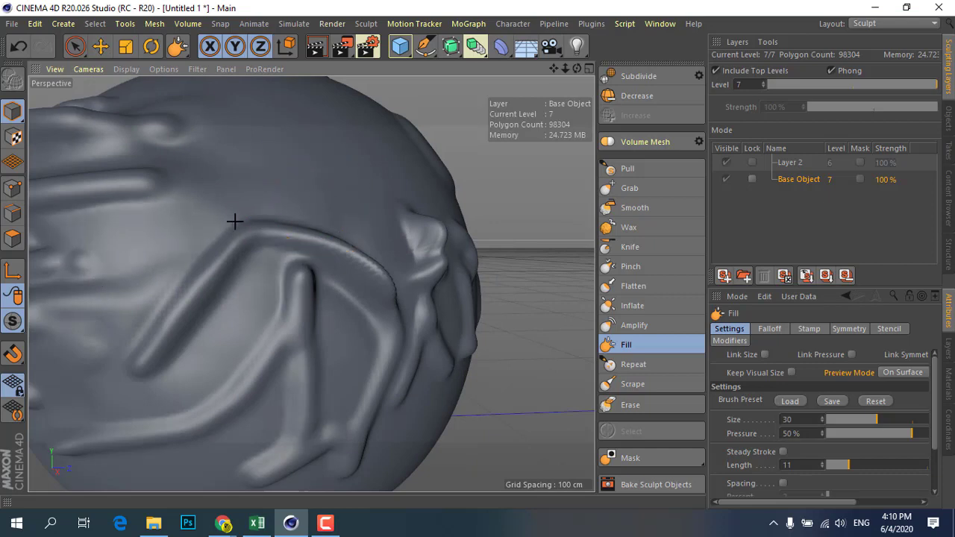
Step: Stamp Repeat-brush patterns along the left and middle ridges, then flatten the lower-left diagonal ridges with Scrape
{"action": "left_click", "coordinate": [634, 364]}
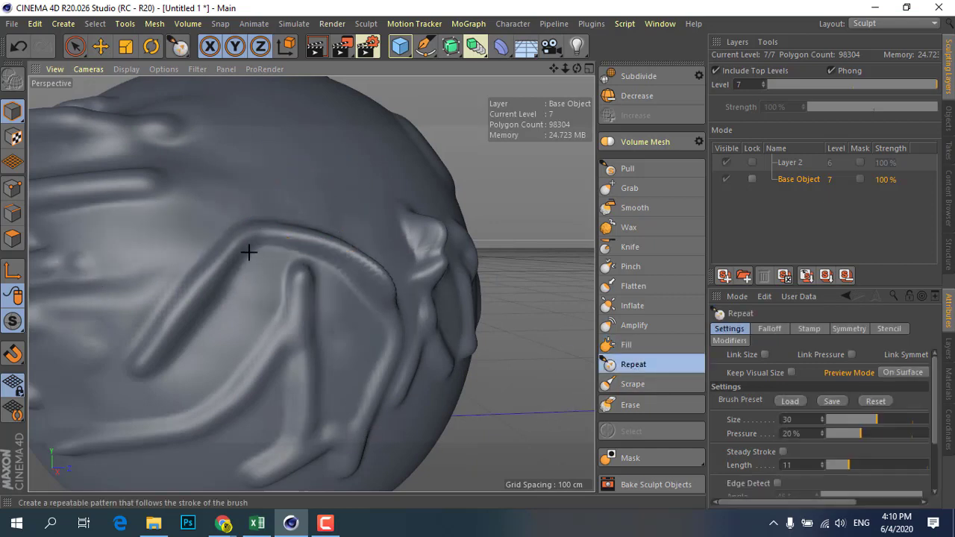
{"action": "left_click_drag", "start_coordinate": [247, 249], "coordinate": [117, 309]}
{"action": "mouse_move", "coordinate": [353, 190]}
{"action": "left_mouse_down"}
{"action": "mouse_move", "coordinate": [420, 314]}
{"action": "mouse_move", "coordinate": [241, 299]}
{"action": "left_mouse_up"}
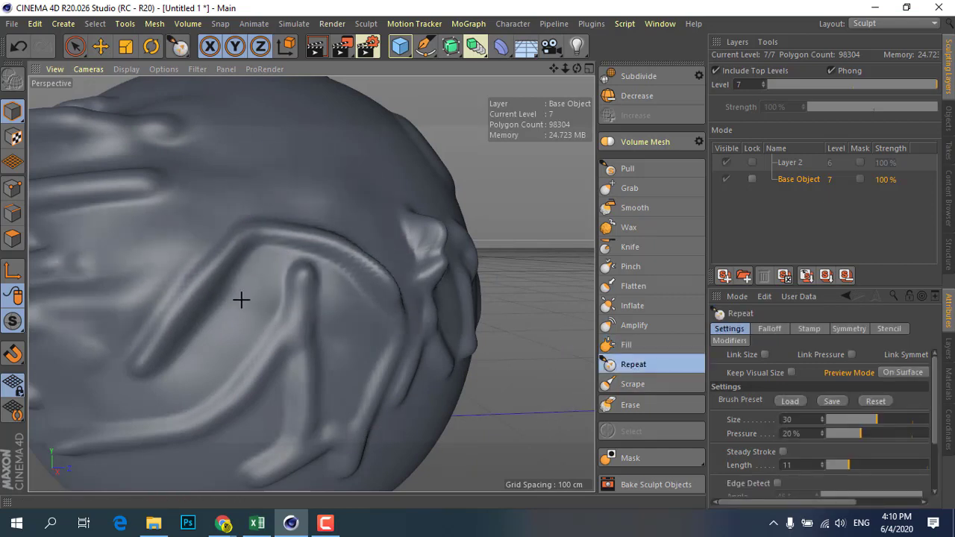
{"action": "left_click", "coordinate": [635, 384]}
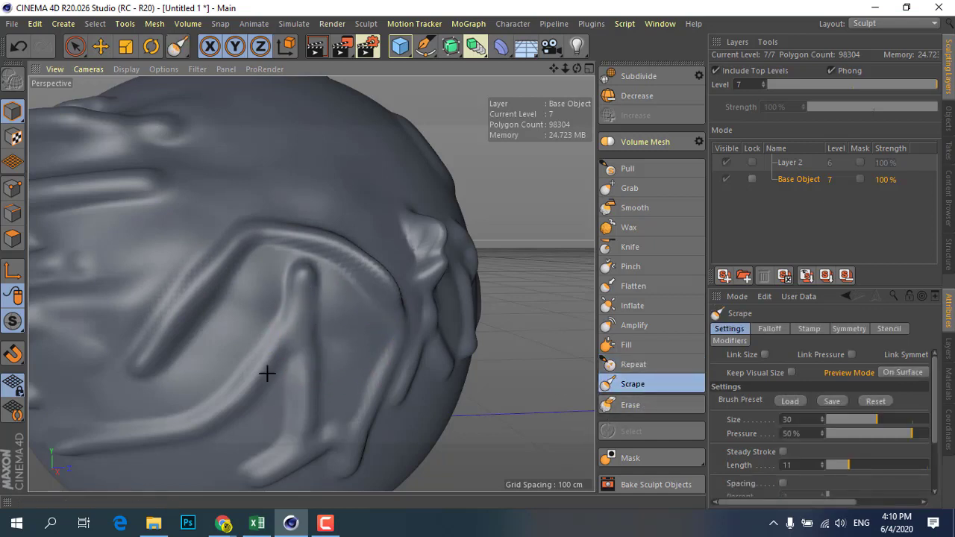
{"action": "mouse_move", "coordinate": [207, 409]}
{"action": "left_mouse_down"}
{"action": "mouse_move", "coordinate": [124, 430]}
{"action": "mouse_move", "coordinate": [164, 318]}
{"action": "mouse_move", "coordinate": [235, 259]}
{"action": "mouse_move", "coordinate": [354, 260]}
{"action": "mouse_move", "coordinate": [401, 311]}
{"action": "mouse_move", "coordinate": [247, 240]}
{"action": "left_mouse_up"}
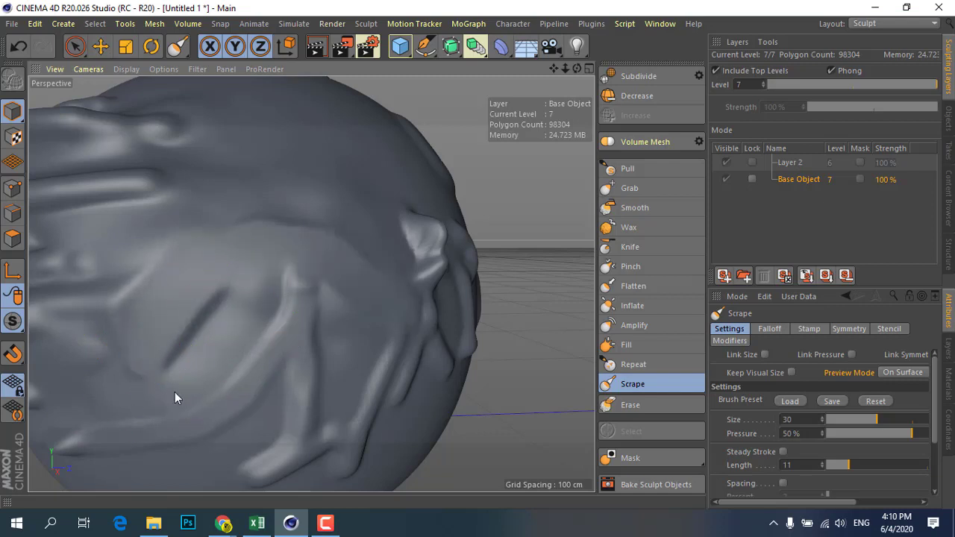
Step: Erase the sculpted detail across the sphere's left-centre with the Erase brush (size 19.949, 100%)
{"action": "left_click", "coordinate": [620, 409]}
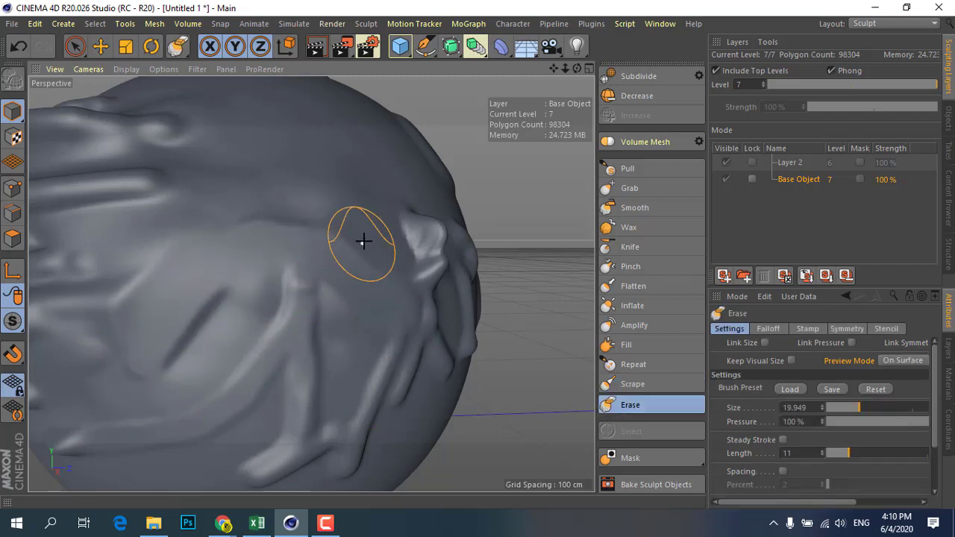
{"action": "mouse_move", "coordinate": [364, 239]}
{"action": "left_mouse_down"}
{"action": "mouse_move", "coordinate": [102, 360]}
{"action": "mouse_move", "coordinate": [365, 253]}
{"action": "mouse_move", "coordinate": [331, 380]}
{"action": "mouse_move", "coordinate": [324, 450]}
{"action": "mouse_move", "coordinate": [386, 356]}
{"action": "mouse_move", "coordinate": [289, 266]}
{"action": "mouse_move", "coordinate": [128, 228]}
{"action": "mouse_move", "coordinate": [55, 326]}
{"action": "left_mouse_up"}
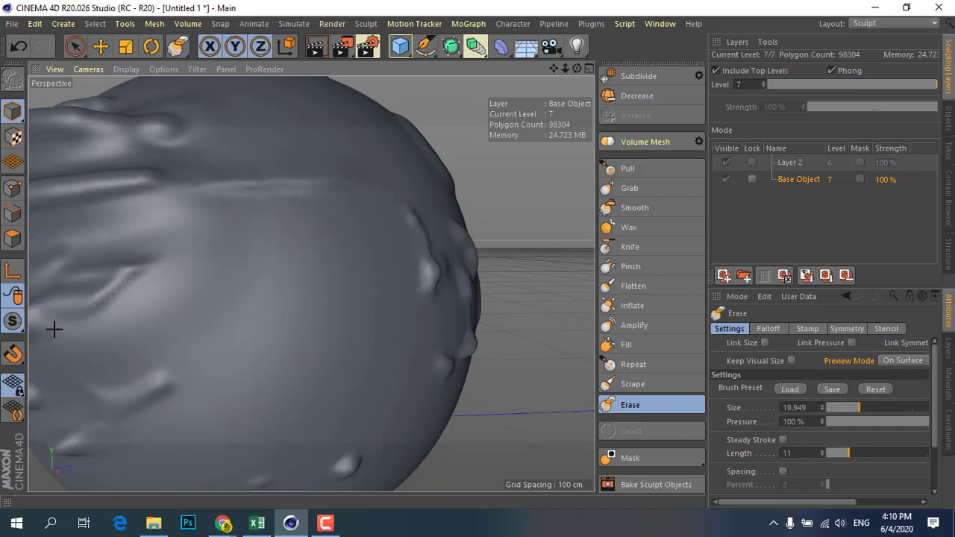
{"action": "left_click_drag", "start_coordinate": [261, 256], "coordinate": [85, 288], "text": "alt"}
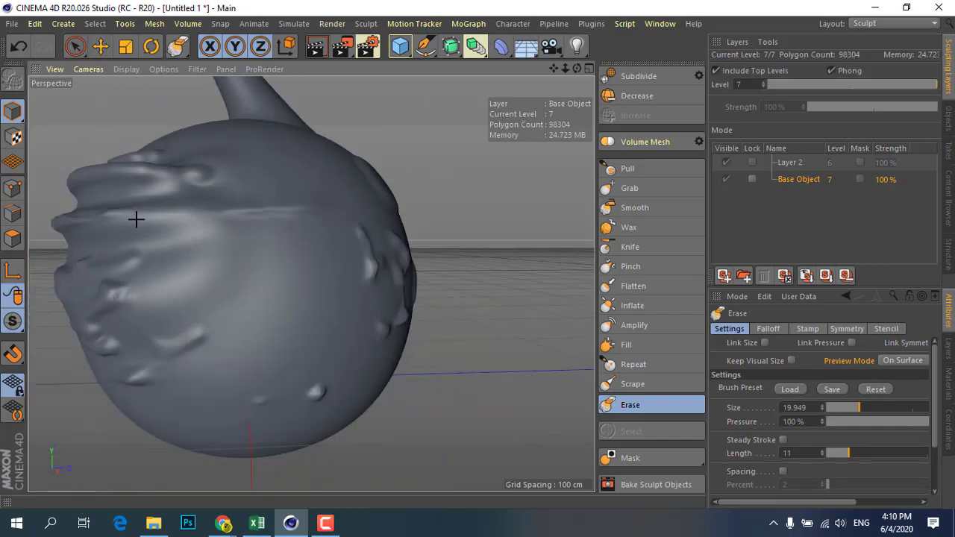
{"action": "left_click_drag", "start_coordinate": [147, 310], "coordinate": [408, 318], "text": "alt"}
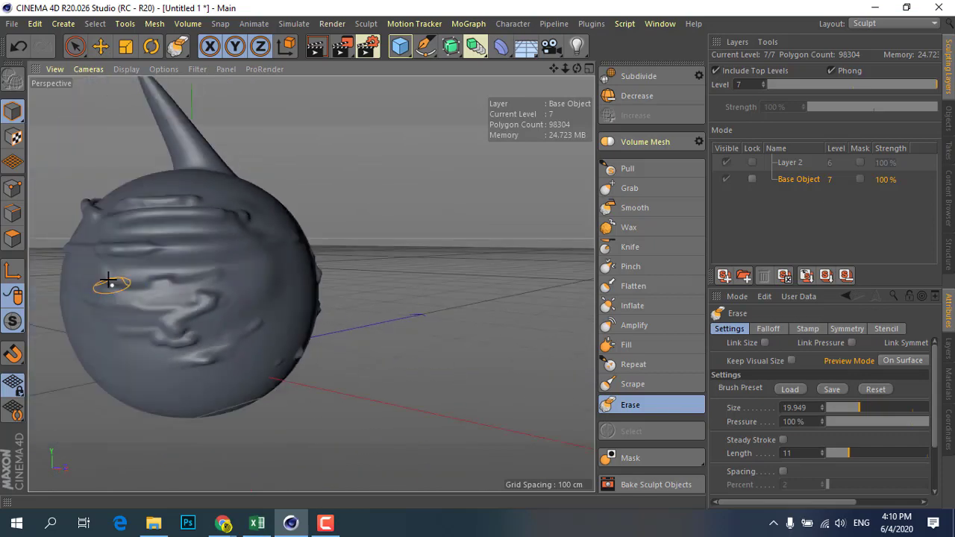
{"action": "mouse_move", "coordinate": [202, 337]}
{"action": "left_mouse_down", "text": "alt"}
{"action": "mouse_move", "coordinate": [164, 309]}
{"action": "mouse_move", "coordinate": [132, 213]}
{"action": "mouse_move", "coordinate": [544, 255]}
{"action": "left_mouse_up", "text": "alt"}
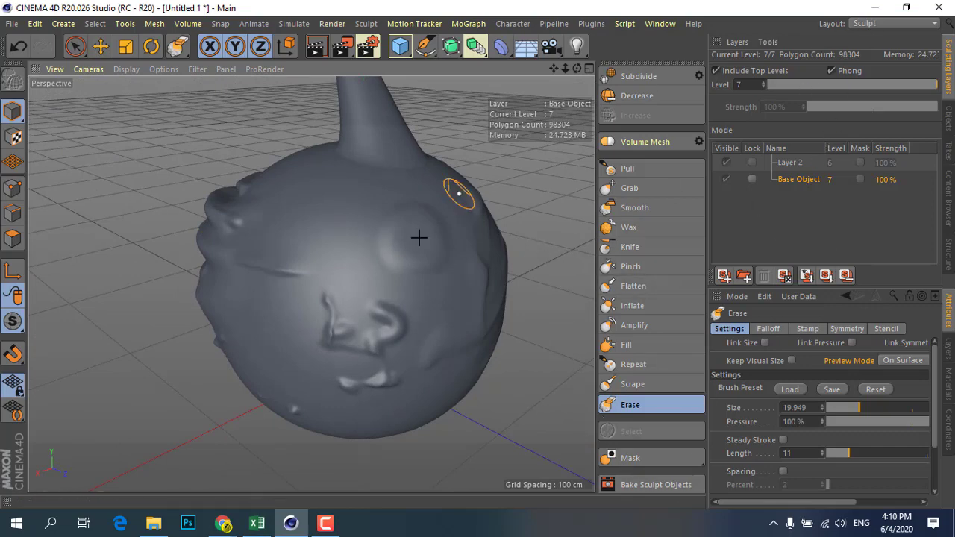
Step: Erase the bump near the brow and the front wrinkles, then check the smoothed front from several angles
{"action": "left_click_drag", "start_coordinate": [418, 237], "coordinate": [363, 230]}
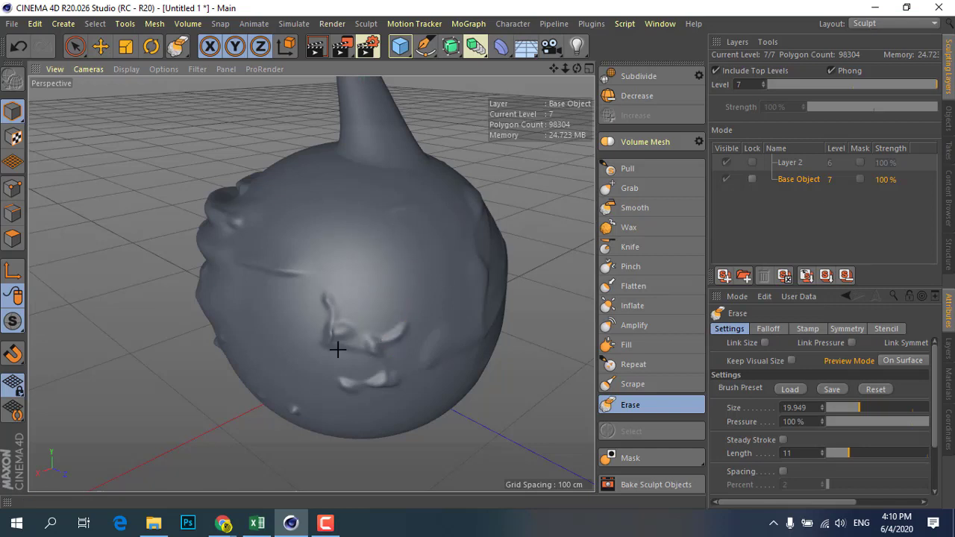
{"action": "left_click_drag", "start_coordinate": [337, 349], "coordinate": [310, 327]}
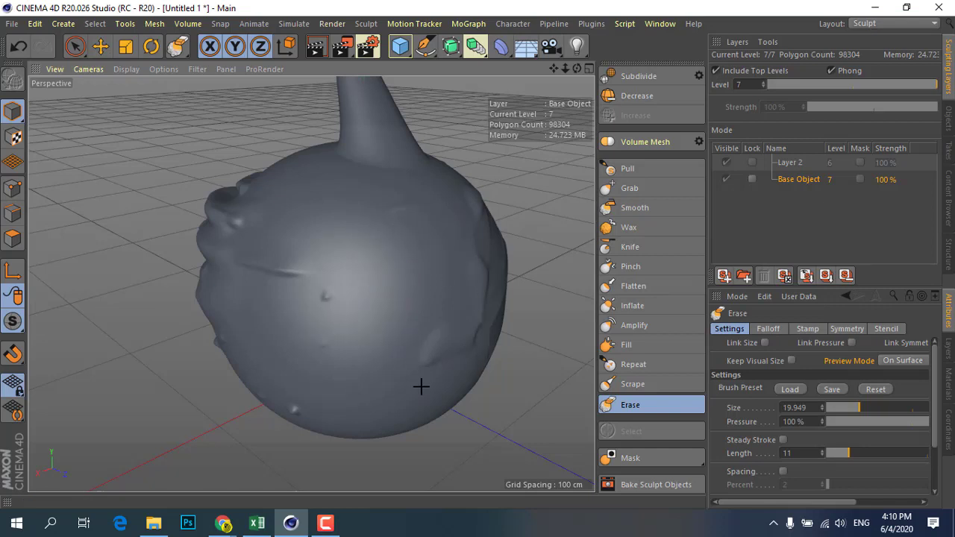
{"action": "mouse_move", "coordinate": [450, 357]}
{"action": "left_mouse_down", "text": "alt"}
{"action": "mouse_move", "coordinate": [331, 266]}
{"action": "mouse_move", "coordinate": [439, 299]}
{"action": "mouse_move", "coordinate": [308, 305]}
{"action": "mouse_move", "coordinate": [311, 281]}
{"action": "mouse_move", "coordinate": [268, 277]}
{"action": "mouse_move", "coordinate": [677, 234]}
{"action": "left_mouse_up", "text": "alt"}
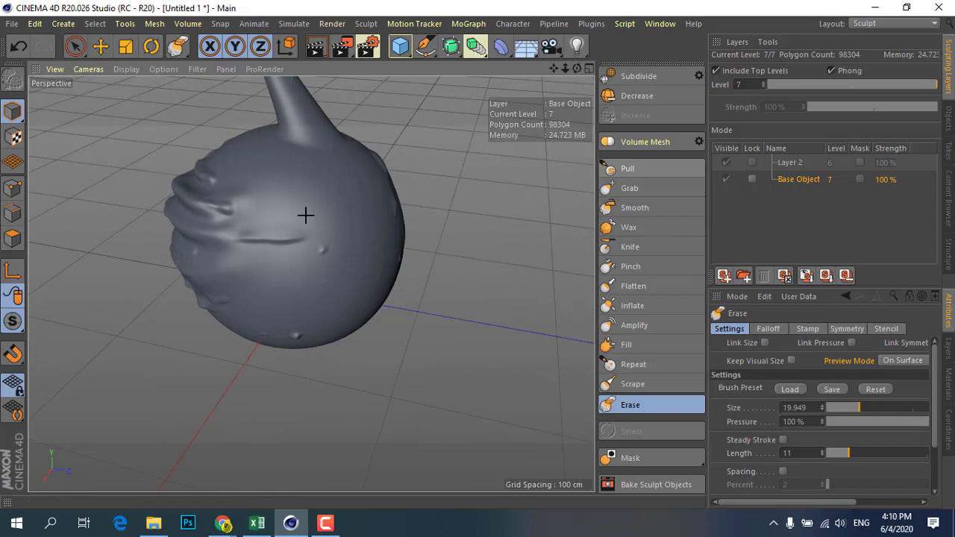
{"action": "mouse_move", "coordinate": [305, 213]}
{"action": "left_mouse_down", "text": "alt"}
{"action": "mouse_move", "coordinate": [398, 229]}
{"action": "mouse_move", "coordinate": [433, 224]}
{"action": "left_mouse_up", "text": "alt"}
{"action": "mouse_move", "coordinate": [121, 187]}
{"action": "left_mouse_down", "text": "alt"}
{"action": "mouse_move", "coordinate": [400, 214]}
{"action": "mouse_move", "coordinate": [144, 173]}
{"action": "left_mouse_up", "text": "alt"}
{"action": "scroll", "coordinate": [144, 173], "scroll_direction": "up", "scroll_amount": 3}
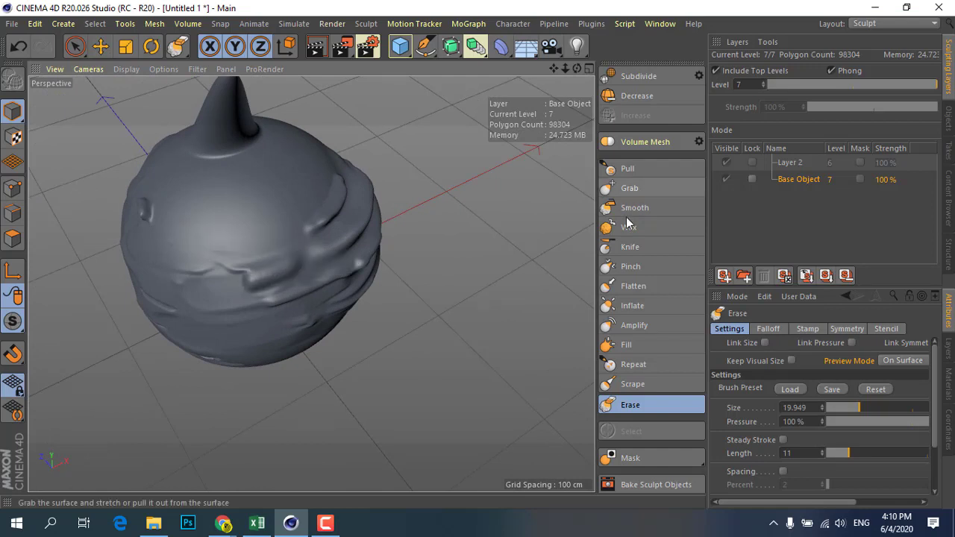
{"action": "left_click_drag", "start_coordinate": [276, 258], "coordinate": [372, 256], "text": "alt"}
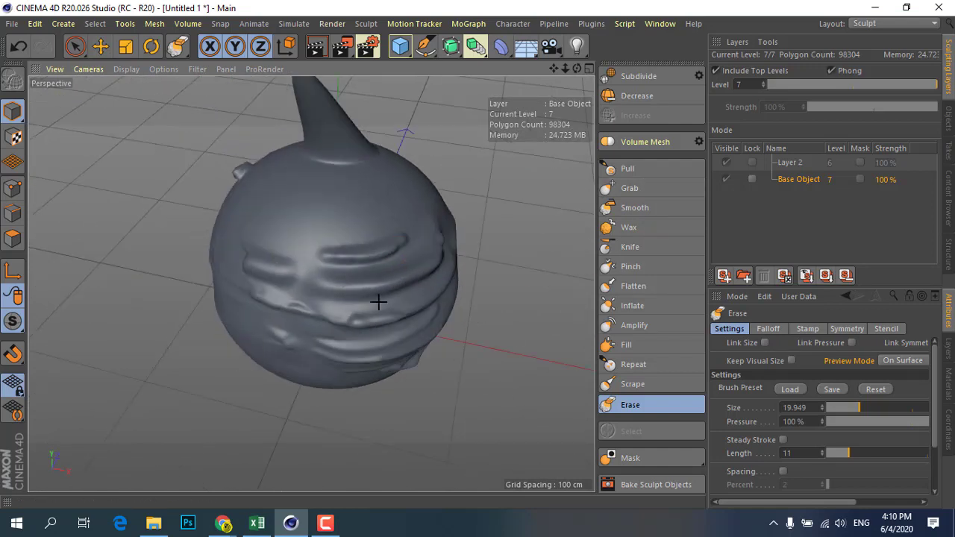